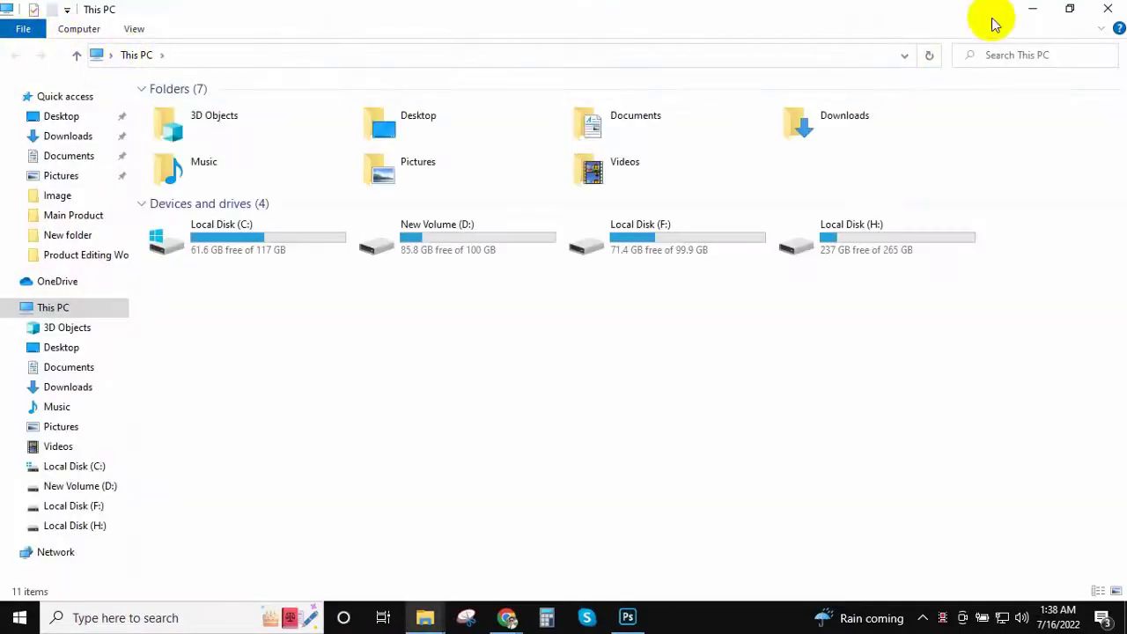
# Open Downloads > Product Editing Work, refresh it, and drag the Image photo onto Photoshop
pyautogui.doubleClick(798, 126)
pyautogui.doubleClick(189, 150)
pyautogui.rightClick(729, 138)
pyautogui.click(754, 203)
pyautogui.rightClick(727, 122)
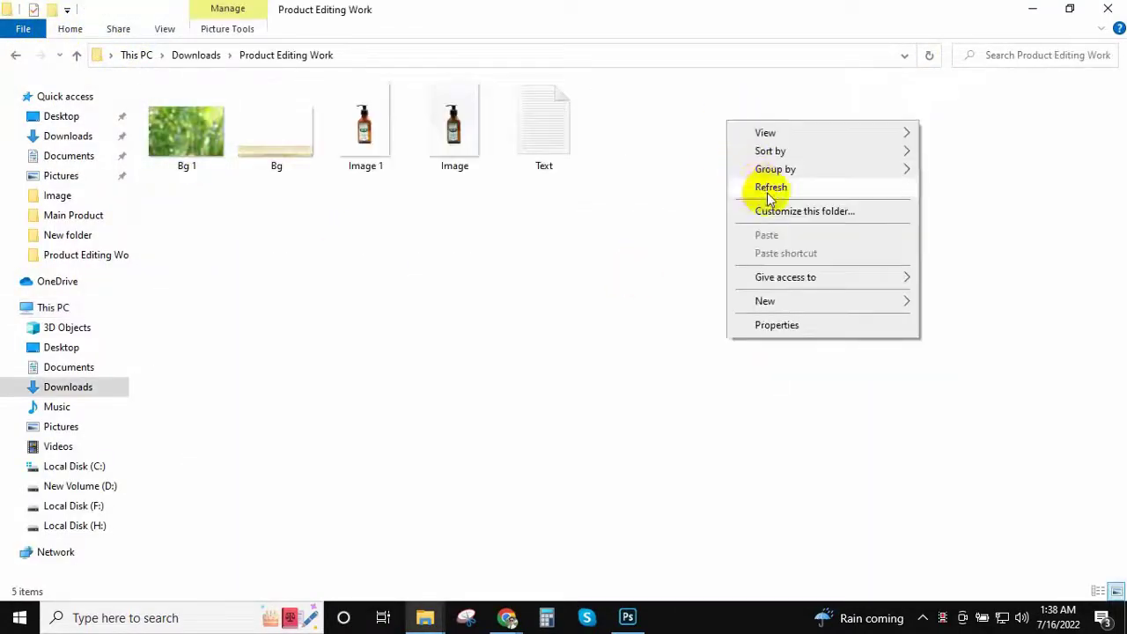
pyautogui.click(768, 195)
pyautogui.moveTo(467, 111); pyautogui.dragTo(468, 360)
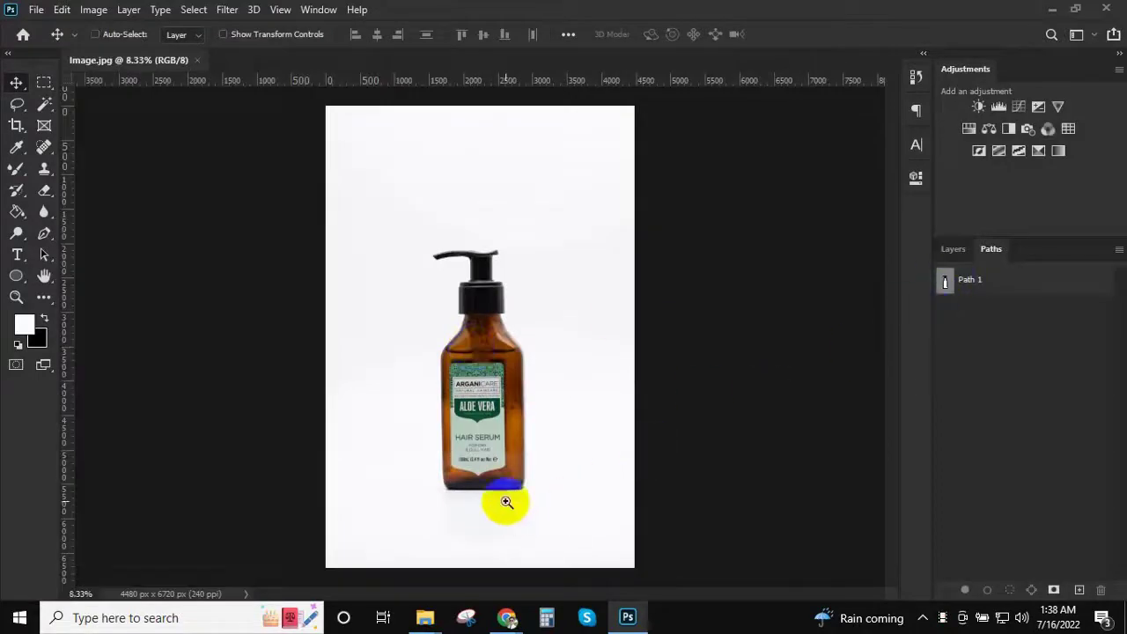
# Turn Path 1 into a selection and mask the bottle layer to hide its backdrop
pyautogui.click(506, 501)
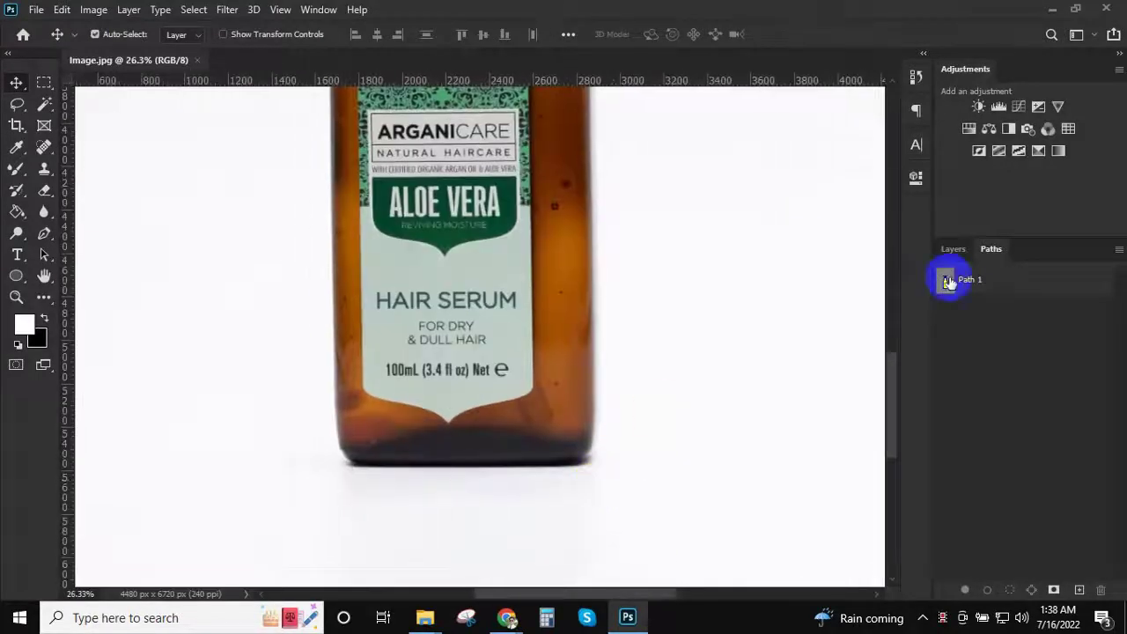
pyautogui.click(945, 278)
pyautogui.press('p')
pyautogui.rightClick(536, 234)
pyautogui.click(570, 264)
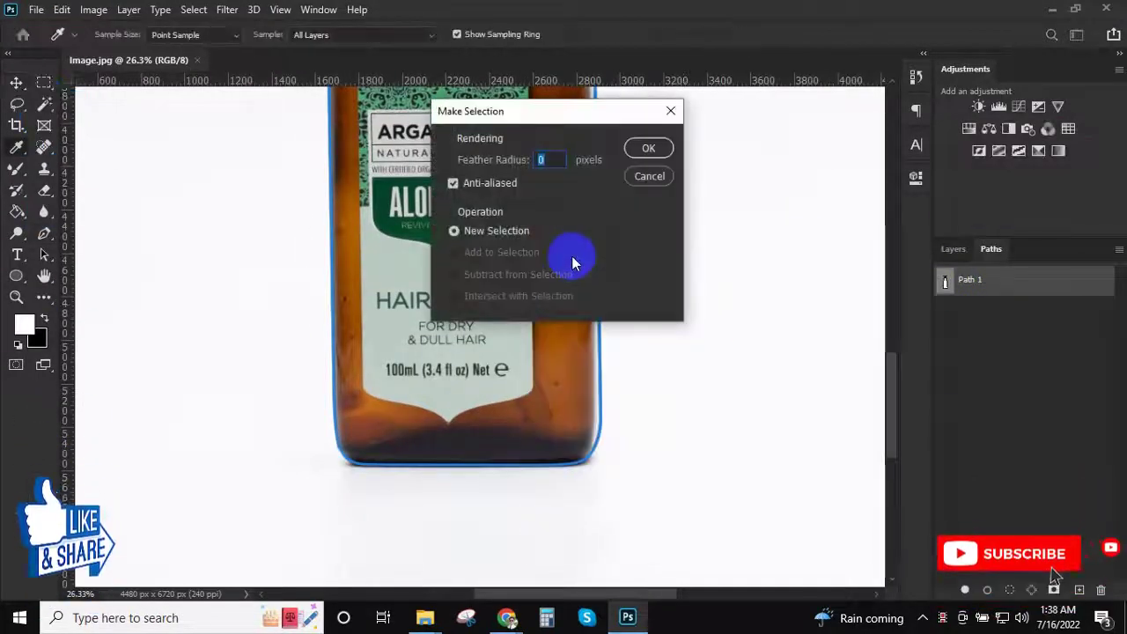
pyautogui.press('Return')
pyautogui.click(952, 248)
pyautogui.click(1024, 590)
# Add a new layer below and fill it white with the Paint Bucket
pyautogui.scroll(-3, 762, 449)
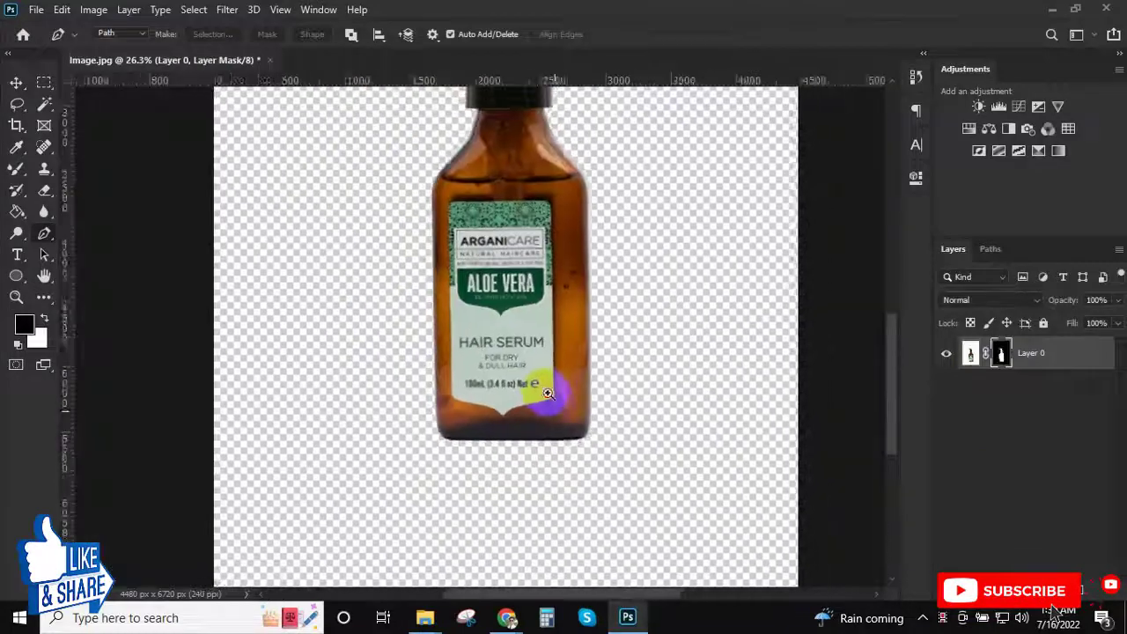
pyautogui.scroll(5, 566, 382)
pyautogui.keyDown('ctrl'); pyautogui.click(1078, 590); pyautogui.keyUp('ctrl')
pyautogui.press('x')
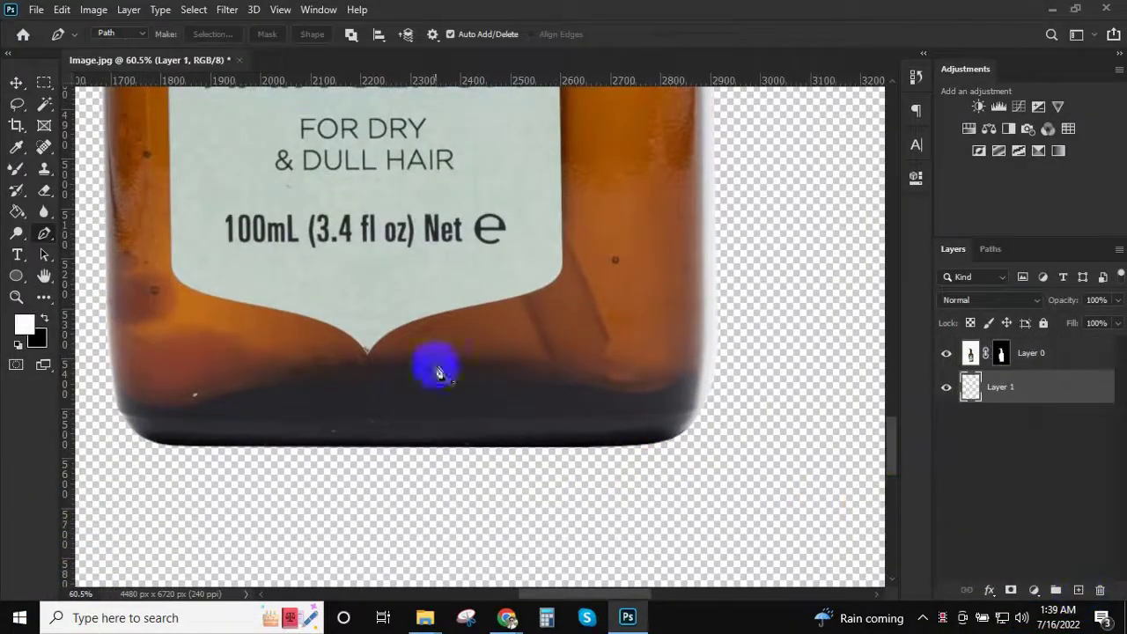
pyautogui.click(20, 213)
pyautogui.click(767, 318)
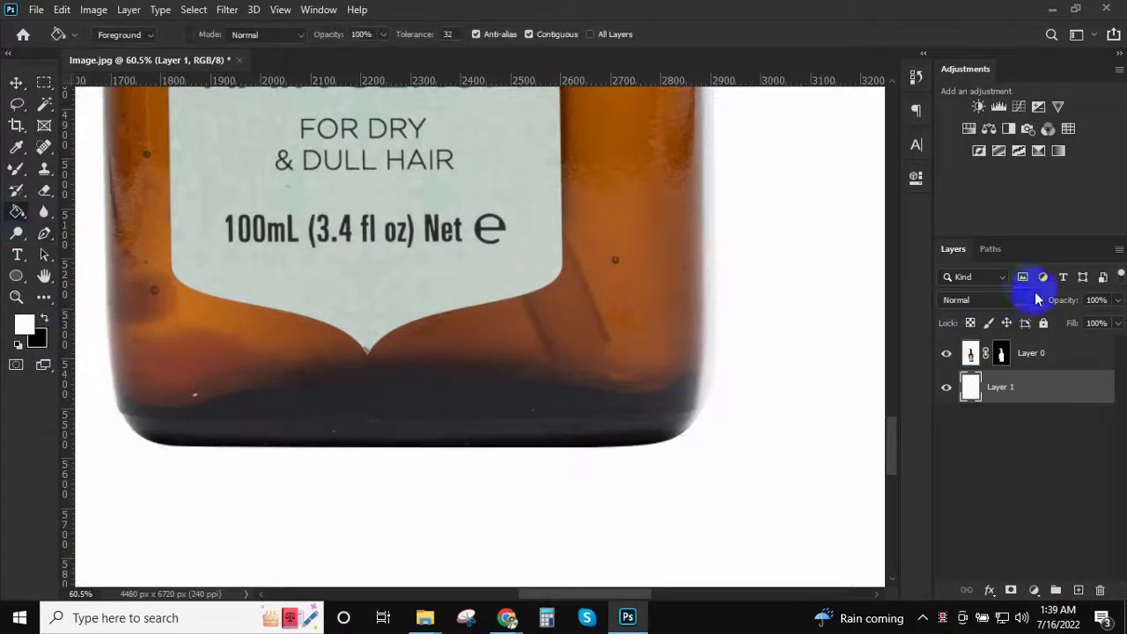
# Apply the layer mask permanently to the bottle layer
pyautogui.click(1043, 356)
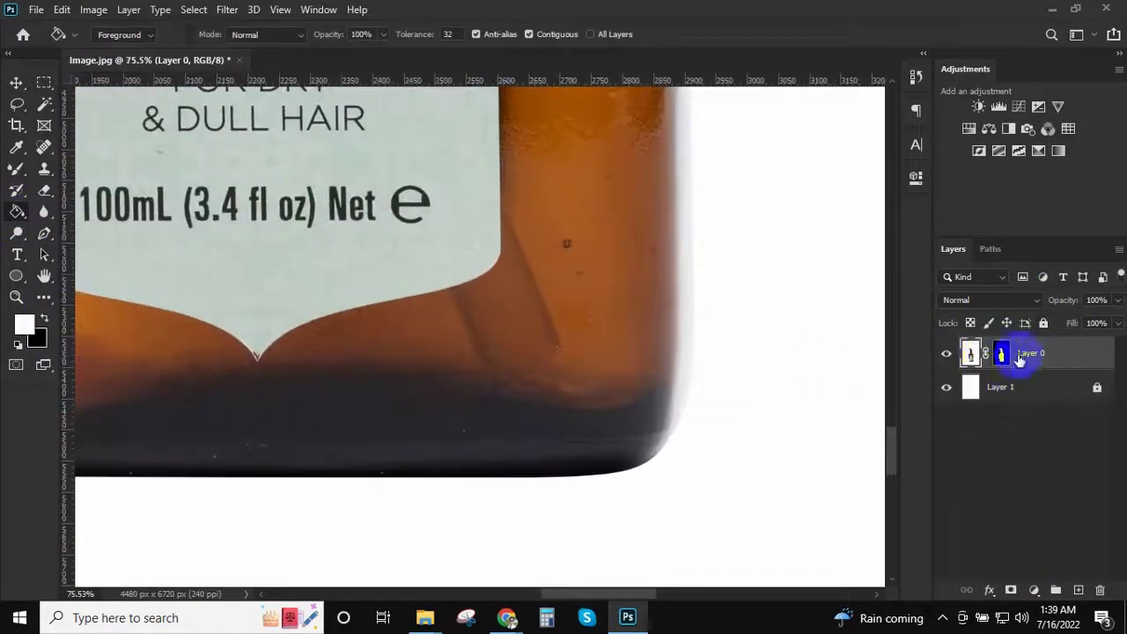
pyautogui.rightClick(1002, 351)
pyautogui.click(1006, 398)
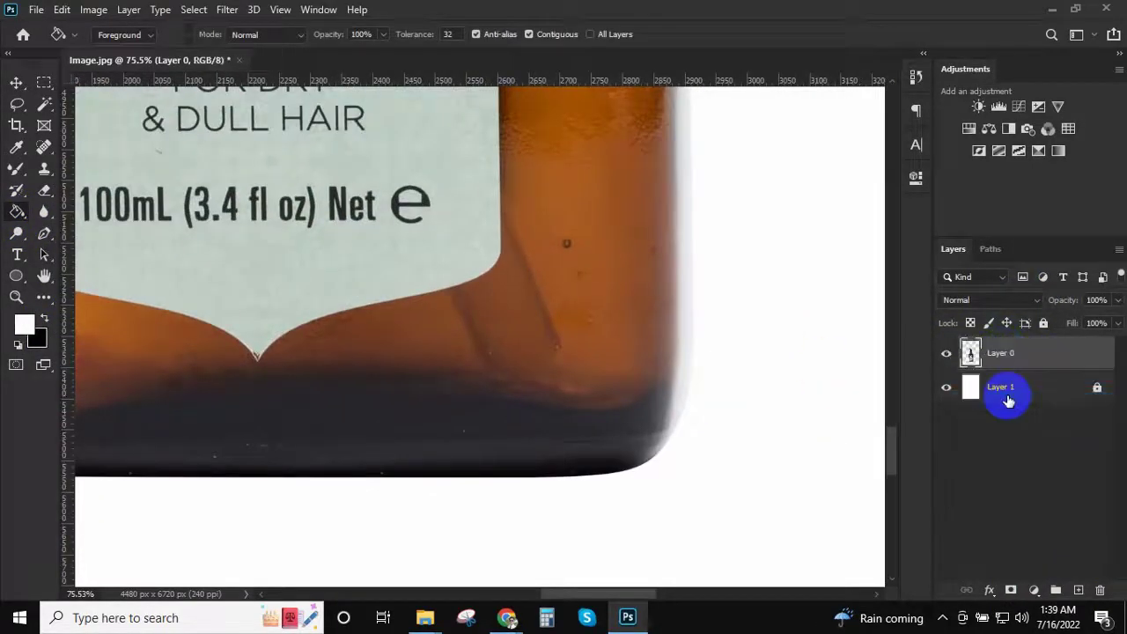
pyautogui.press('v')
pyautogui.scroll(-10, 558, 410)
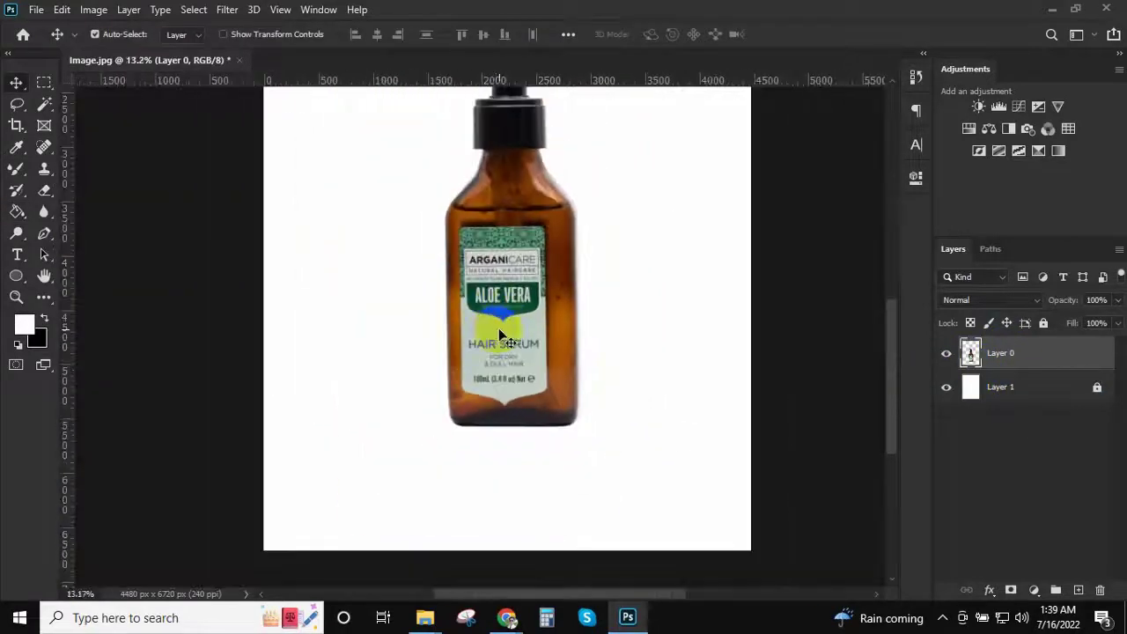
# Load Layer 0's bottle outline as a selection and pick the Spot Healing Brush
pyautogui.scroll(3, 577, 168)
pyautogui.keyDown('ctrl'); pyautogui.click(968, 354); pyautogui.keyUp('ctrl')
pyautogui.scroll(2, 621, 221)
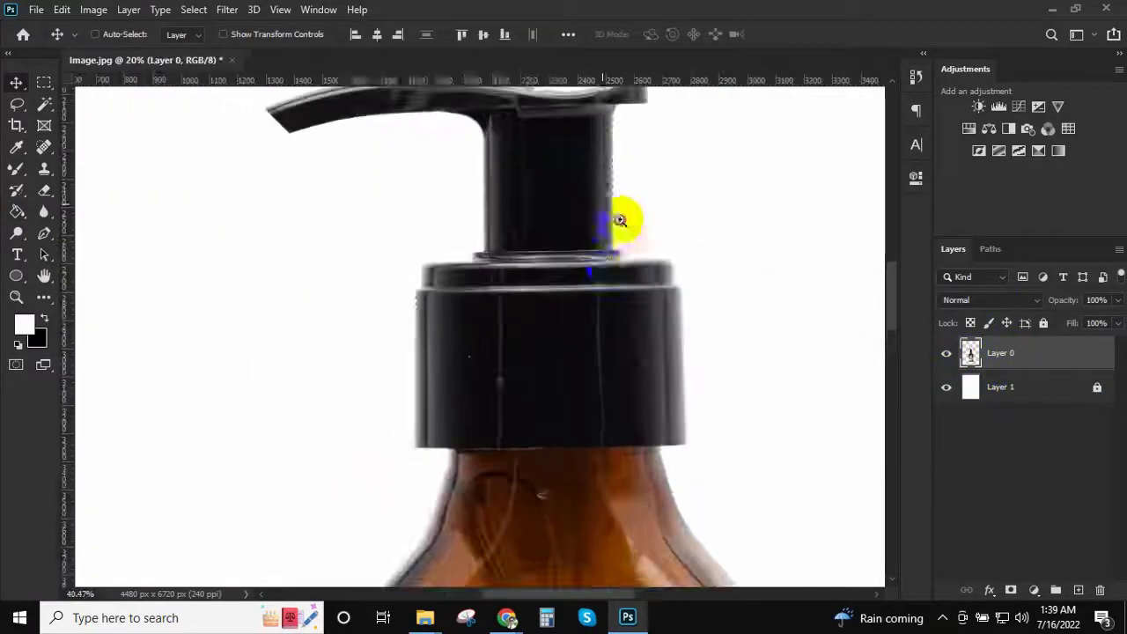
pyautogui.scroll(2, 601, 307)
pyautogui.scroll(2, 596, 221)
pyautogui.press('j')
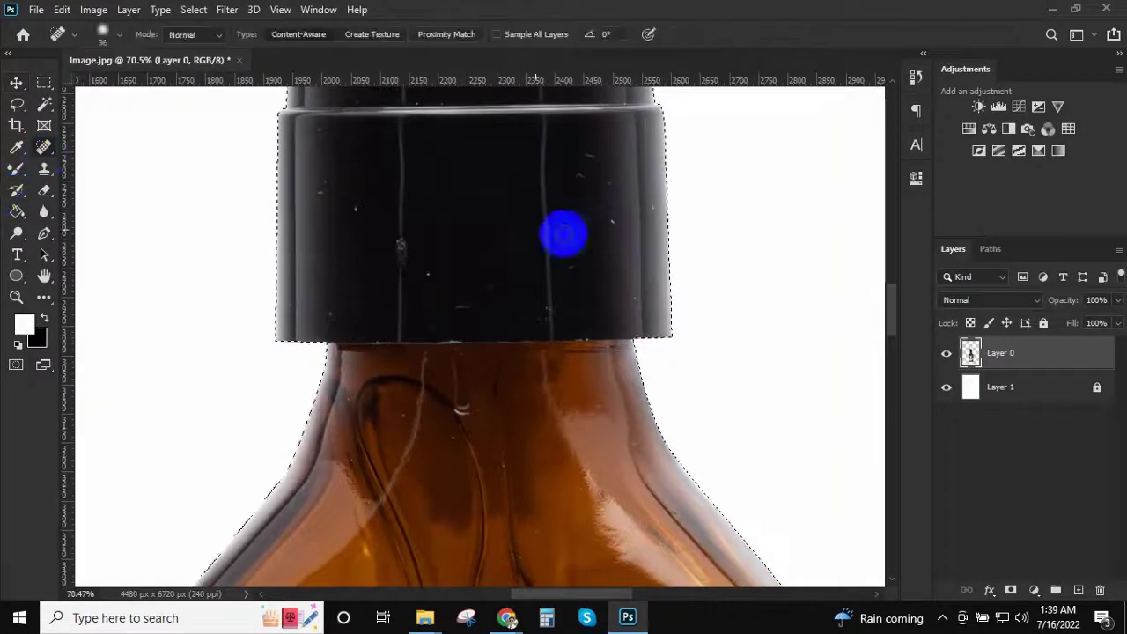
# Heal the dark spot on the bottle neck and the white specks near the label edge
pyautogui.scroll(2, 586, 155)
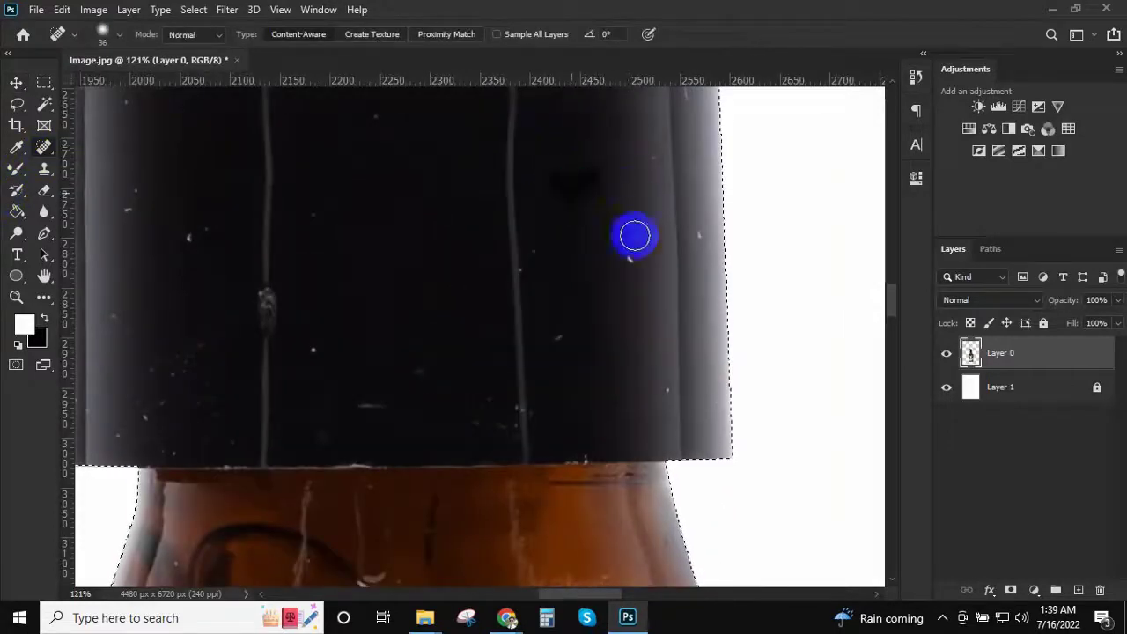
pyautogui.hscroll(-3, 423, 344)
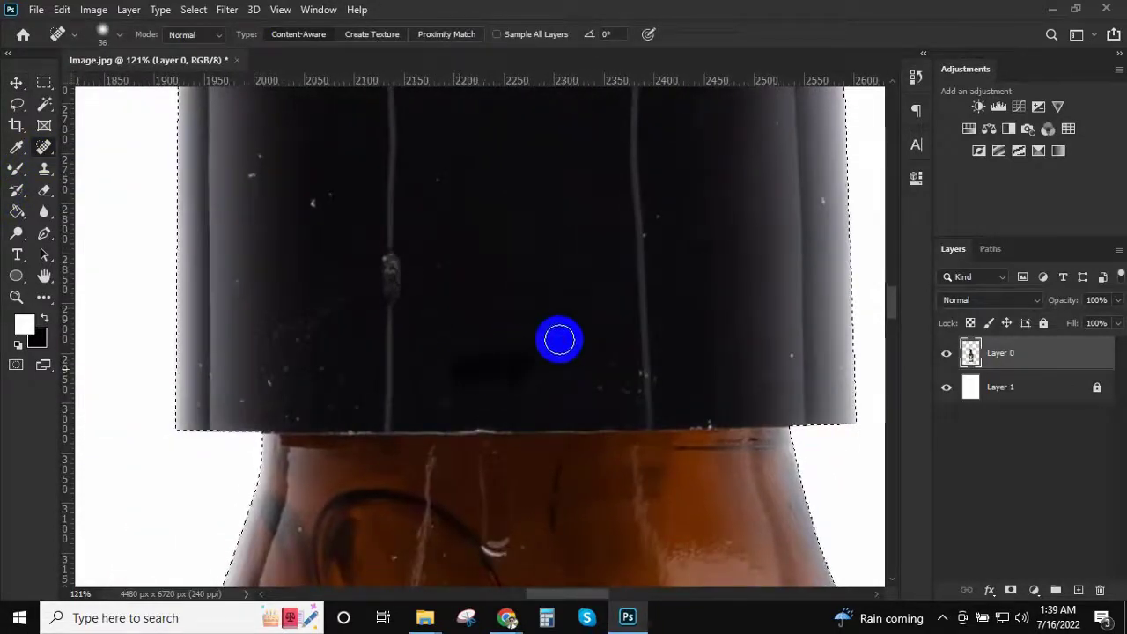
pyautogui.scroll(-2, 495, 336)
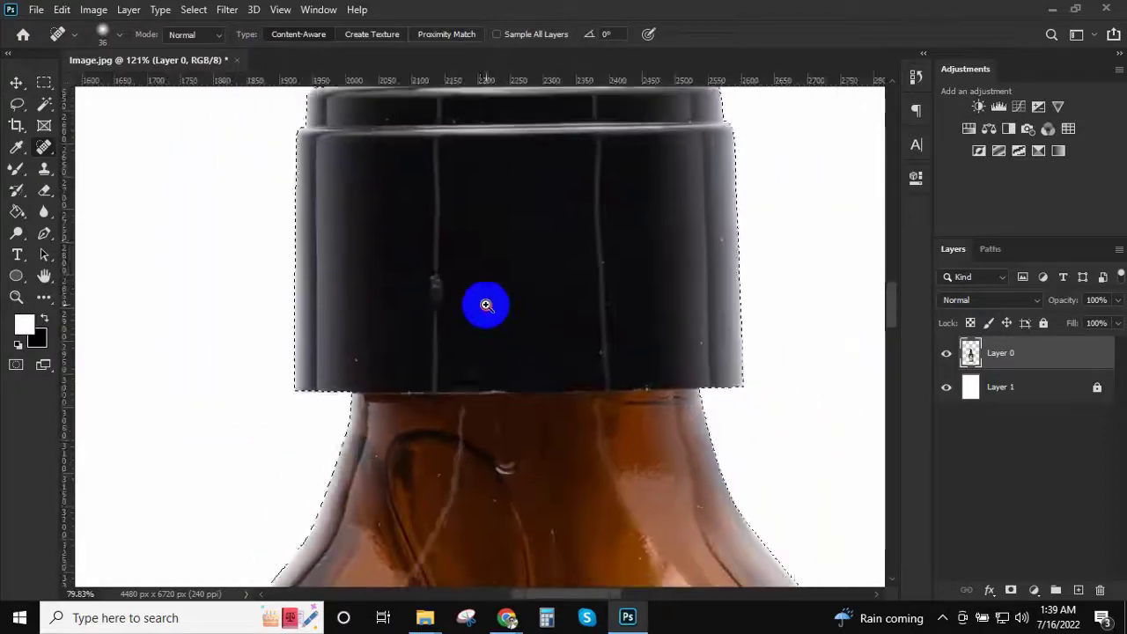
pyautogui.scroll(-3, 578, 395)
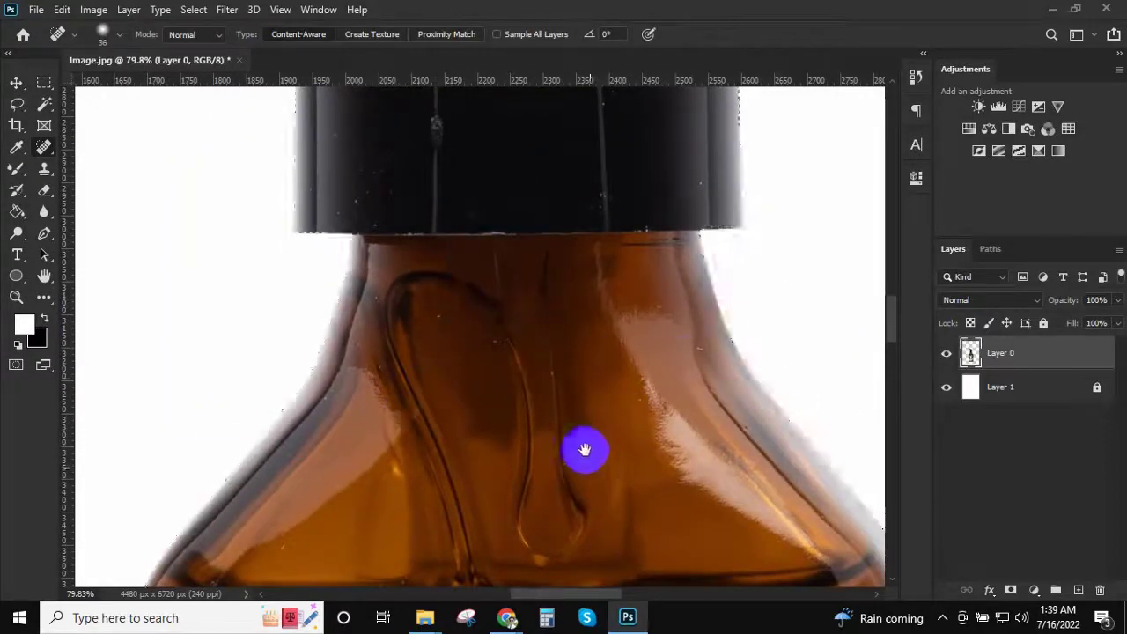
pyautogui.scroll(-2, 586, 450)
pyautogui.scroll(5, 590, 339)
pyautogui.click(607, 374)
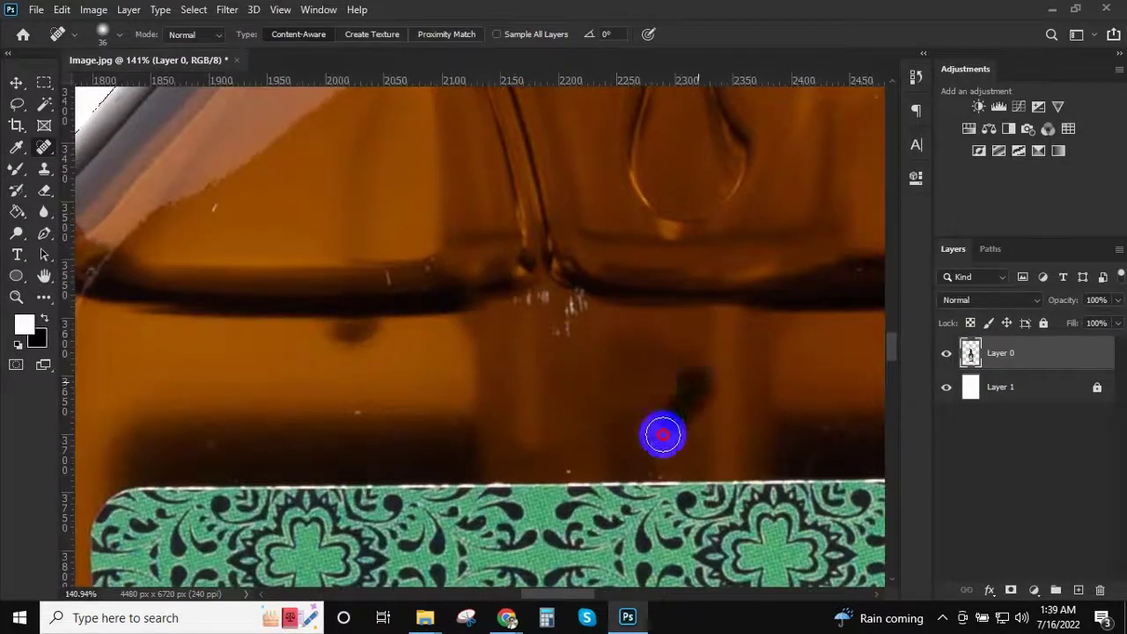
pyautogui.click(660, 431)
# Heal the dark speck near the bottle's base
pyautogui.scroll(-5, 593, 377)
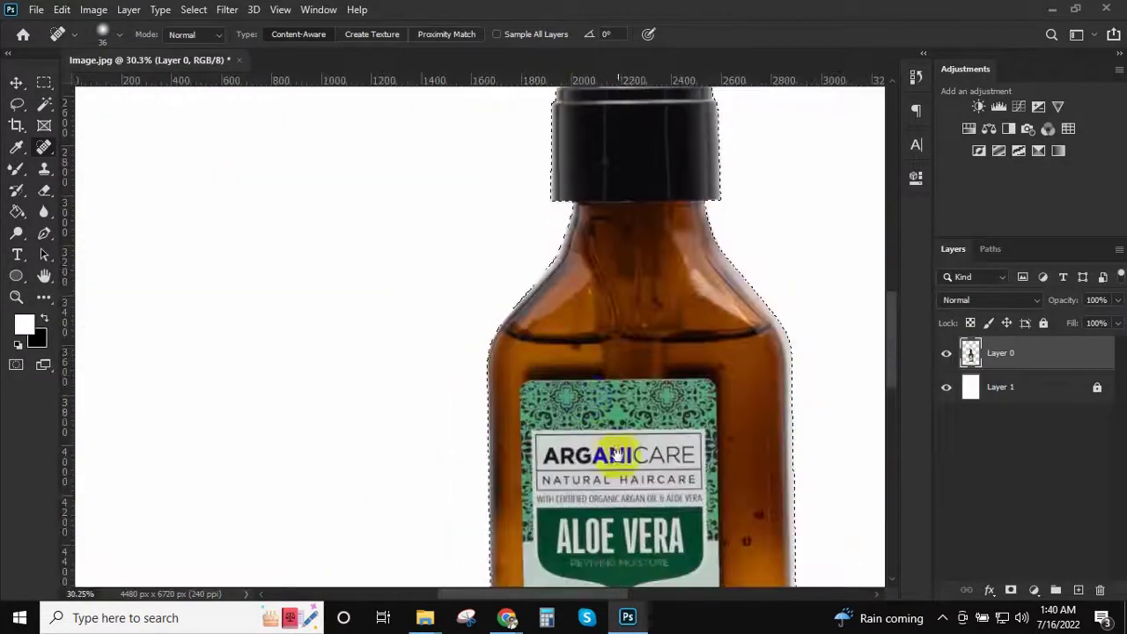
pyautogui.scroll(-3, 629, 360)
pyautogui.scroll(5, 709, 337)
pyautogui.scroll(1, 214, 388)
pyautogui.click(228, 375)
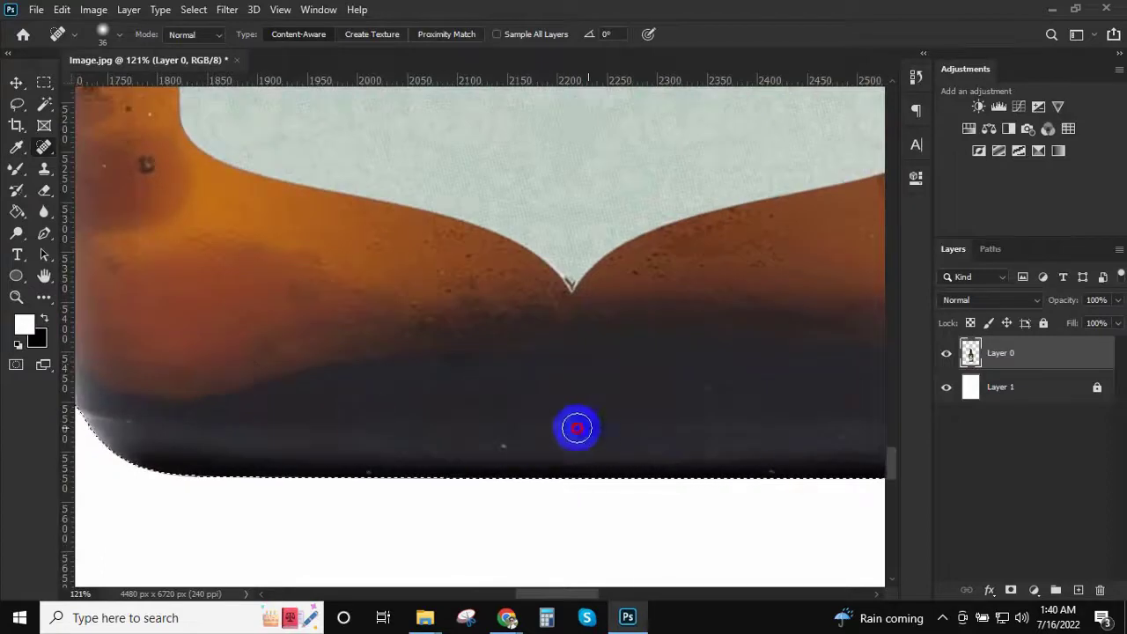
pyautogui.hscroll(5, 457, 441)
pyautogui.scroll(-3, 596, 334)
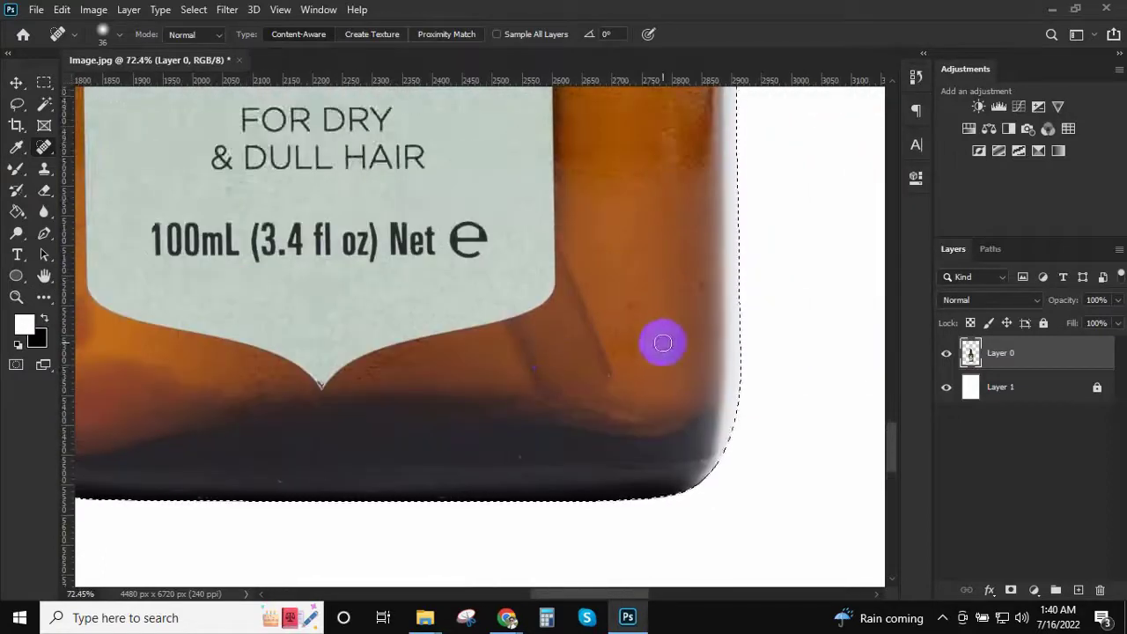
pyautogui.scroll(-3, 662, 343)
pyautogui.scroll(5, 531, 264)
pyautogui.scroll(5, 536, 472)
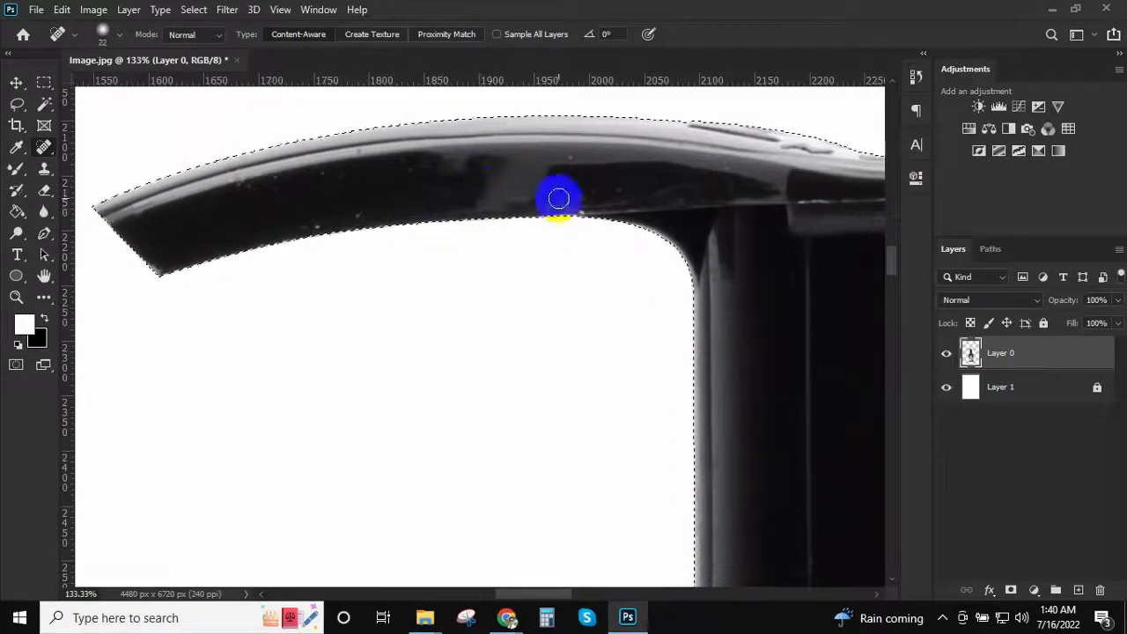
# Smooth the streaks along the pump spout with the Mixer Brush
pyautogui.press('s')
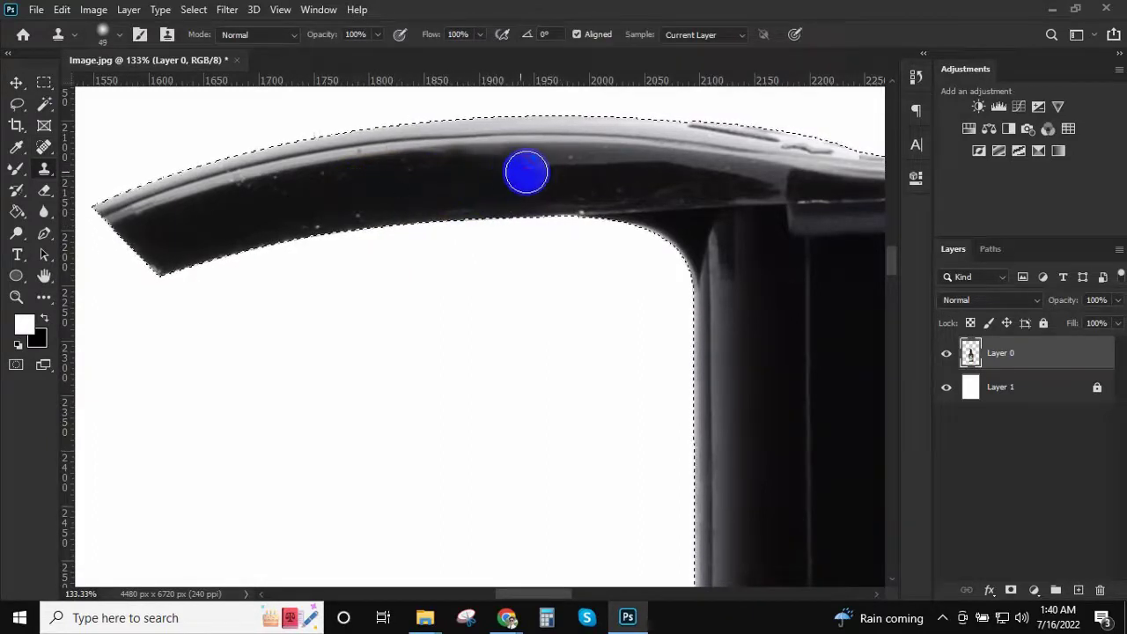
pyautogui.click(16, 168)
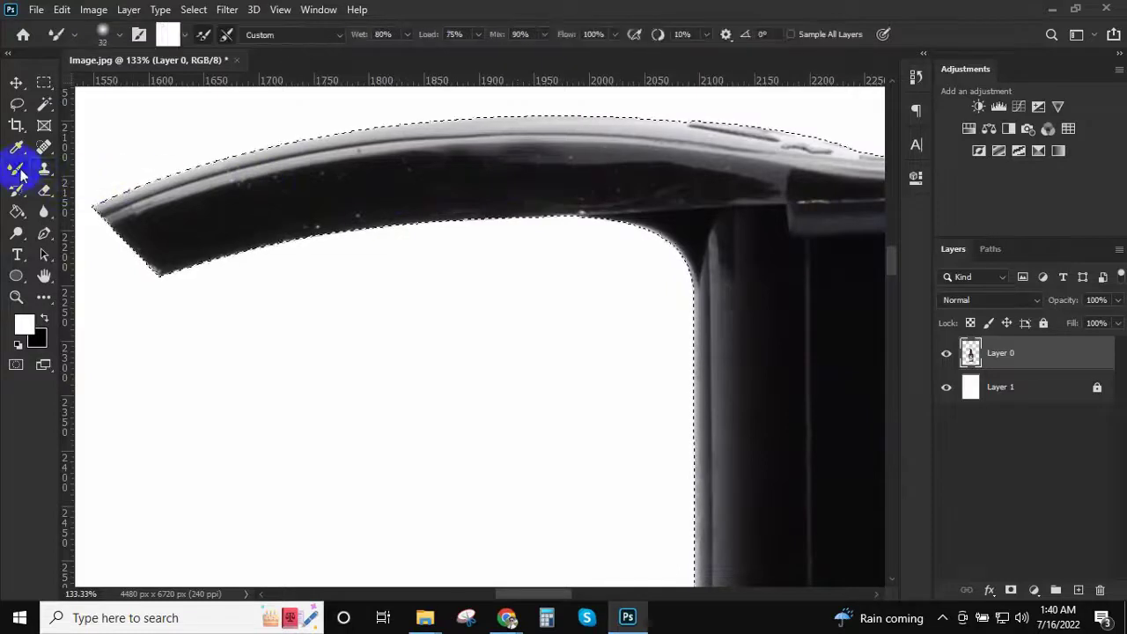
pyautogui.rightClick(16, 168)
pyautogui.click(97, 217)
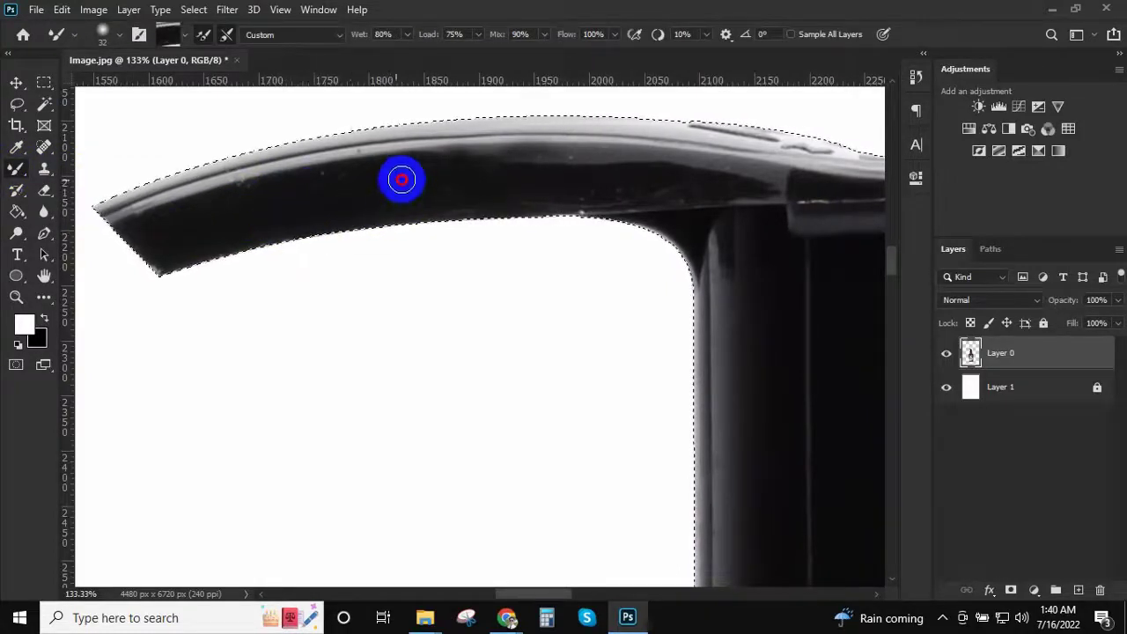
pyautogui.moveTo(329, 183); pyautogui.dragTo(392, 191)
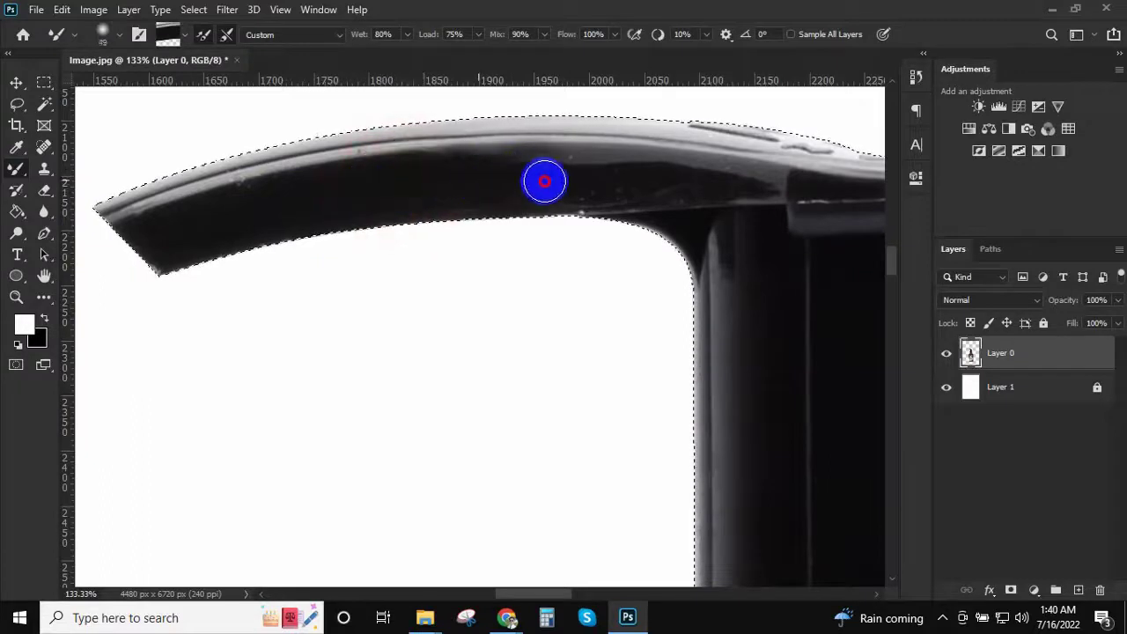
pyautogui.scroll(-3, 498, 234)
pyautogui.scroll(-2, 642, 279)
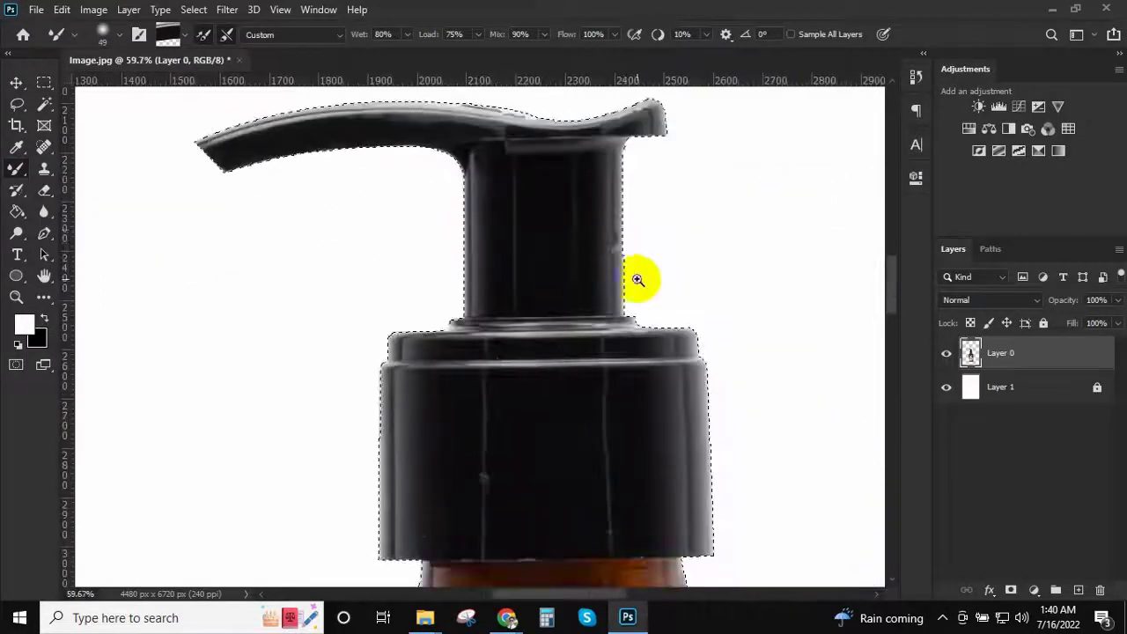
pyautogui.scroll(4, 604, 276)
pyautogui.scroll(2, 603, 277)
pyautogui.click(44, 147)
# Patch out the blemishes on the pump stem and cap with the Patch tool
pyautogui.rightClick(44, 147)
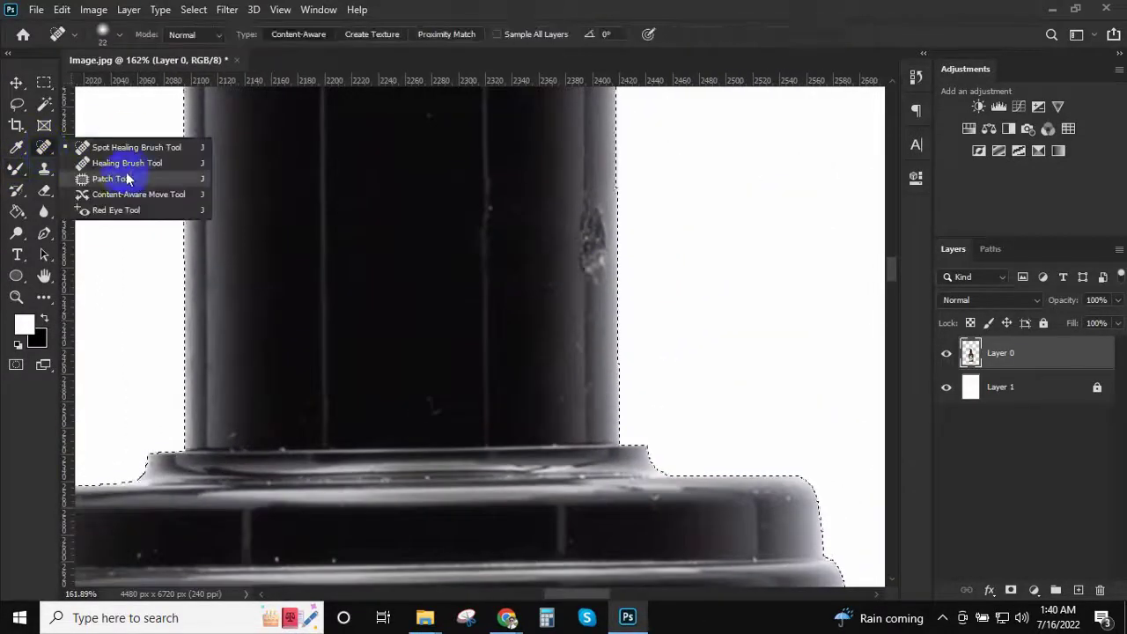
pyautogui.click(111, 181)
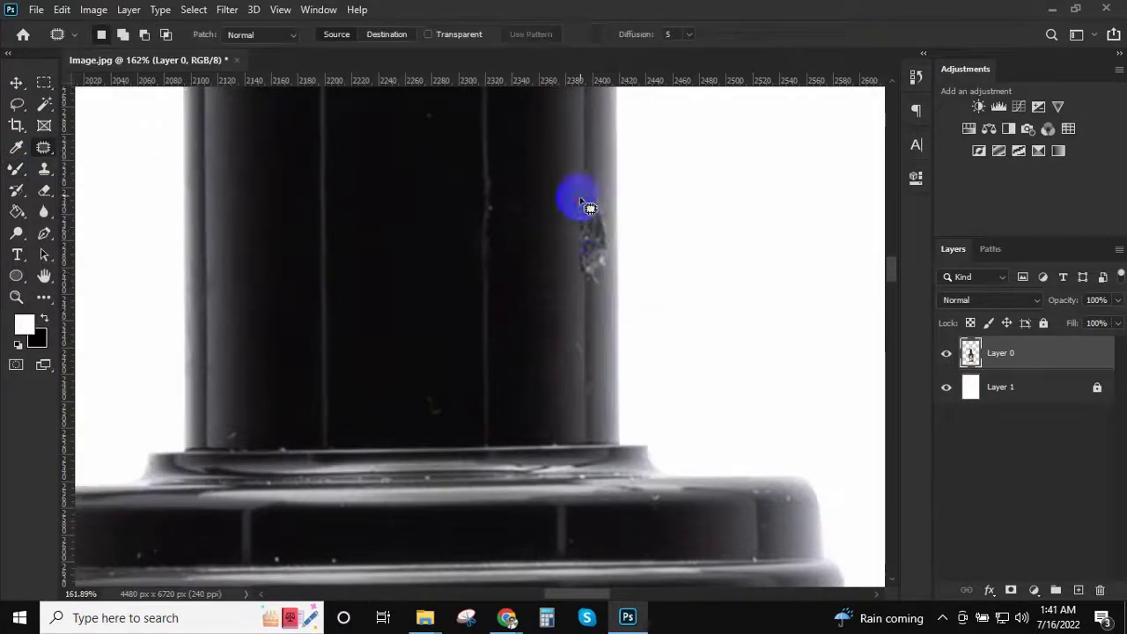
pyautogui.moveTo(607, 201); pyautogui.dragTo(552, 305)
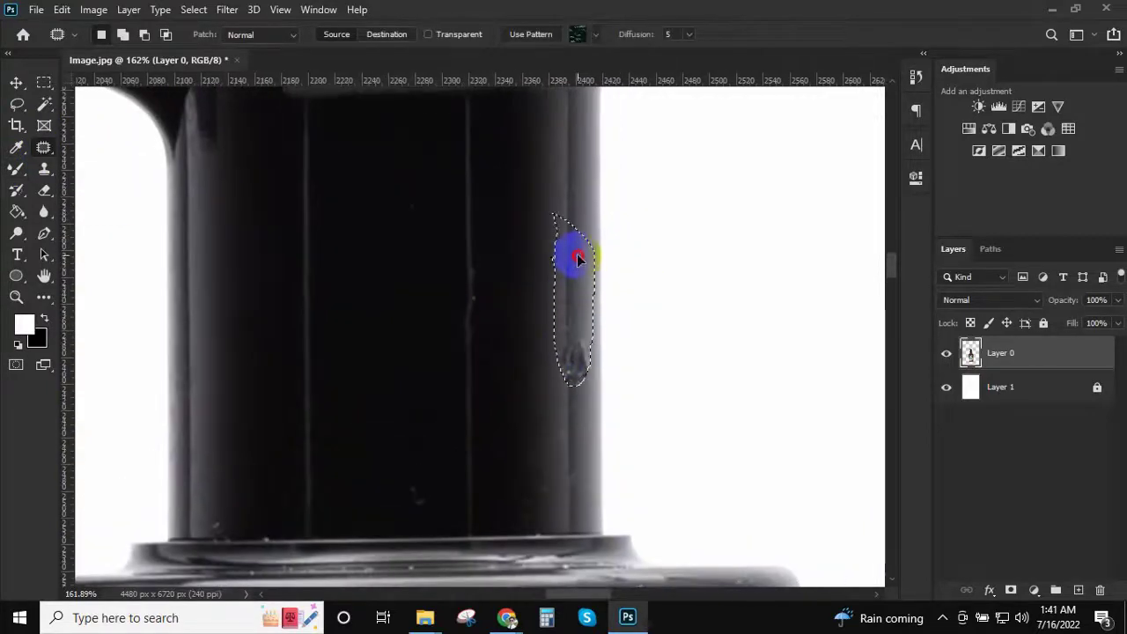
pyautogui.moveTo(552, 464)
pyautogui.mouseDown()
pyautogui.moveTo(450, 395)
pyautogui.moveTo(523, 335)
pyautogui.mouseUp()
pyautogui.moveTo(529, 265); pyautogui.dragTo(529, 266)
pyautogui.scroll(-5, 516, 384)
pyautogui.scroll(-3, 422, 430)
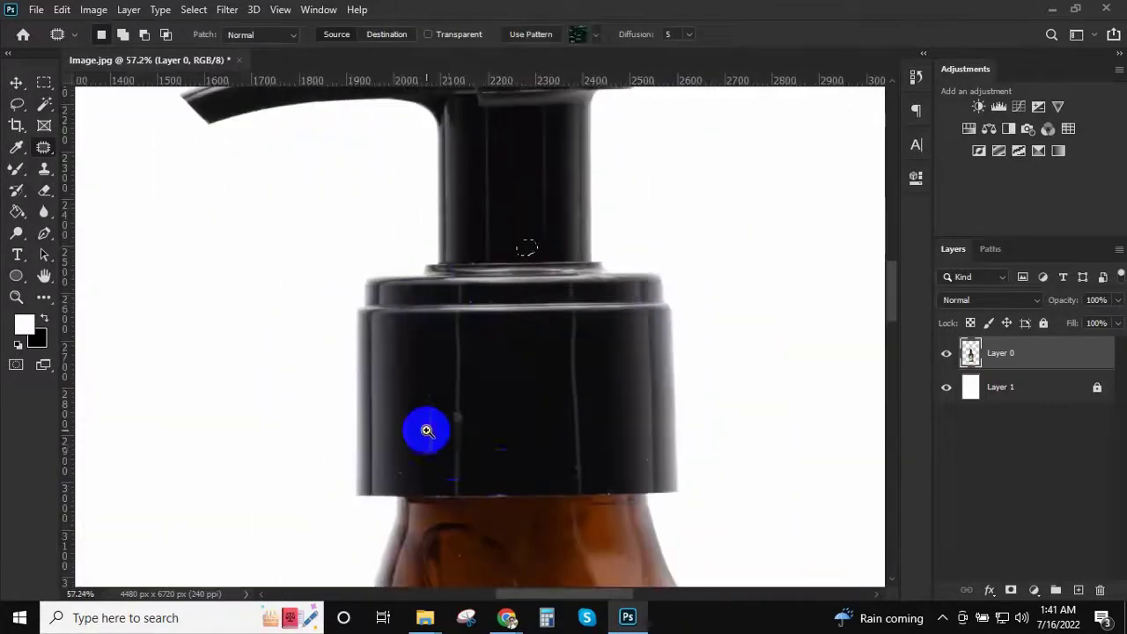
pyautogui.scroll(5, 537, 251)
pyautogui.moveTo(568, 219); pyautogui.dragTo(568, 220)
pyautogui.scroll(-3, 555, 370)
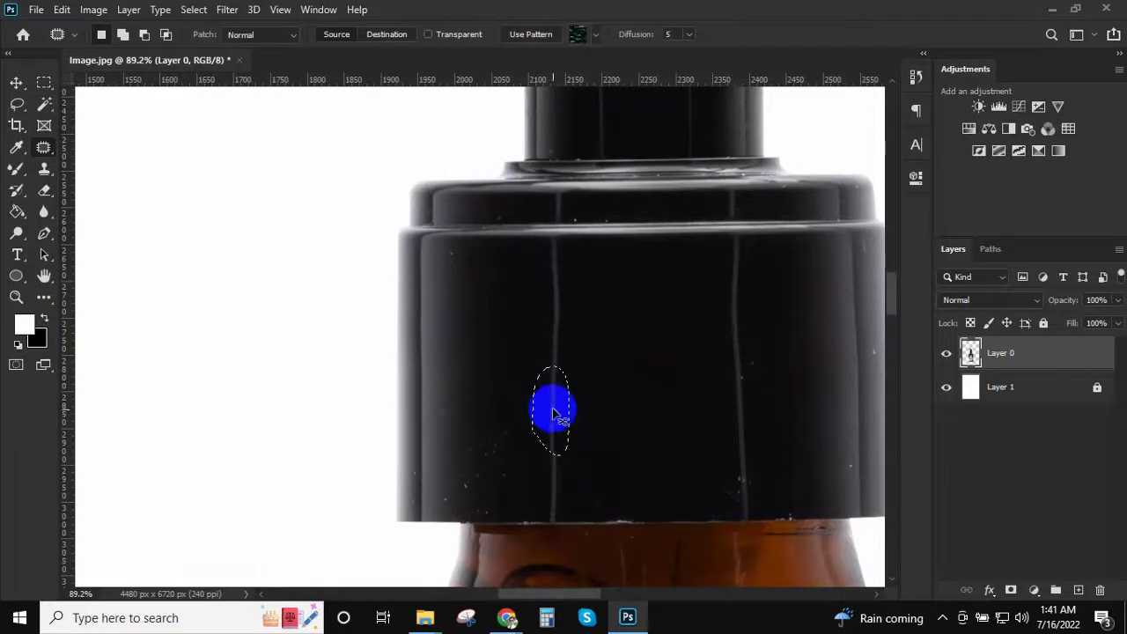
pyautogui.scroll(-3, 553, 414)
# Load the bottle outline and blend the pump neck streaks with the Mixer Brush
pyautogui.click(968, 354)
pyautogui.press('b')
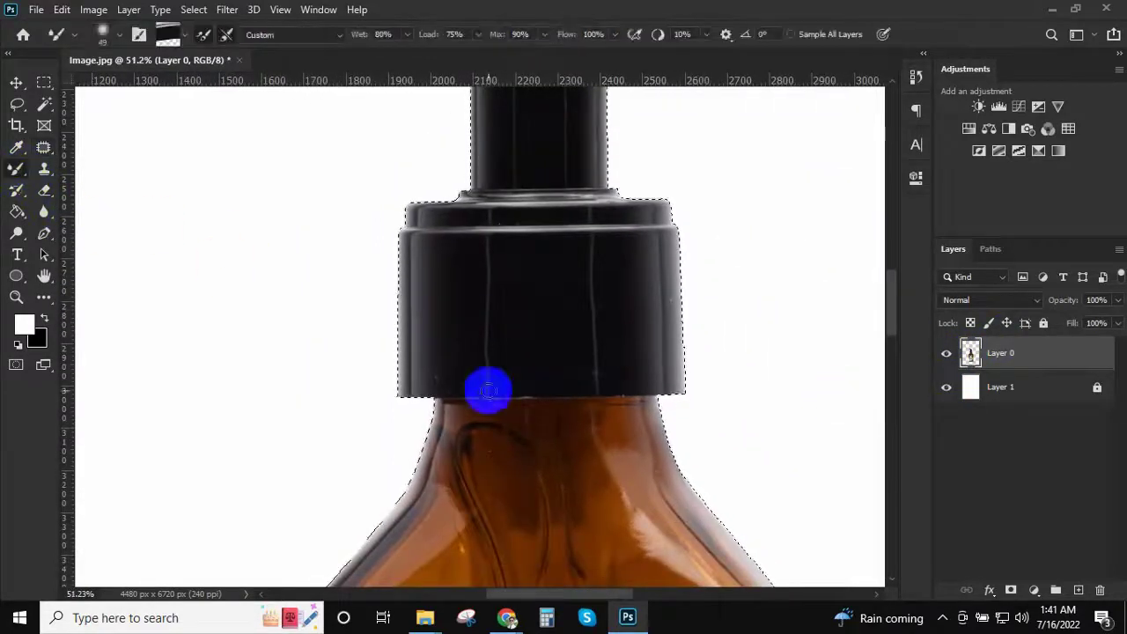
pyautogui.scroll(3, 493, 402)
pyautogui.scroll(3, 493, 400)
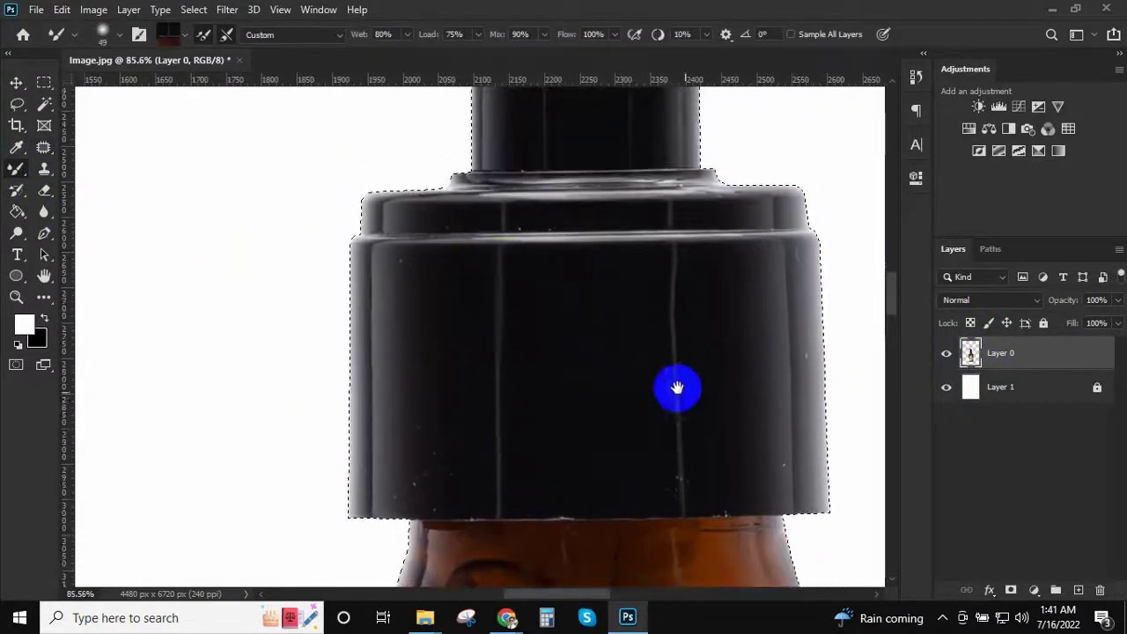
pyautogui.scroll(-3, 649, 253)
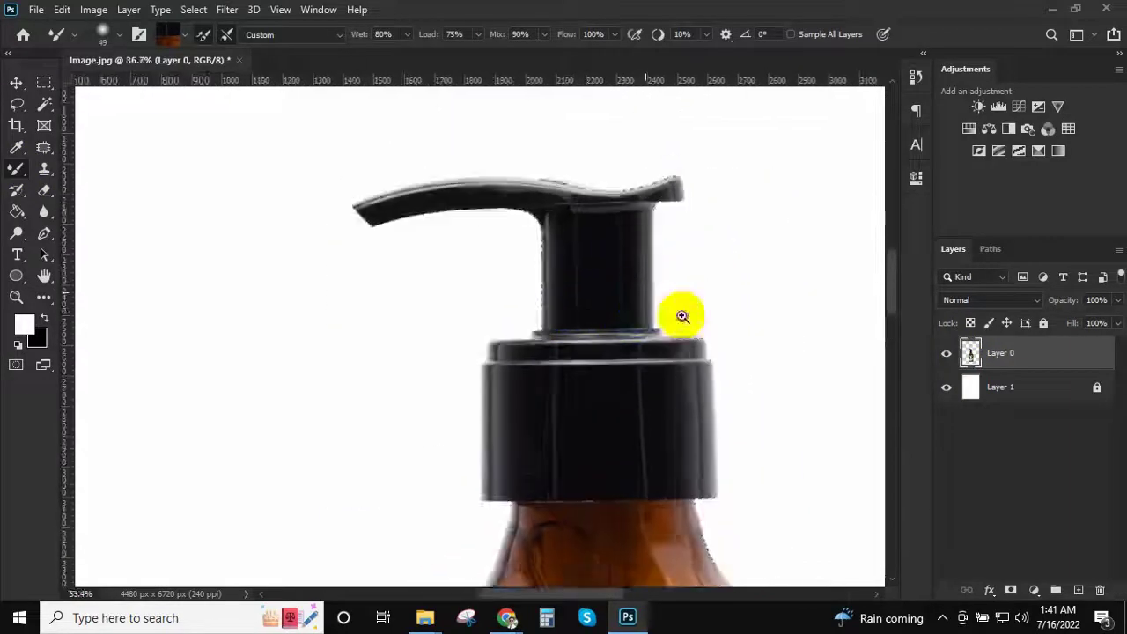
pyautogui.scroll(3, 678, 314)
pyautogui.moveTo(616, 349); pyautogui.dragTo(592, 309)
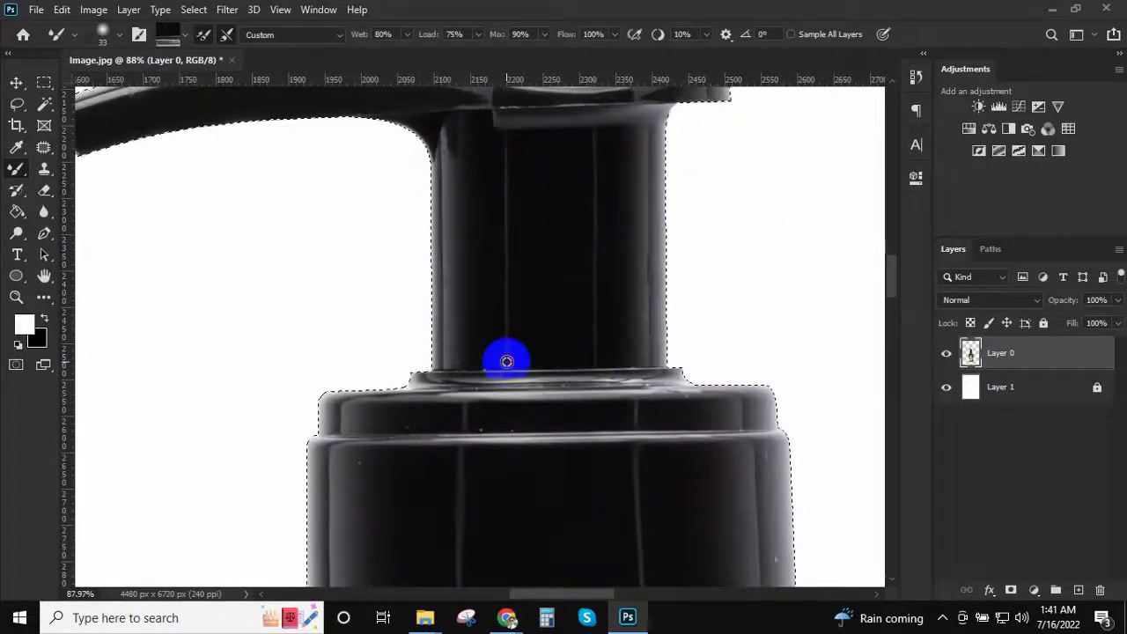
pyautogui.scroll(-5, 567, 256)
pyautogui.scroll(-4, 568, 257)
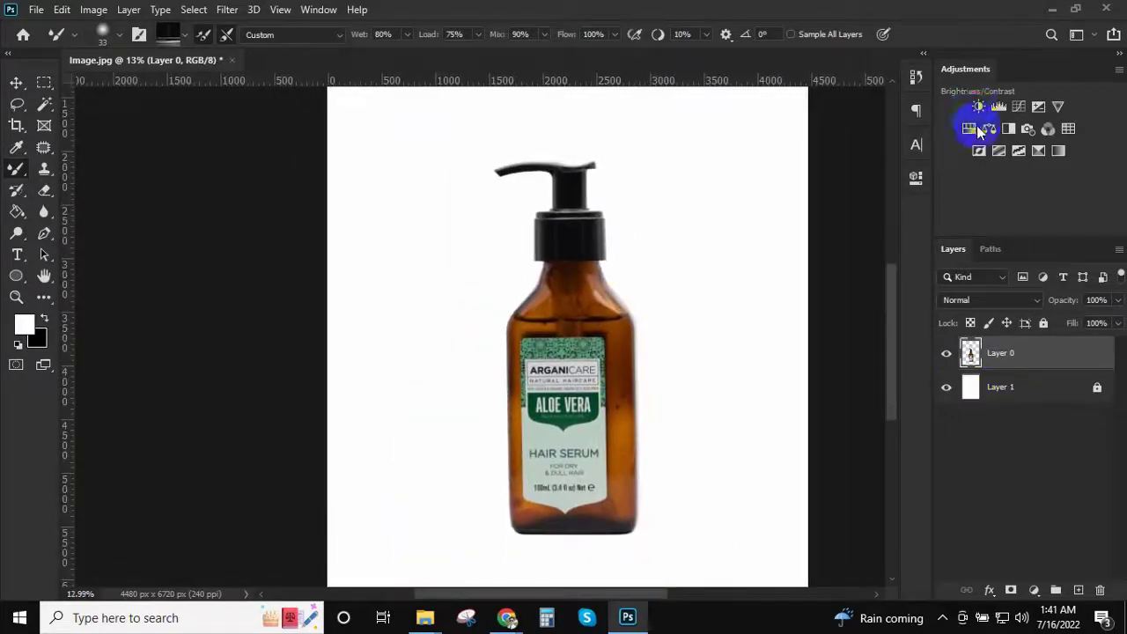
# Add a Brightness/Contrast adjustment layer with Brightness 30
pyautogui.click(978, 107)
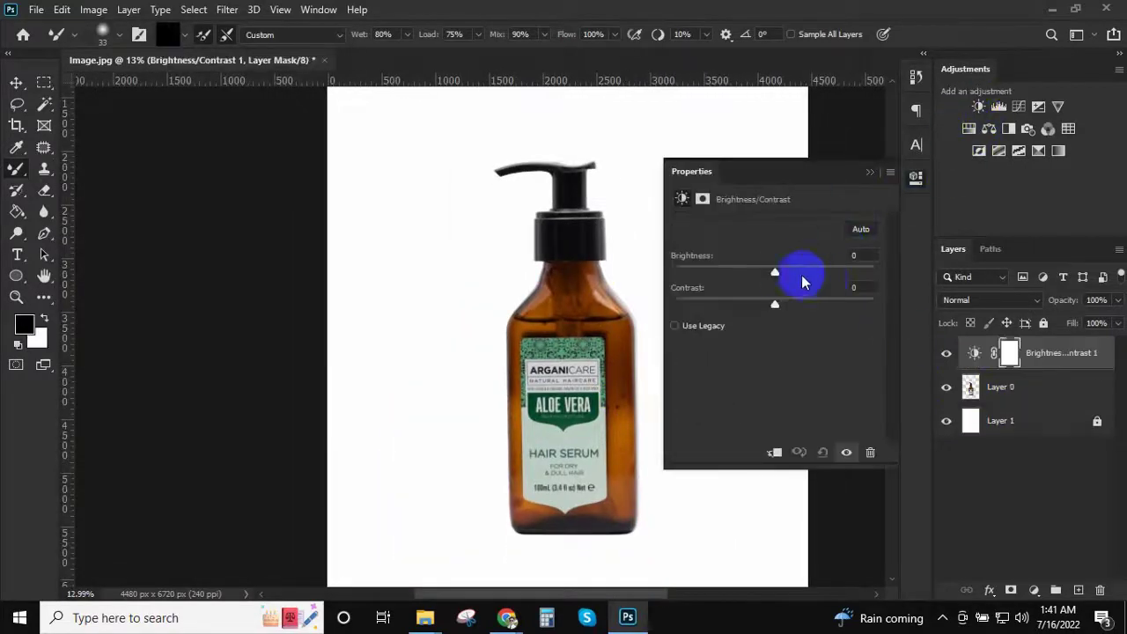
pyautogui.moveTo(774, 272); pyautogui.dragTo(795, 273)
pyautogui.click(868, 177)
# Add a Hue/Saturation adjustment layer above the bottle with Saturation +19
pyautogui.click(1006, 387)
pyautogui.click(1033, 590)
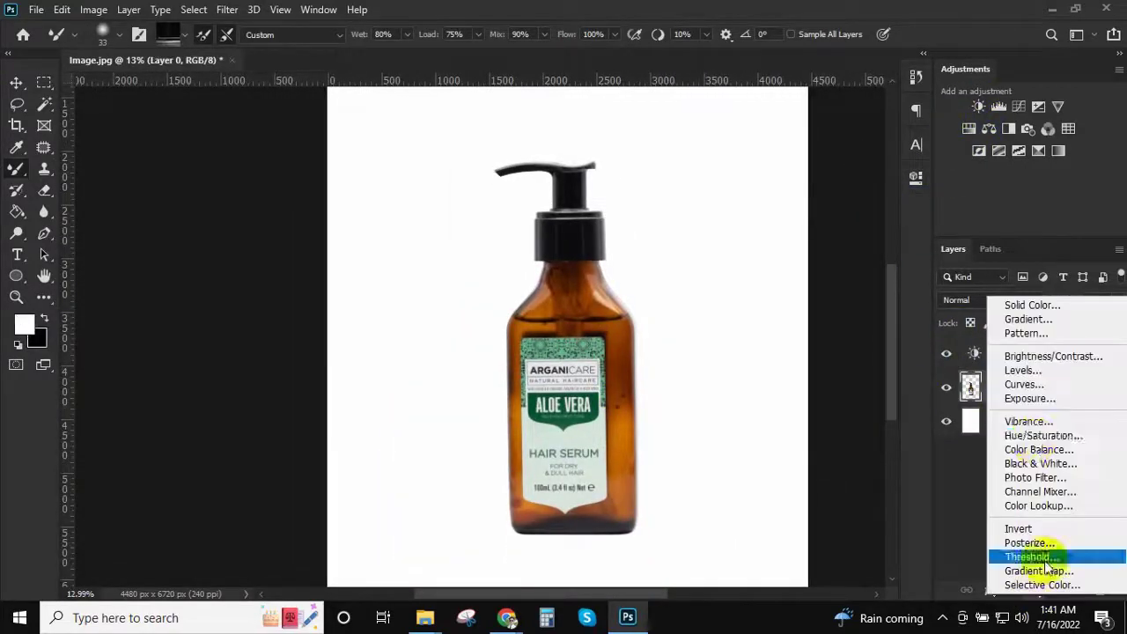
pyautogui.click(994, 433)
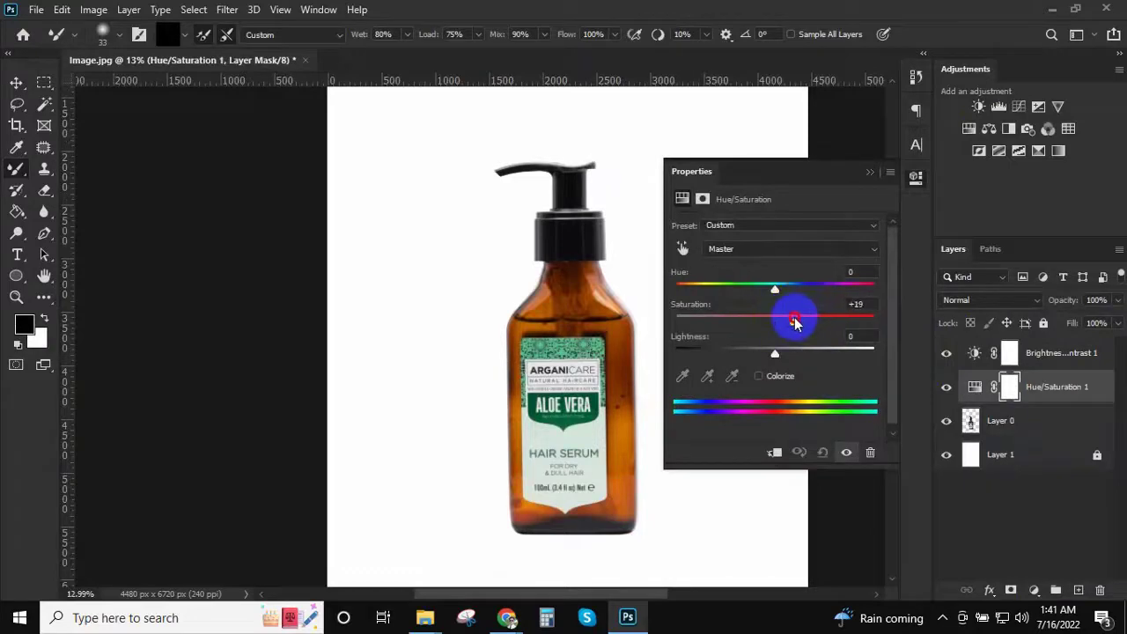
pyautogui.click(869, 172)
pyautogui.moveTo(651, 307)
pyautogui.mouseDown()
pyautogui.moveTo(664, 473)
pyautogui.moveTo(699, 443)
pyautogui.mouseUp()
# Blur the bottle's bottom and lower-left edges on Layer 0 with the Blur tool at 50%
pyautogui.keyDown('ctrl'); pyautogui.click(699, 443); pyautogui.keyUp('ctrl')
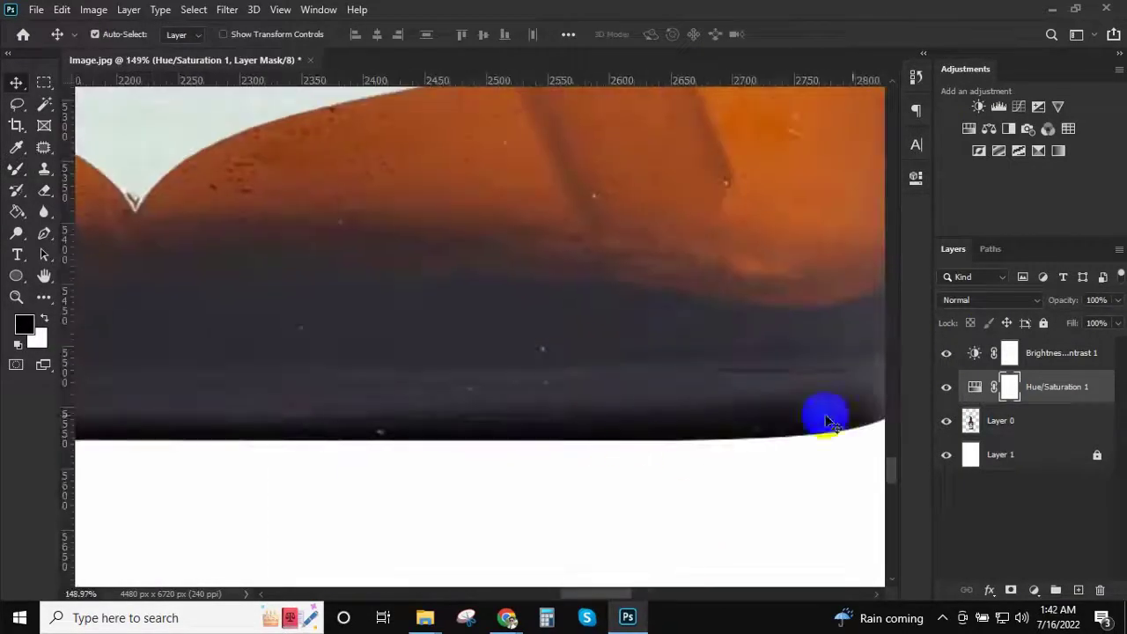
pyautogui.click(44, 211)
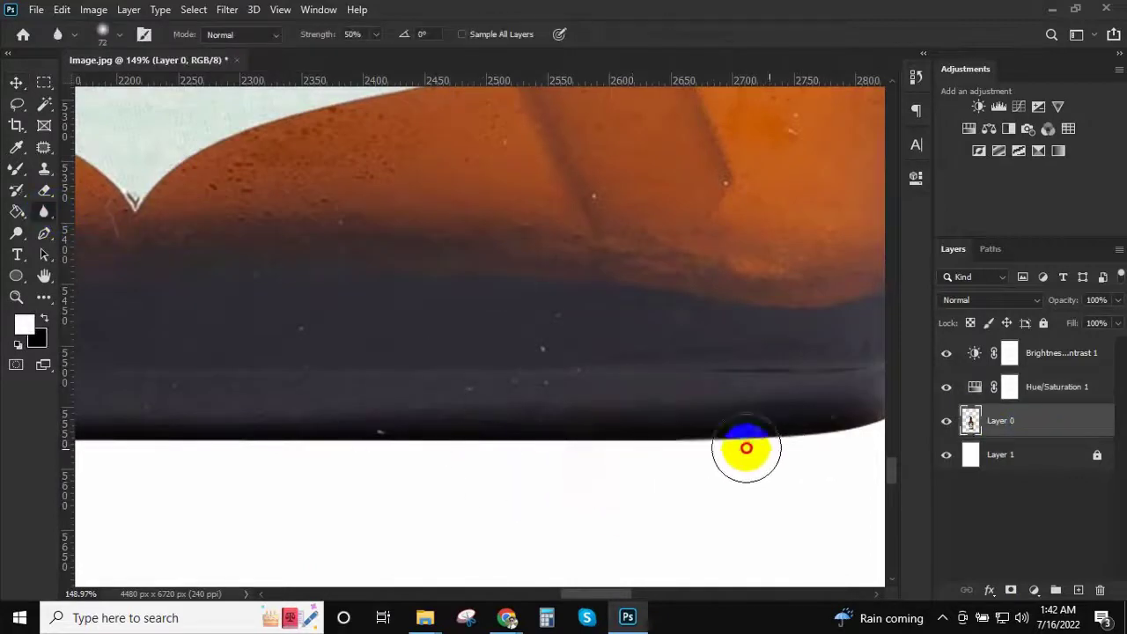
pyautogui.moveTo(380, 437); pyautogui.dragTo(564, 447)
pyautogui.moveTo(443, 447)
pyautogui.mouseDown()
pyautogui.moveTo(490, 448)
pyautogui.moveTo(355, 408)
pyautogui.moveTo(402, 445)
pyautogui.moveTo(401, 346)
pyautogui.moveTo(370, 348)
pyautogui.mouseUp()
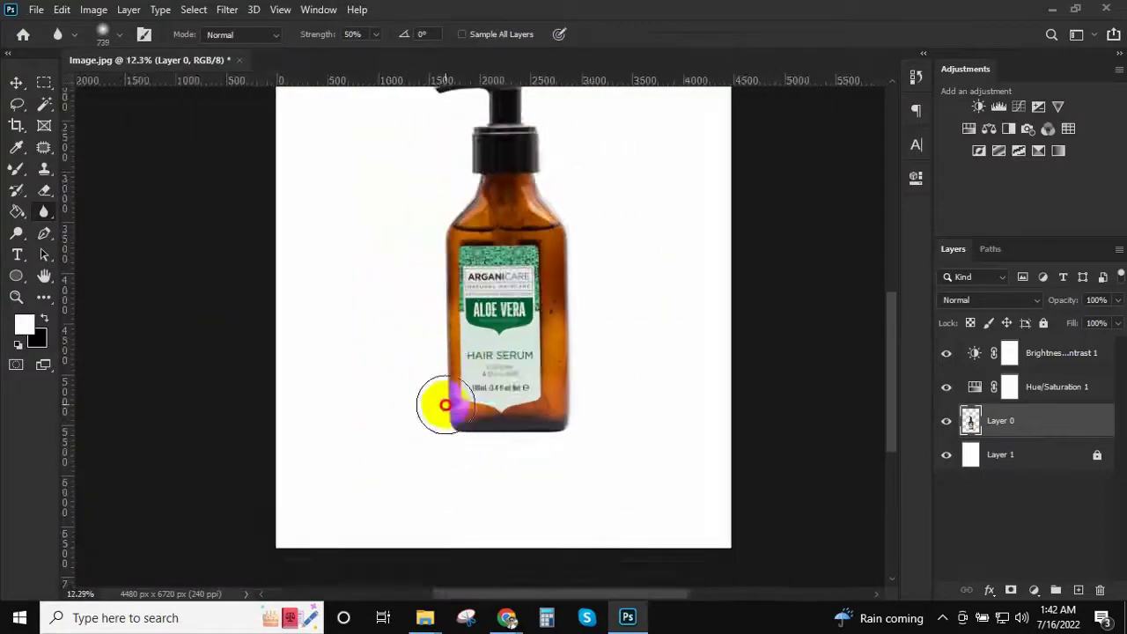
pyautogui.moveTo(473, 261); pyautogui.dragTo(482, 220)
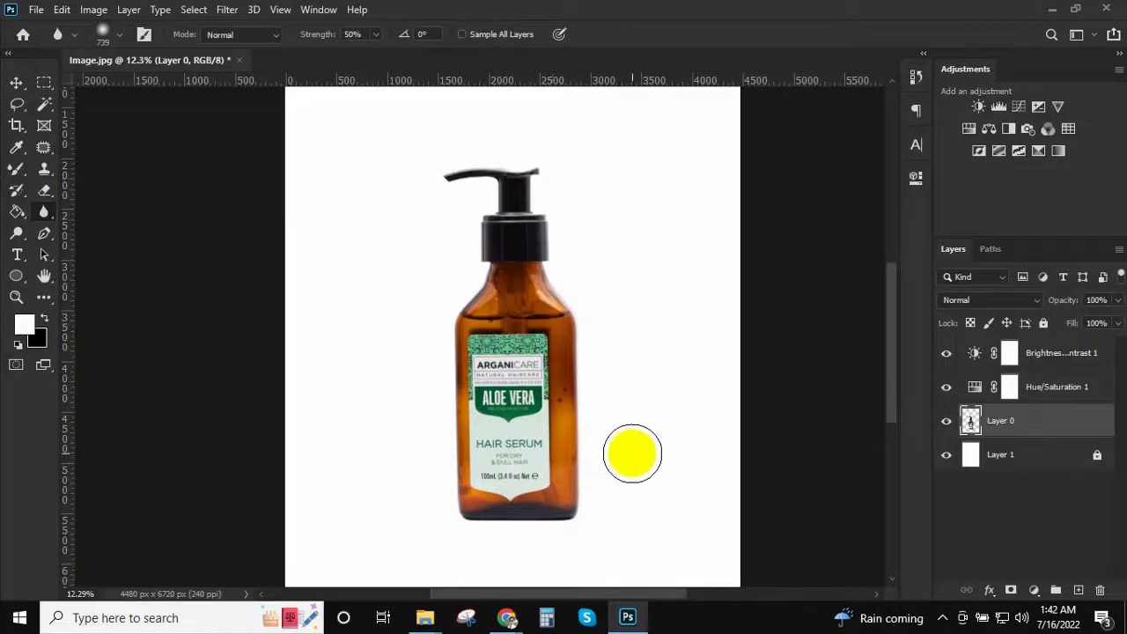
pyautogui.press('v')
pyautogui.scroll(3, 608, 455)
# Load the bottle outline, add a new Layer 2 clipped to the bottle, and choose the regular Brush
pyautogui.scroll(2, 669, 364)
pyautogui.keyDown('ctrl'); pyautogui.click(971, 423); pyautogui.keyUp('ctrl')
pyautogui.scroll(1, 669, 374)
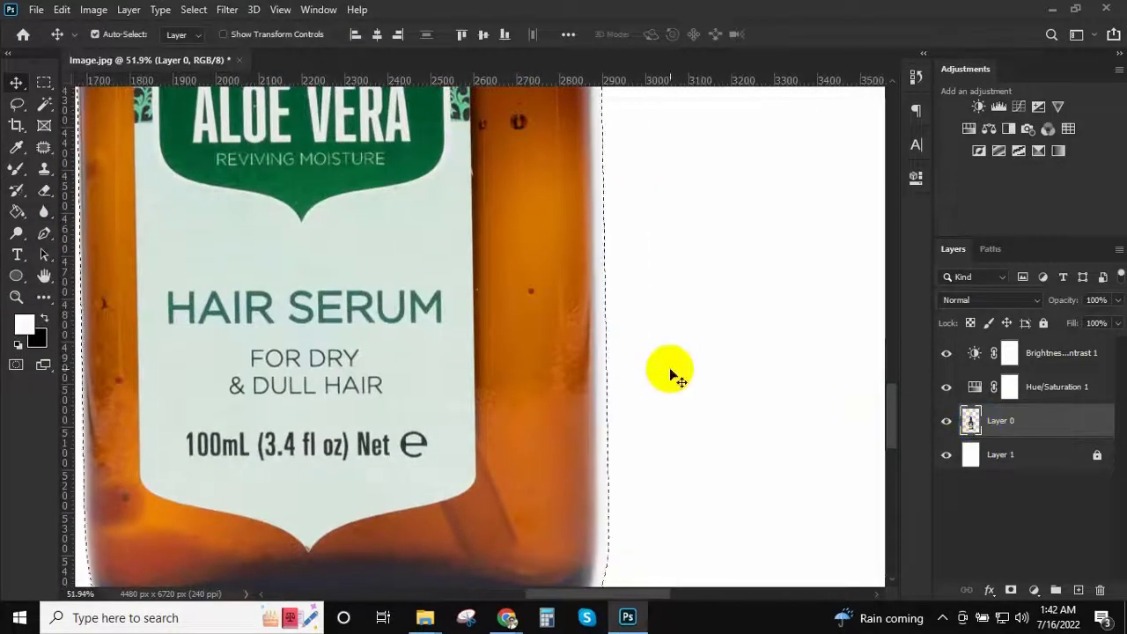
pyautogui.scroll(-2, 669, 374)
pyautogui.click(1077, 589)
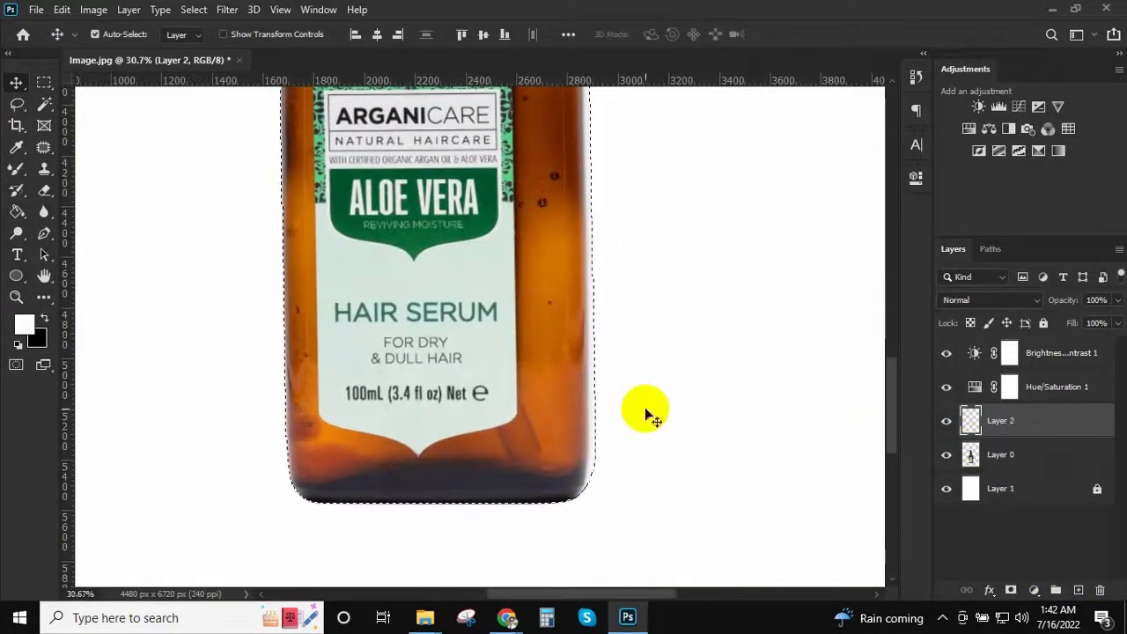
pyautogui.keyDown('alt'); pyautogui.click(969, 433); pyautogui.keyUp('alt')
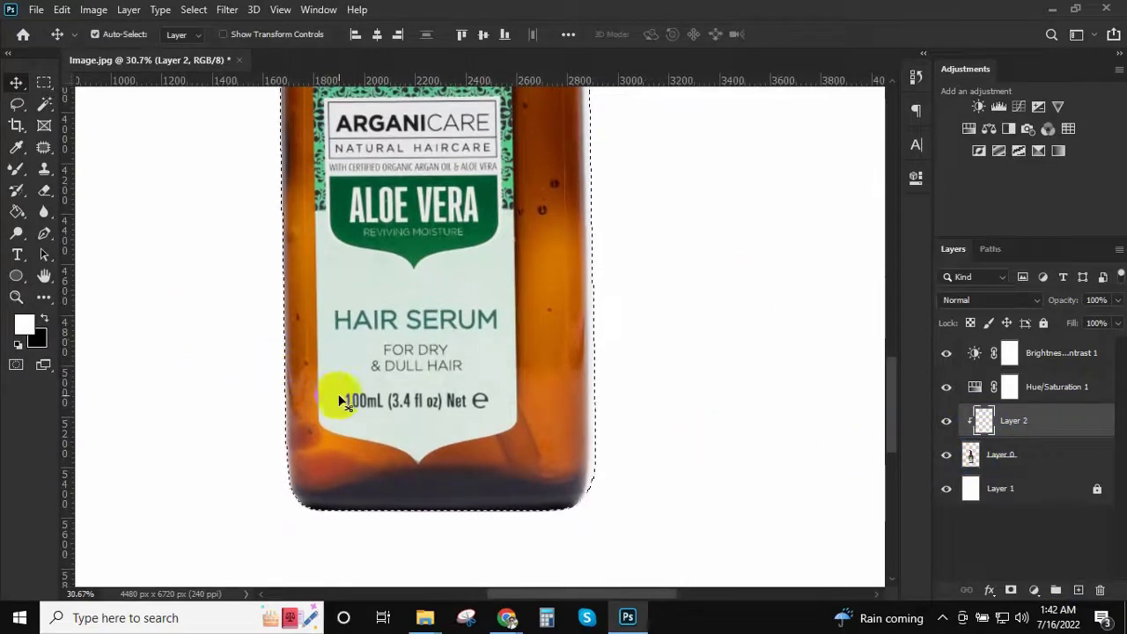
pyautogui.press('b')
pyautogui.rightClick(17, 169)
pyautogui.click(88, 170)
pyautogui.scroll(3, 596, 289)
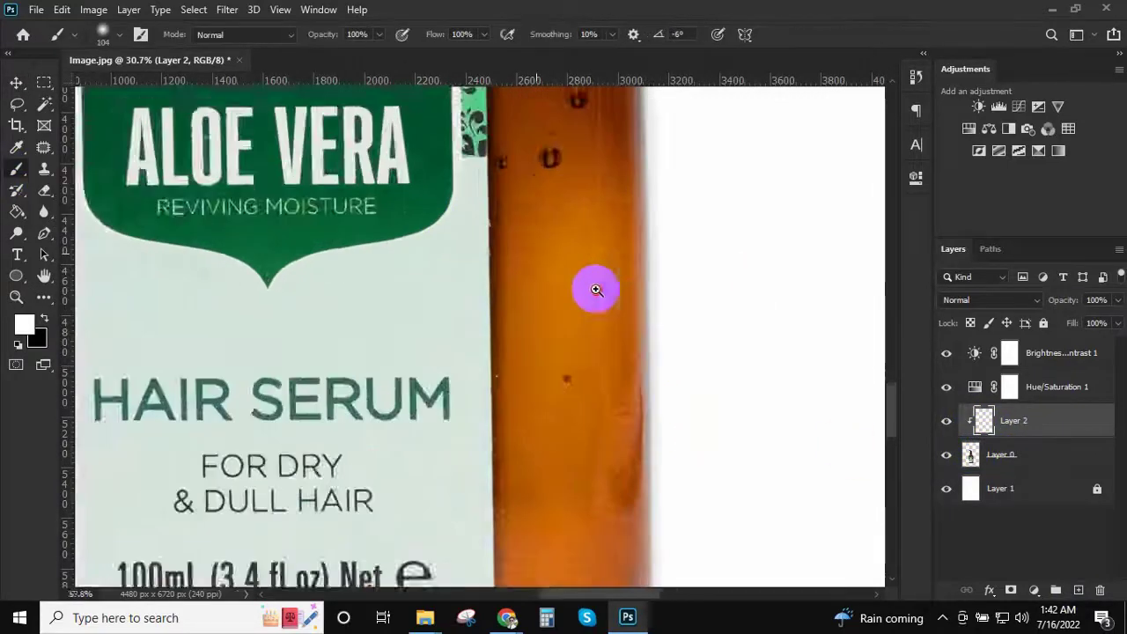
# Sample an orange from the bottle and paint it along the bottle's right edge
pyautogui.keyDown('alt'); pyautogui.click(626, 251); pyautogui.keyUp('alt')
pyautogui.scroll(-4, 563, 255)
pyautogui.scroll(5, 644, 377)
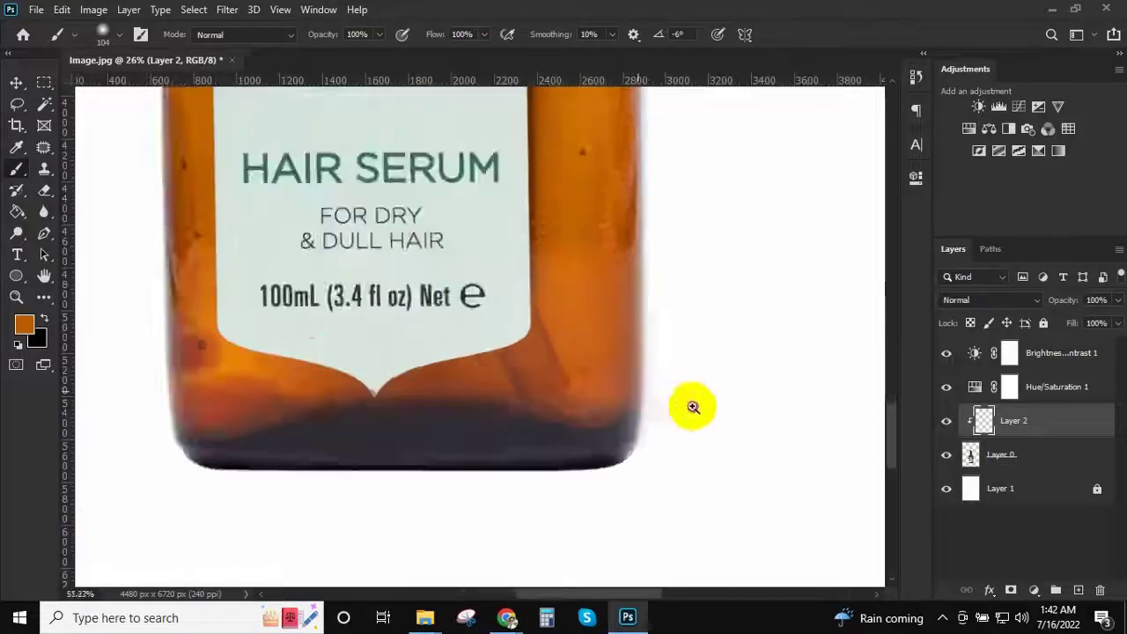
pyautogui.moveTo(659, 284)
pyautogui.mouseDown()
pyautogui.moveTo(640, 282)
pyautogui.moveTo(675, 390)
pyautogui.mouseUp()
pyautogui.scroll(3, 660, 414)
pyautogui.moveTo(649, 438); pyautogui.dragTo(663, 391)
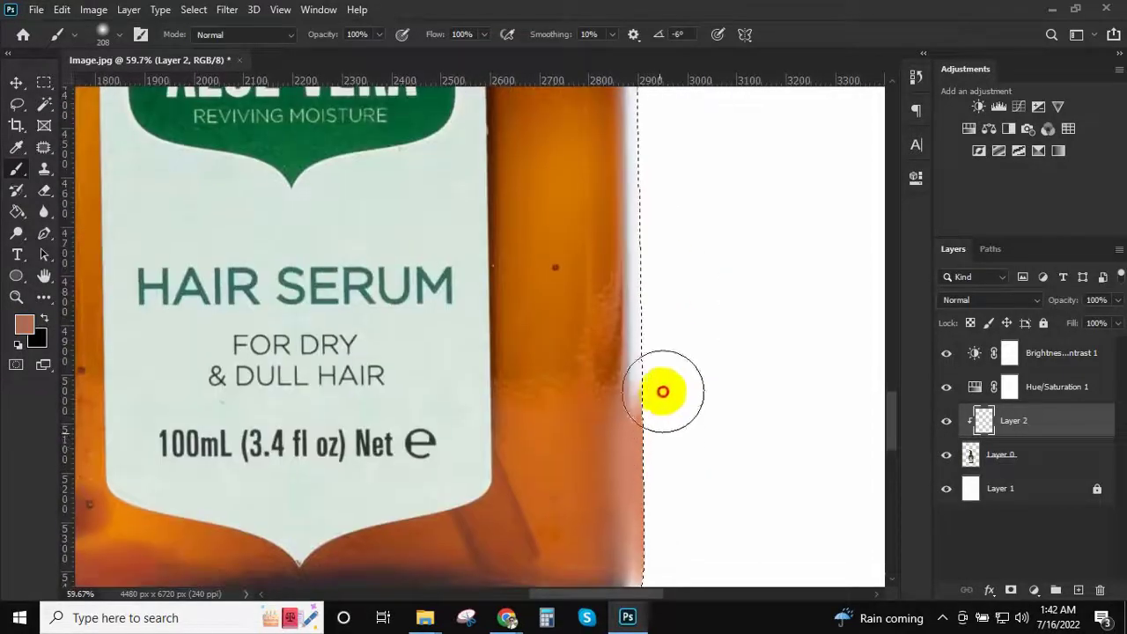
pyautogui.scroll(3, 651, 396)
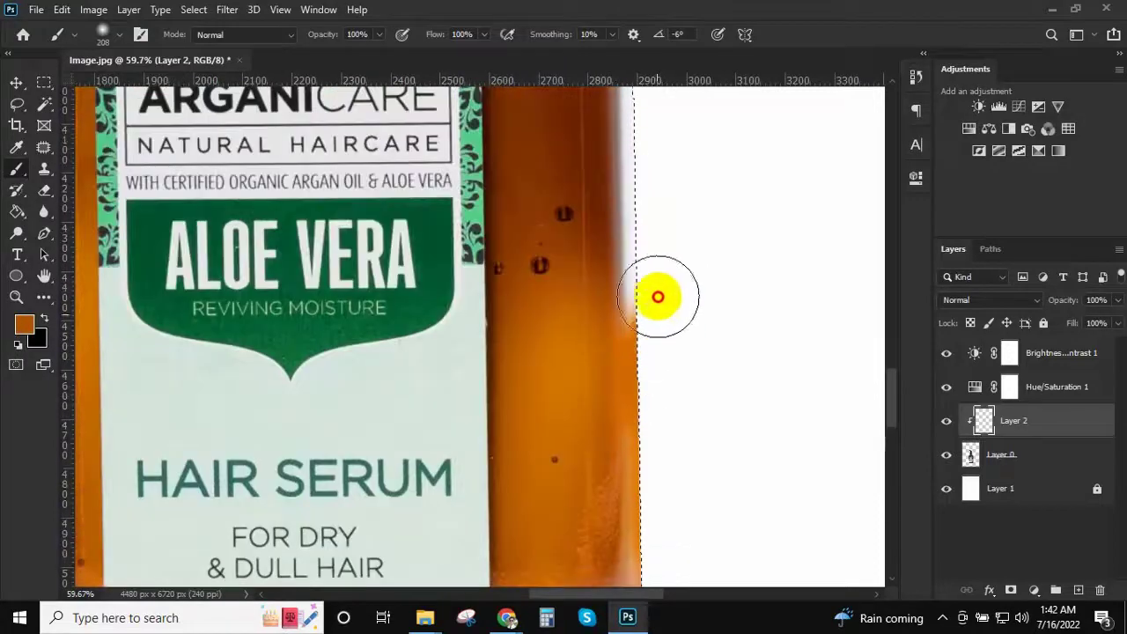
pyautogui.scroll(3, 633, 290)
pyautogui.moveTo(656, 179)
pyautogui.mouseDown()
pyautogui.moveTo(651, 377)
pyautogui.moveTo(663, 294)
pyautogui.mouseUp()
pyautogui.scroll(3, 649, 460)
pyautogui.scroll(1, 669, 326)
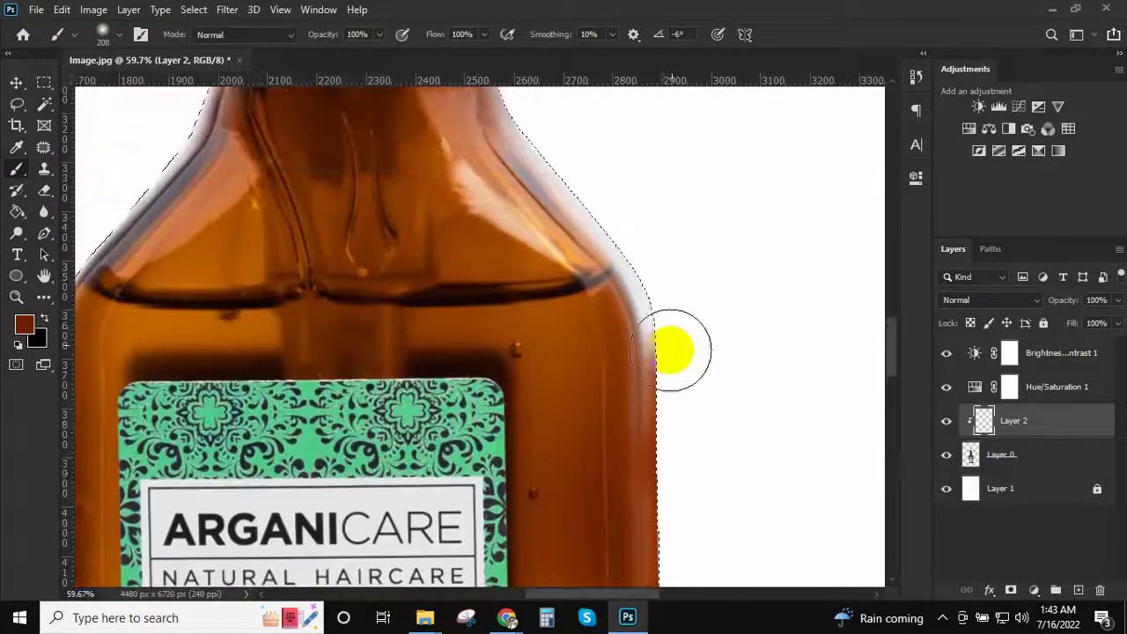
# Paint brown and sampled reddish-brown tones along the bottle's left and lower-left edges
pyautogui.moveTo(625, 224); pyautogui.dragTo(661, 294)
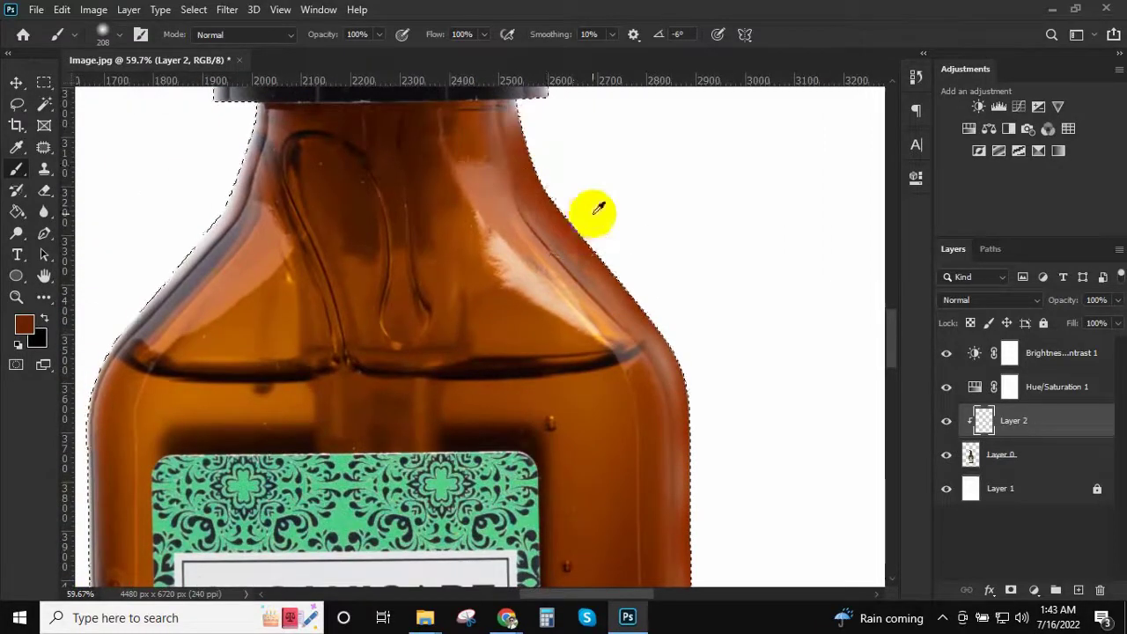
pyautogui.moveTo(433, 216); pyautogui.dragTo(538, 262)
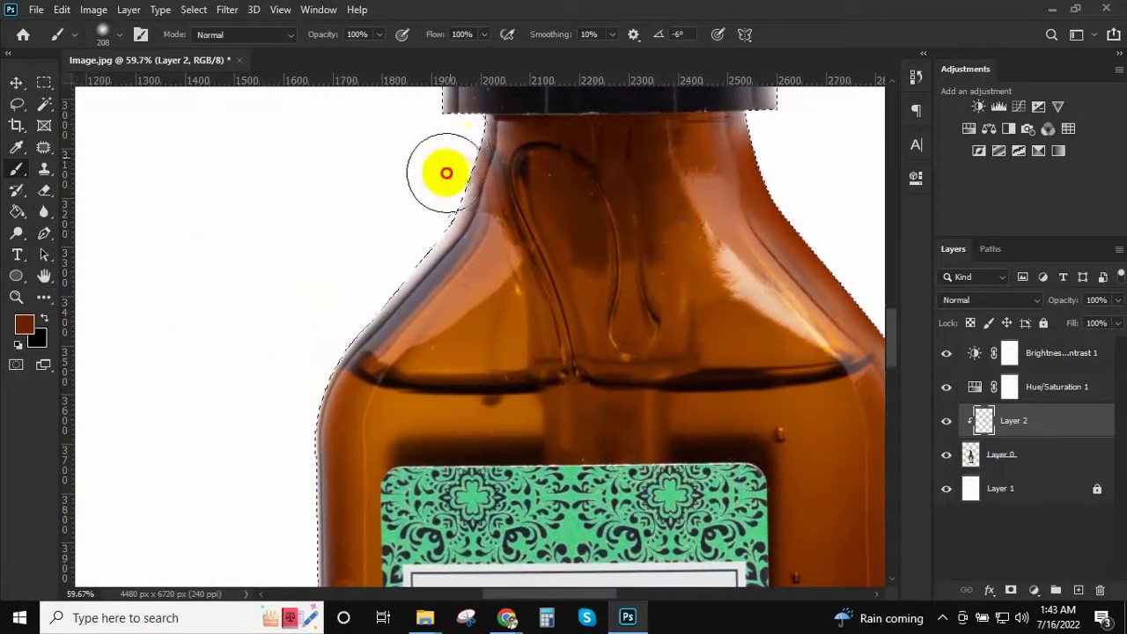
pyautogui.moveTo(446, 173); pyautogui.dragTo(315, 334)
pyautogui.moveTo(317, 475); pyautogui.dragTo(377, 113)
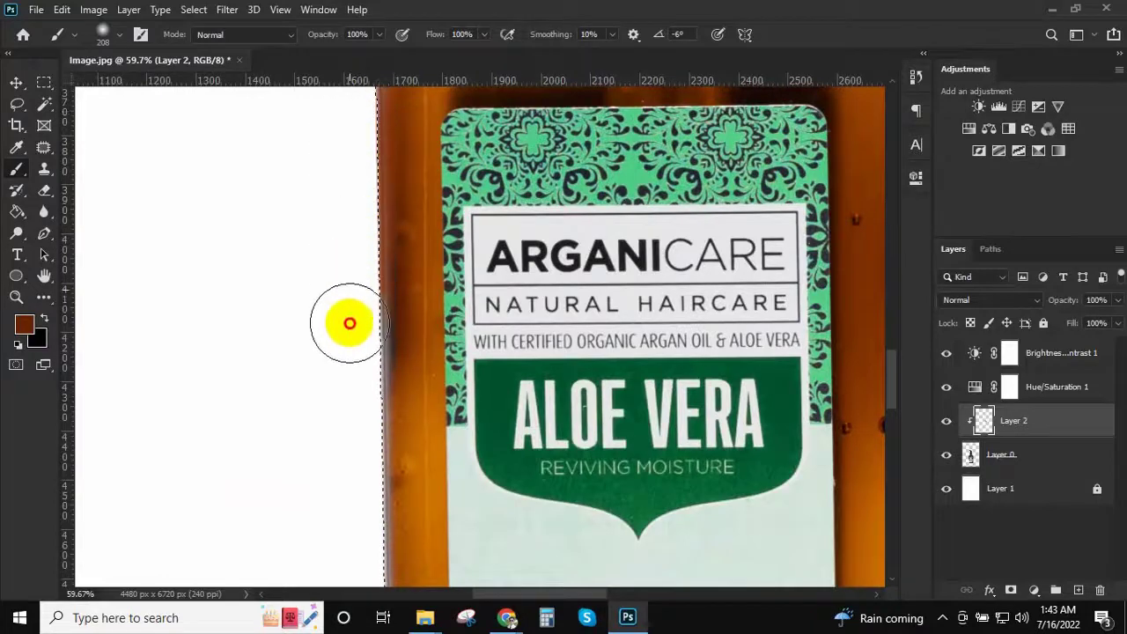
pyautogui.scroll(-5, 361, 282)
pyautogui.keyDown('alt'); pyautogui.click(422, 208); pyautogui.keyUp('alt')
pyautogui.scroll(-5, 361, 264)
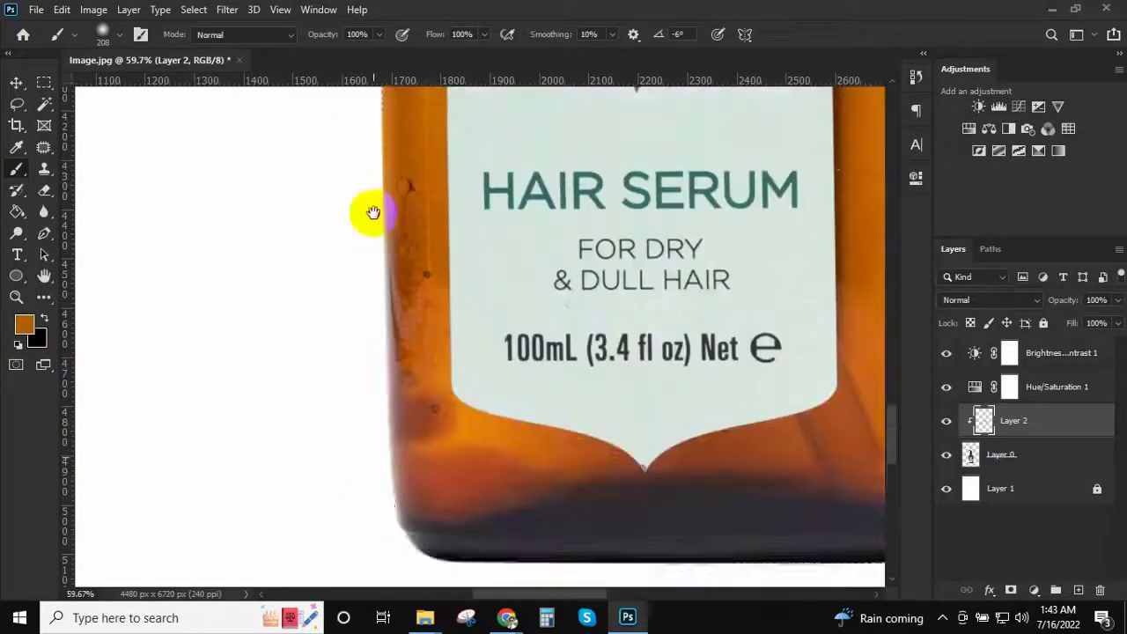
pyautogui.keyDown('alt'); pyautogui.click(415, 352); pyautogui.keyUp('alt')
pyautogui.moveTo(353, 341); pyautogui.dragTo(361, 460)
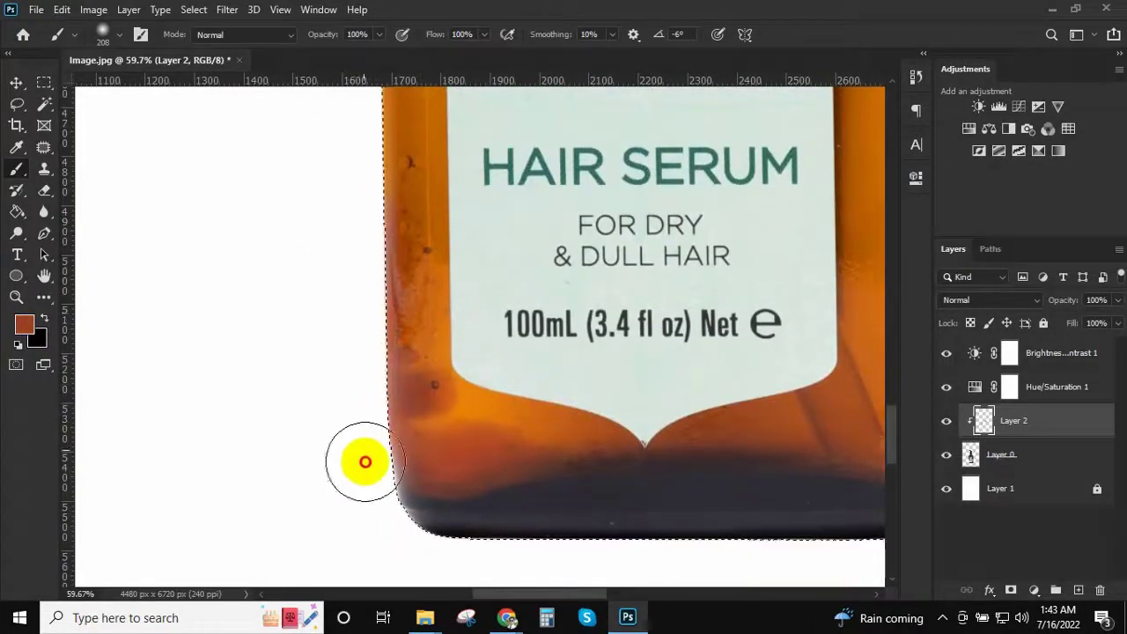
pyautogui.scroll(-3, 608, 460)
pyautogui.scroll(3, 607, 460)
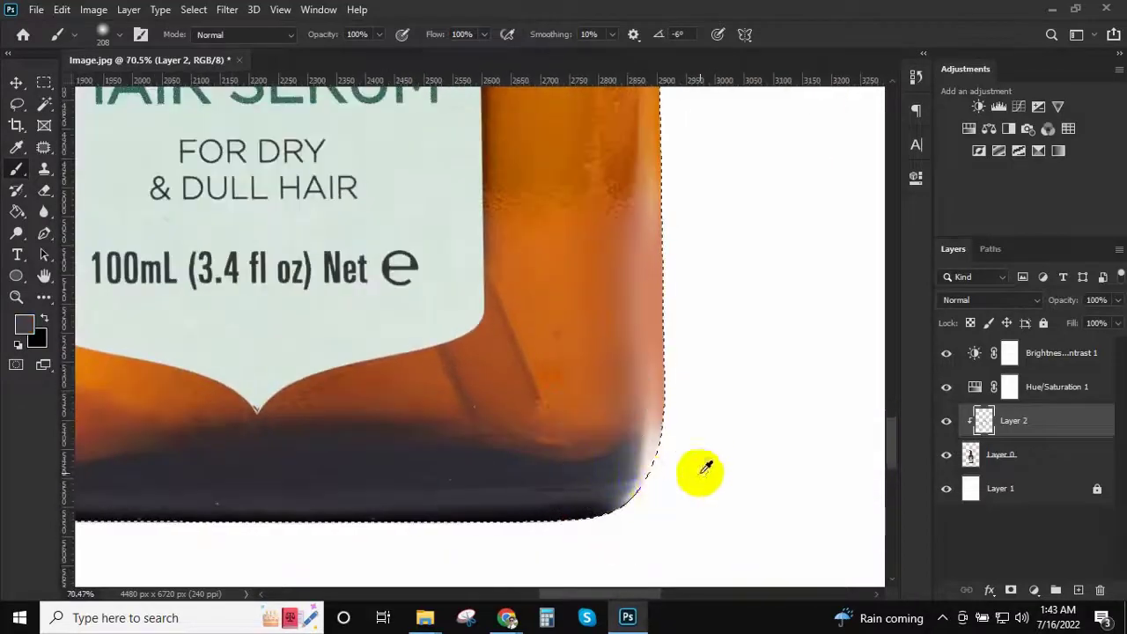
pyautogui.scroll(-3, 692, 478)
# Enlarge the brush to about 291 pixels and touch up the pump nozzle's top edge
pyautogui.keyDown('alt'); pyautogui.rightClick(602, 366); pyautogui.keyUp('alt')
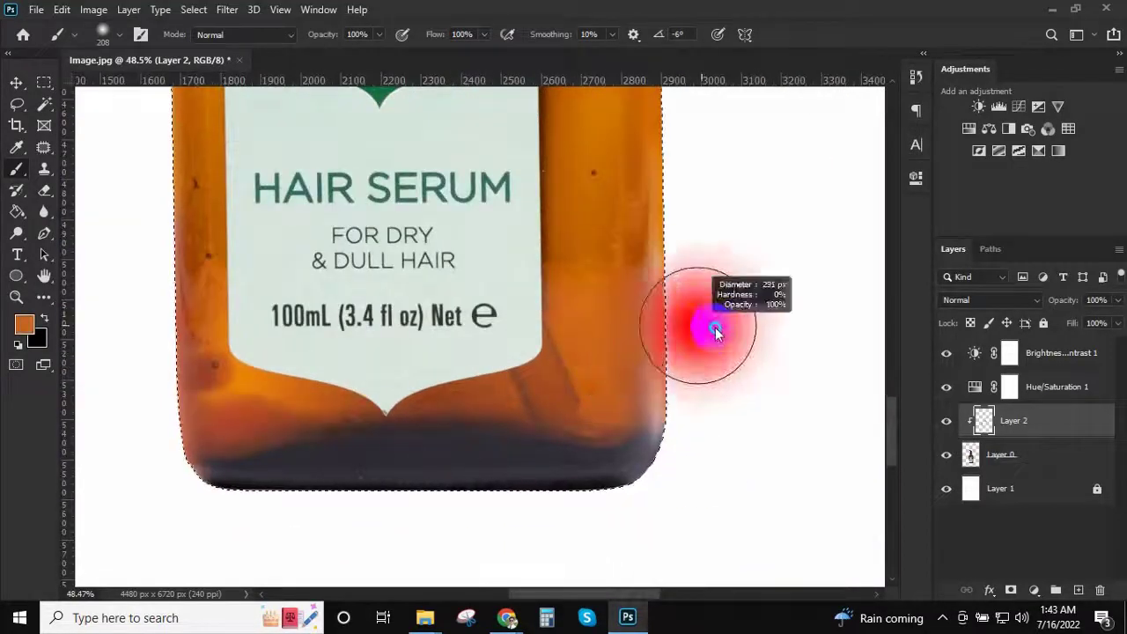
pyautogui.scroll(-3, 624, 372)
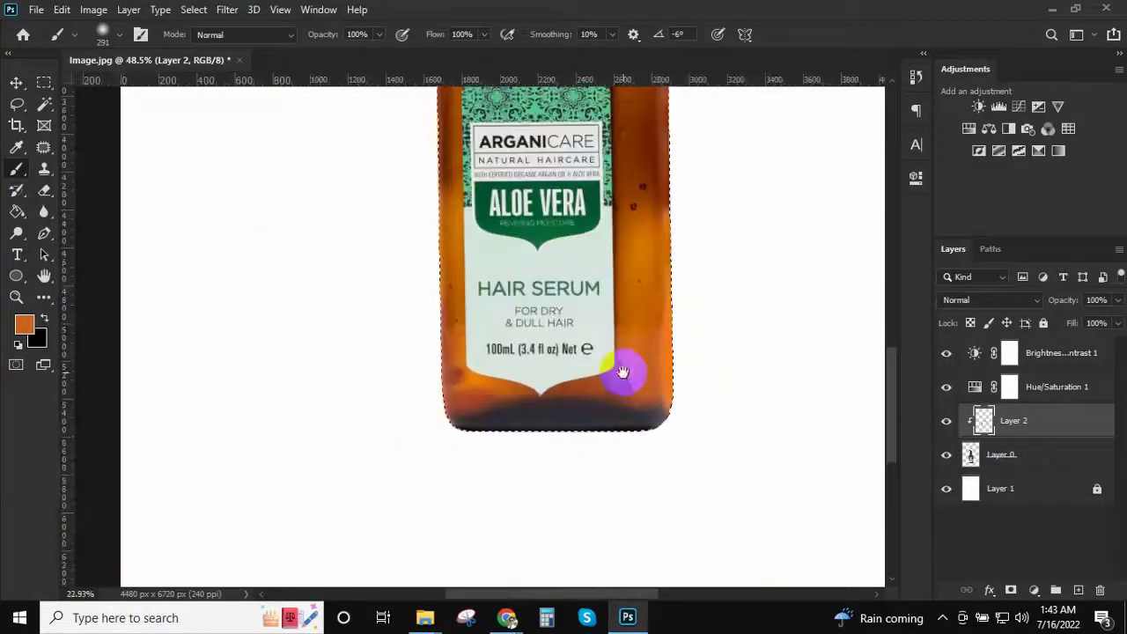
pyautogui.scroll(3, 639, 332)
pyautogui.scroll(5, 633, 252)
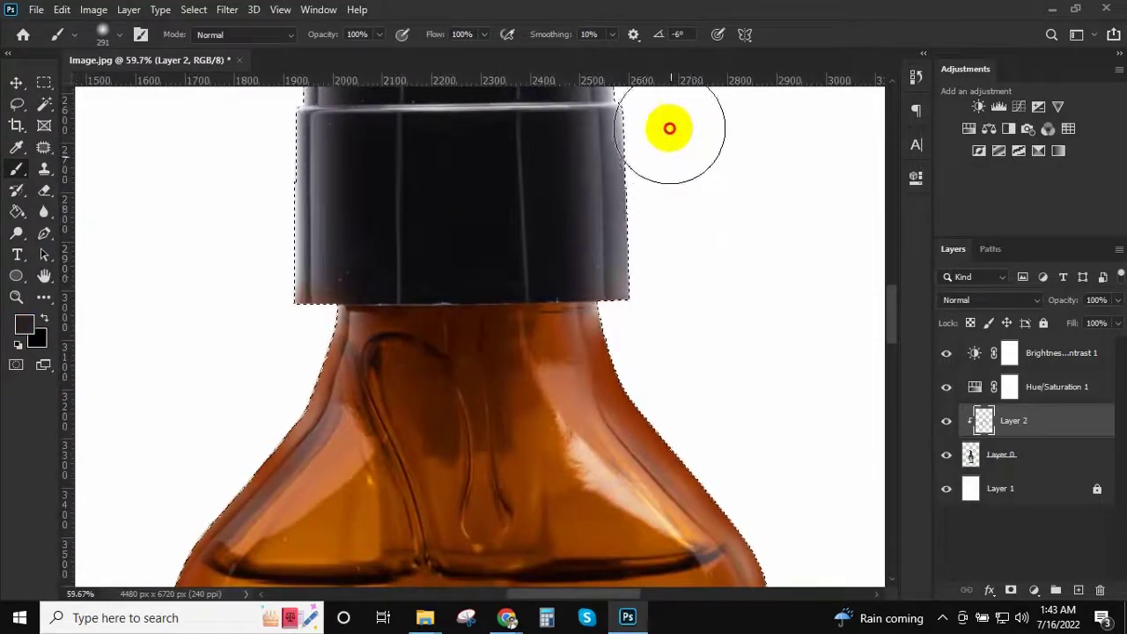
pyautogui.scroll(5, 342, 201)
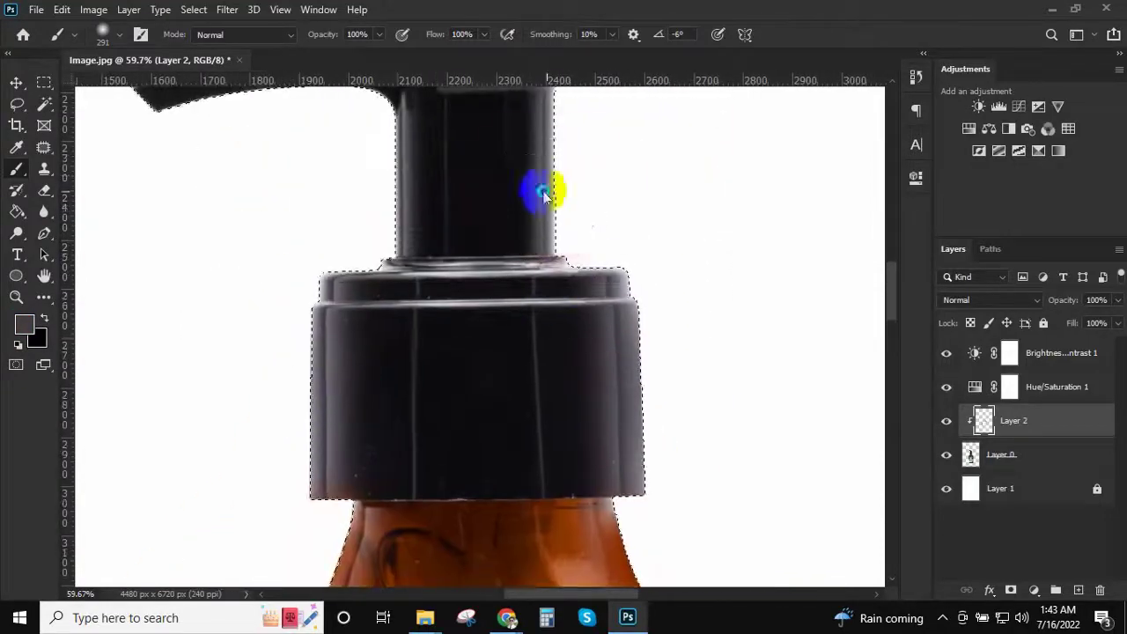
pyautogui.scroll(2, 585, 229)
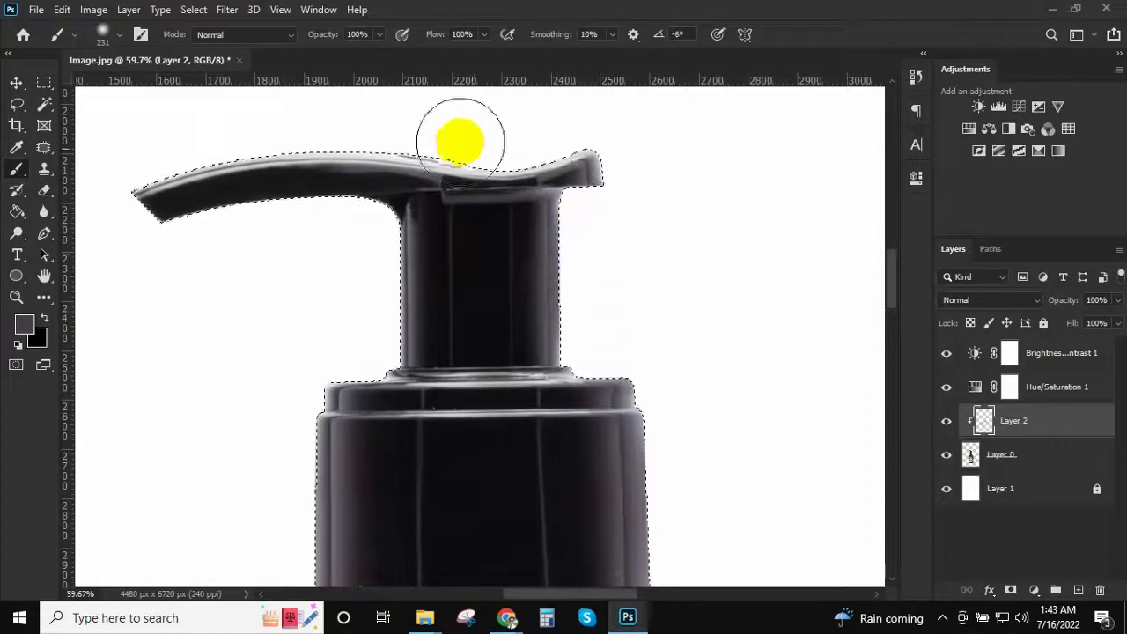
pyautogui.click(281, 171)
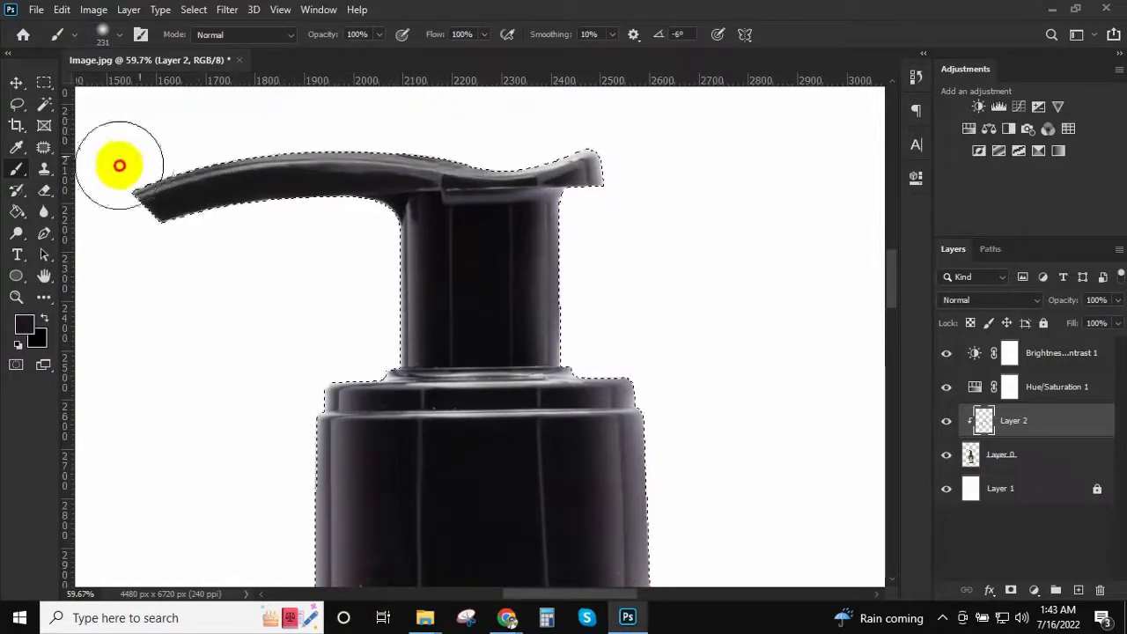
pyautogui.scroll(-3, 470, 294)
pyautogui.hscroll(-2, 506, 313)
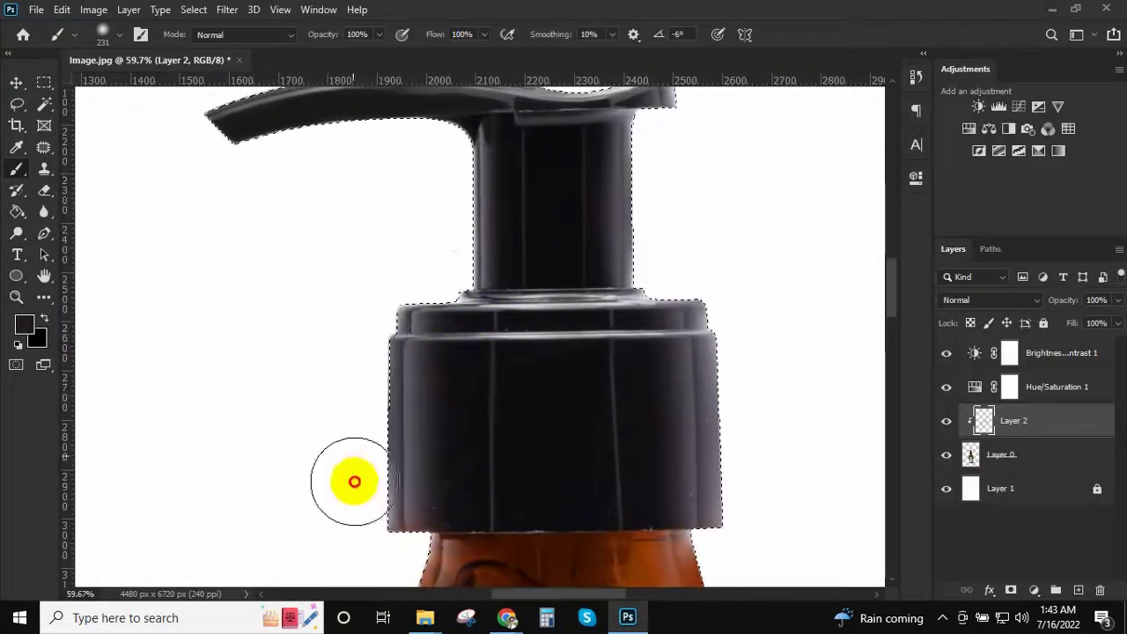
pyautogui.scroll(-5, 520, 295)
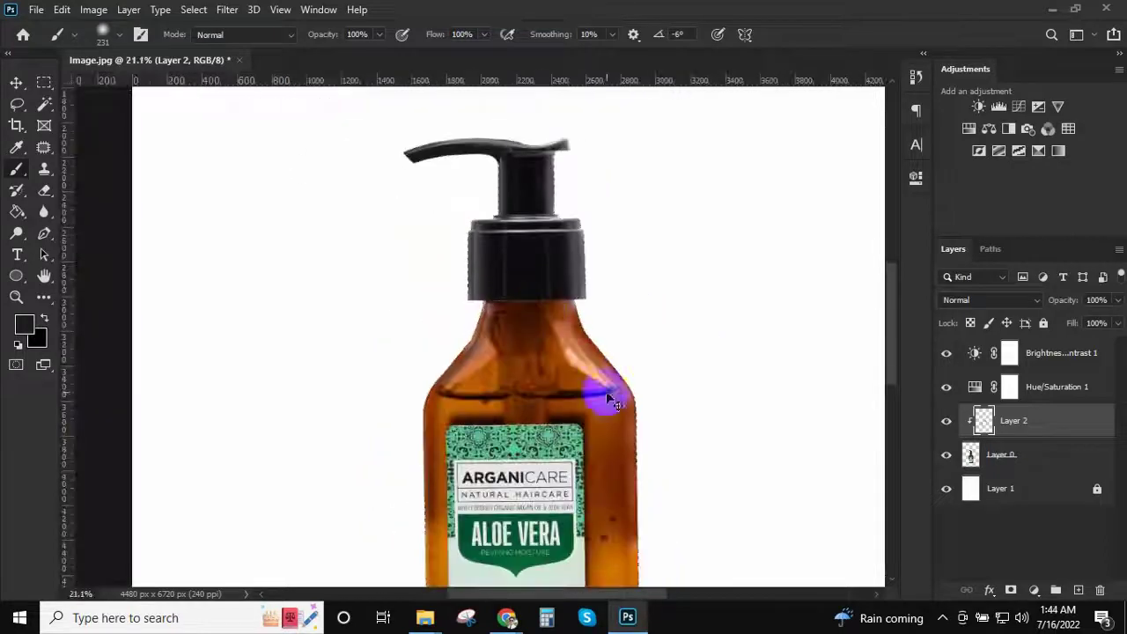
pyautogui.scroll(3, 617, 370)
# Try Layer 2 in Darken and Multiply, then scroll through the other blend modes
pyautogui.click(989, 300)
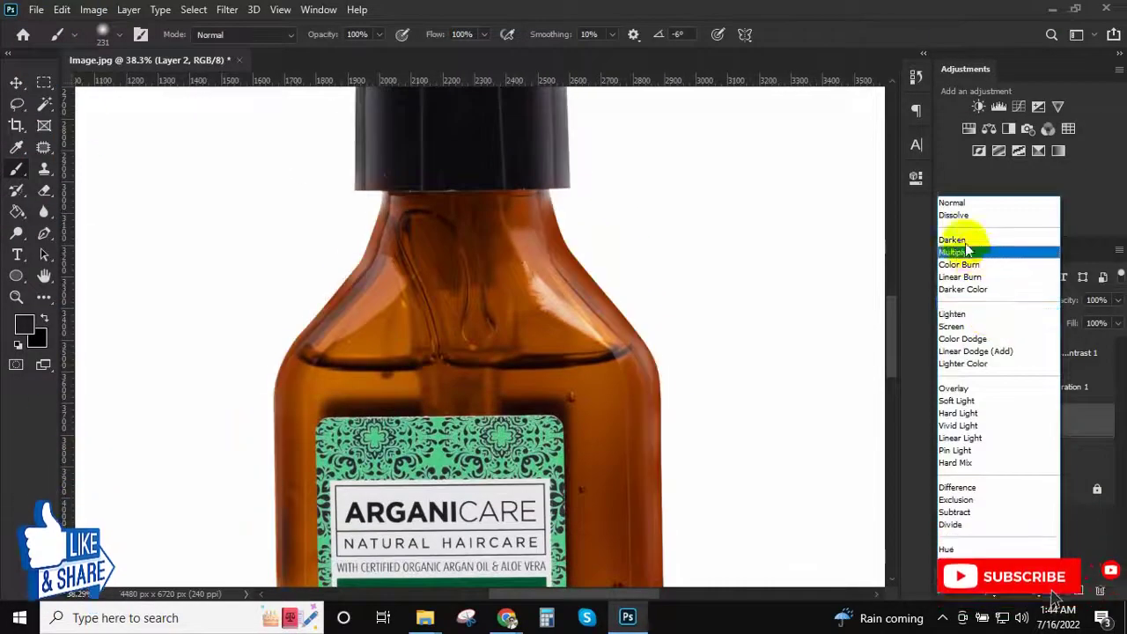
pyautogui.click(967, 240)
pyautogui.click(986, 301)
pyautogui.click(985, 313)
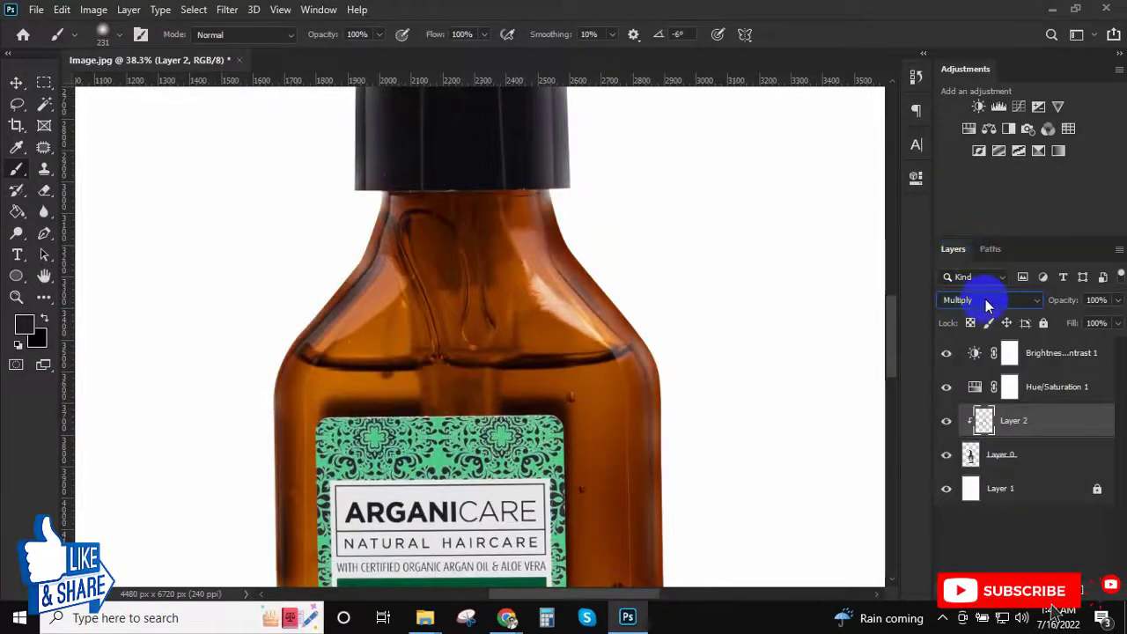
pyautogui.scroll(-1, 986, 304)
pyautogui.scroll(-1, 981, 301)
pyautogui.scroll(-1, 977, 306)
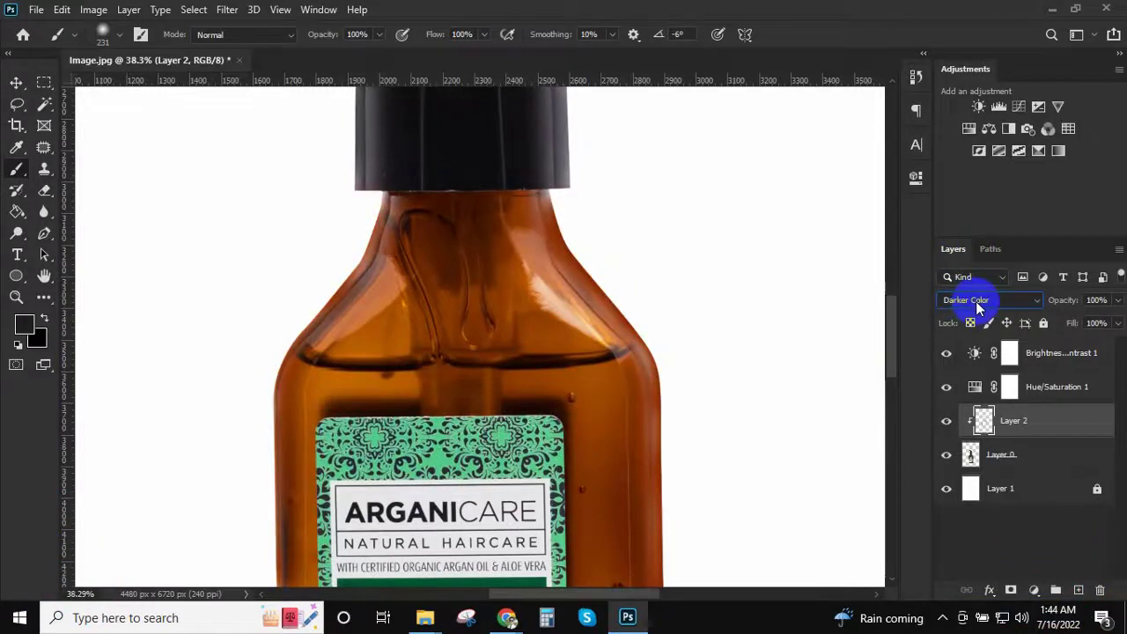
pyautogui.scroll(-1, 977, 306)
pyautogui.scroll(-1, 986, 304)
pyautogui.scroll(-1, 984, 305)
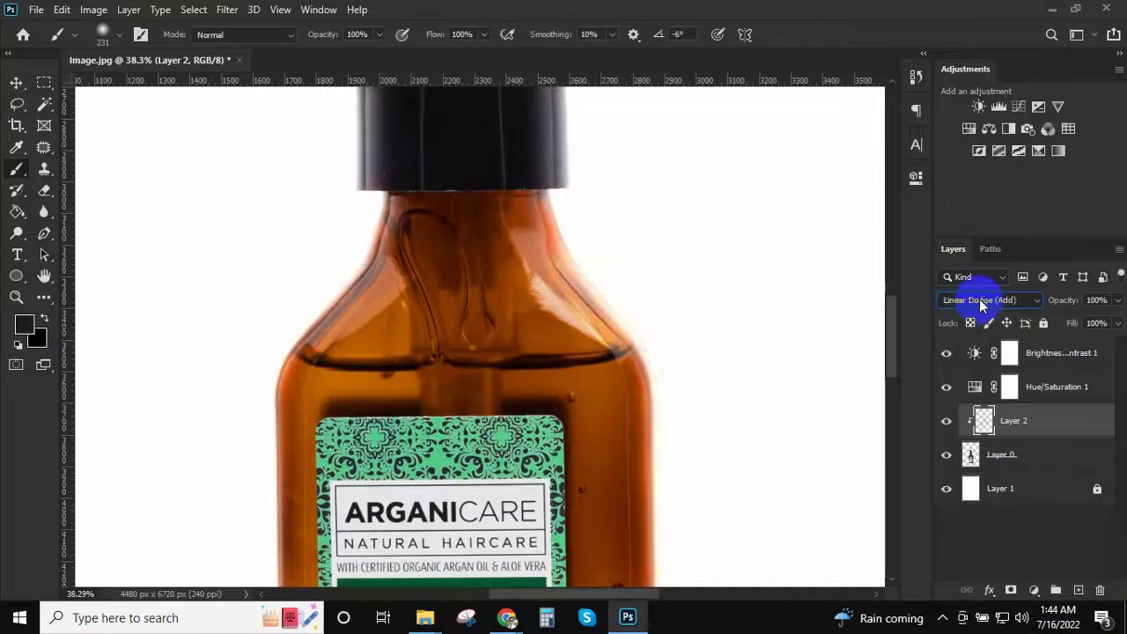
pyautogui.scroll(-1, 983, 304)
pyautogui.scroll(-1, 982, 305)
pyautogui.scroll(-1, 983, 304)
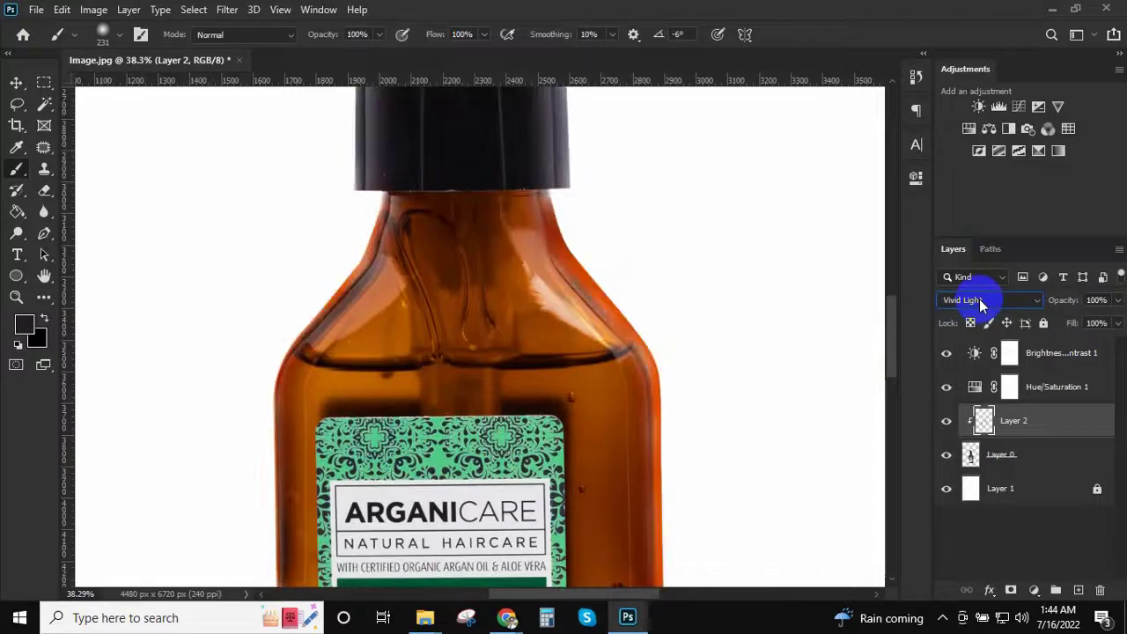
pyautogui.scroll(-2, 983, 305)
pyautogui.scroll(-1, 983, 304)
pyautogui.scroll(-2, 985, 305)
pyautogui.scroll(-1, 983, 304)
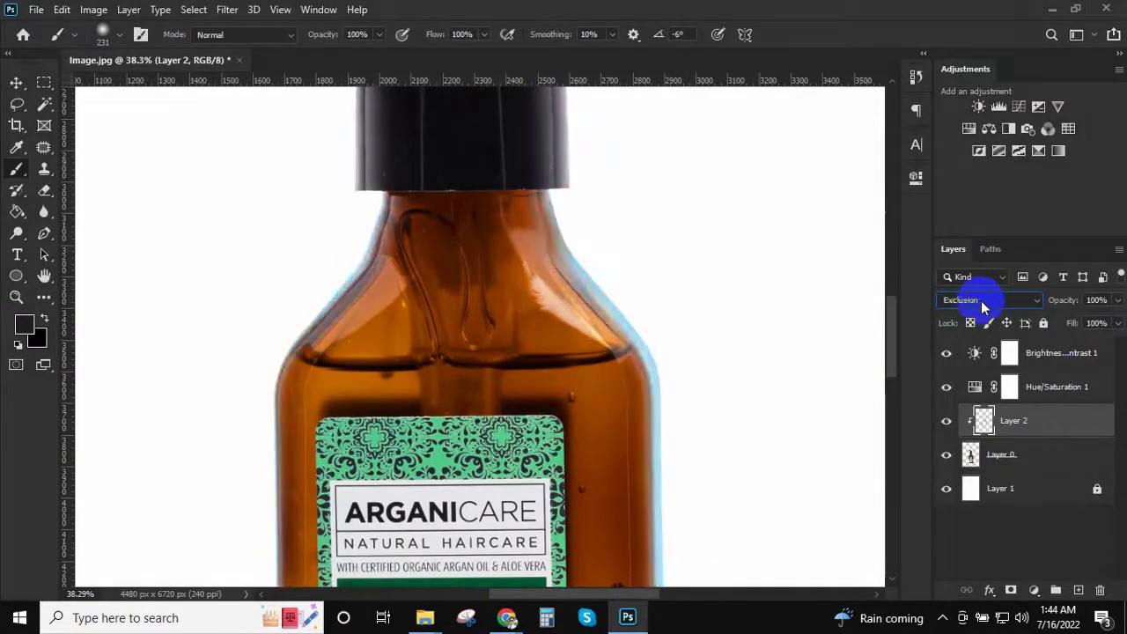
pyautogui.scroll(-1, 984, 304)
pyautogui.scroll(-1, 984, 305)
pyautogui.scroll(-1, 984, 304)
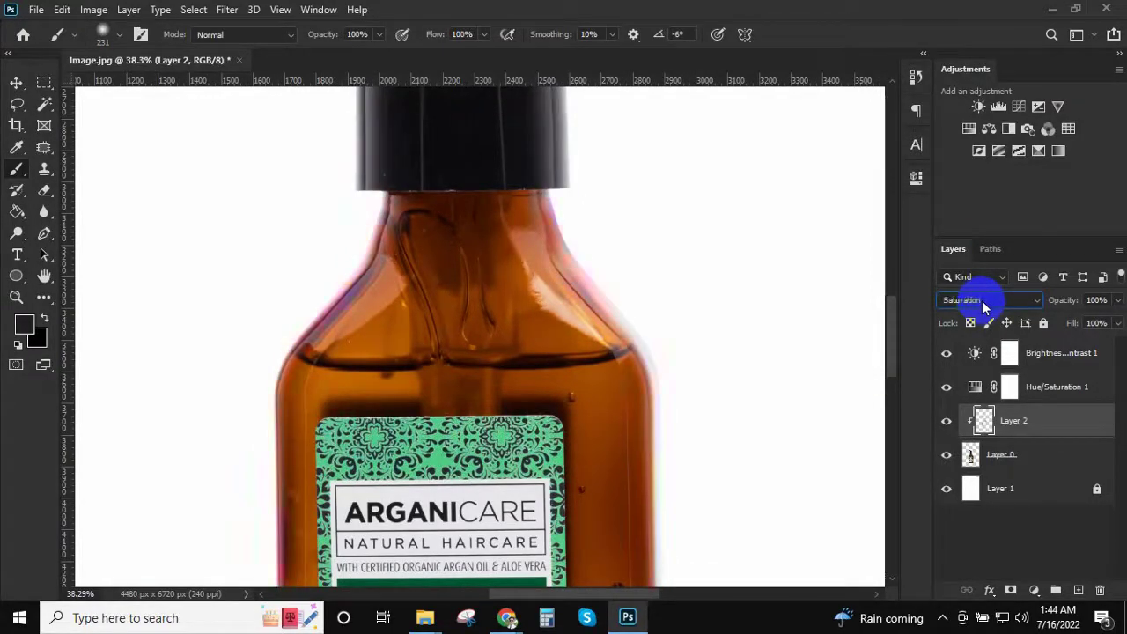
pyautogui.scroll(-1, 983, 305)
# Preview Layer 2 in Color Burn and Screen blend modes
pyautogui.click(986, 299)
pyautogui.click(974, 266)
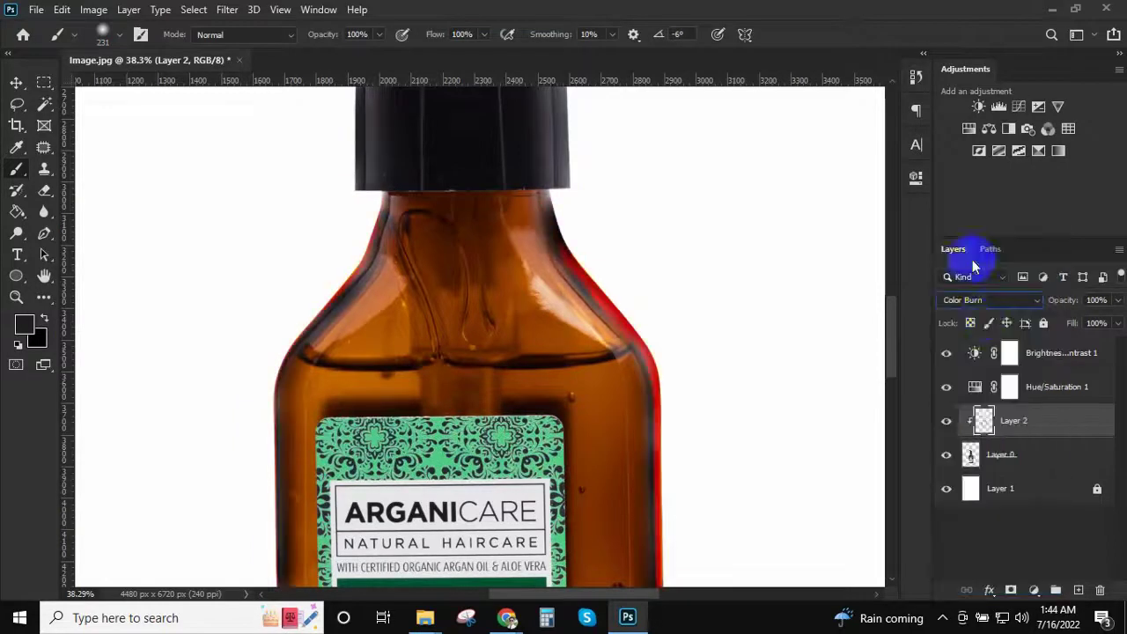
pyautogui.press('Down')
pyautogui.press('Down')
pyautogui.press('Down')
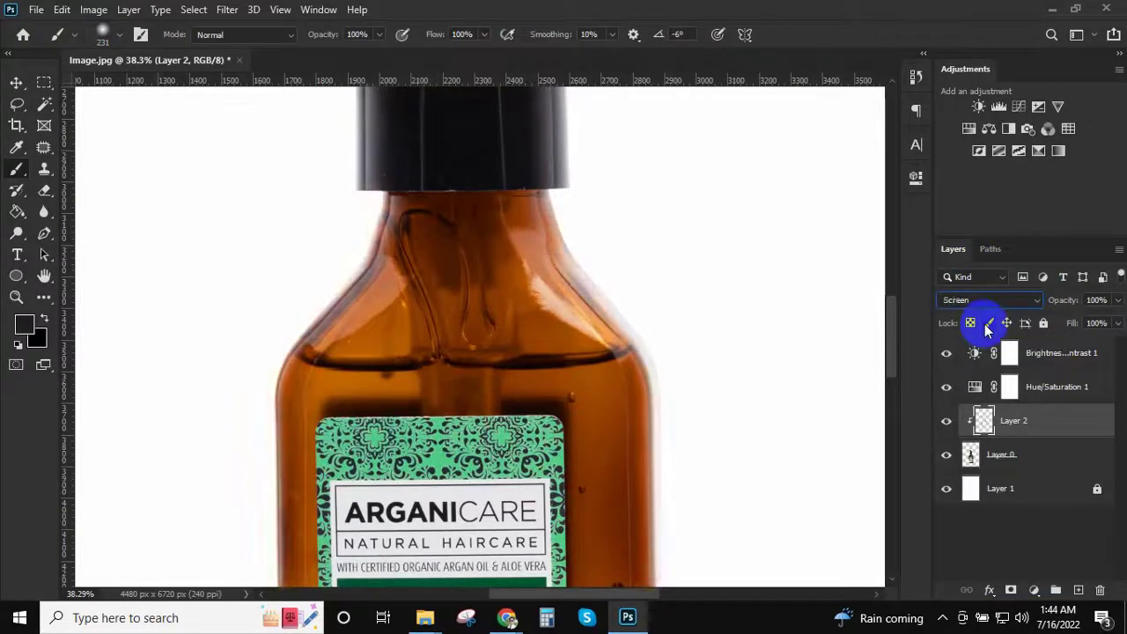
pyautogui.press('Down')
pyautogui.press('Down')
pyautogui.press('Down')
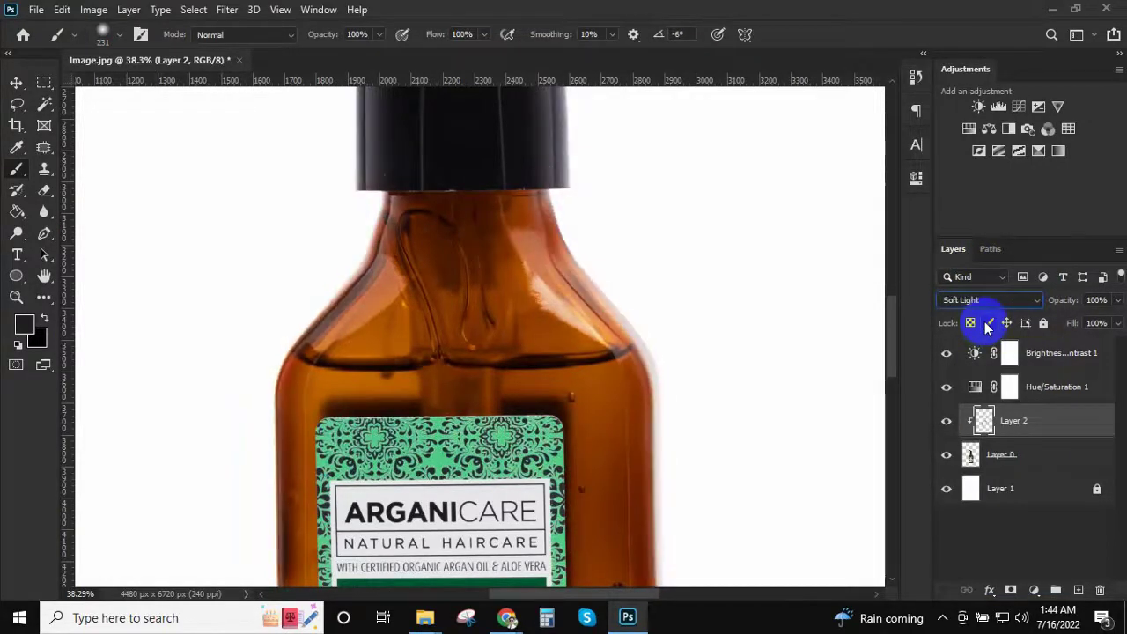
pyautogui.click(975, 299)
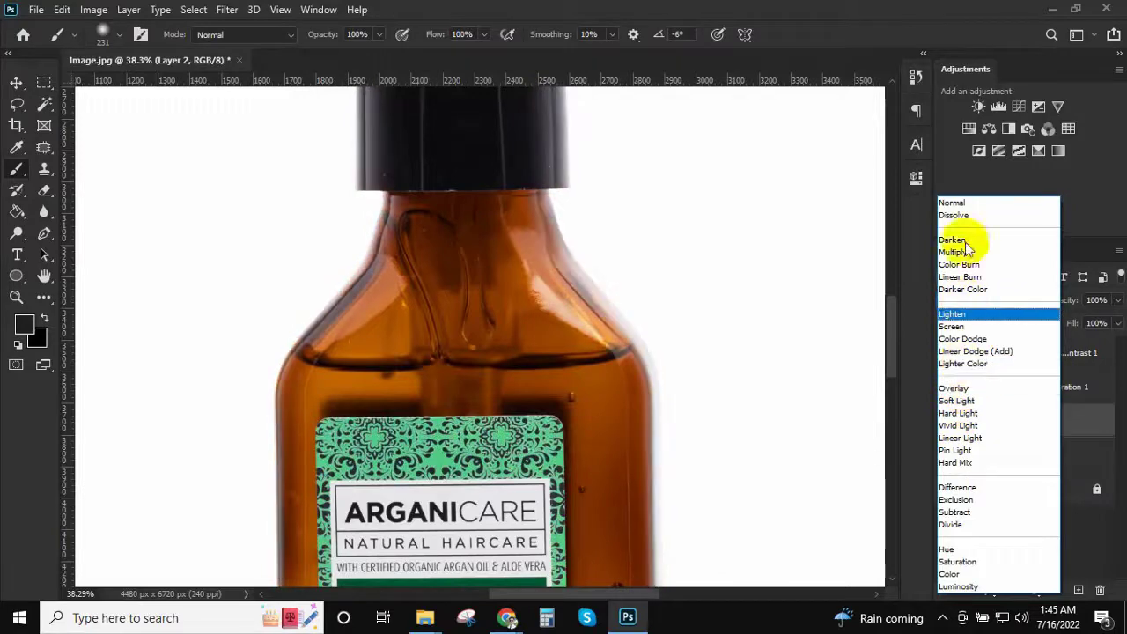
# Return Layer 2 to Normal blending and lower its opacity to about 81%
pyautogui.click(952, 203)
pyautogui.moveTo(711, 368); pyautogui.dragTo(674, 300)
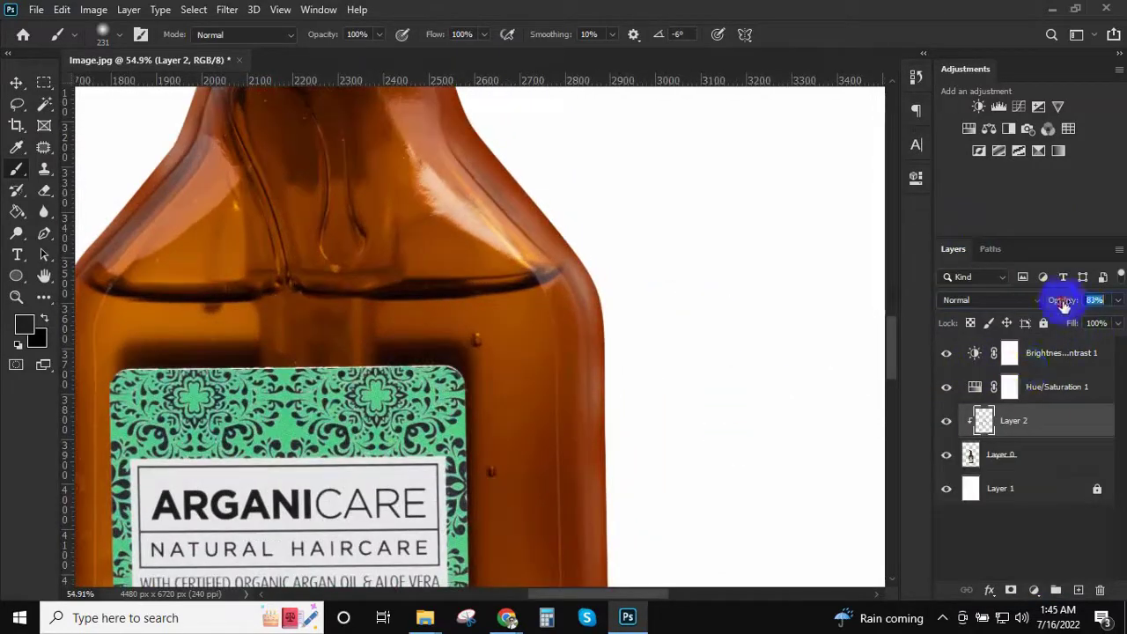
pyautogui.moveTo(1062, 300); pyautogui.dragTo(1039, 304)
pyautogui.scroll(-3, 668, 323)
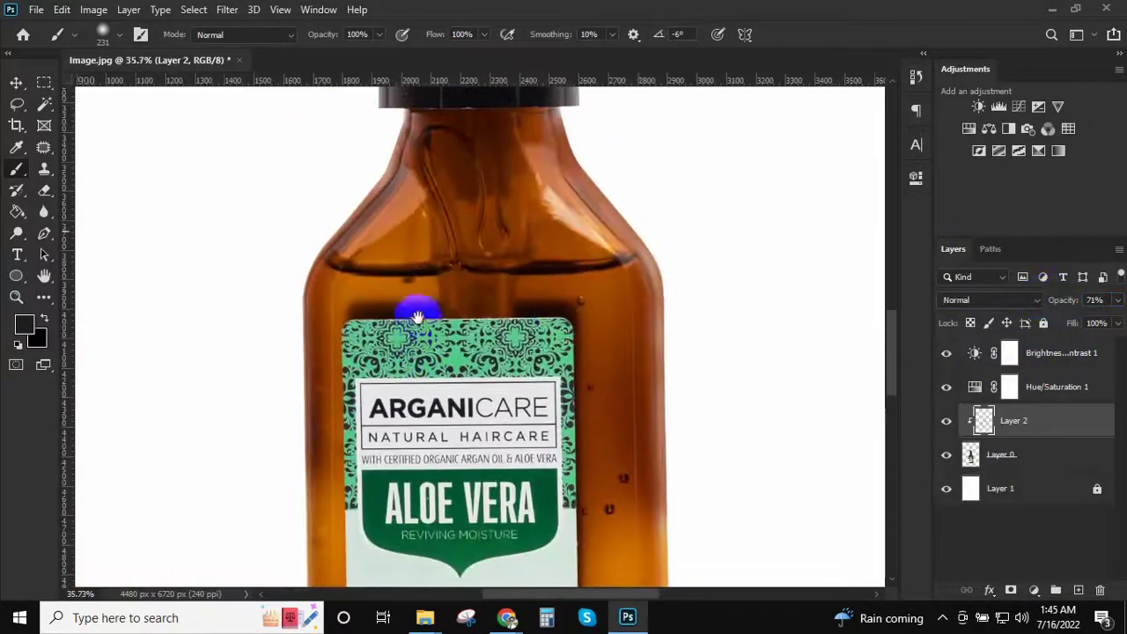
pyautogui.moveTo(669, 323); pyautogui.dragTo(686, 232)
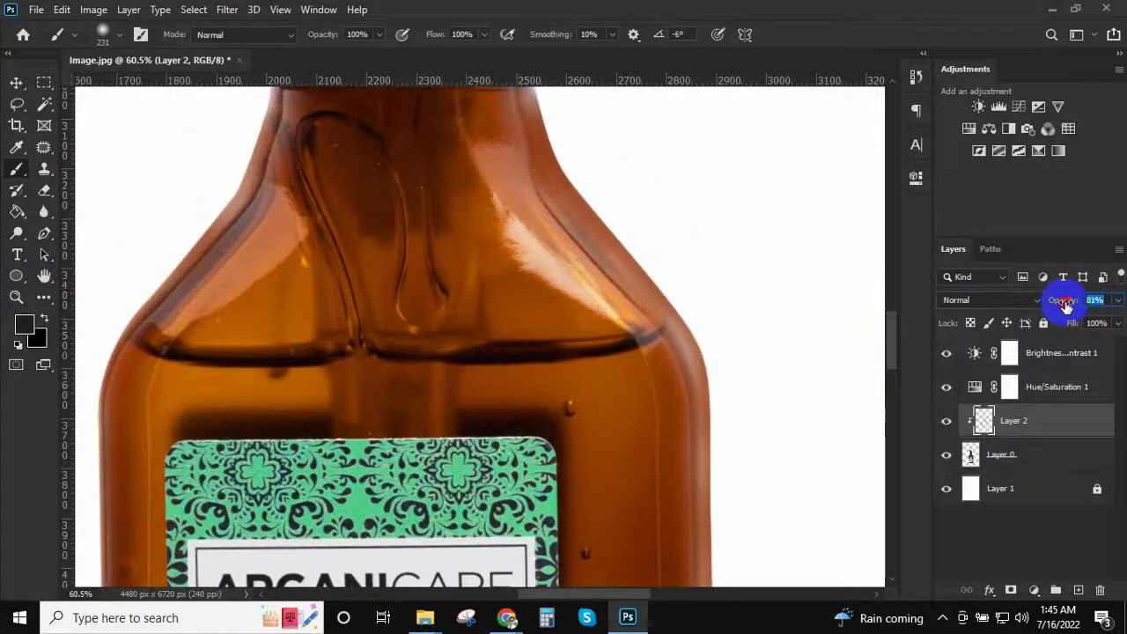
# Soften Layer 2 with a 10-pixel Gaussian Blur
pyautogui.click(227, 9)
pyautogui.click(470, 254)
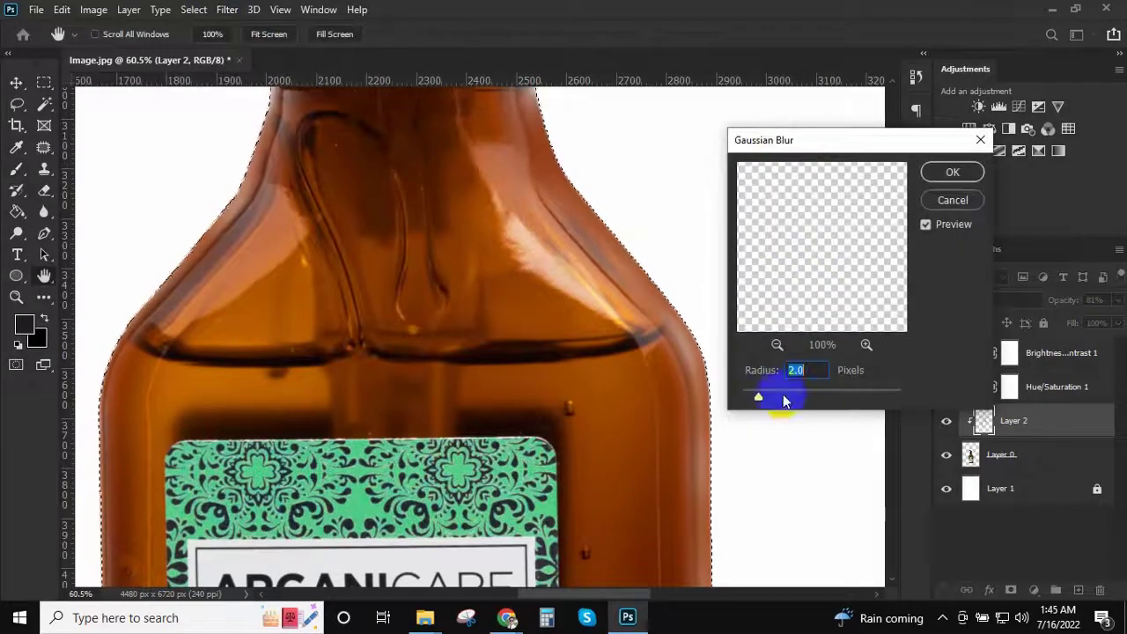
pyautogui.write('10')
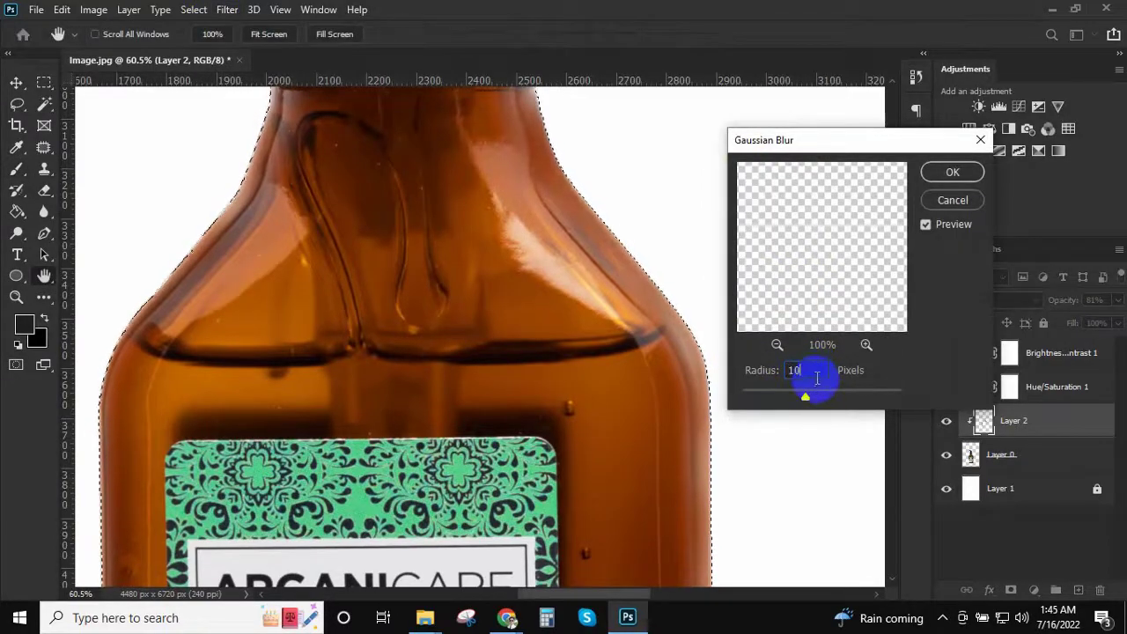
pyautogui.click(953, 172)
pyautogui.press('b')
pyautogui.moveTo(805, 322); pyautogui.dragTo(624, 170)
# Hide and re-show Layer 2 to compare the bottle before and after
pyautogui.scroll(-3, 688, 423)
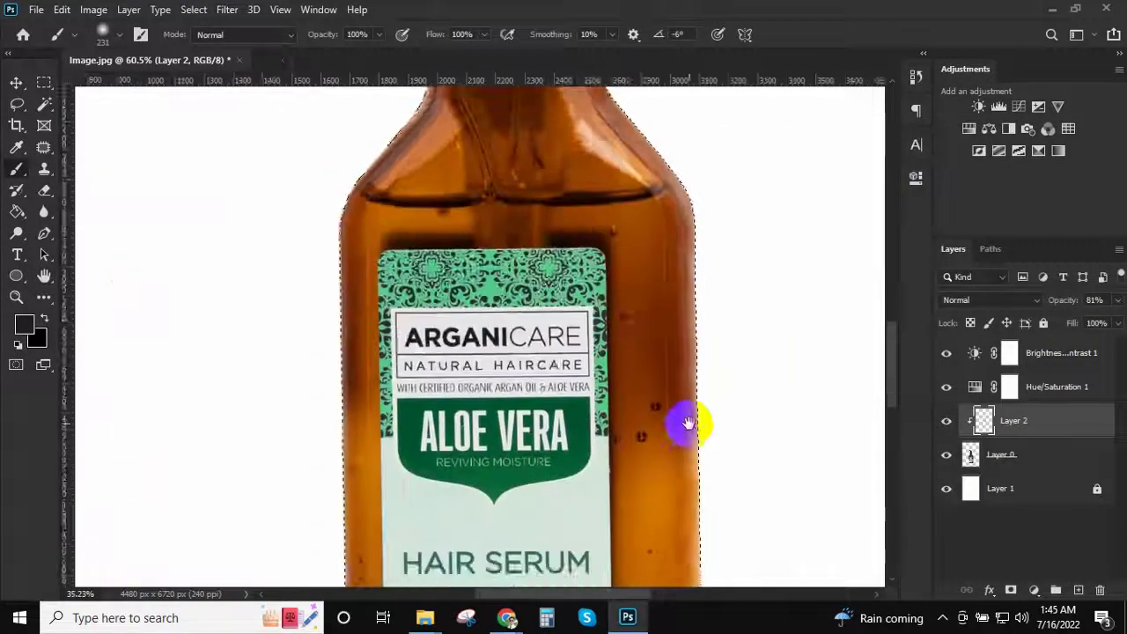
pyautogui.scroll(3, 688, 424)
pyautogui.moveTo(711, 414); pyautogui.dragTo(672, 478)
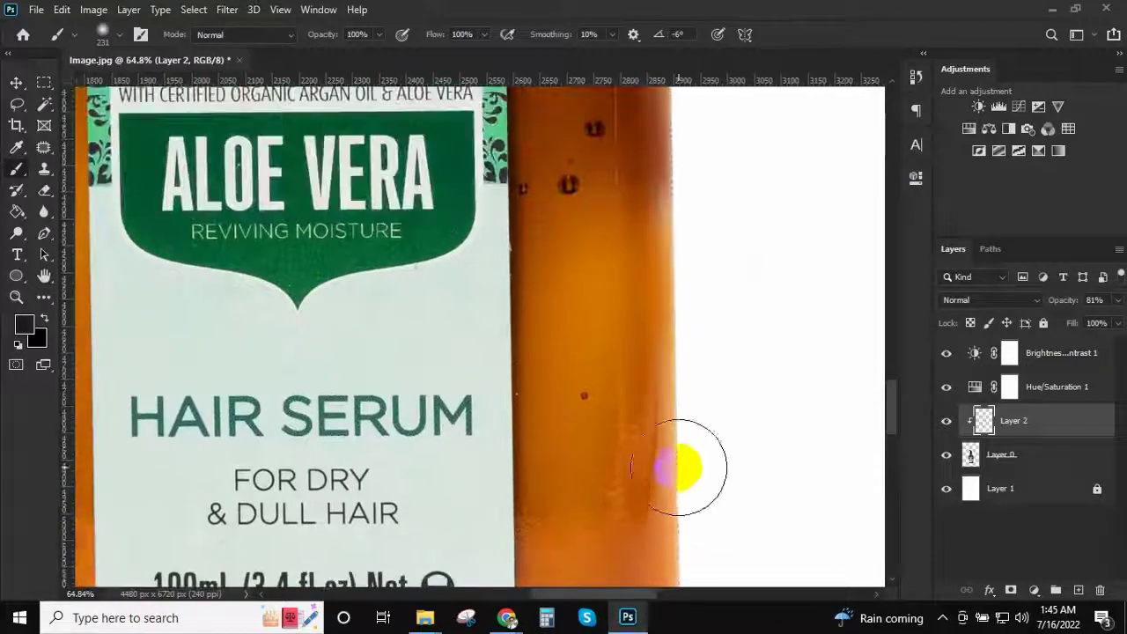
pyautogui.scroll(1, 678, 467)
pyautogui.click(946, 420)
pyautogui.scroll(-3, 683, 332)
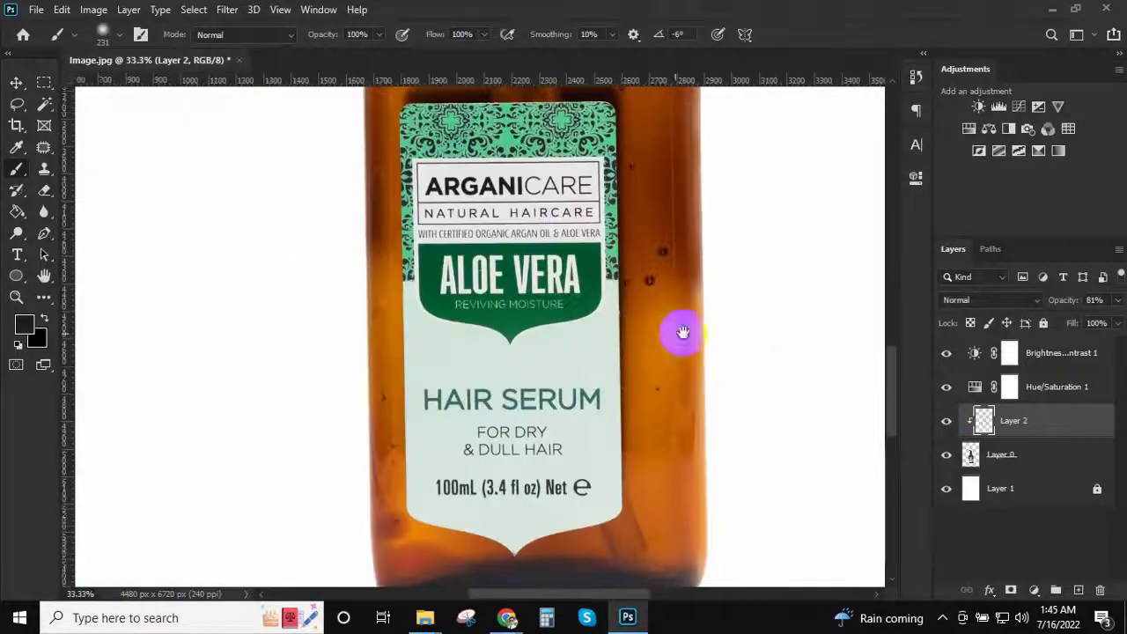
pyautogui.moveTo(682, 332); pyautogui.dragTo(643, 409)
pyautogui.scroll(-3, 691, 338)
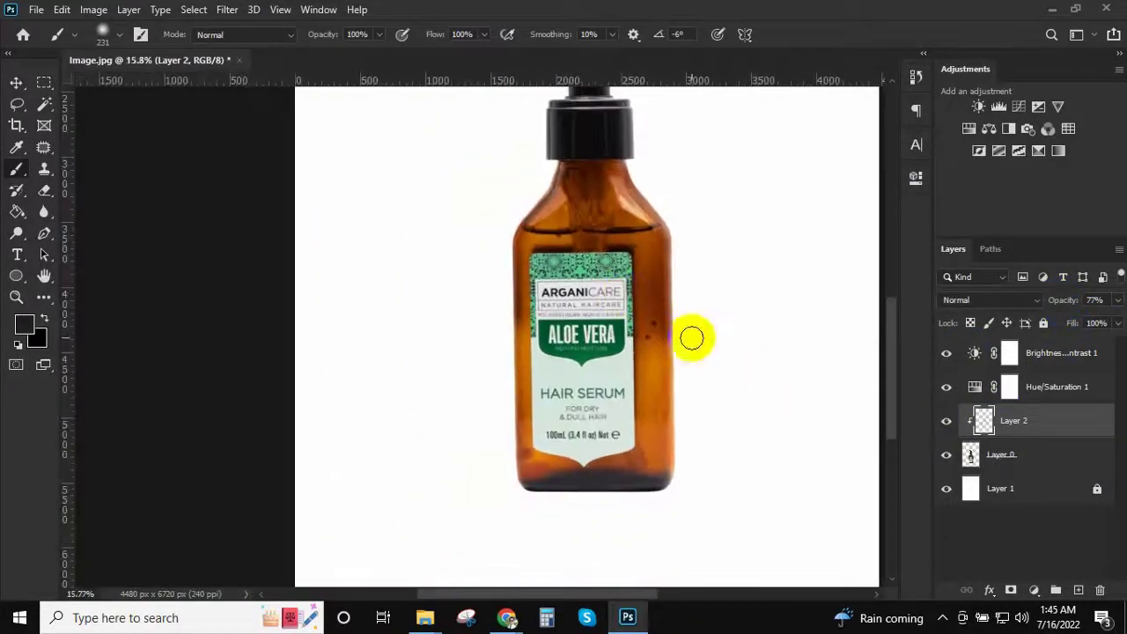
pyautogui.click(946, 419)
# Adjust Layer 2's opacity to 77%
pyautogui.scroll(-3, 674, 358)
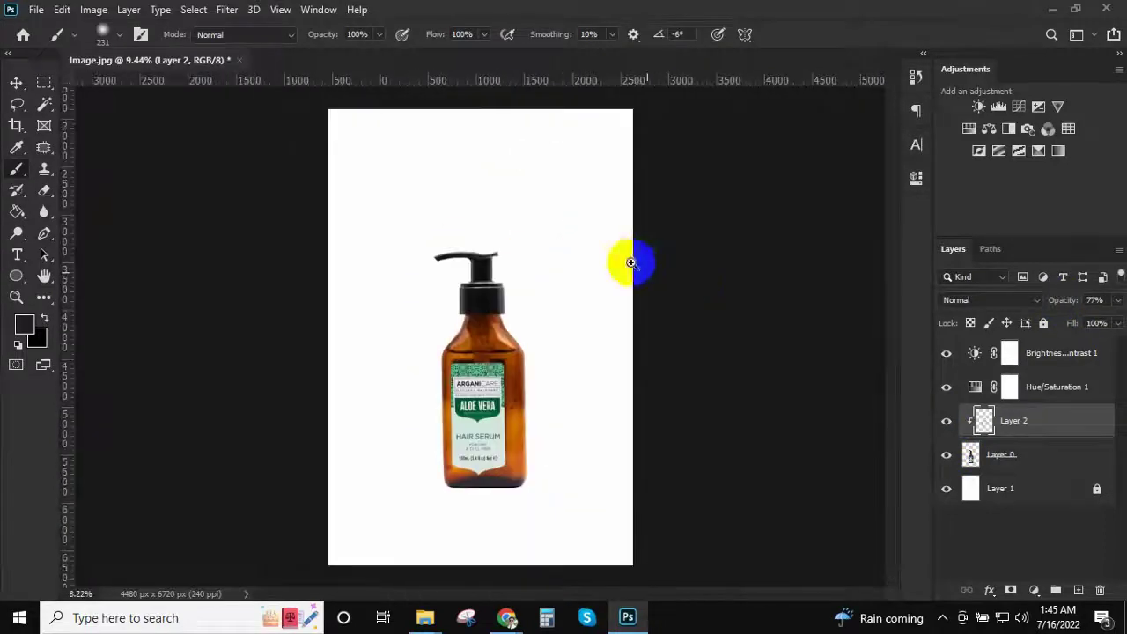
pyautogui.scroll(5, 626, 379)
pyautogui.scroll(-2, 575, 470)
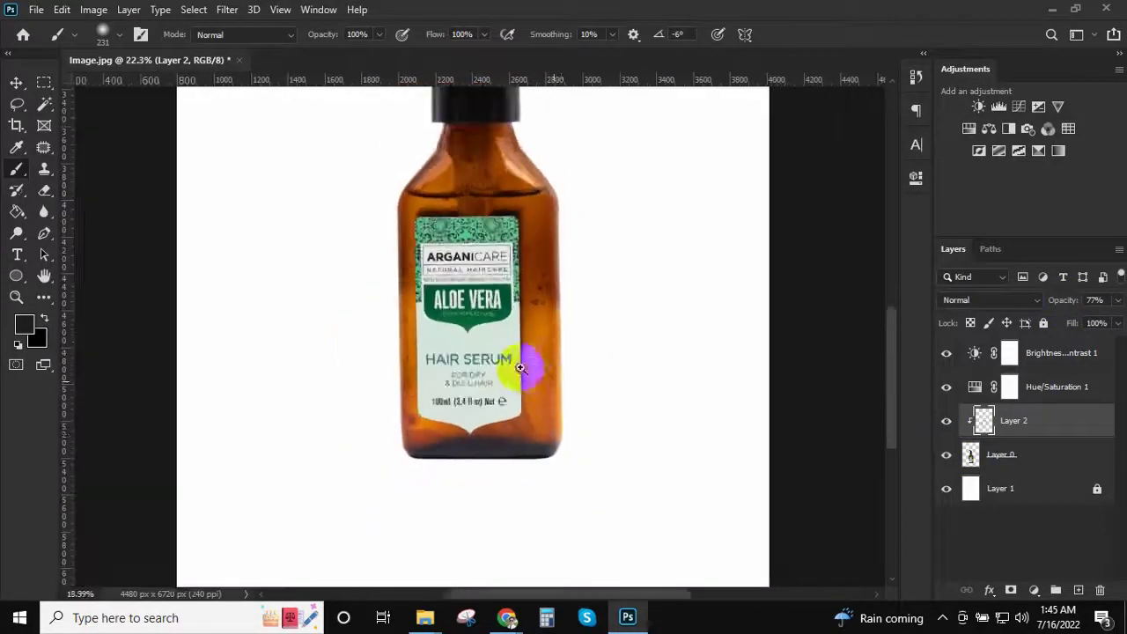
pyautogui.scroll(-2, 531, 365)
pyautogui.scroll(-2, 516, 324)
pyautogui.scroll(2, 531, 370)
pyautogui.scroll(-3, 563, 387)
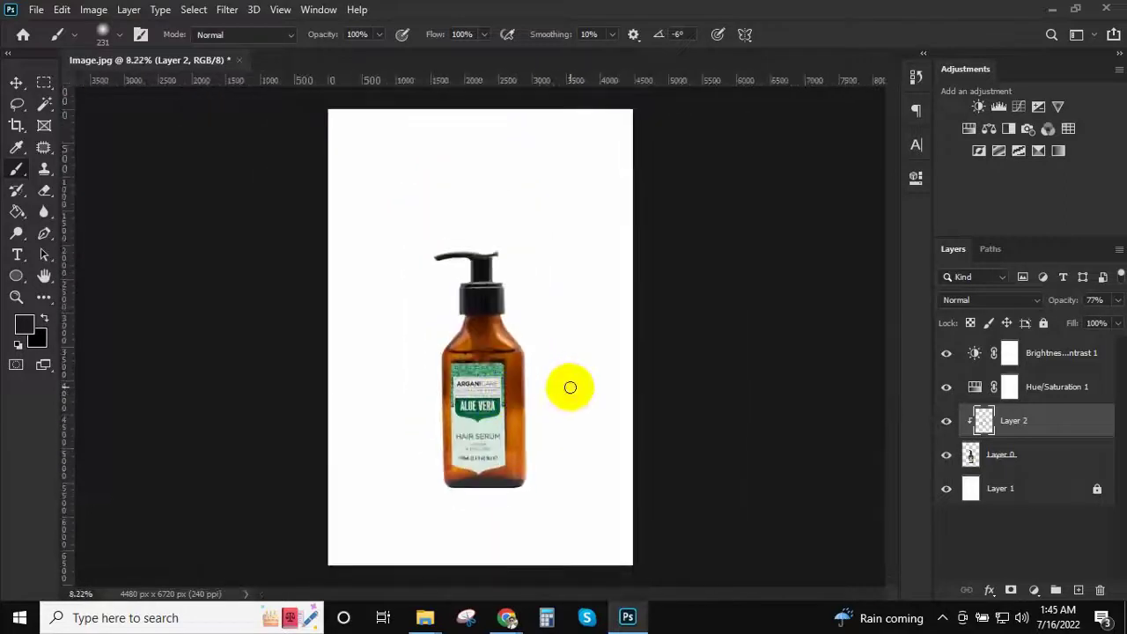
# Create a new 4000×4000 px document at 300 ppi resolution
pyautogui.press('v')
pyautogui.hotkey('ctrl', 'n')
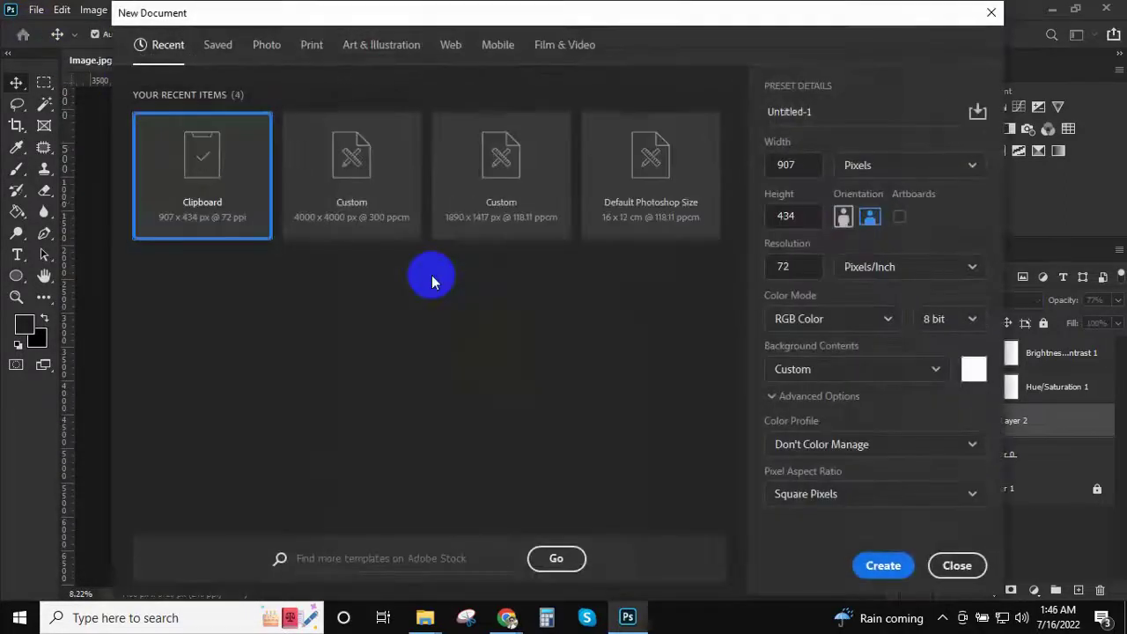
pyautogui.click(910, 166)
pyautogui.click(843, 195)
pyautogui.write('4000')
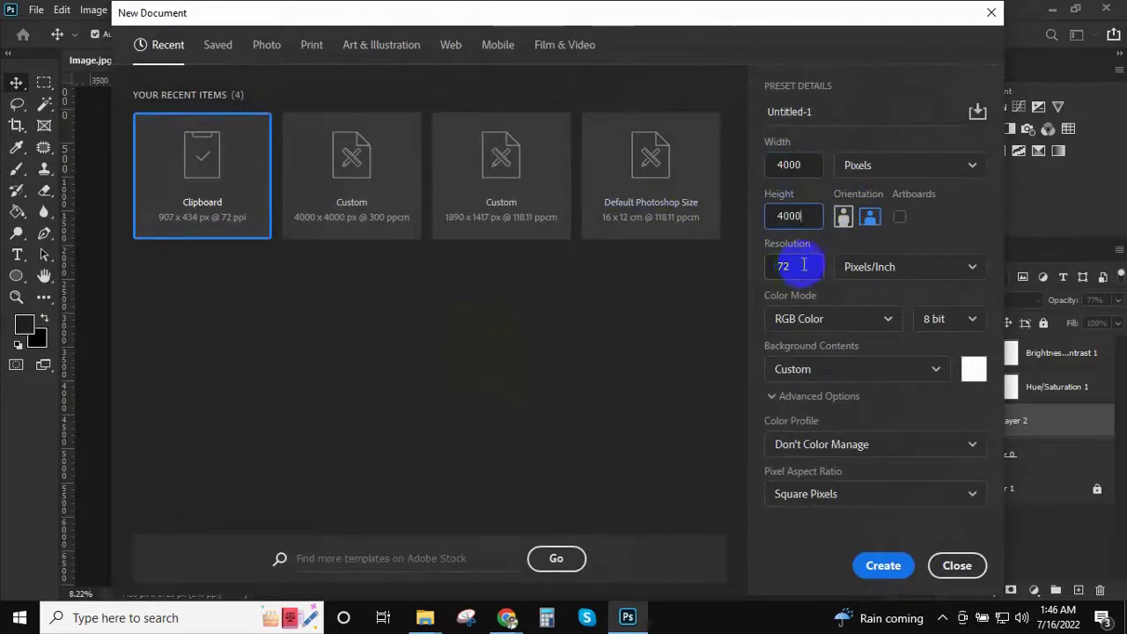
pyautogui.doubleClick(803, 264)
pyautogui.write('300')
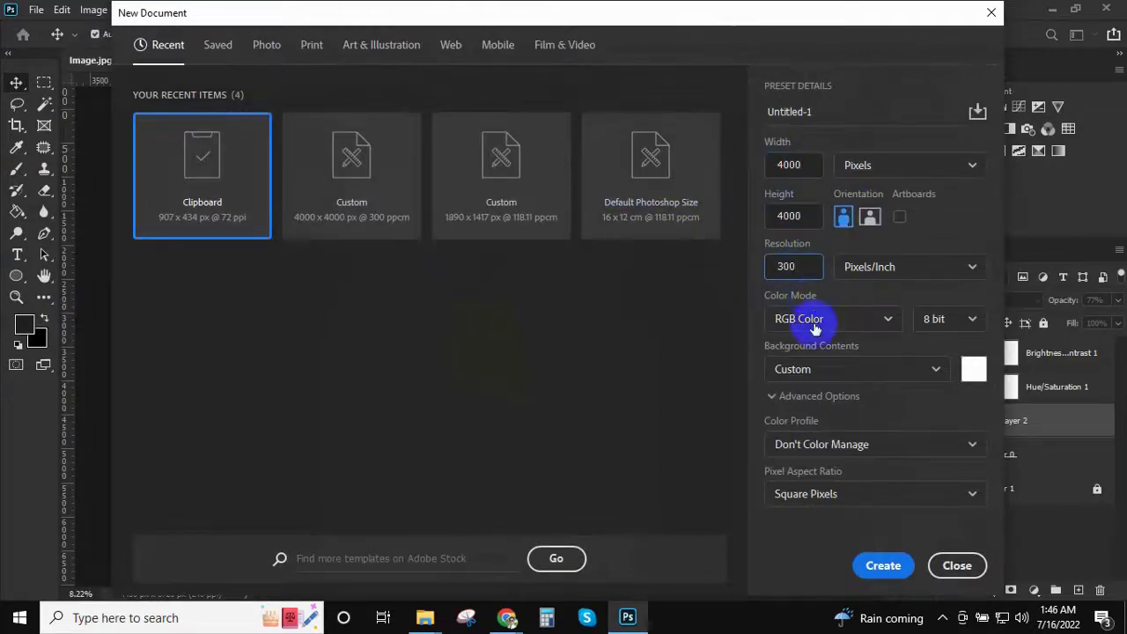
pyautogui.click(883, 565)
# Place the wooden shelf image Bg, scaled across the canvas bottom
pyautogui.moveTo(424, 617)
pyautogui.click(403, 573)
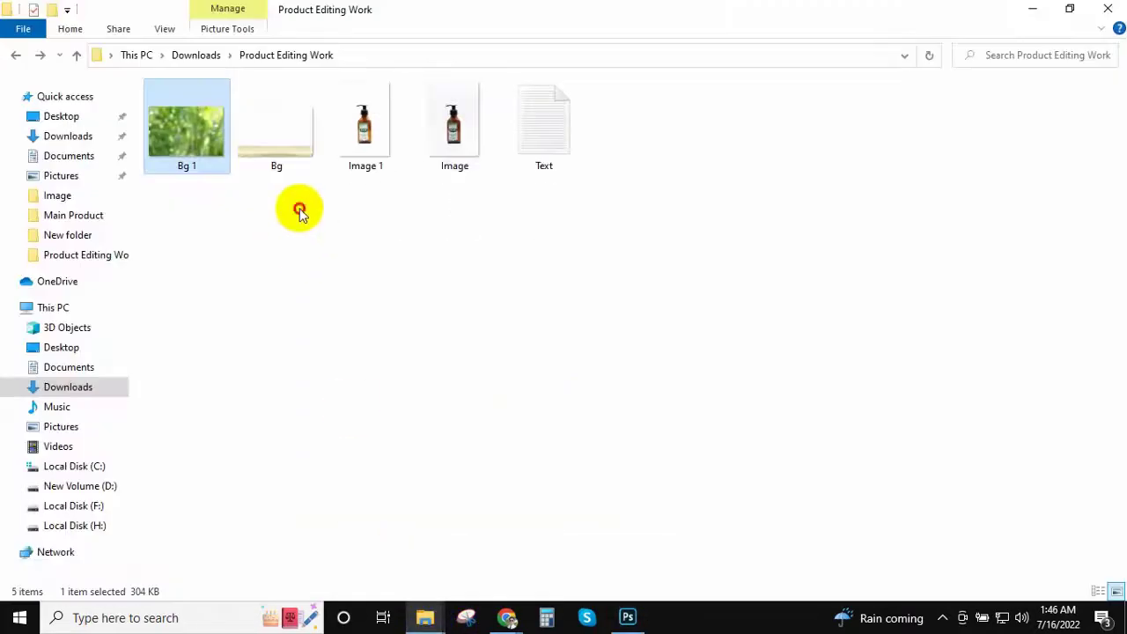
pyautogui.click(286, 134)
pyautogui.moveTo(286, 134); pyautogui.dragTo(501, 347)
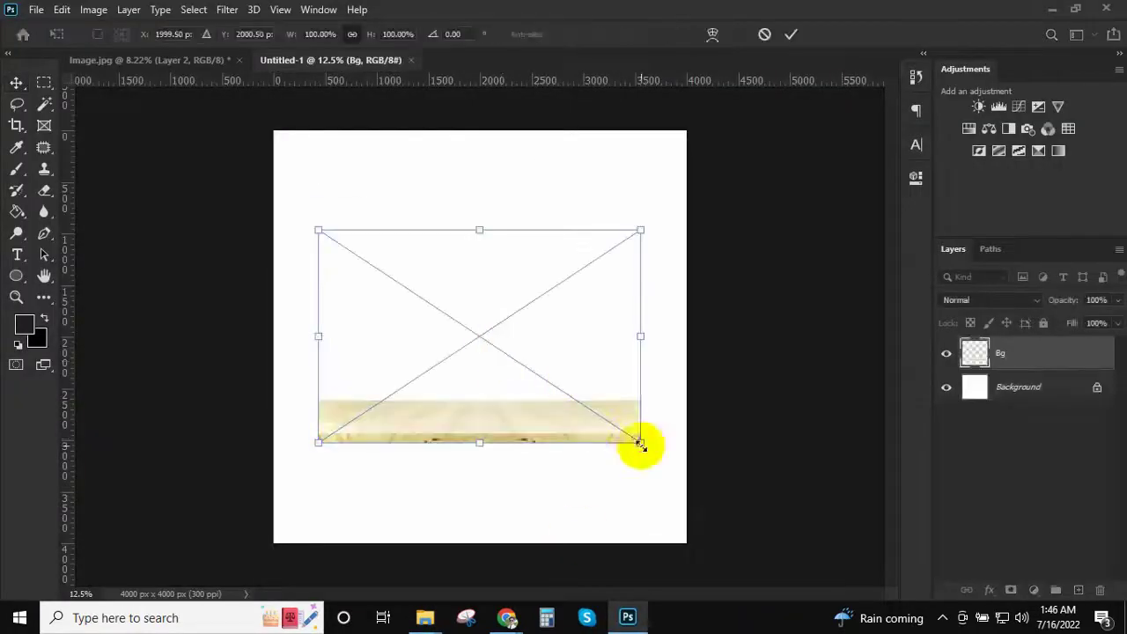
pyautogui.moveTo(642, 440); pyautogui.dragTo(706, 532)
pyautogui.moveTo(620, 482); pyautogui.dragTo(606, 516)
pyautogui.press('Return')
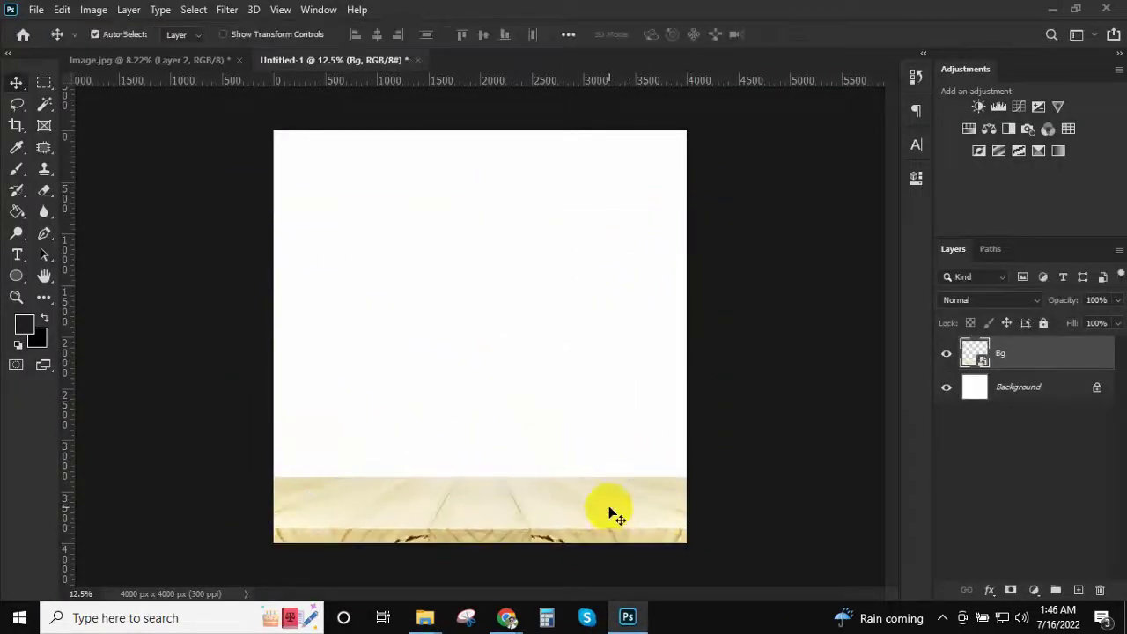
# Place the green bokeh image Bg 1 onto the canvas
pyautogui.scroll(2, 608, 519)
pyautogui.scroll(2, 590, 493)
pyautogui.scroll(-4, 586, 475)
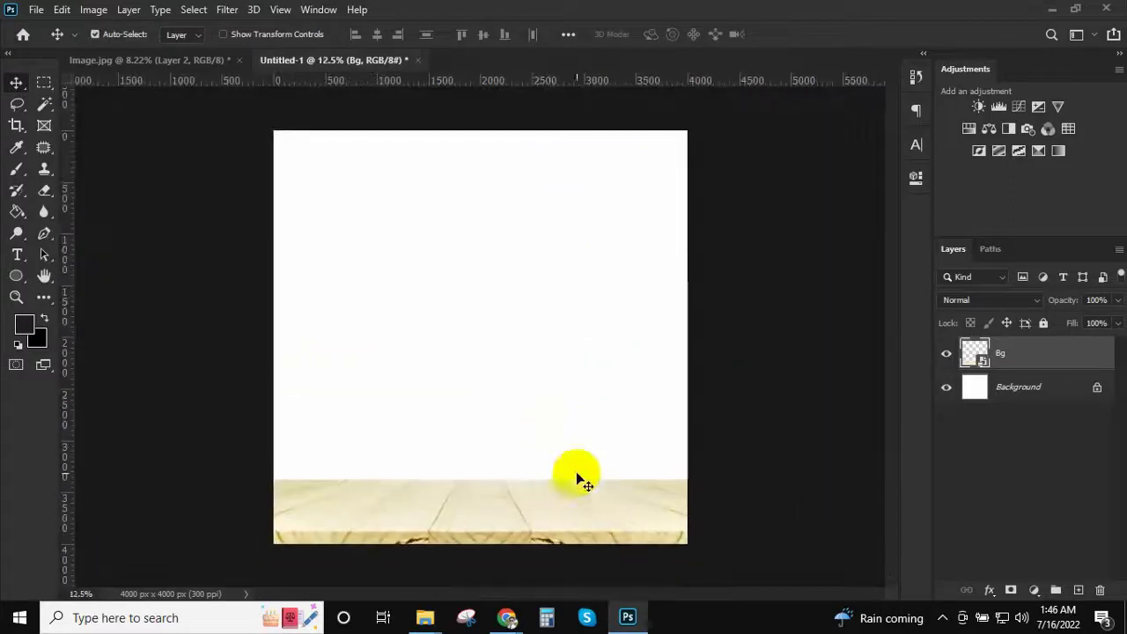
pyautogui.click(335, 539)
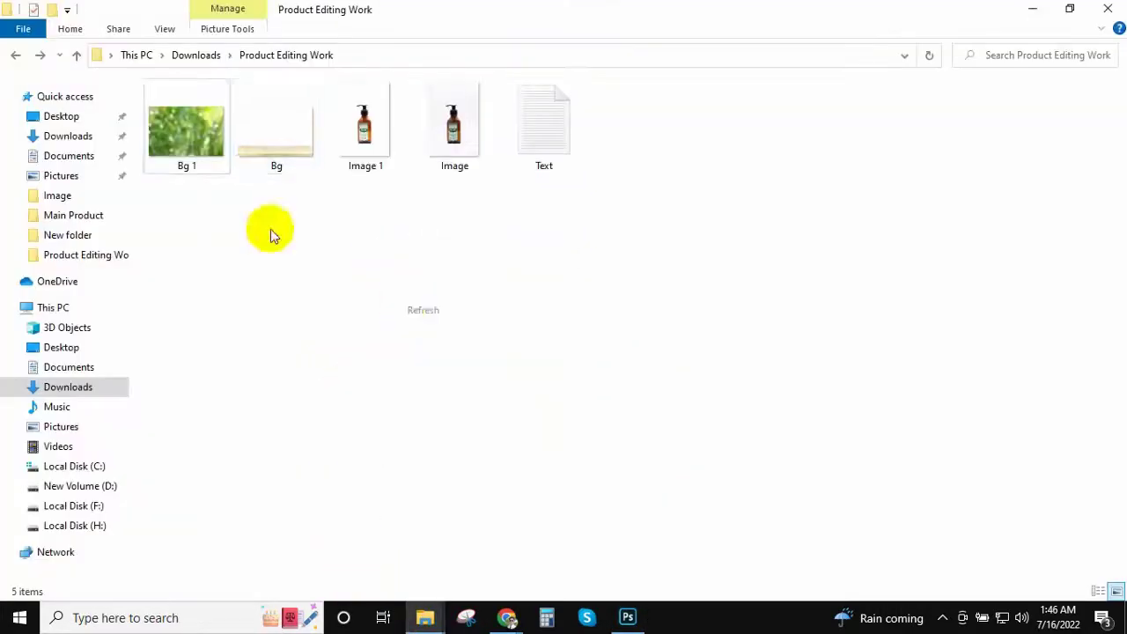
pyautogui.moveTo(187, 132)
pyautogui.mouseDown()
pyautogui.moveTo(480, 473)
pyautogui.moveTo(520, 325)
pyautogui.mouseUp()
pyautogui.press('Return')
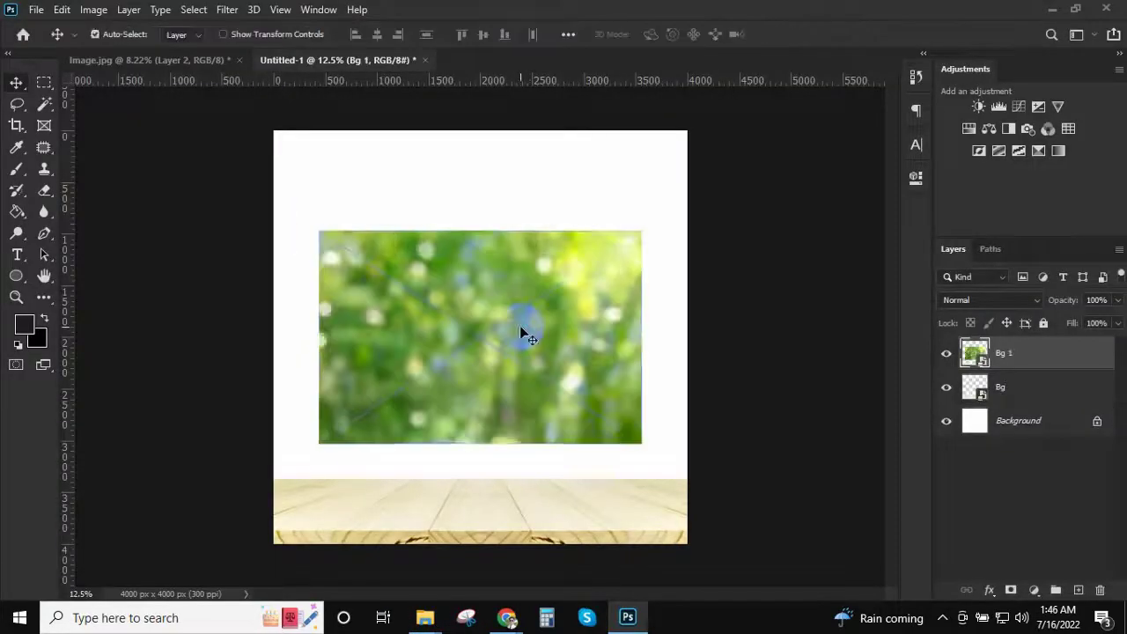
# Enlarge the bokeh to cover the canvas and move Bg 1 below the shelf layer
pyautogui.hotkey('ctrl', 't')
pyautogui.moveTo(606, 420); pyautogui.dragTo(676, 483)
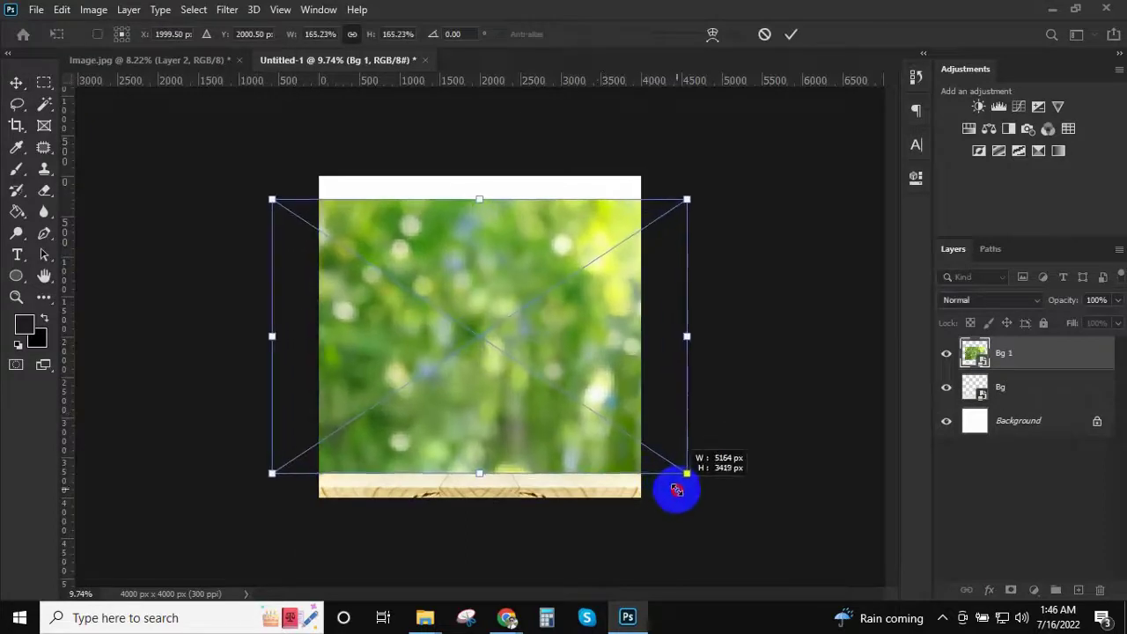
pyautogui.moveTo(586, 368)
pyautogui.mouseDown()
pyautogui.moveTo(595, 324)
pyautogui.moveTo(593, 354)
pyautogui.mouseUp()
pyautogui.moveTo(674, 454); pyautogui.dragTo(676, 454)
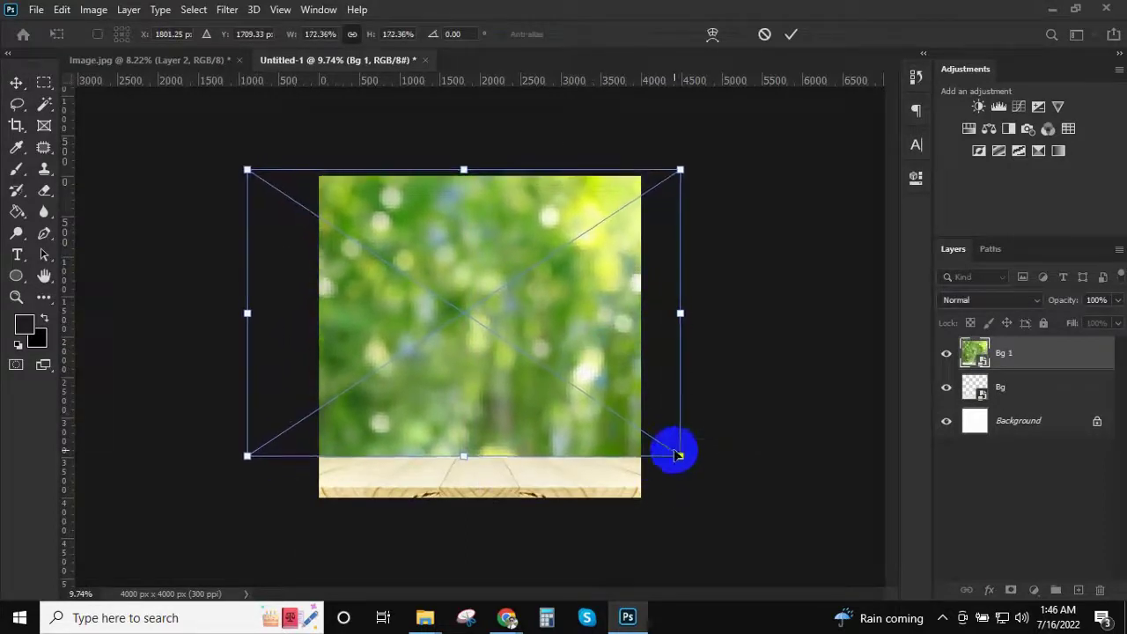
pyautogui.press('Return')
pyautogui.moveTo(1028, 379); pyautogui.dragTo(1031, 403)
# Rasterize the shelf and bokeh layers and set a small Blur brush for the seam
pyautogui.scroll(3, 566, 448)
pyautogui.scroll(3, 578, 420)
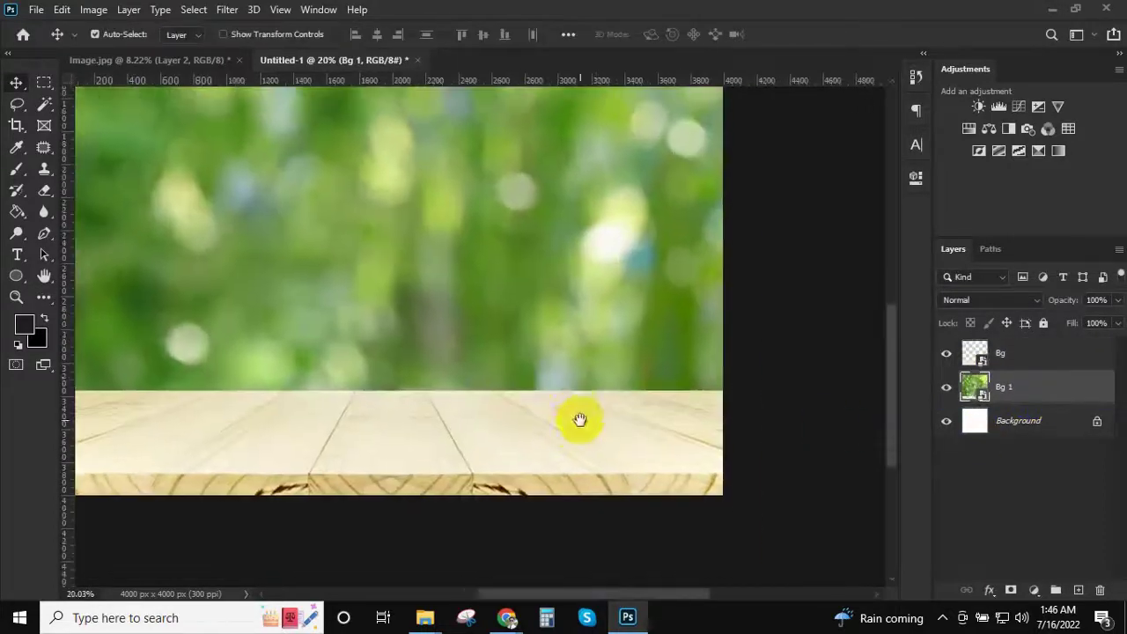
pyautogui.scroll(3, 765, 414)
pyautogui.scroll(3, 764, 412)
pyautogui.scroll(2, 576, 380)
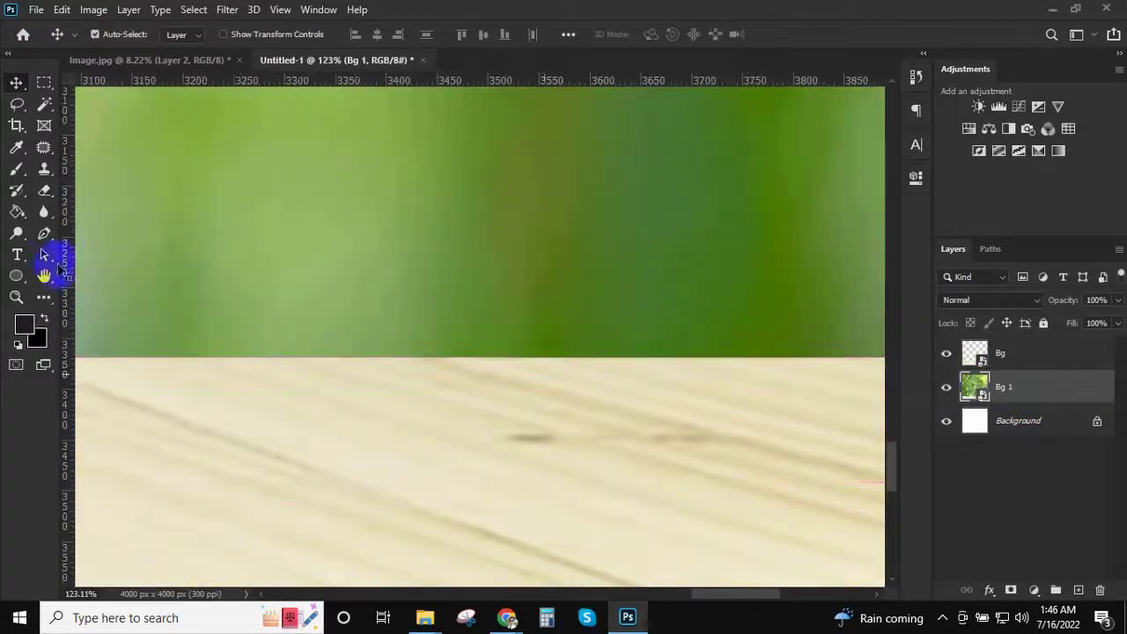
pyautogui.click(44, 211)
pyautogui.keyDown('ctrl'); pyautogui.click(1006, 357); pyautogui.keyUp('ctrl')
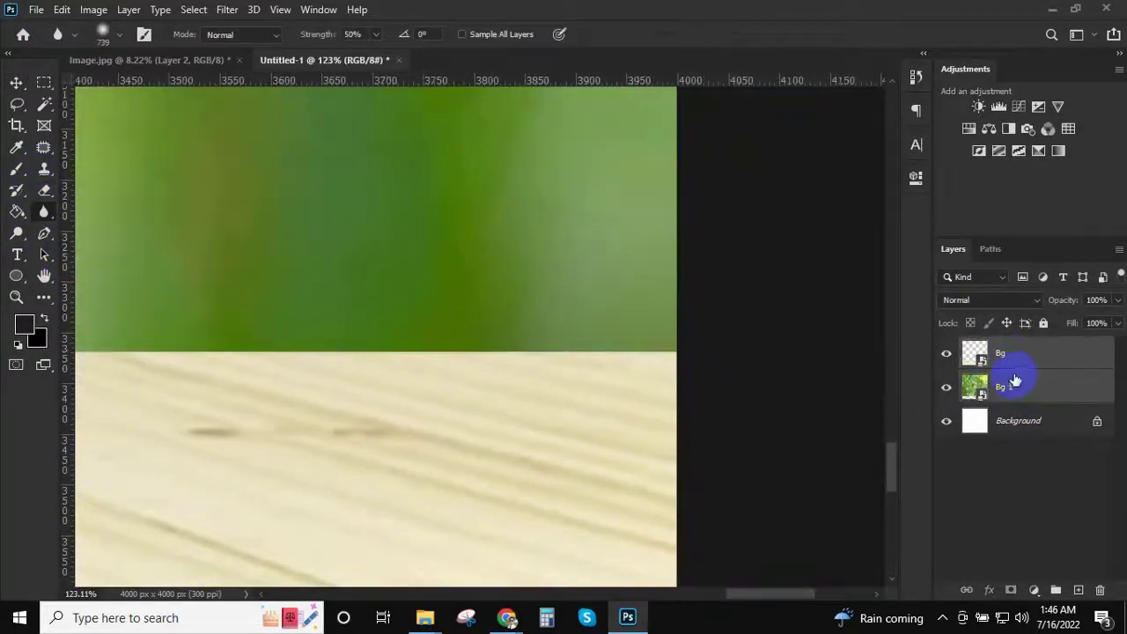
pyautogui.rightClick(1011, 372)
pyautogui.click(837, 307)
pyautogui.moveTo(485, 297); pyautogui.dragTo(229, 309)
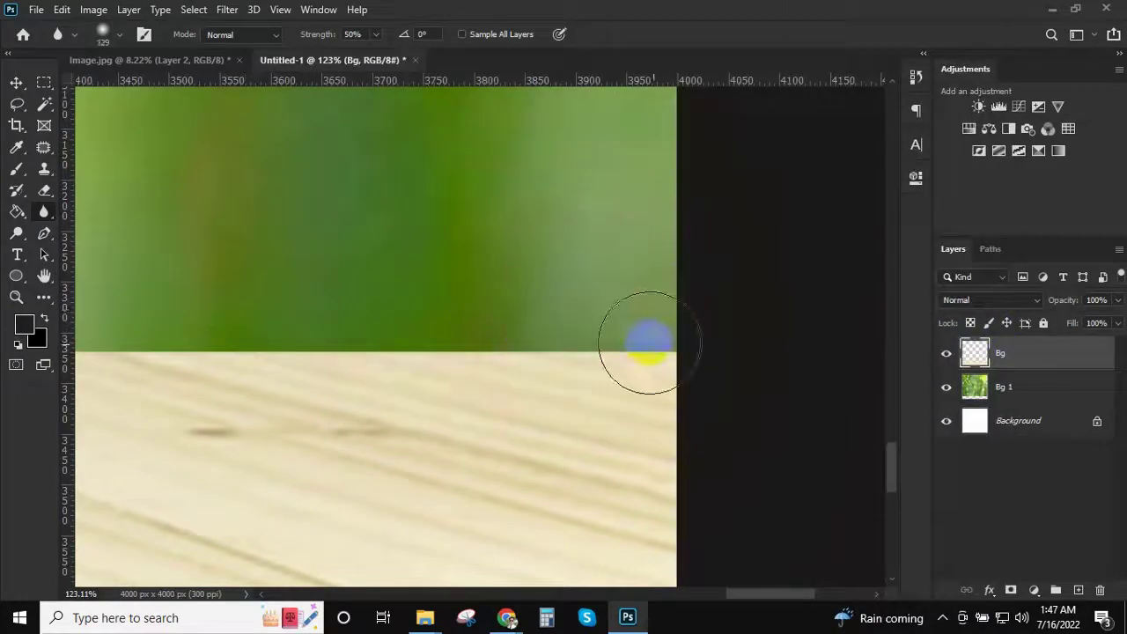
# Merge the shelf and bokeh layers into a single layer
pyautogui.scroll(-5, 490, 330)
pyautogui.scroll(1, 686, 376)
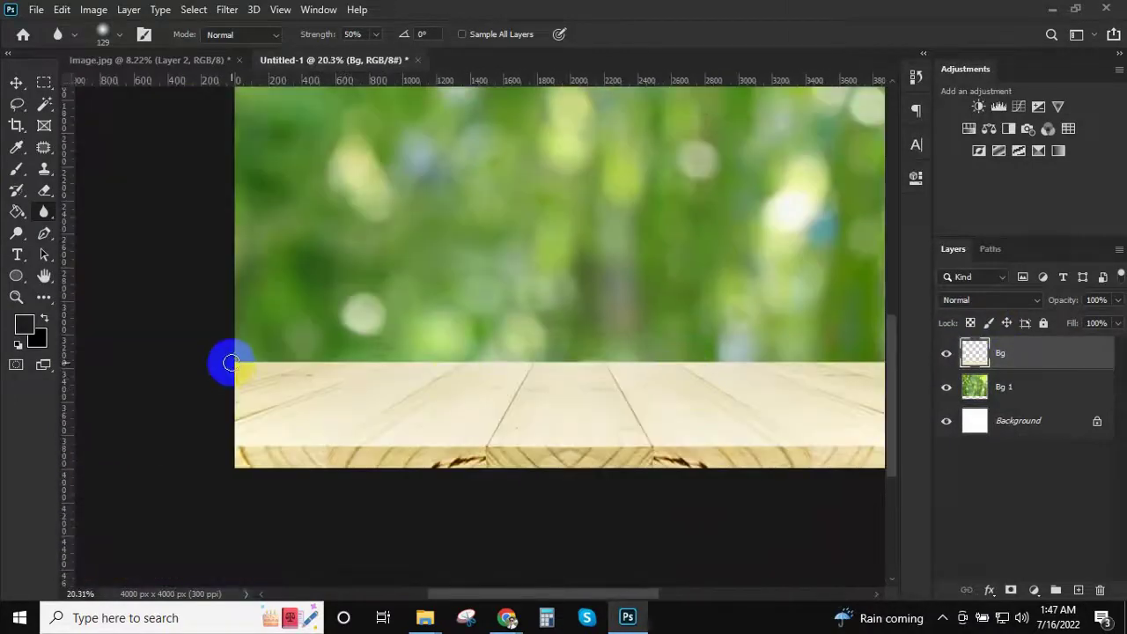
pyautogui.scroll(5, 528, 382)
pyautogui.scroll(-2, 452, 360)
pyautogui.hscroll(-3, 592, 342)
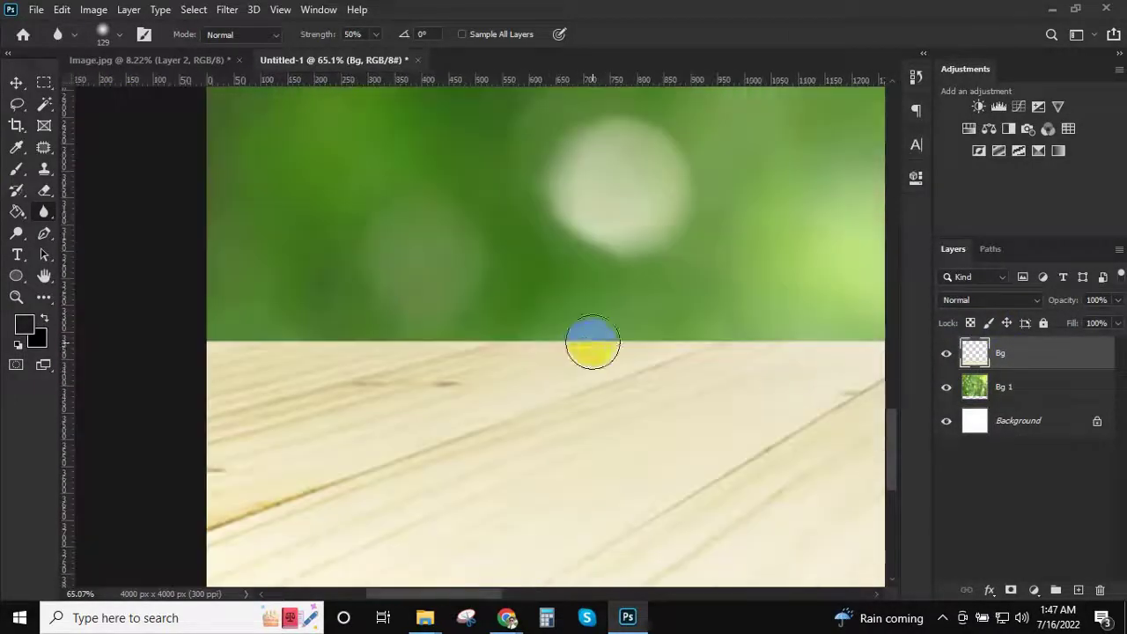
pyautogui.scroll(-5, 302, 334)
pyautogui.keyDown('shift'); pyautogui.click(1000, 385); pyautogui.keyUp('shift')
pyautogui.hotkey('ctrl', 'e')
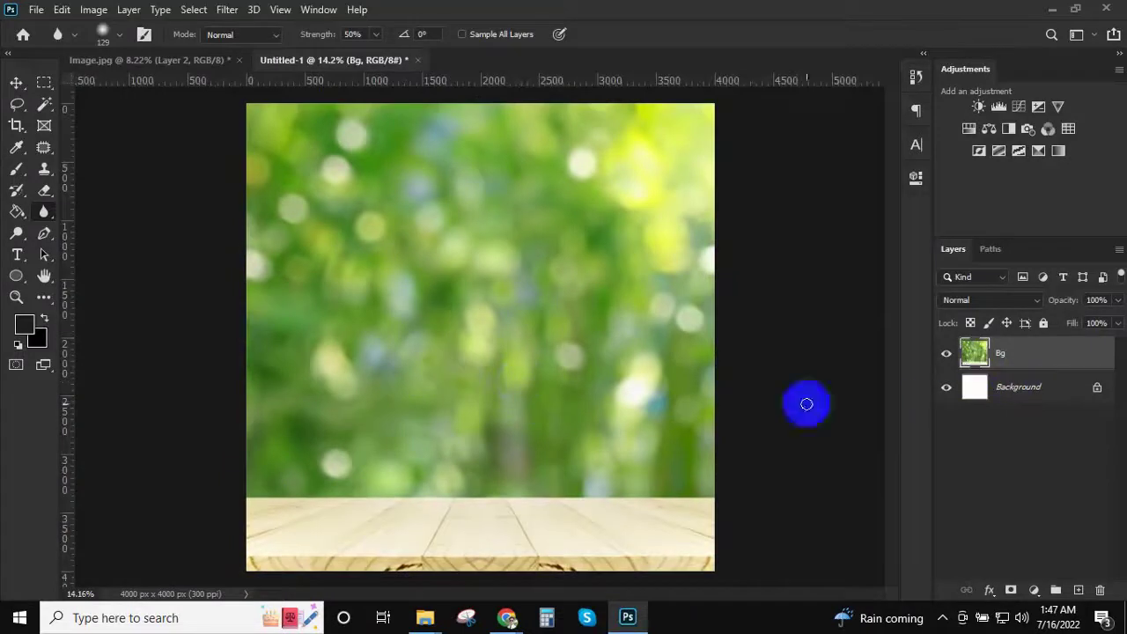
# Group, duplicate and merge the four Image.jpg bottle layers, then drag the copy into the poster
pyautogui.scroll(-2, 478, 337)
pyautogui.click(182, 59)
pyautogui.press('v')
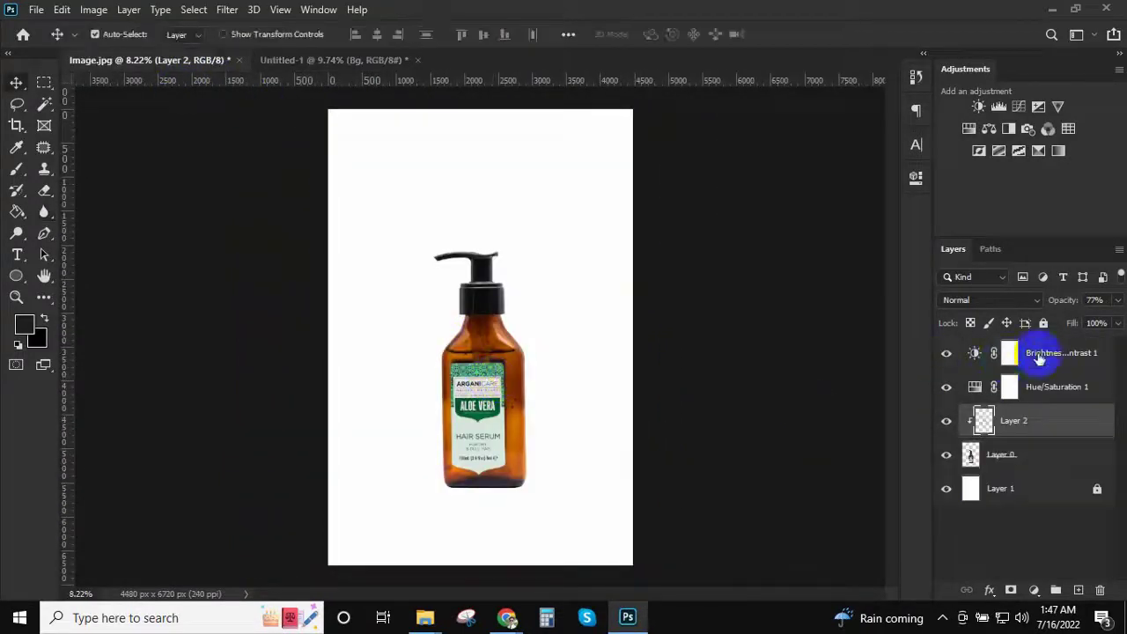
pyautogui.click(1039, 352)
pyautogui.click(1051, 445)
pyautogui.keyDown('shift'); pyautogui.click(1065, 377); pyautogui.keyUp('shift')
pyautogui.hotkey('ctrl', 'g')
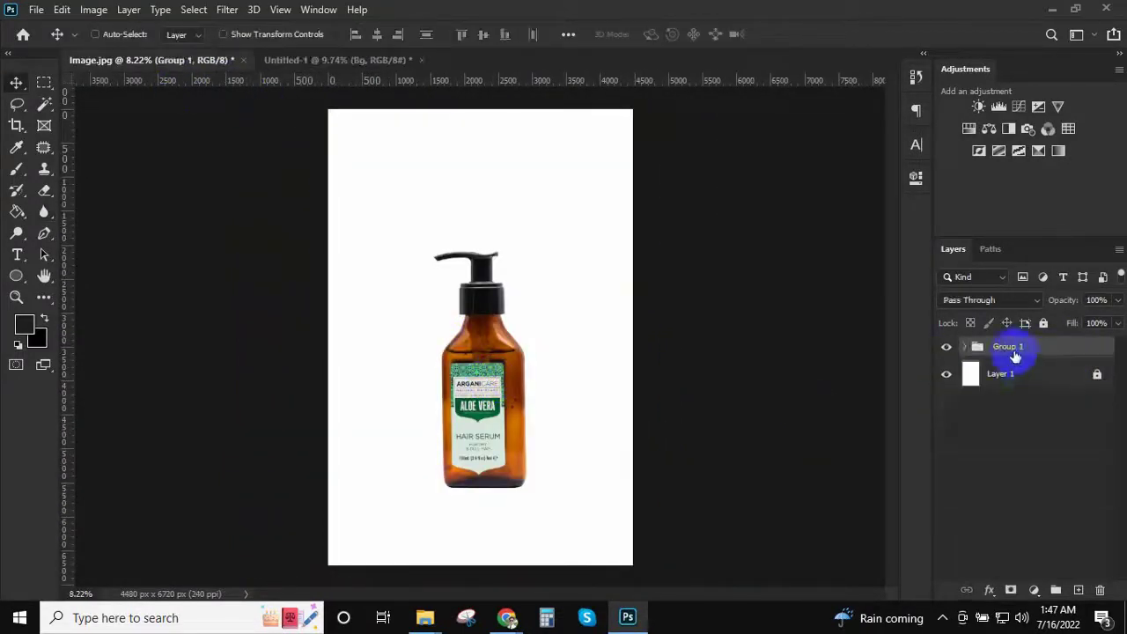
pyautogui.hotkey('ctrl', 'j')
pyautogui.hotkey('ctrl', 'e')
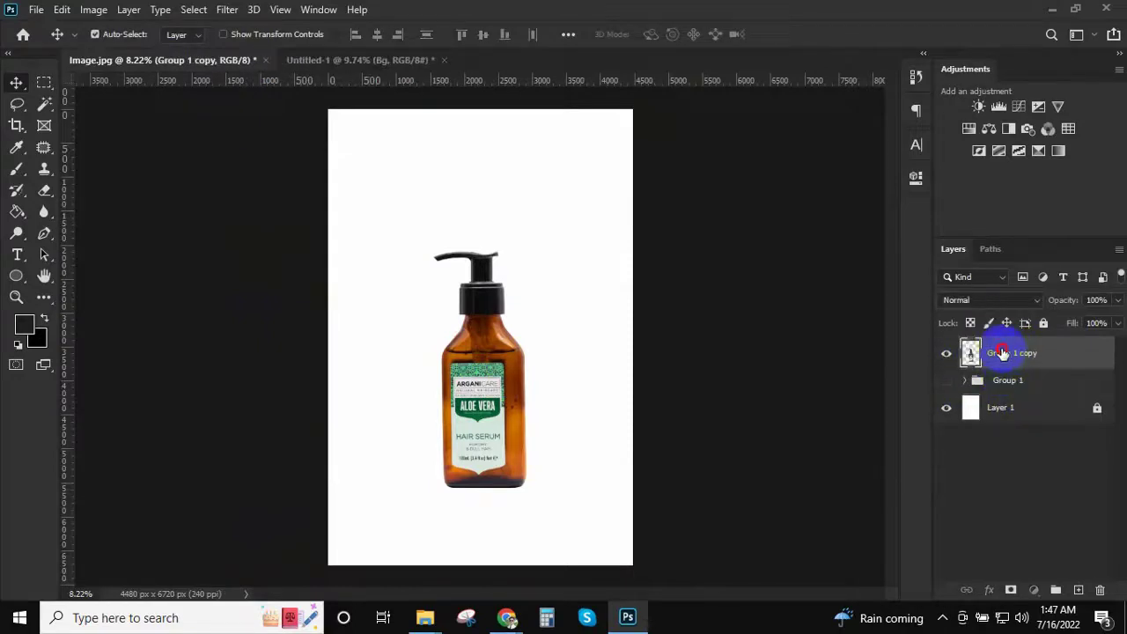
pyautogui.moveTo(998, 352); pyautogui.dragTo(537, 375)
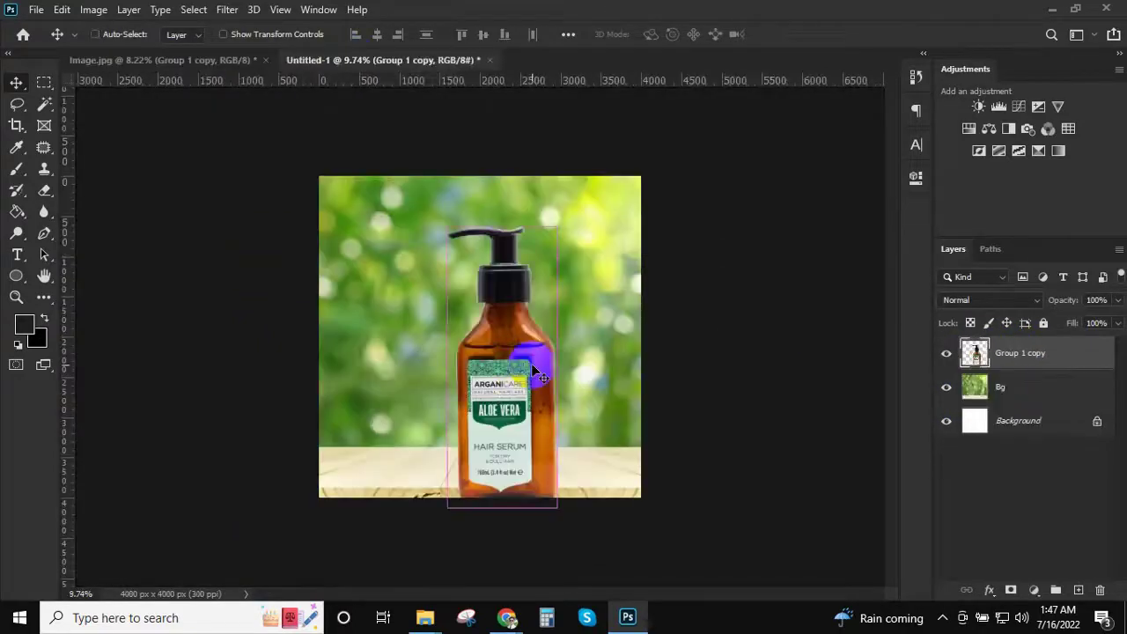
# Scale the bottle down to about 92% and stand it on the shelf right of centre
pyautogui.hotkey('ctrl', 't')
pyautogui.moveTo(556, 507); pyautogui.dragTo(532, 436)
pyautogui.moveTo(509, 390); pyautogui.dragTo(548, 409)
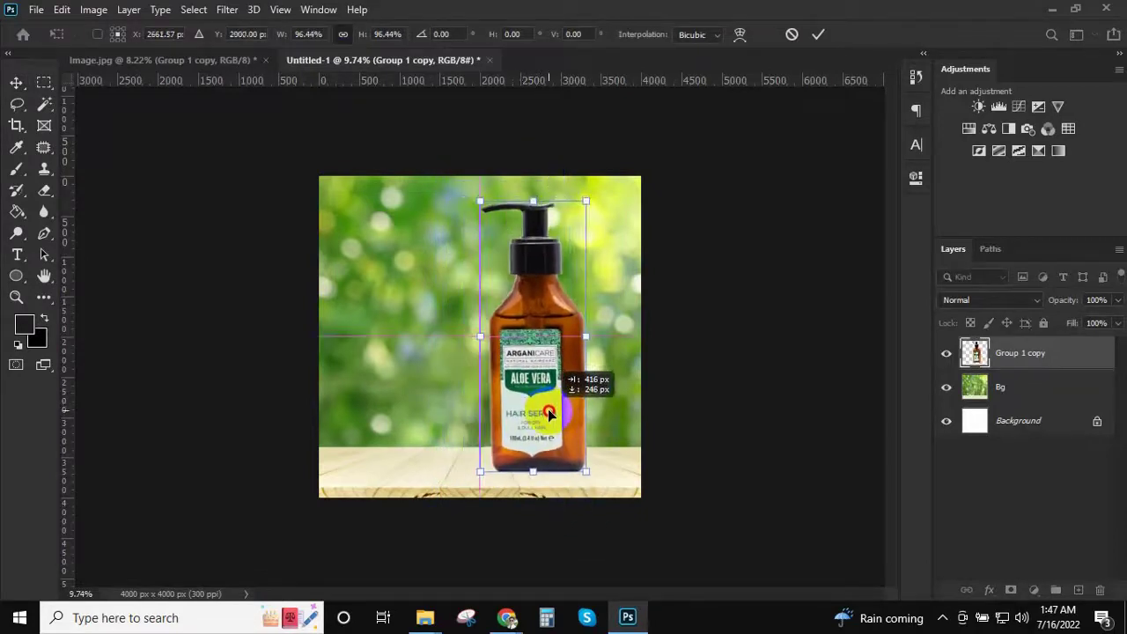
pyautogui.moveTo(585, 468)
pyautogui.mouseDown()
pyautogui.moveTo(563, 447)
pyautogui.moveTo(567, 428)
pyautogui.moveTo(547, 430)
pyautogui.mouseUp()
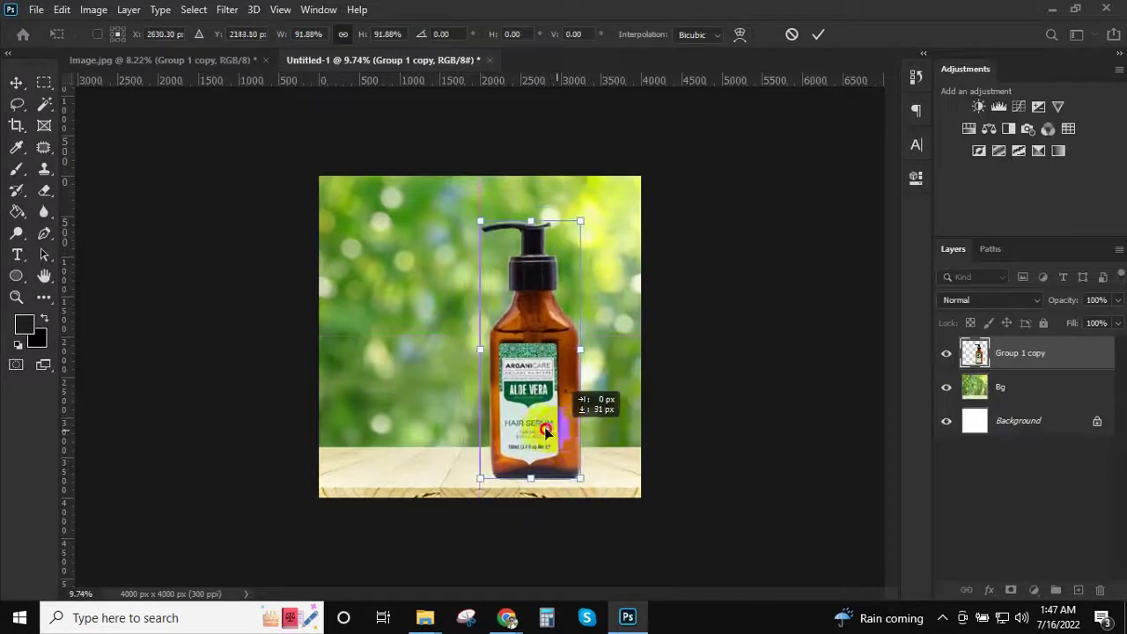
pyautogui.press('Return')
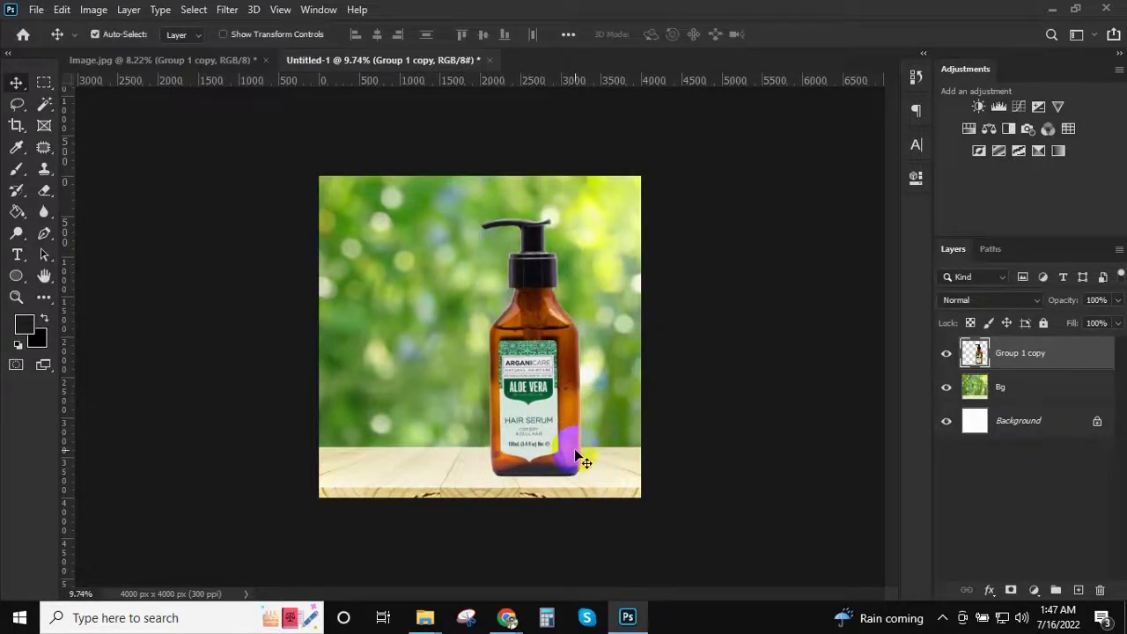
pyautogui.moveTo(583, 279)
pyautogui.mouseDown()
pyautogui.moveTo(678, 326)
pyautogui.moveTo(558, 340)
pyautogui.moveTo(580, 414)
pyautogui.mouseUp()
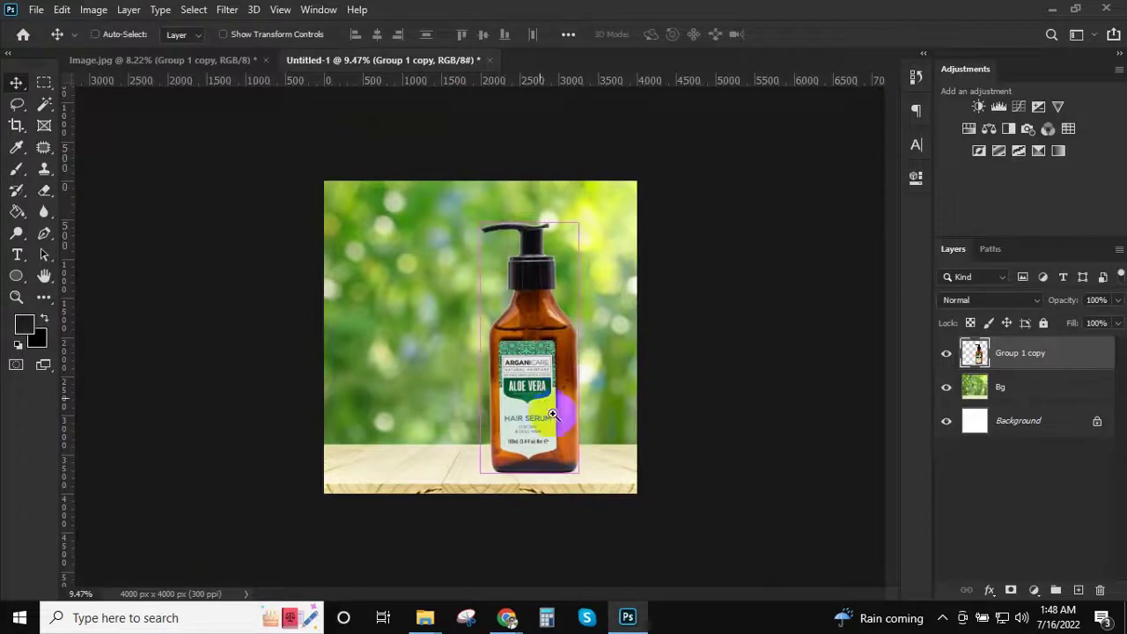
# Flip the bottle horizontally and back, leaving the label reading correctly
pyautogui.rightClick(1068, 361)
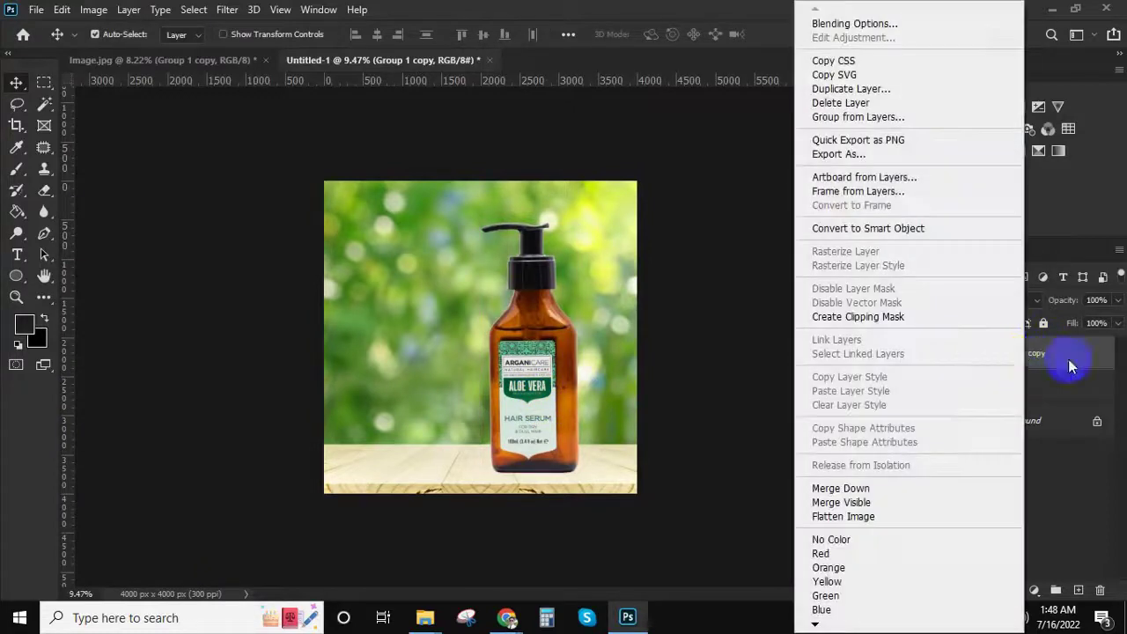
pyautogui.click(713, 362)
pyautogui.hotkey('ctrl', 't')
pyautogui.rightClick(540, 292)
pyautogui.click(570, 503)
pyautogui.rightClick(546, 414)
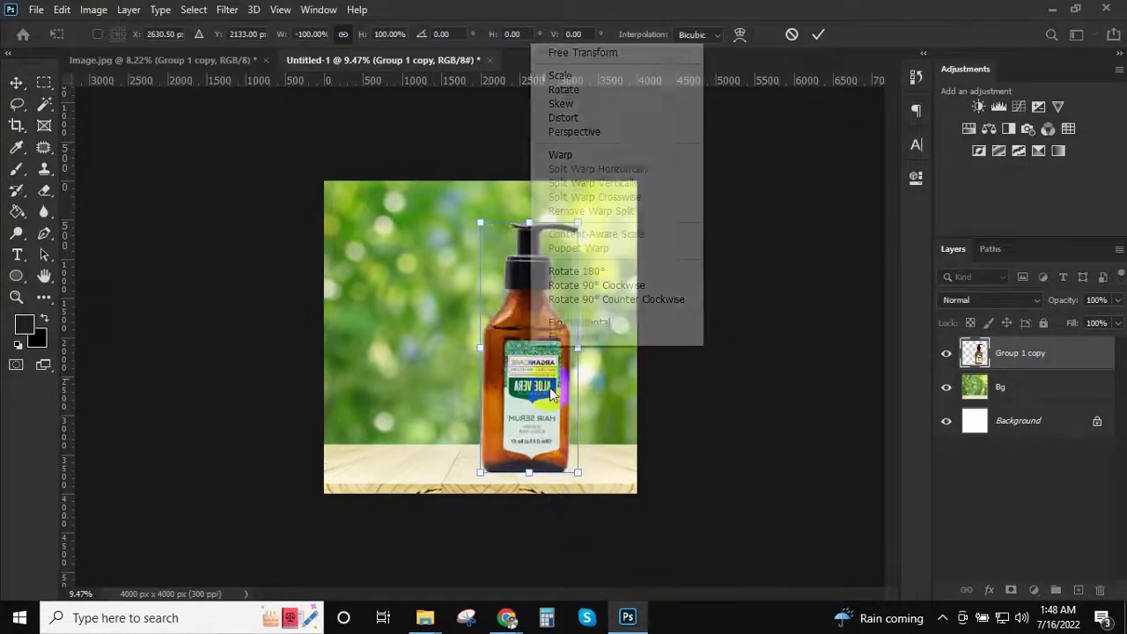
pyautogui.click(577, 319)
pyautogui.rightClick(546, 414)
pyautogui.click(574, 352)
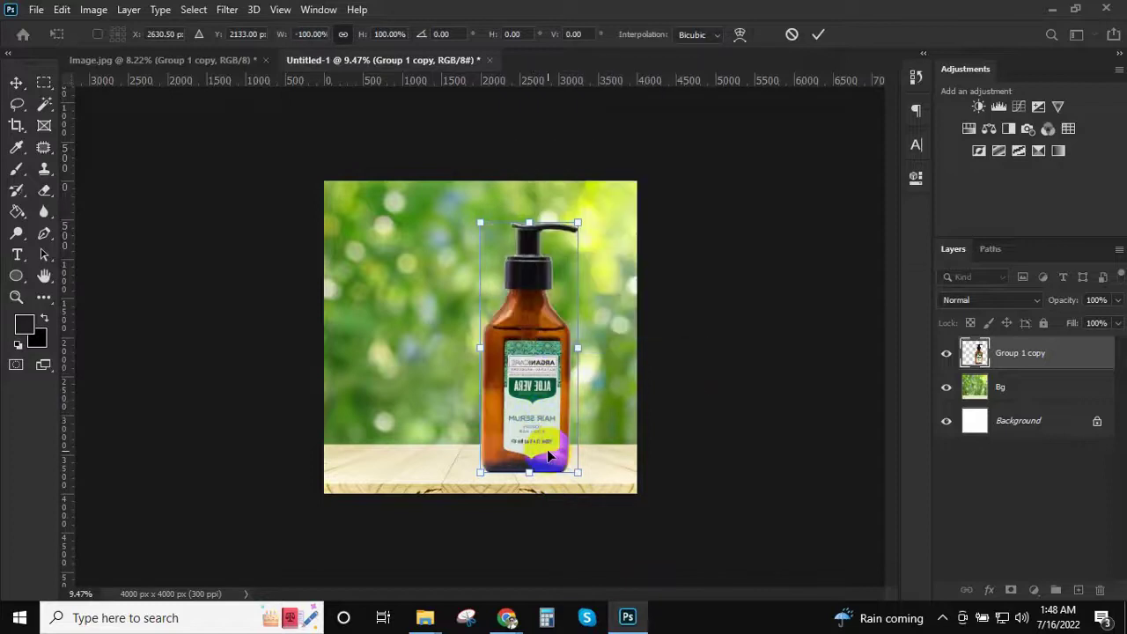
pyautogui.rightClick(539, 352)
pyautogui.click(574, 352)
pyautogui.press('Return')
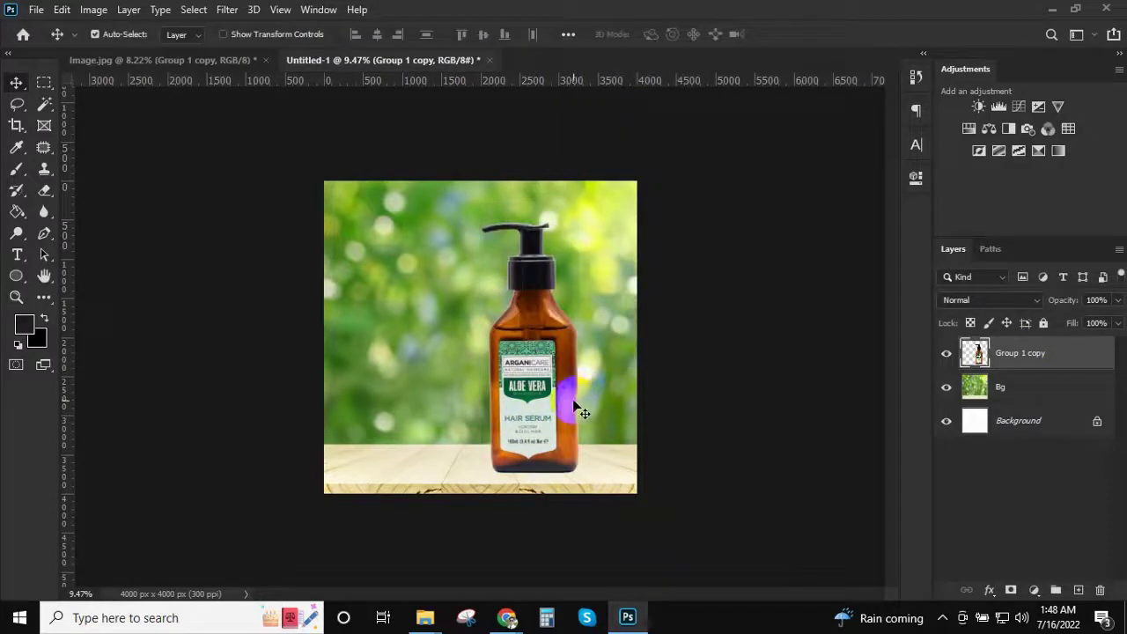
pyautogui.keyDown('alt'); pyautogui.scroll(2, 556, 499); pyautogui.keyUp('alt')
# Resize the bottle to about 98% and resettle it on the wooden tabletop
pyautogui.hotkey('ctrl', 't')
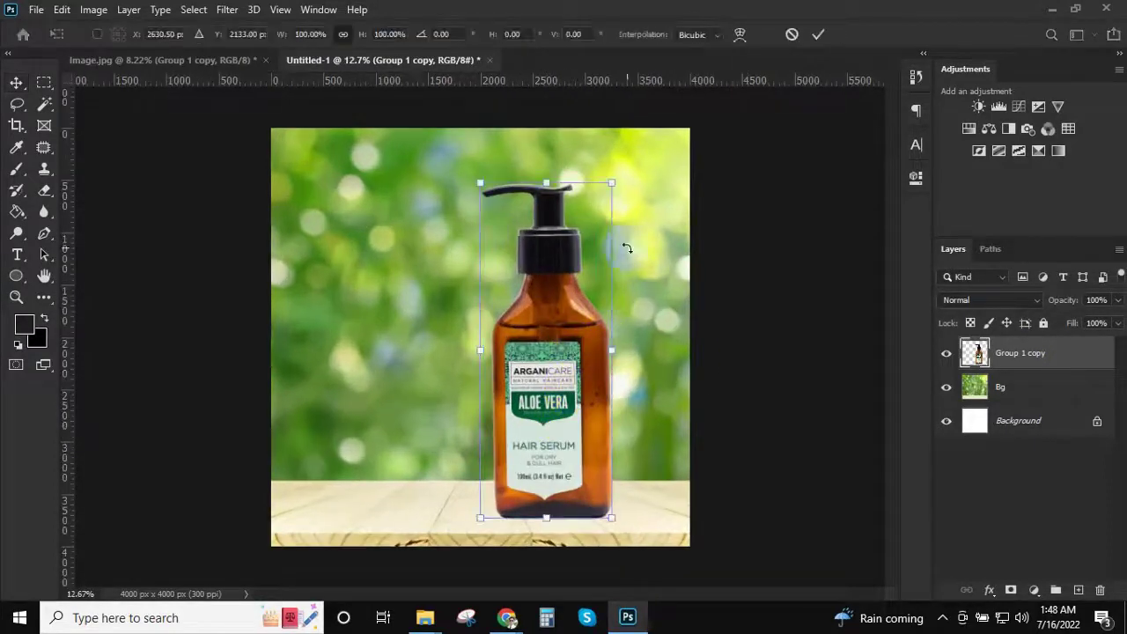
pyautogui.moveTo(613, 182); pyautogui.dragTo(614, 175)
pyautogui.moveTo(560, 405); pyautogui.dragTo(561, 409)
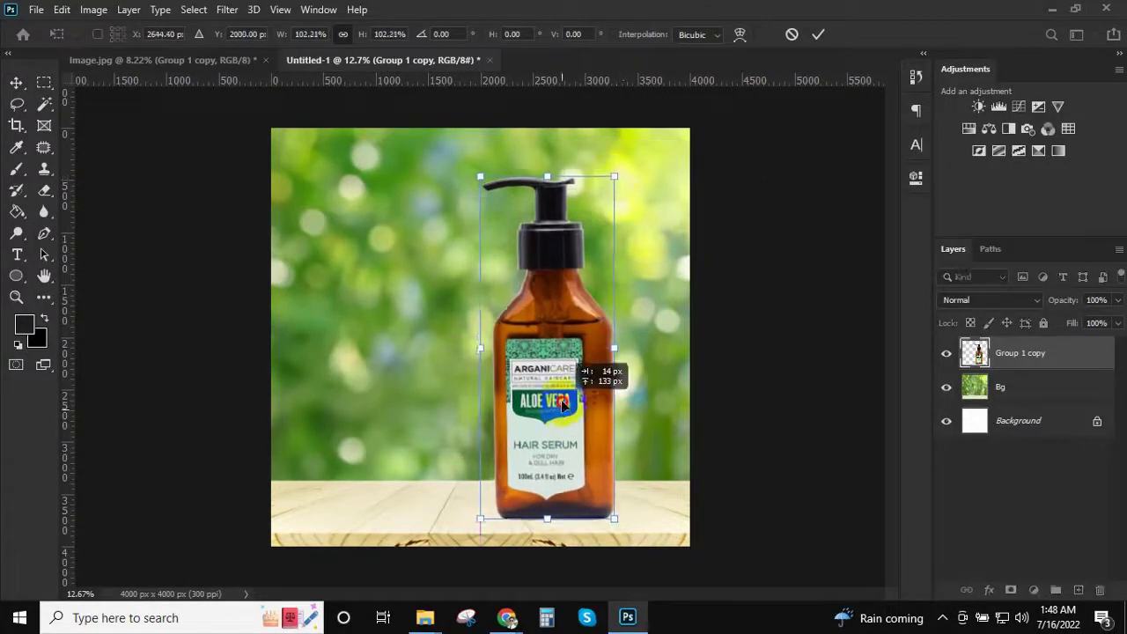
pyautogui.moveTo(617, 186); pyautogui.dragTo(604, 176)
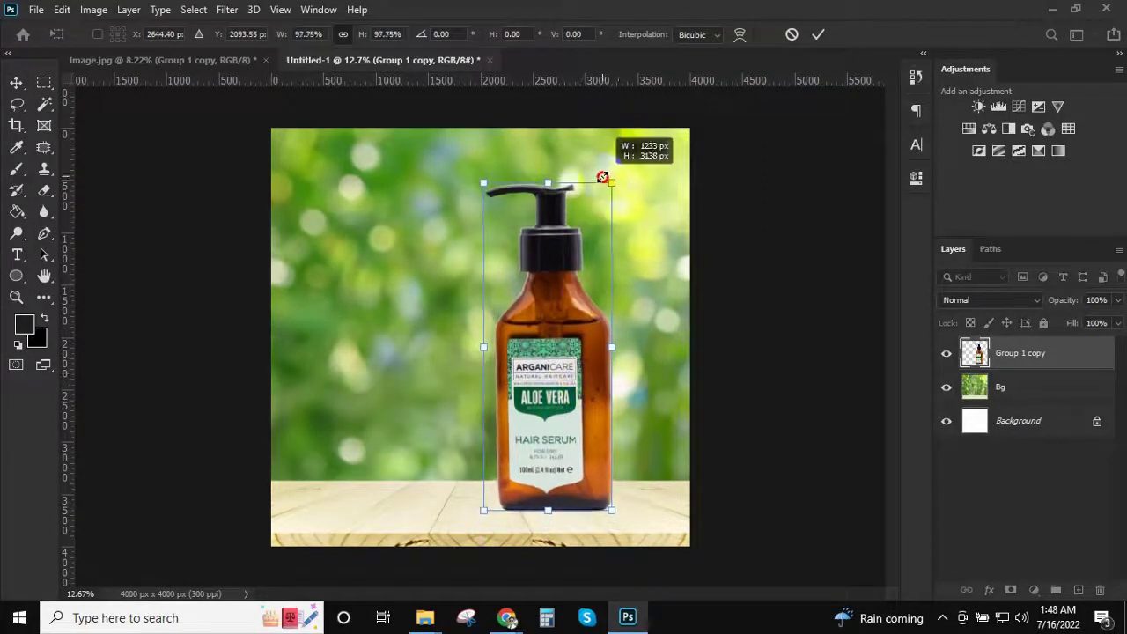
pyautogui.moveTo(584, 332); pyautogui.dragTo(586, 338)
pyautogui.moveTo(606, 187); pyautogui.dragTo(611, 191)
pyautogui.hotkey('alt', 'space')
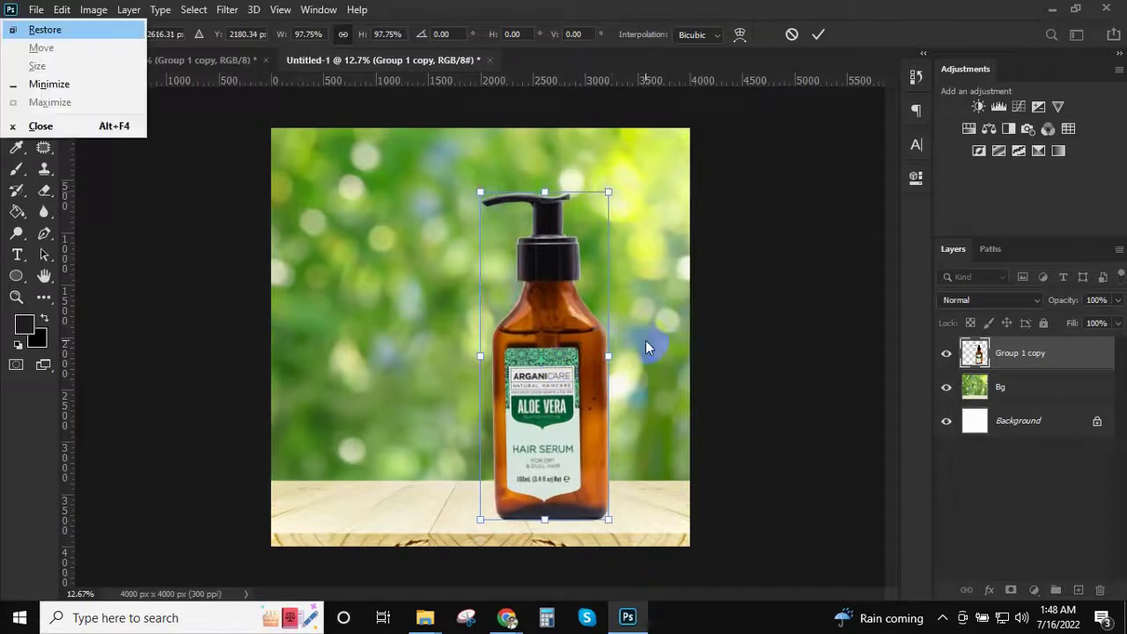
pyautogui.press('Escape')
pyautogui.press('Return')
pyautogui.moveTo(561, 504); pyautogui.dragTo(609, 508)
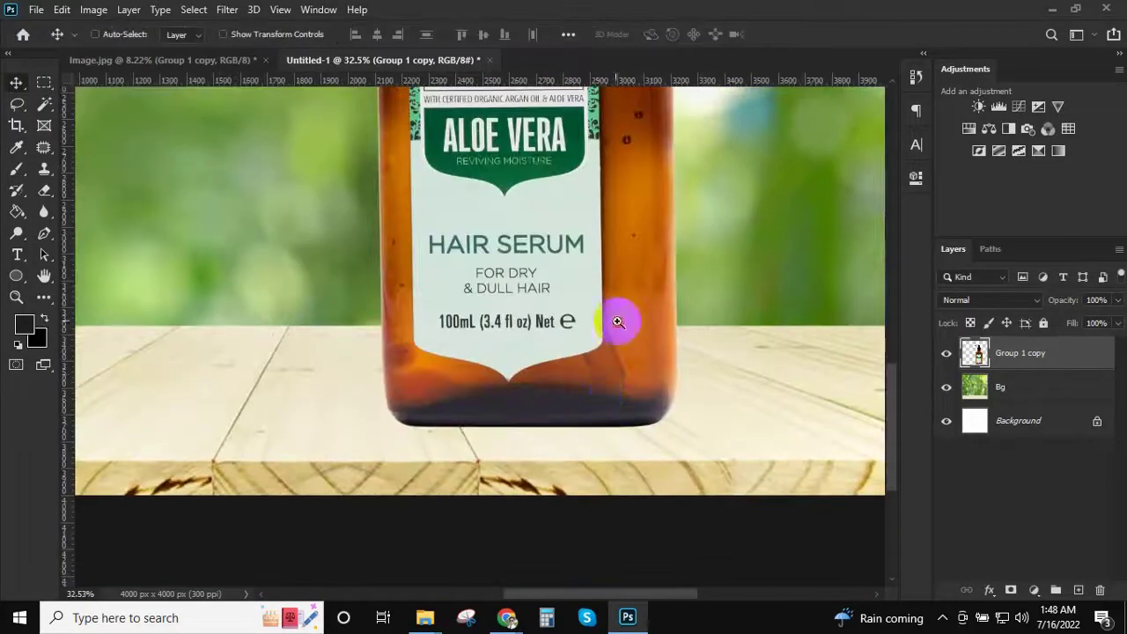
# Add a Color Balance adjustment clipped to Group 1 copy, with Midtones Yellow/Blue at -12
pyautogui.moveTo(616, 320); pyautogui.dragTo(573, 427)
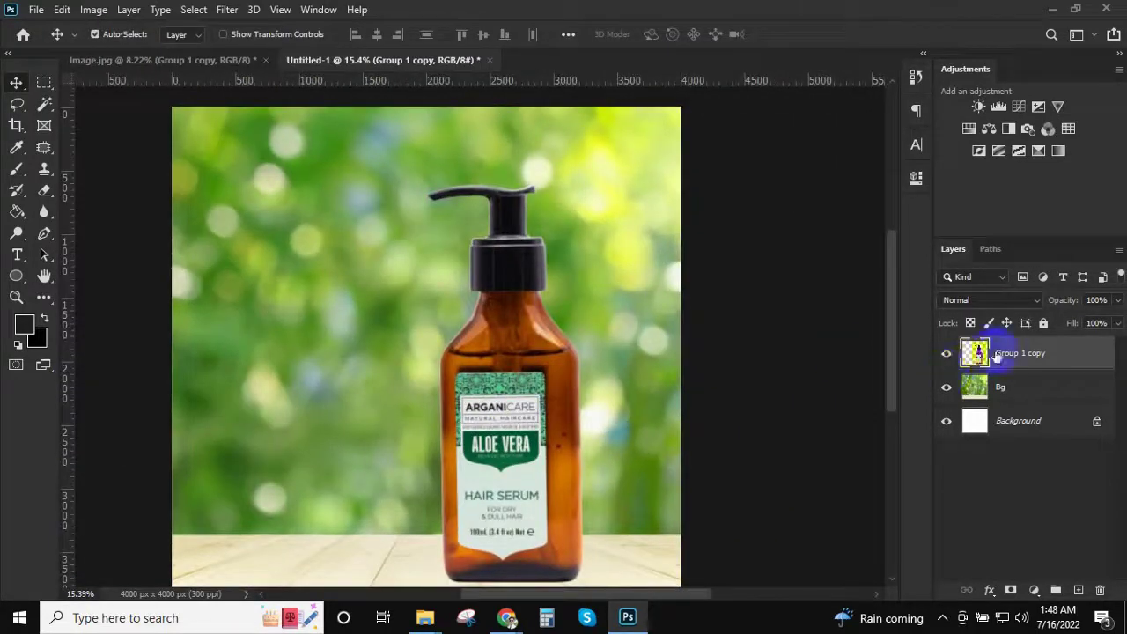
pyautogui.click(1033, 590)
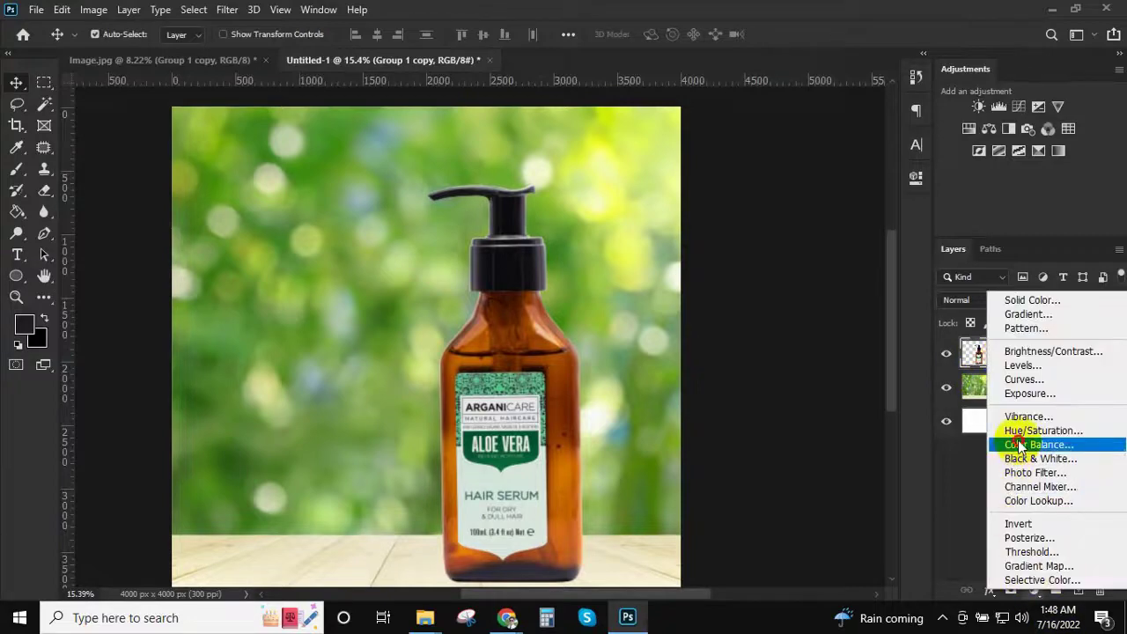
pyautogui.click(1026, 380)
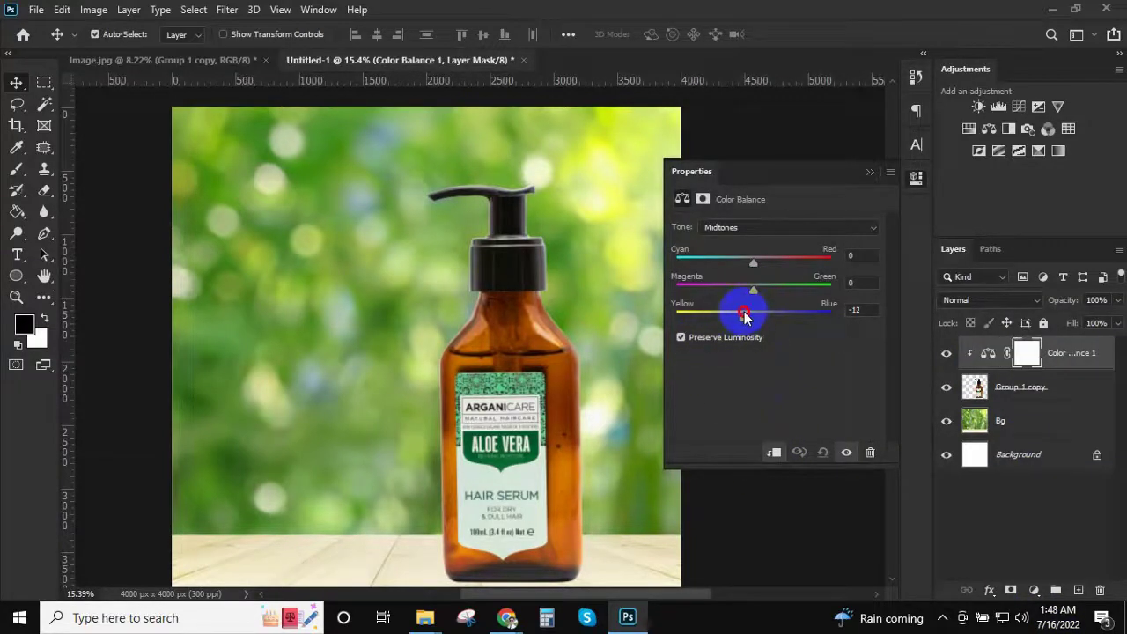
pyautogui.moveTo(516, 307)
pyautogui.mouseDown()
pyautogui.moveTo(582, 470)
pyautogui.moveTo(573, 432)
pyautogui.mouseUp()
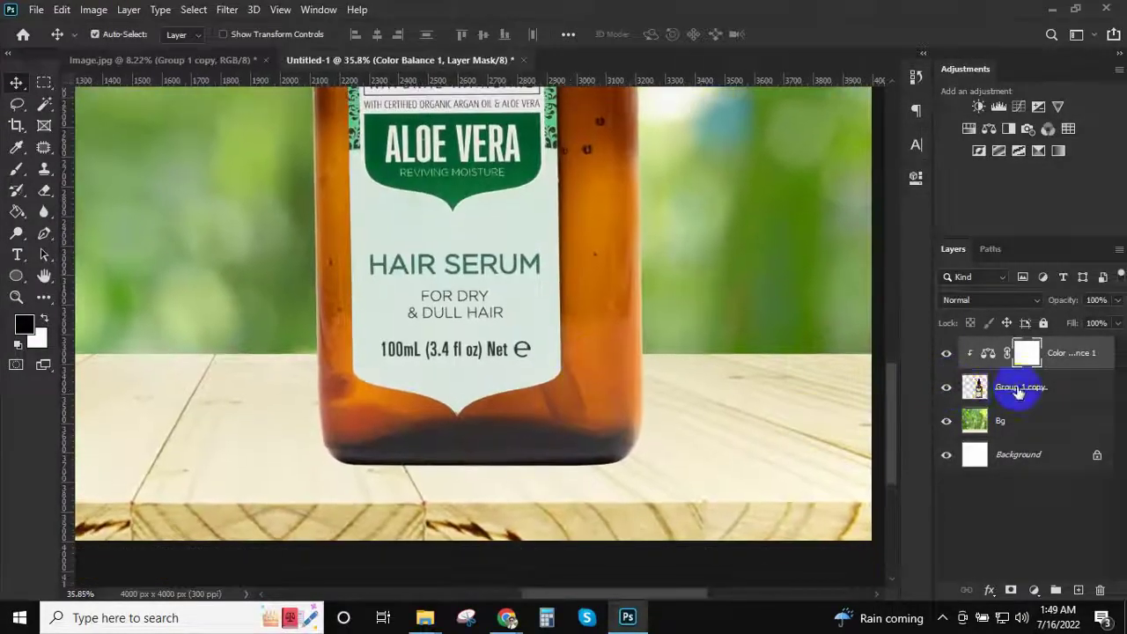
pyautogui.click(1018, 391)
pyautogui.moveTo(503, 478); pyautogui.dragTo(553, 402)
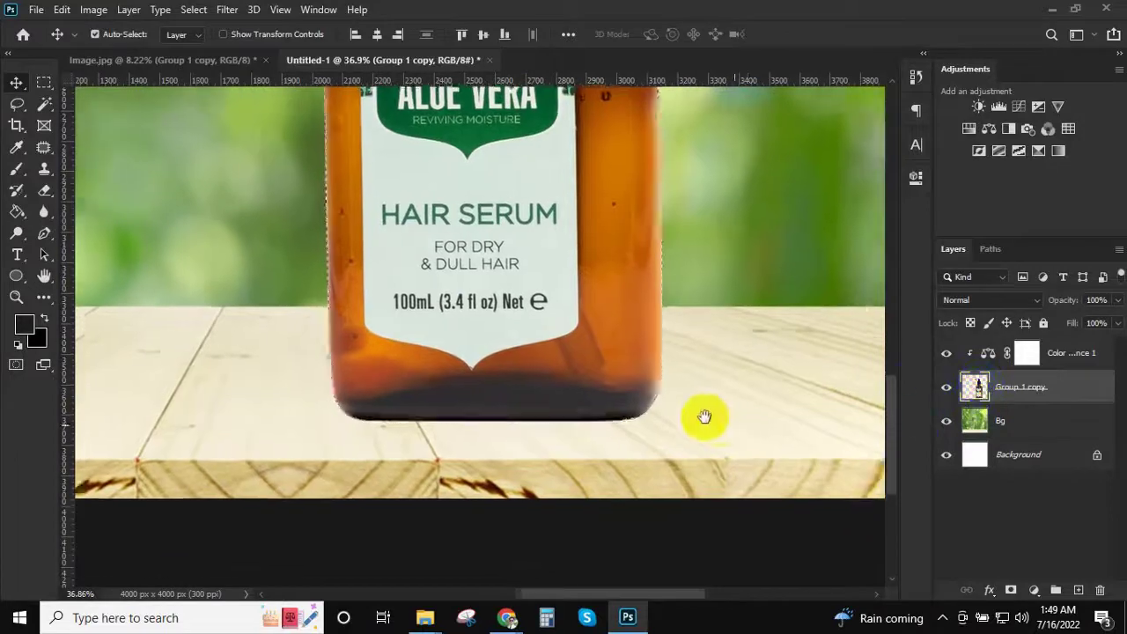
# Hide the bottle, add a new layer beneath it, and reset colours to black and white
pyautogui.click(946, 387)
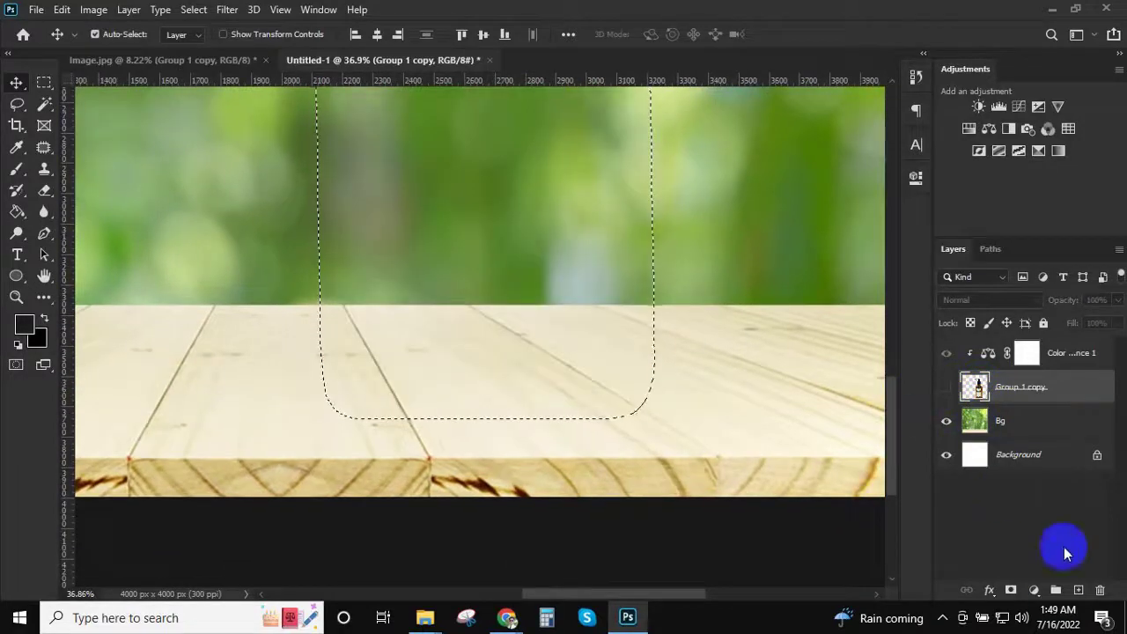
pyautogui.click(1082, 592)
pyautogui.click(36, 338)
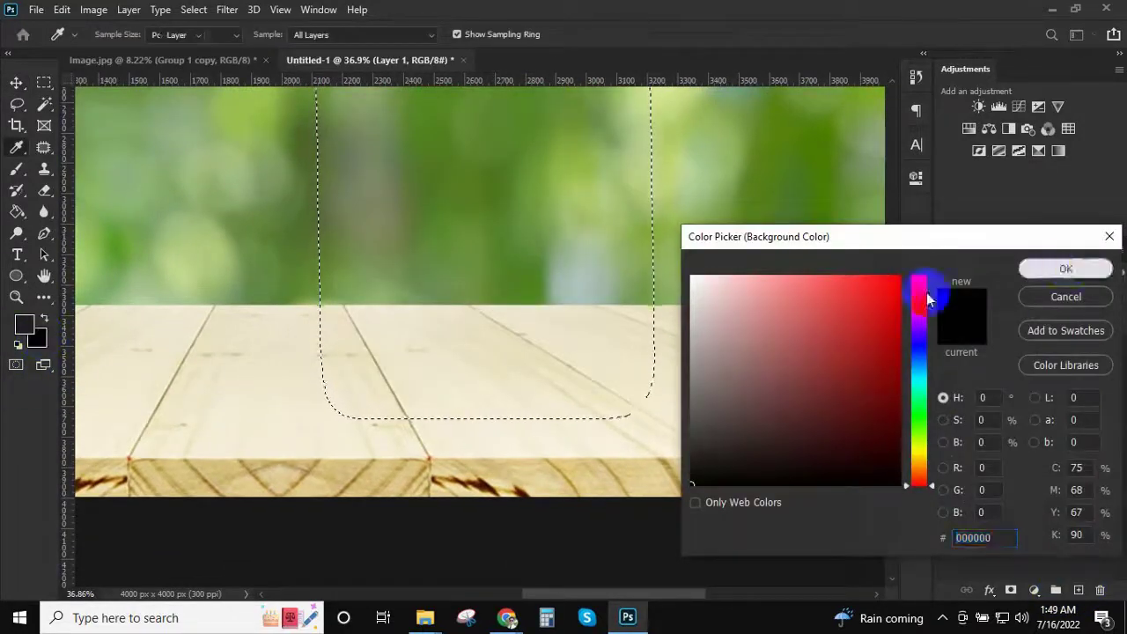
pyautogui.press('Return')
pyautogui.click(19, 344)
# Brush a black stroke along the bottle's base, then deselect and show the bottle again
pyautogui.press('b')
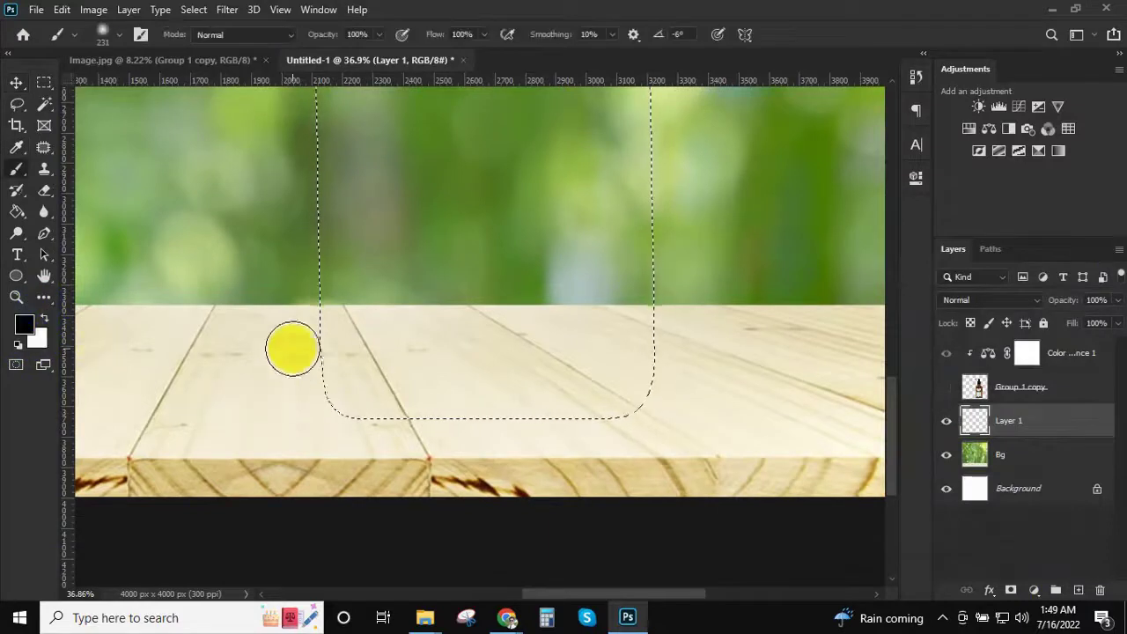
pyautogui.moveTo(634, 410); pyautogui.dragTo(330, 418)
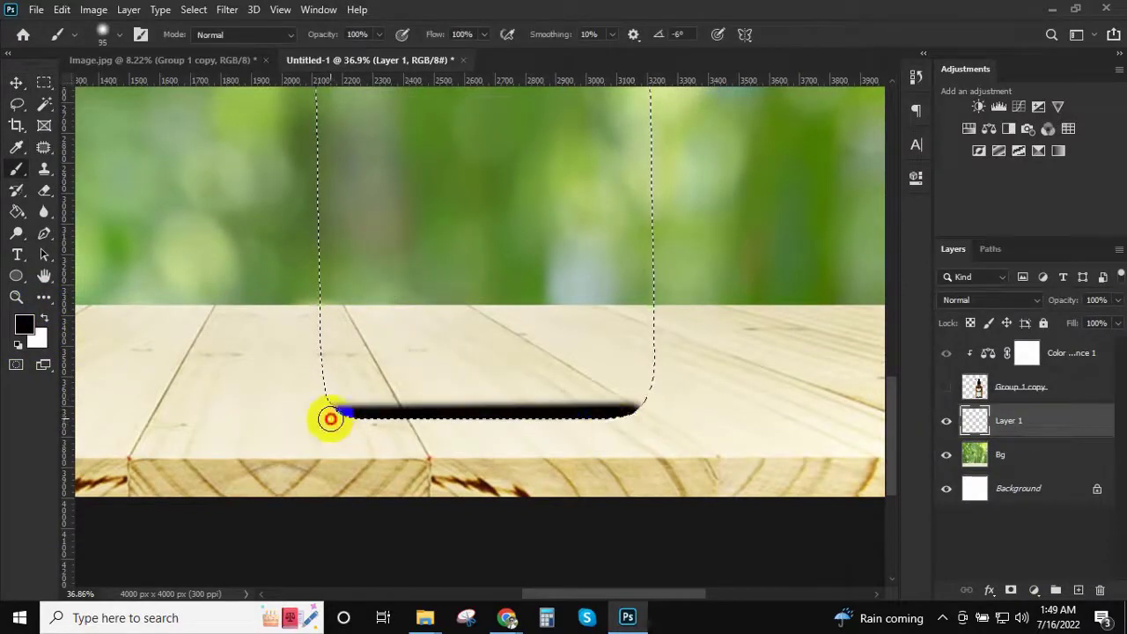
pyautogui.hotkey('ctrl', 'd')
pyautogui.click(947, 386)
pyautogui.click(1007, 388)
# Preview a Gaussian blur on the bottle layer, then cancel it
pyautogui.press('v')
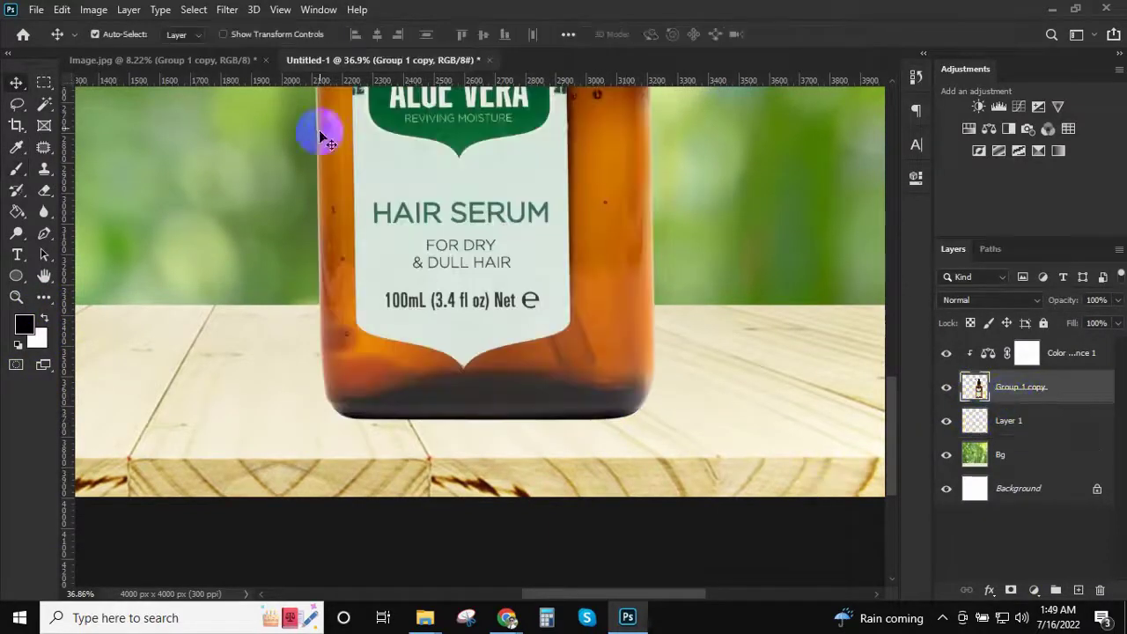
pyautogui.click(226, 9)
pyautogui.click(470, 254)
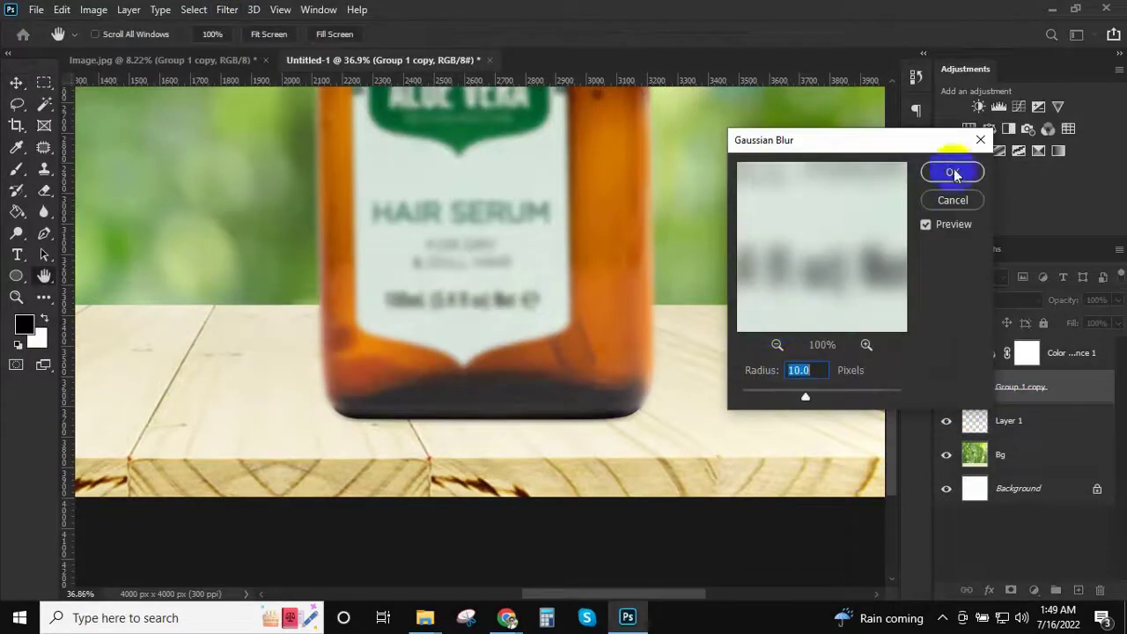
pyautogui.click(953, 173)
# Apply a 15.3-radius Gaussian blur to the shadow stroke layer and duplicate it
pyautogui.click(1012, 421)
pyautogui.click(226, 9)
pyautogui.click(504, 256)
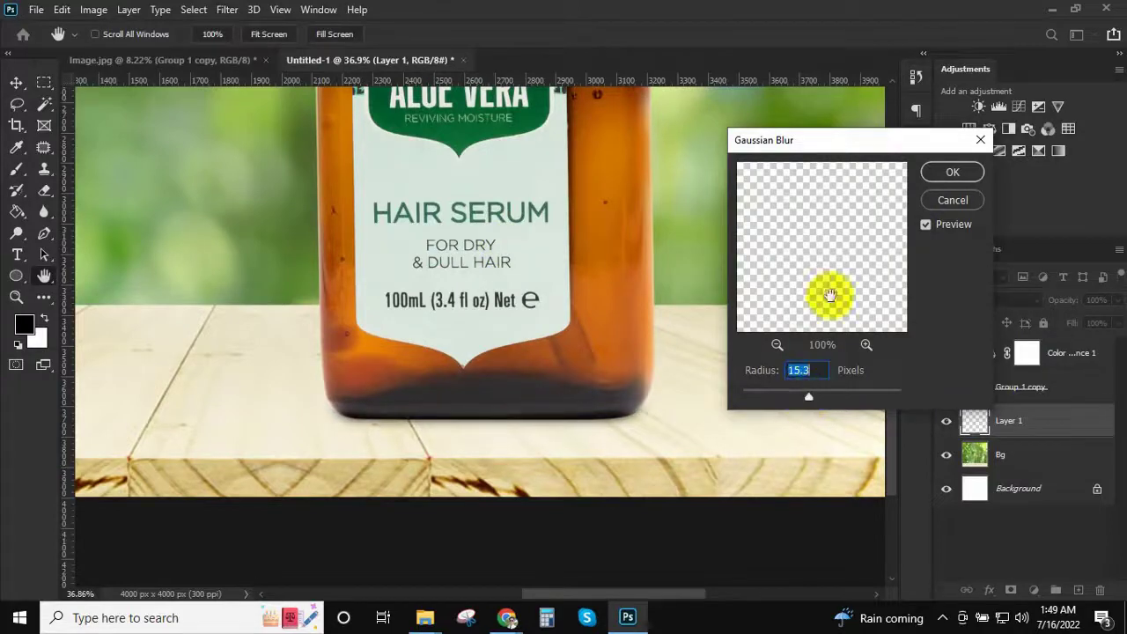
pyautogui.click(953, 172)
pyautogui.moveTo(643, 472)
pyautogui.mouseDown()
pyautogui.moveTo(675, 384)
pyautogui.moveTo(616, 384)
pyautogui.mouseUp()
pyautogui.click(946, 420)
pyautogui.hotkey('ctrl', 'j')
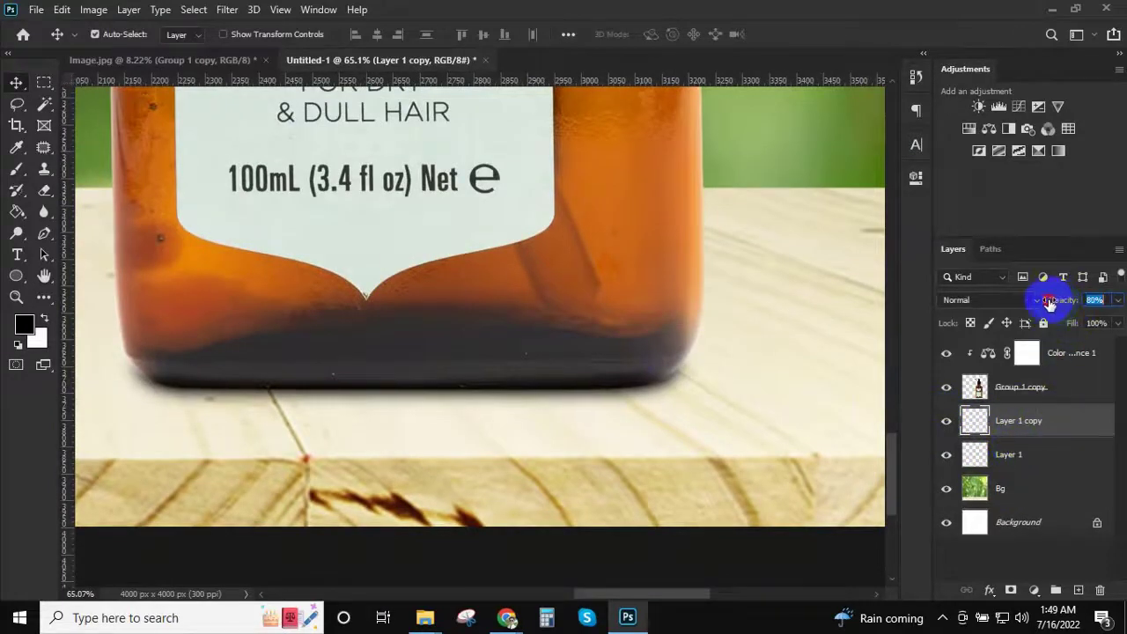
# Try flattening the duplicate shadow with Free Transform, then cancel the resize
pyautogui.hotkey('ctrl', 't')
pyautogui.moveTo(408, 407); pyautogui.dragTo(410, 410)
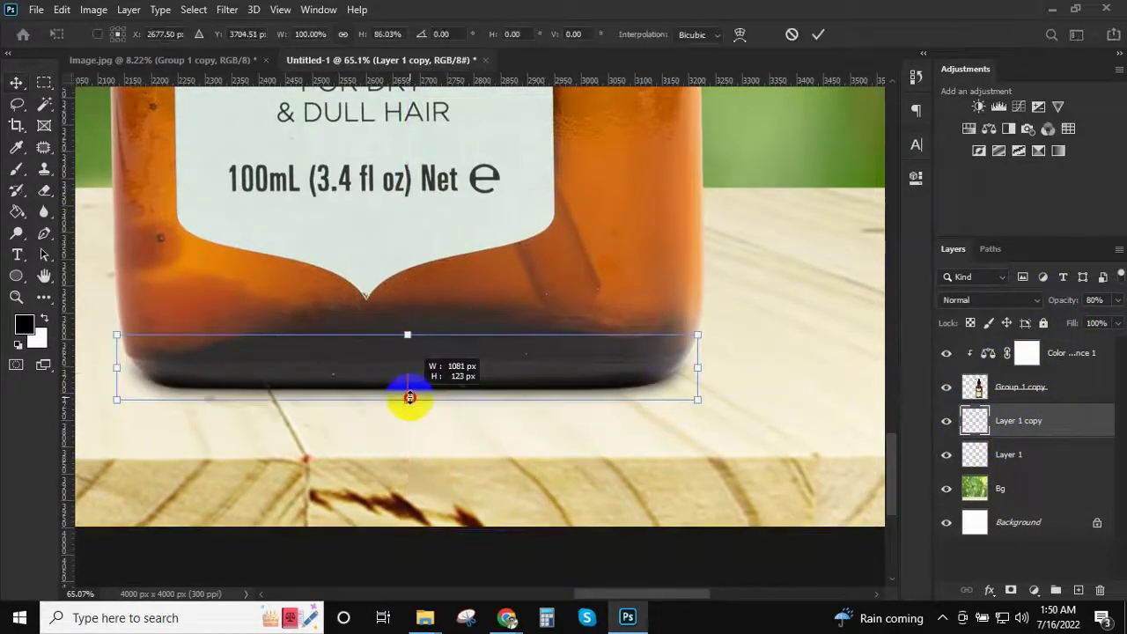
pyautogui.click(793, 34)
pyautogui.scroll(-4, 543, 376)
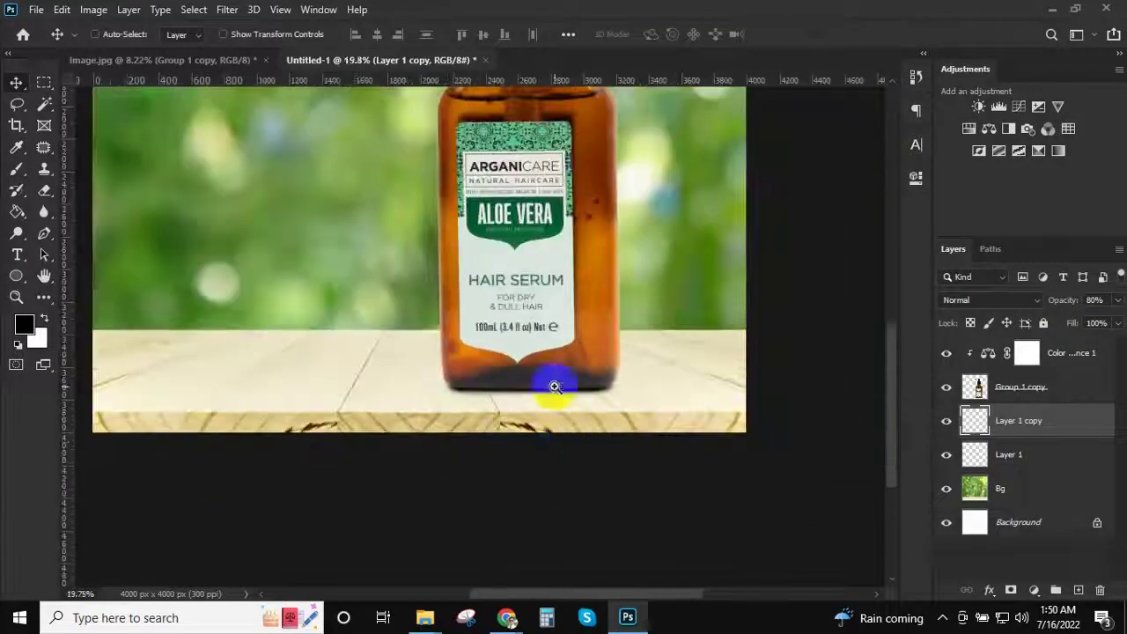
pyautogui.scroll(2, 627, 405)
pyautogui.scroll(-3, 627, 405)
pyautogui.scroll(4, 633, 414)
pyautogui.scroll(1, 642, 428)
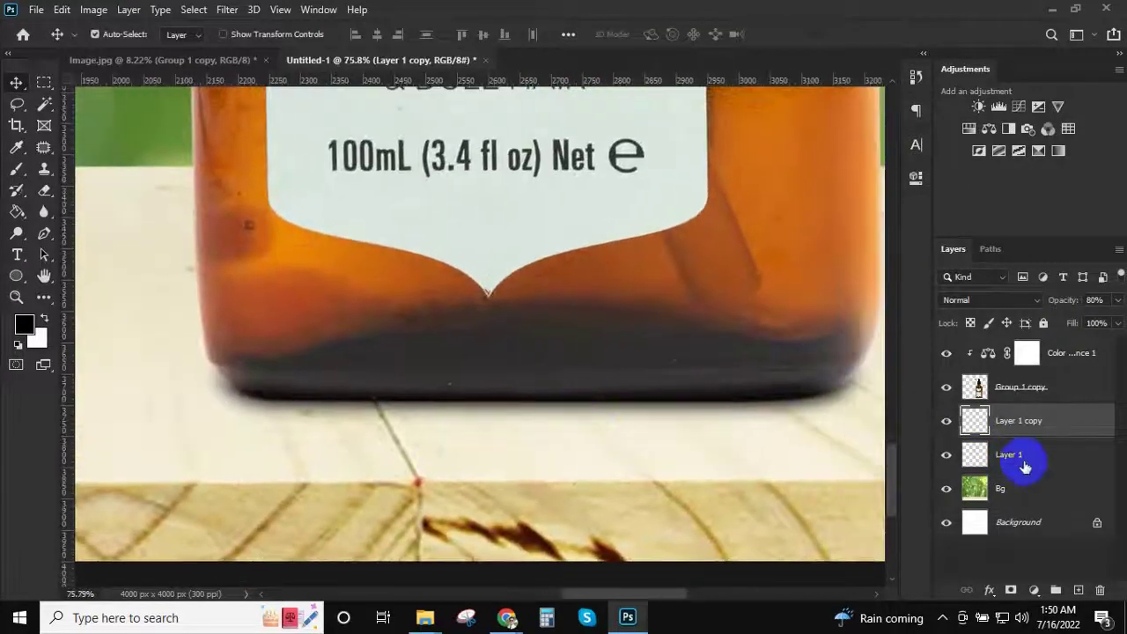
# Merge the two shadow layers into one and trim the shadow ends with the Eraser
pyautogui.keyDown('shift'); pyautogui.click(1010, 457); pyautogui.keyUp('shift')
pyautogui.hotkey('ctrl', 'e')
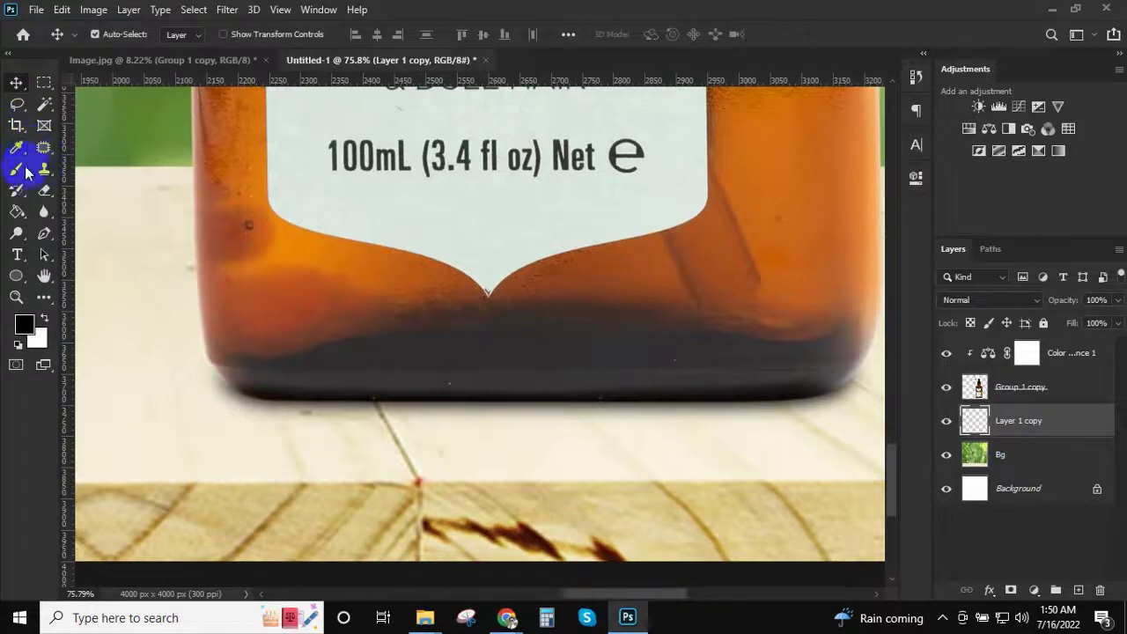
pyautogui.click(44, 190)
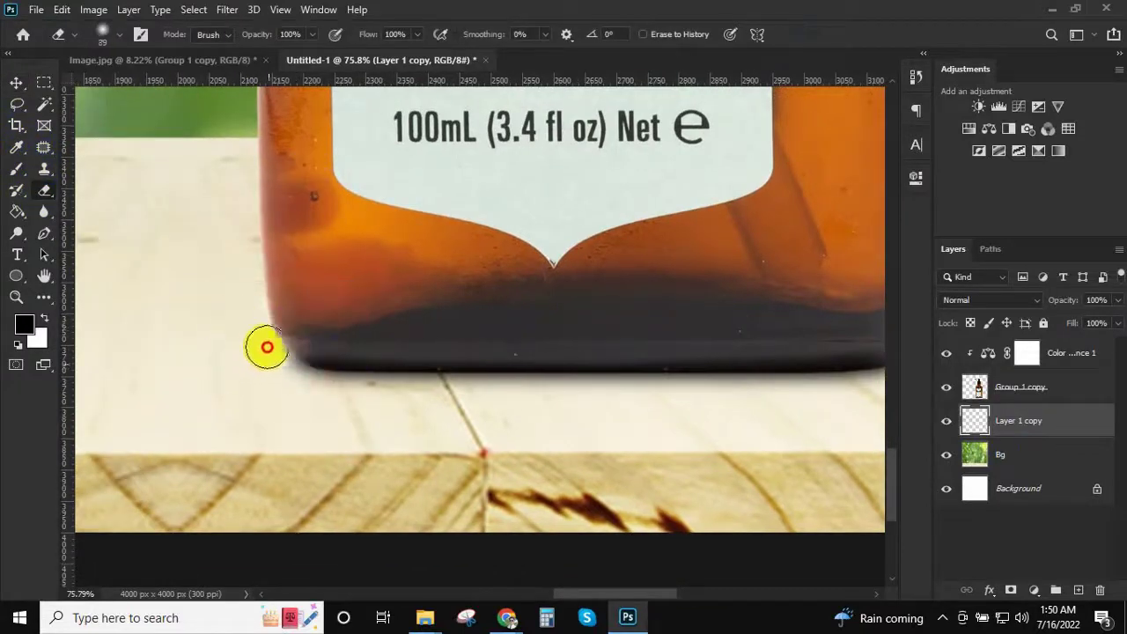
pyautogui.scroll(-2, 561, 382)
pyautogui.scroll(1, 664, 403)
pyautogui.scroll(-3, 570, 377)
pyautogui.scroll(-1, 606, 468)
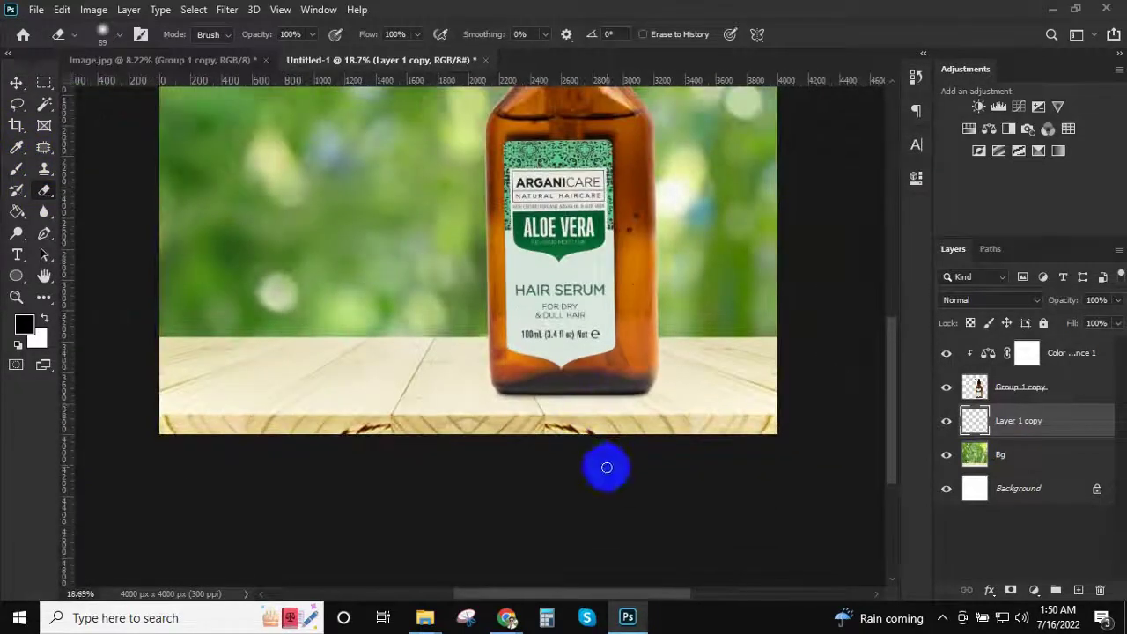
pyautogui.scroll(-1, 606, 468)
pyautogui.scroll(3, 649, 546)
pyautogui.scroll(2, 596, 432)
pyautogui.scroll(-2, 503, 417)
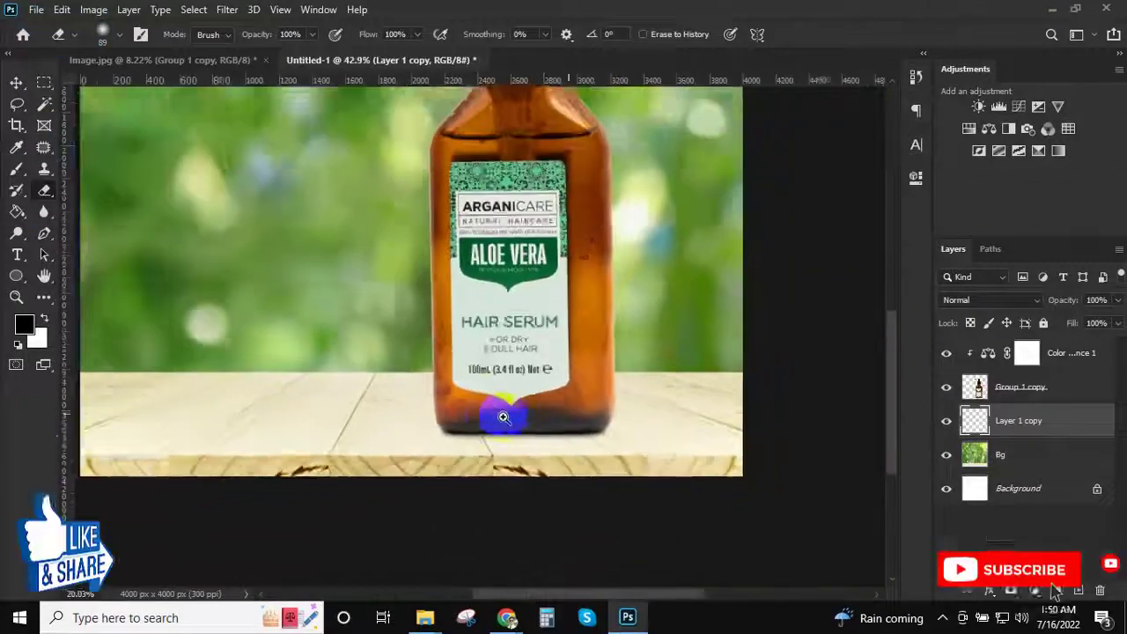
pyautogui.scroll(-4, 503, 417)
# Check the bottle and Color Balance layers, then select the Bg background layer
pyautogui.click(1037, 392)
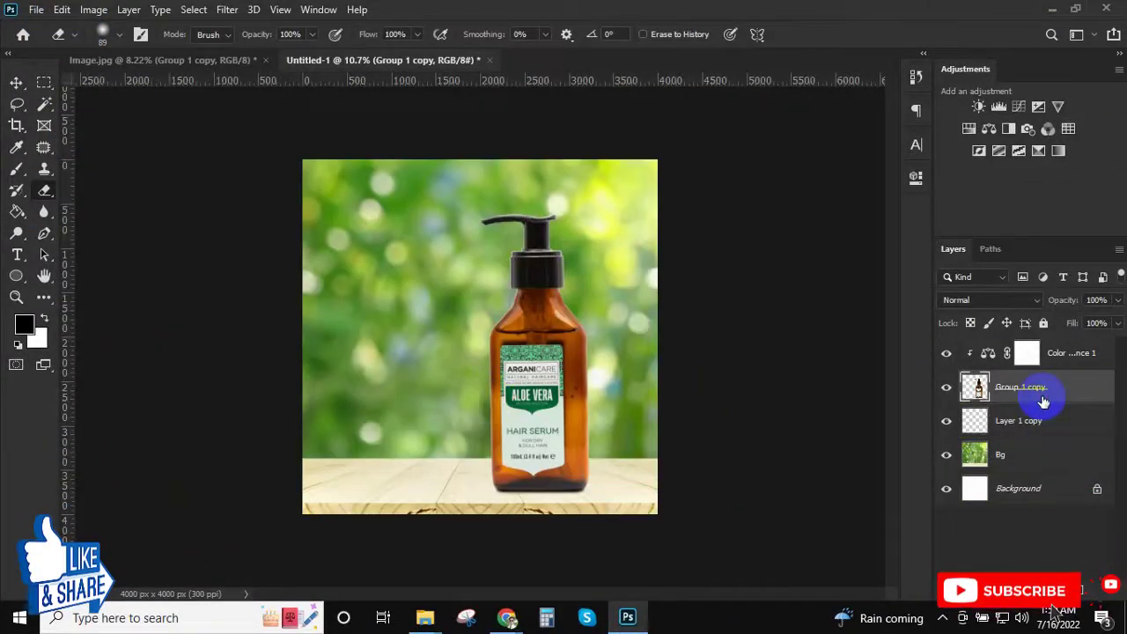
pyautogui.click(1062, 368)
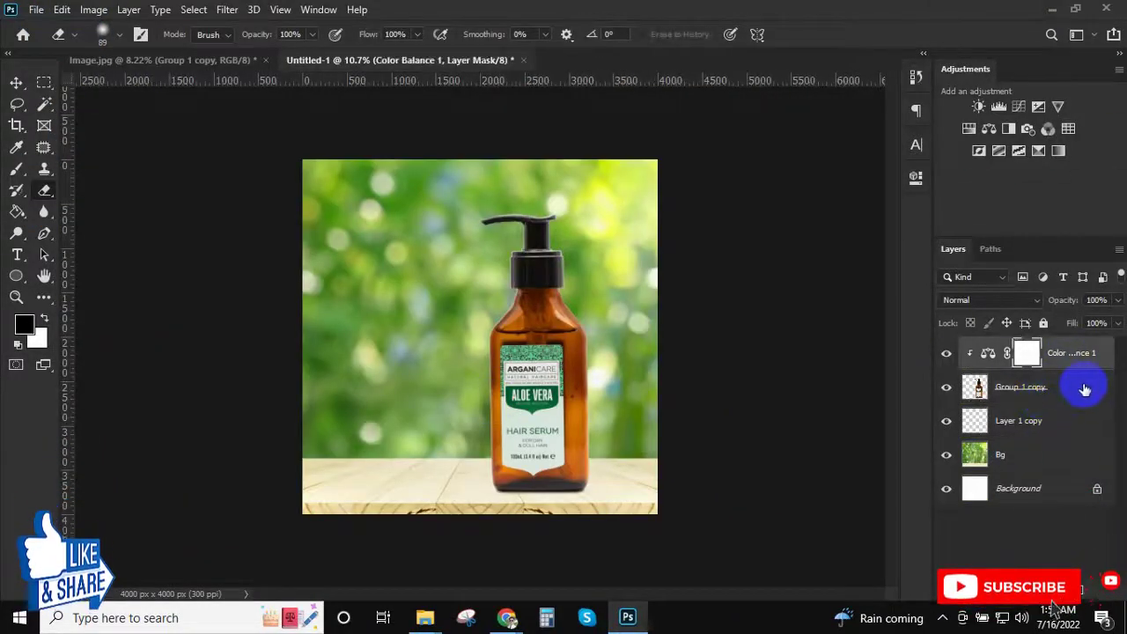
pyautogui.press('v')
pyautogui.scroll(3, 561, 411)
pyautogui.scroll(-3, 649, 314)
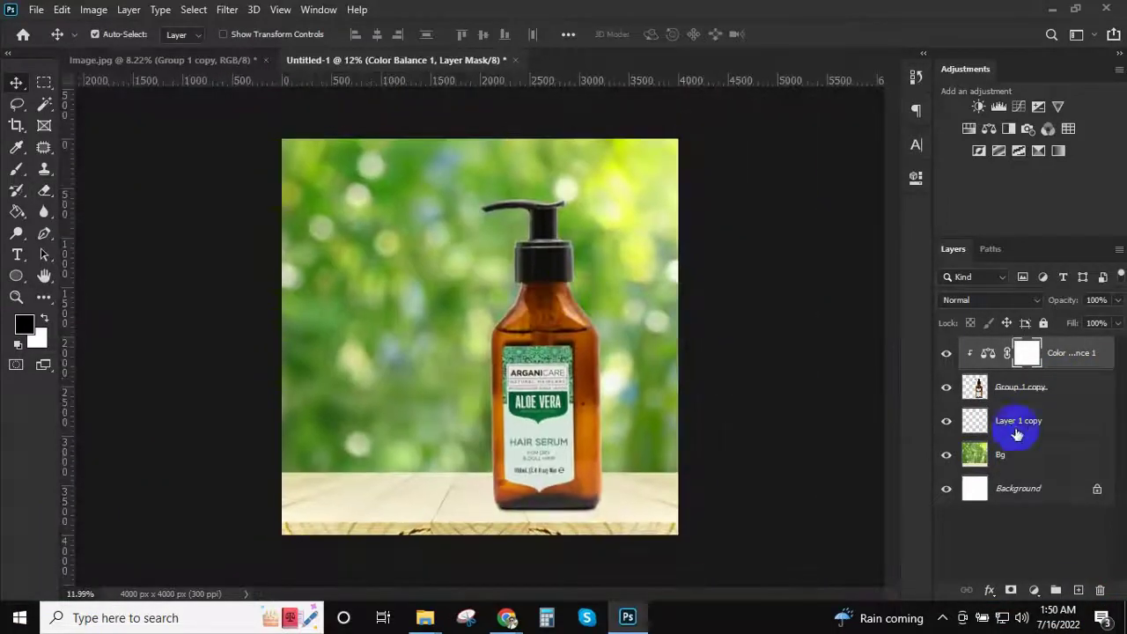
pyautogui.click(1024, 455)
# Place Bg copy above the bottle with an inverted mask and load the bottle's outline
pyautogui.moveTo(1021, 457); pyautogui.dragTo(1025, 380)
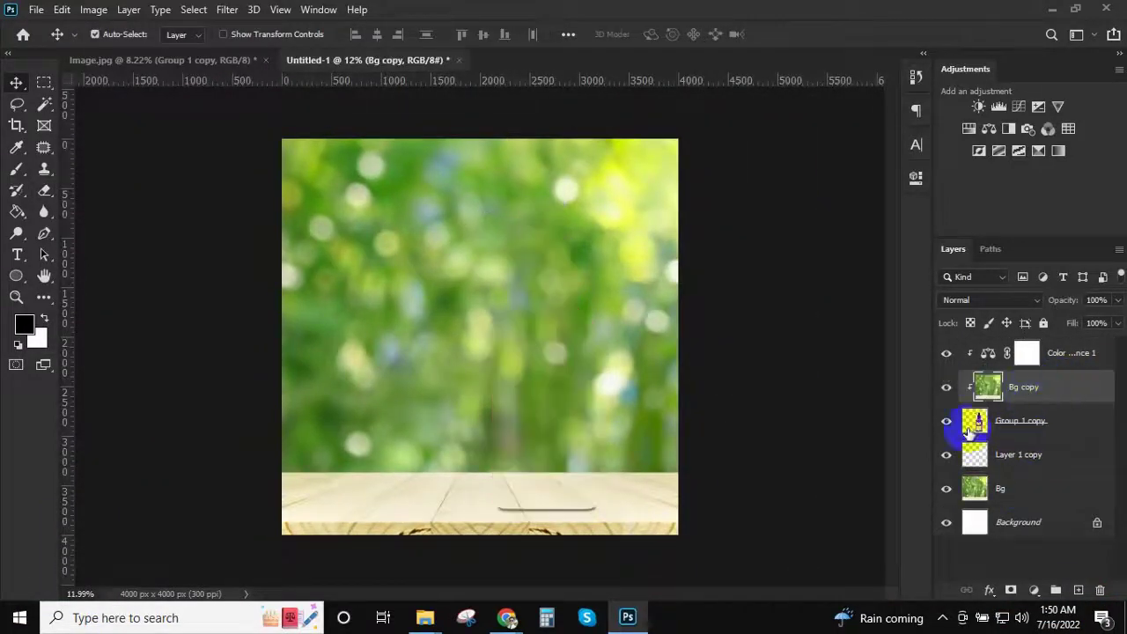
pyautogui.keyDown('alt'); pyautogui.click(980, 405); pyautogui.keyUp('alt')
pyautogui.click(1011, 589)
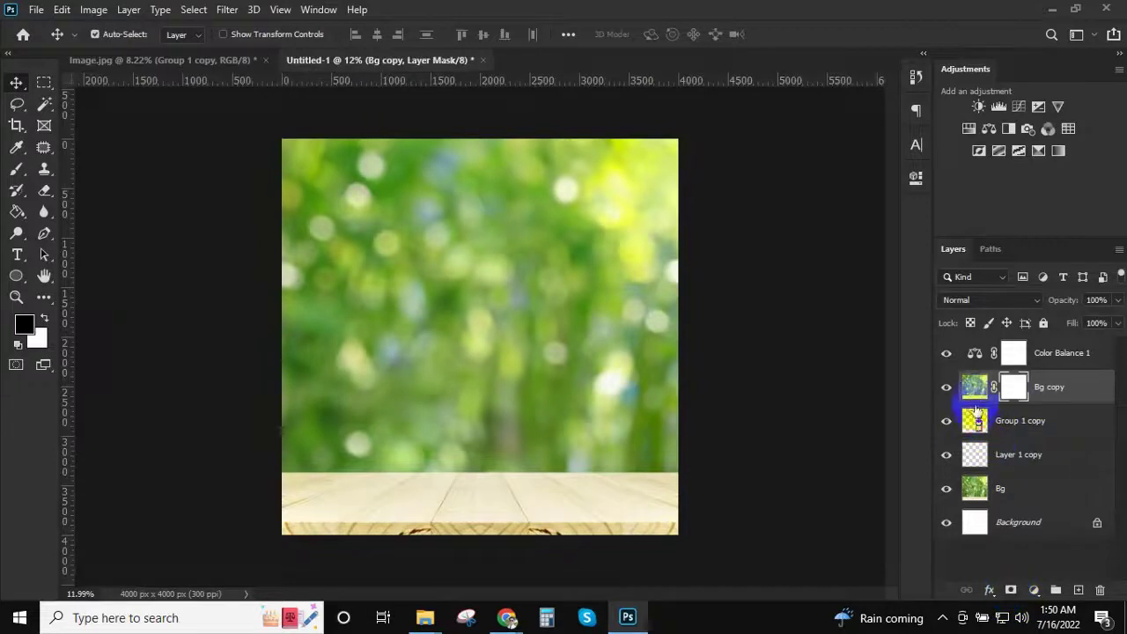
pyautogui.hotkey('ctrl', '0')
pyautogui.hotkey('ctrl', 'i')
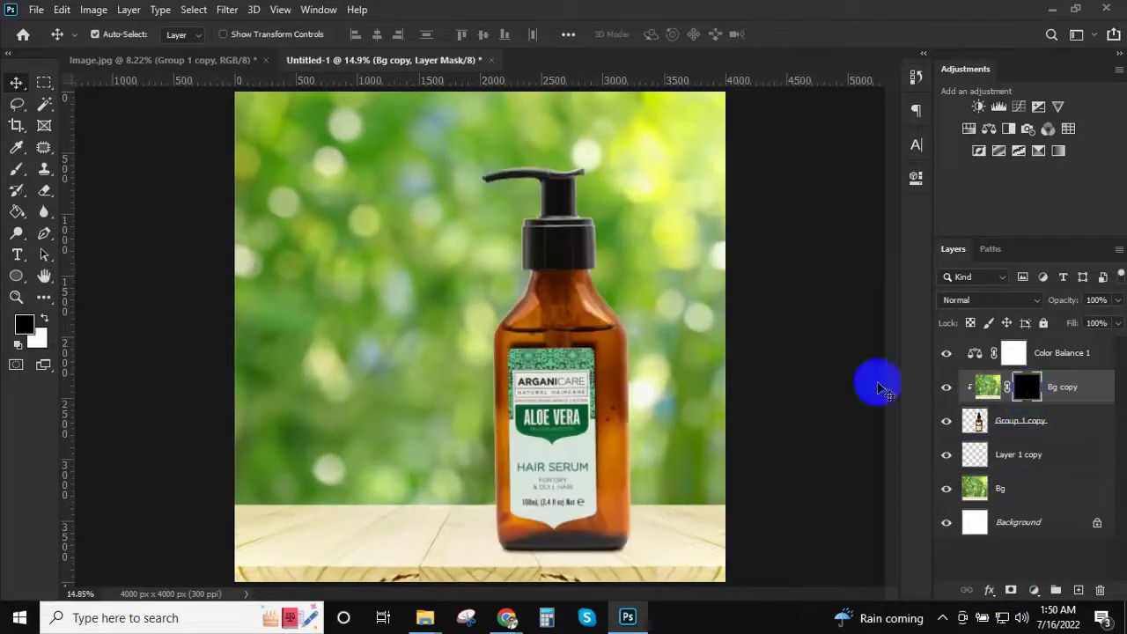
pyautogui.keyDown('ctrl'); pyautogui.click(974, 421); pyautogui.keyUp('ctrl')
pyautogui.keyDown('alt'); pyautogui.scroll(2, 652, 352); pyautogui.keyUp('alt')
# Reveal green over the bottle's shoulder and left side, then drop Bg copy to about 11% opacity
pyautogui.press('b')
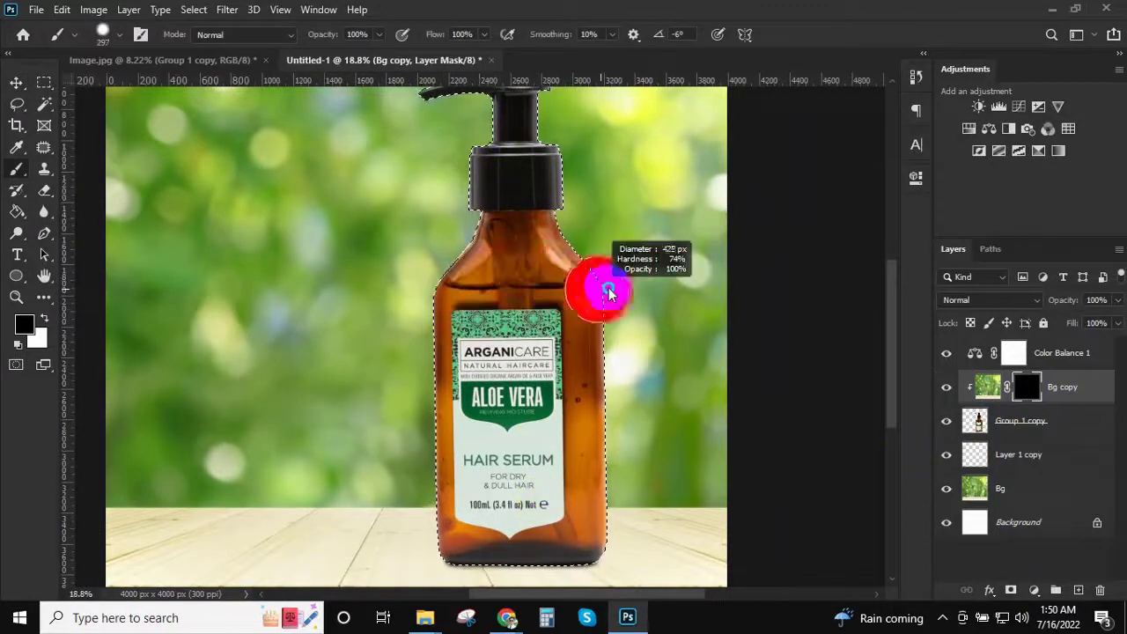
pyautogui.press('x')
pyautogui.moveTo(585, 251)
pyautogui.mouseDown()
pyautogui.moveTo(598, 237)
pyautogui.moveTo(606, 244)
pyautogui.moveTo(425, 254)
pyautogui.moveTo(617, 270)
pyautogui.moveTo(592, 434)
pyautogui.mouseUp()
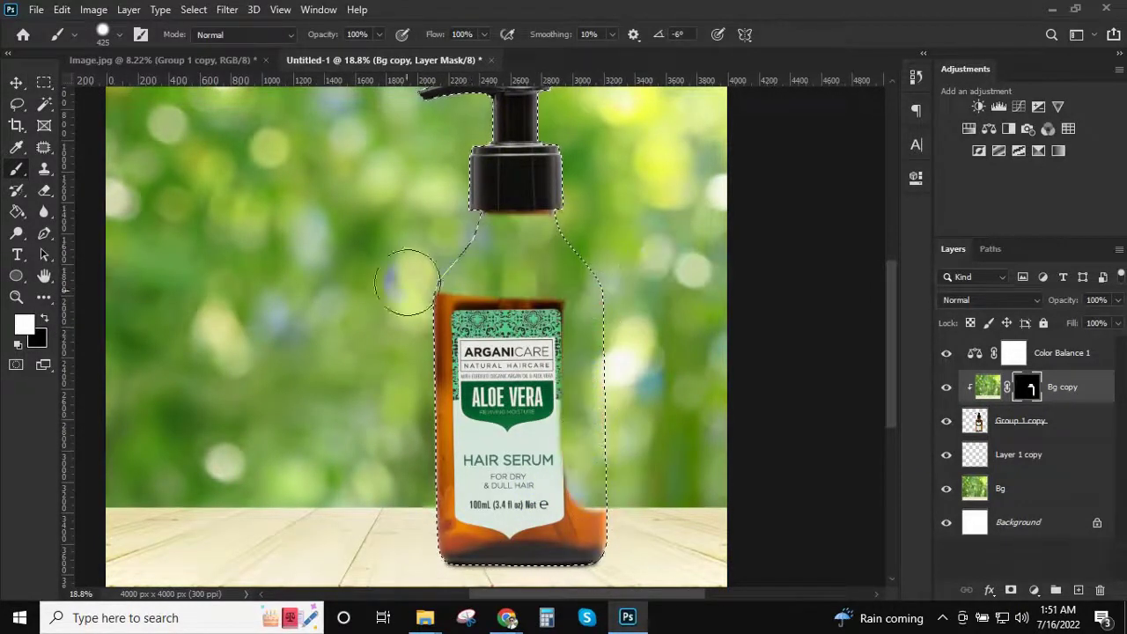
pyautogui.moveTo(408, 282); pyautogui.dragTo(417, 391)
pyautogui.hscroll(1, 605, 354)
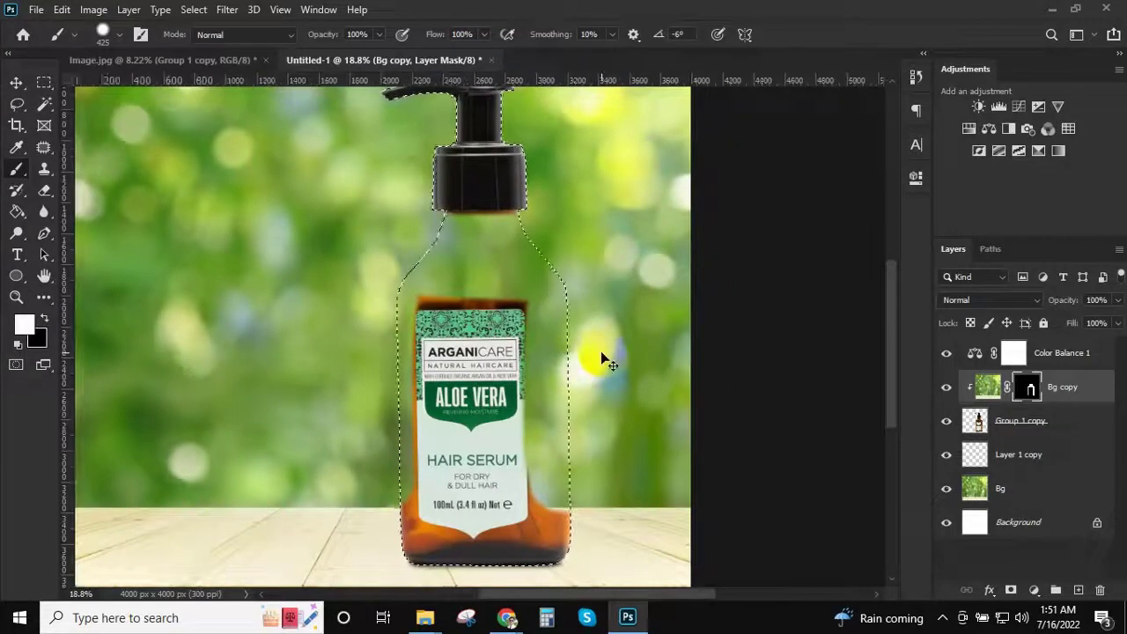
pyautogui.hotkey('ctrl', 'd')
pyautogui.moveTo(1045, 305); pyautogui.dragTo(1007, 291)
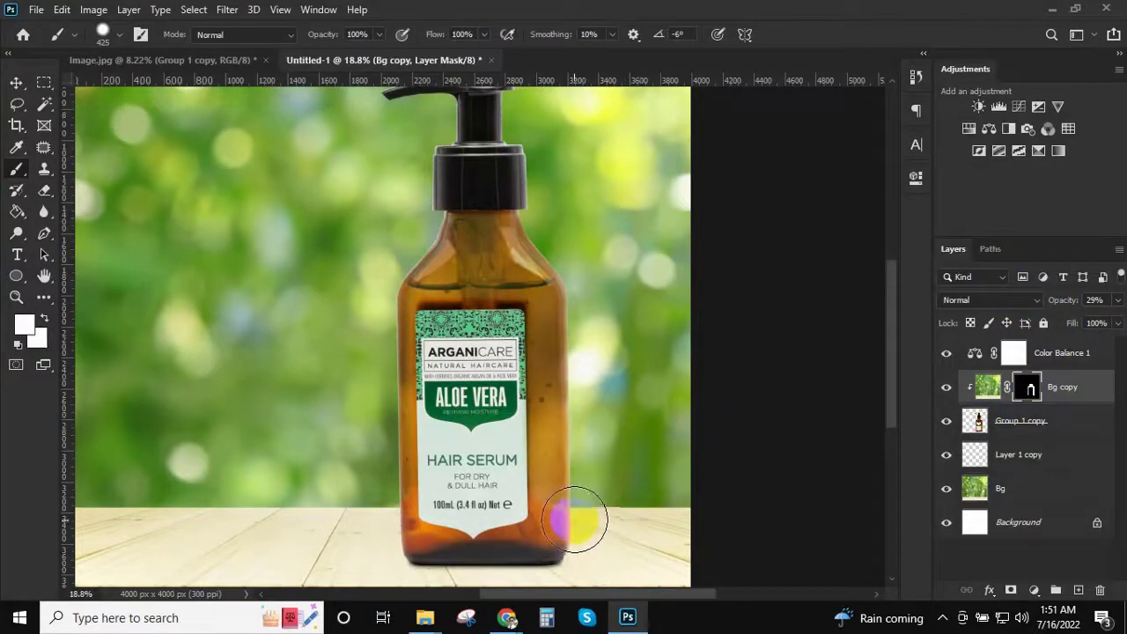
# Mask out the green to restore orange along the bottle's lower and right edges
pyautogui.press('x')
pyautogui.moveTo(575, 519)
pyautogui.mouseDown()
pyautogui.moveTo(548, 483)
pyautogui.moveTo(447, 455)
pyautogui.mouseUp()
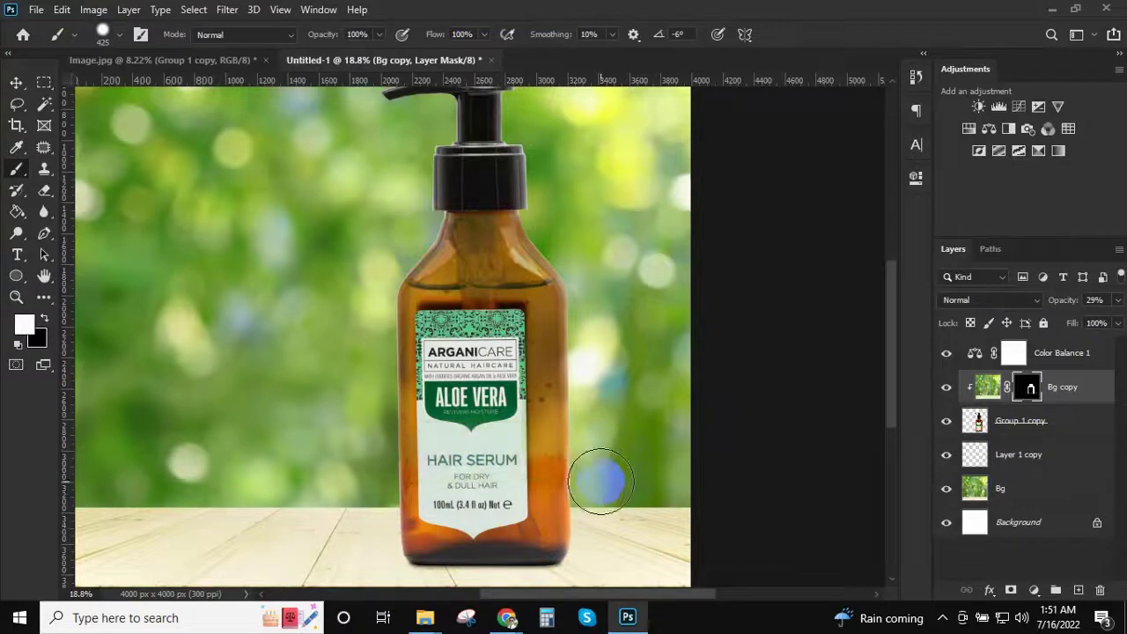
pyautogui.scroll(2, 558, 510)
pyautogui.moveTo(584, 359); pyautogui.dragTo(565, 361)
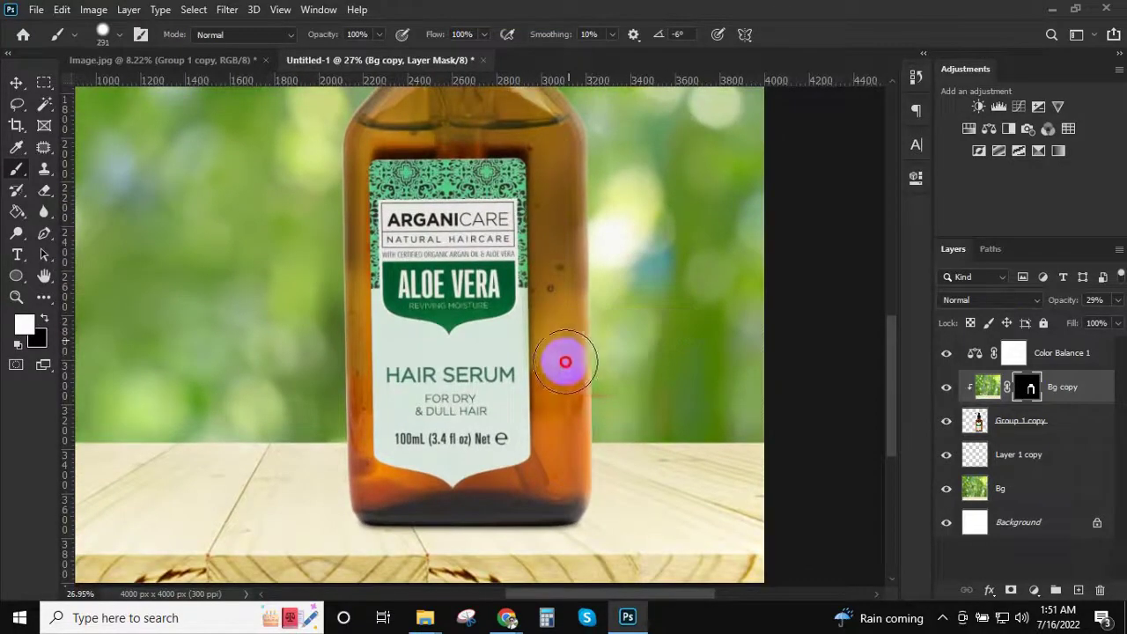
pyautogui.moveTo(567, 447); pyautogui.dragTo(586, 394)
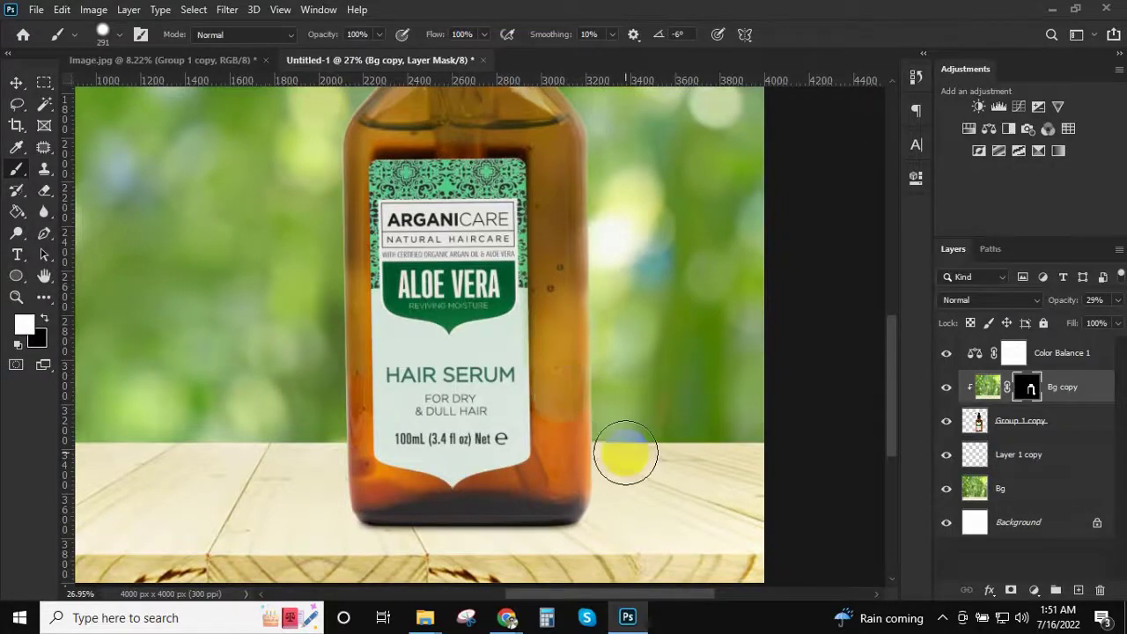
pyautogui.scroll(-2, 625, 457)
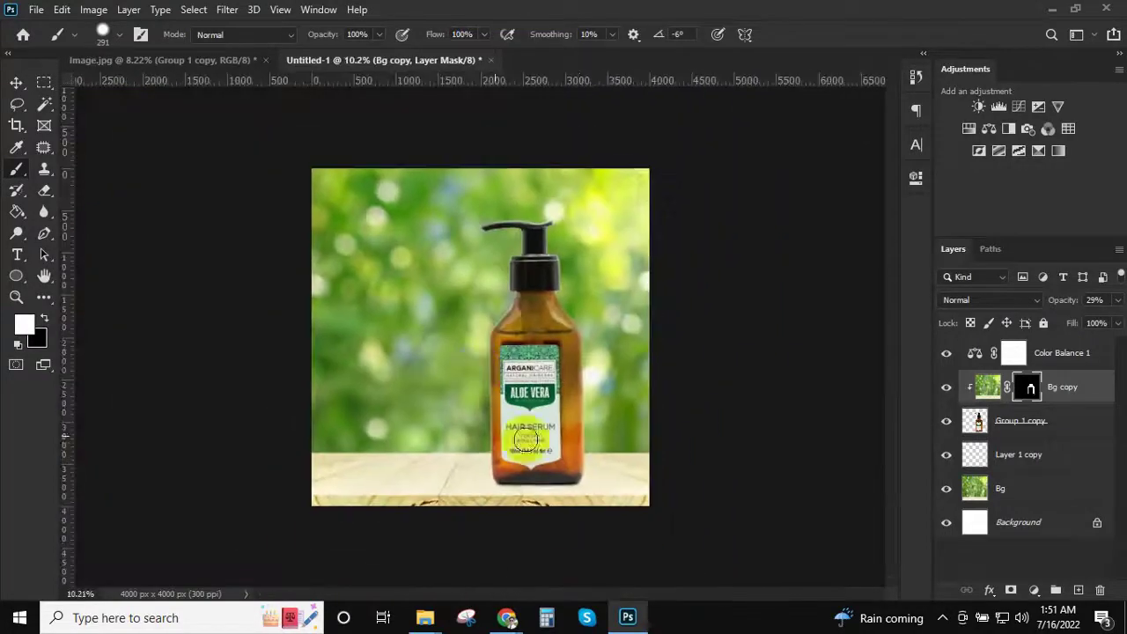
pyautogui.scroll(2, 617, 431)
pyautogui.scroll(1, 631, 393)
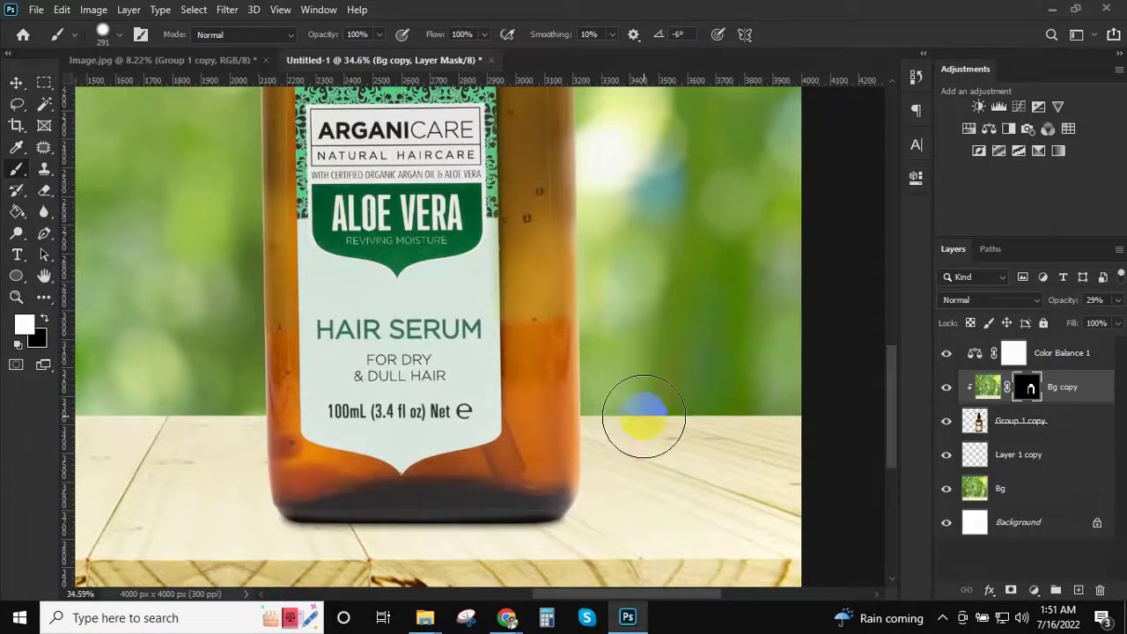
# Paint a light band across the bottle's mask, then select Group 1 copy
pyautogui.moveTo(238, 372)
pyautogui.mouseDown()
pyautogui.moveTo(489, 377)
pyautogui.moveTo(554, 401)
pyautogui.mouseUp()
pyautogui.moveTo(371, 361)
pyautogui.mouseDown()
pyautogui.moveTo(499, 374)
pyautogui.moveTo(326, 307)
pyautogui.moveTo(345, 354)
pyautogui.moveTo(332, 364)
pyautogui.moveTo(428, 390)
pyautogui.mouseUp()
pyautogui.press('x')
pyautogui.scroll(-3, 414, 378)
pyautogui.scroll(-2, 402, 364)
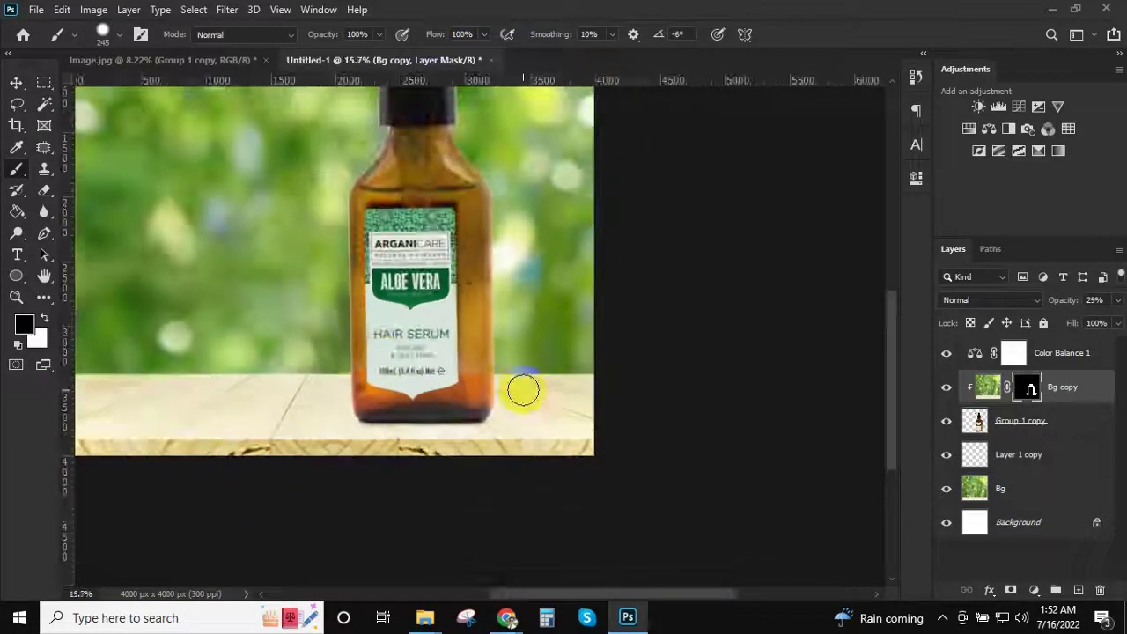
pyautogui.scroll(4, 470, 334)
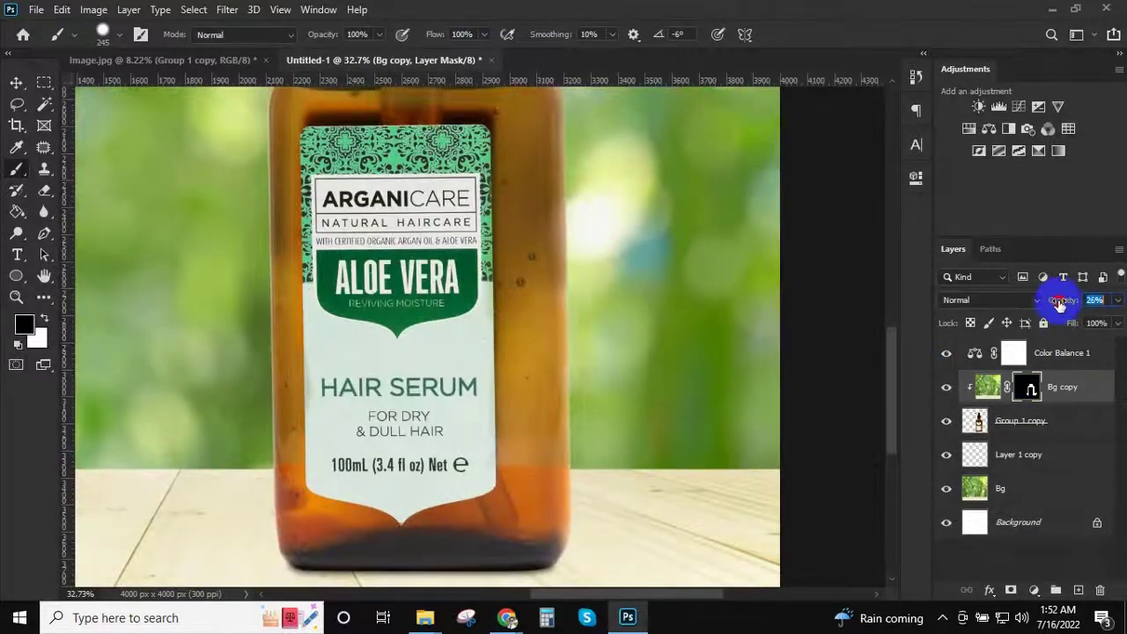
pyautogui.scroll(-3, 454, 288)
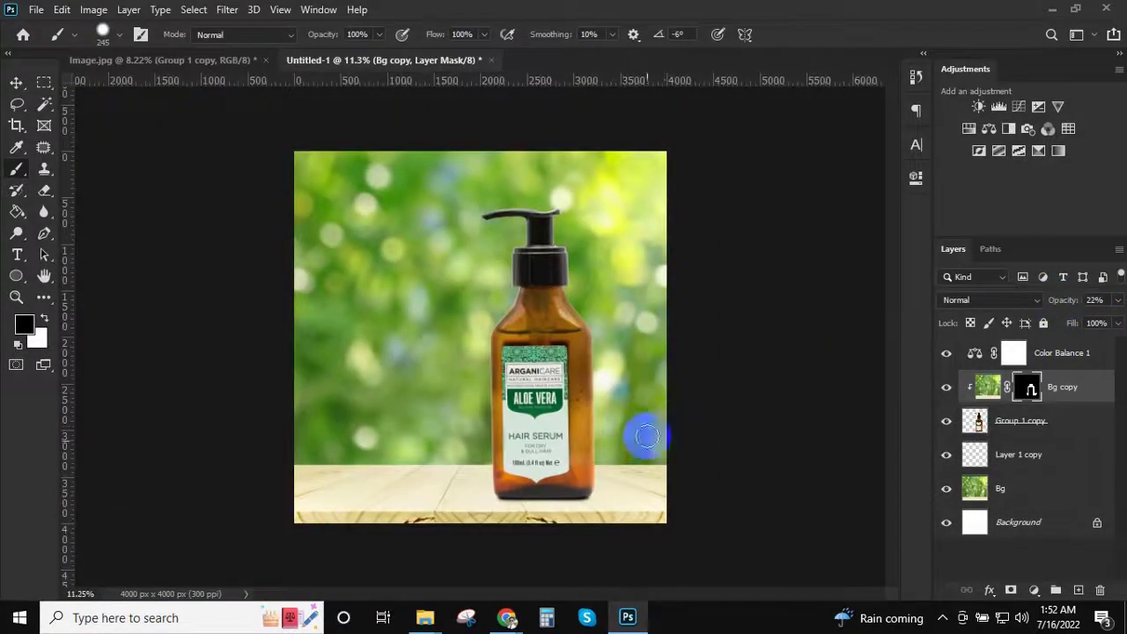
pyautogui.scroll(2, 615, 438)
pyautogui.scroll(2, 606, 537)
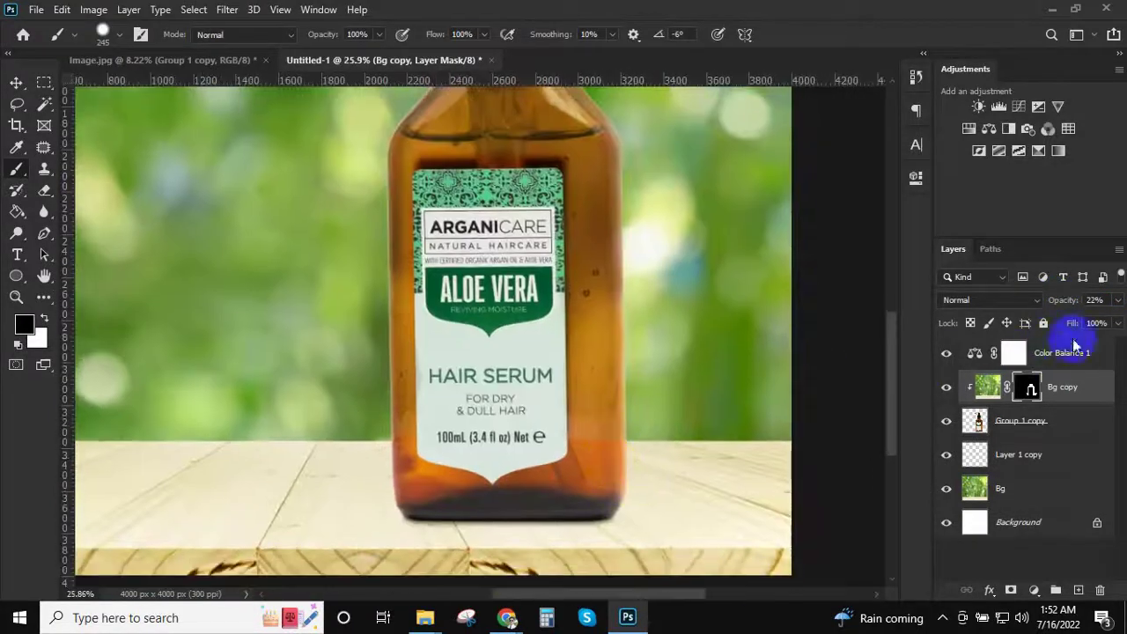
pyautogui.scroll(-2, 584, 327)
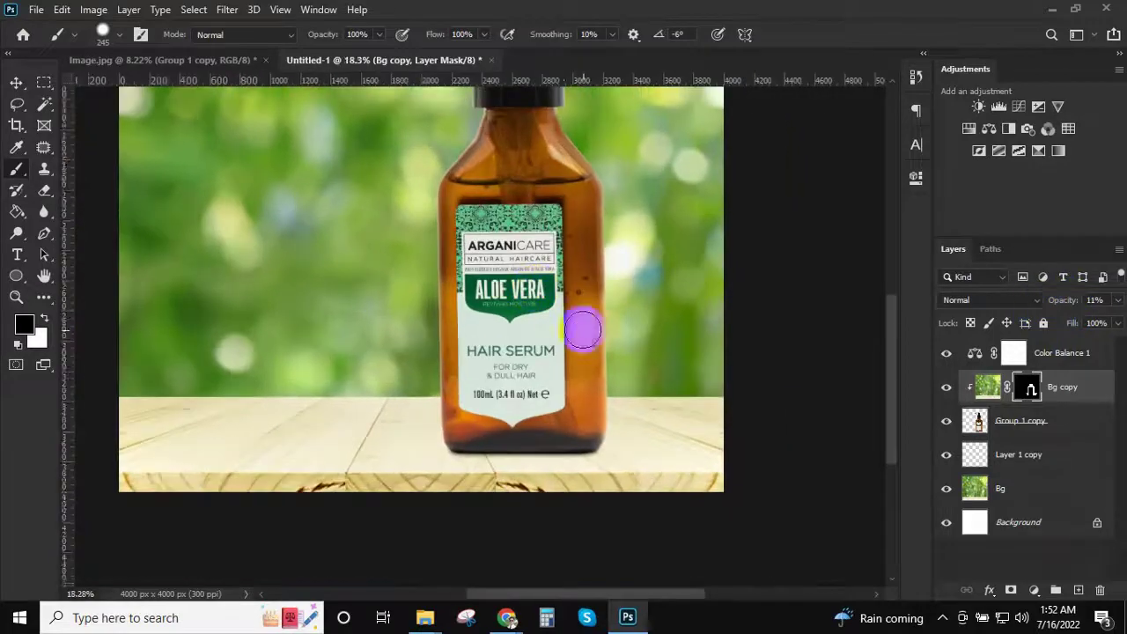
pyautogui.scroll(4, 584, 234)
pyautogui.scroll(-5, 584, 234)
pyautogui.click(1027, 423)
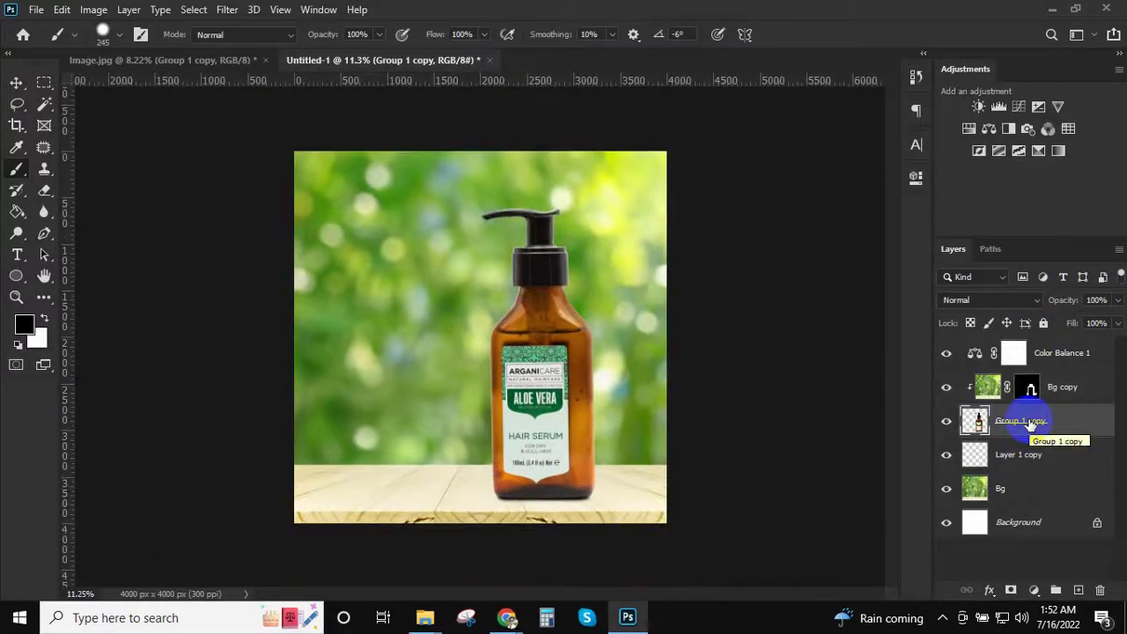
# Draw a wide white rectangle across the top of the poster
pyautogui.moveTo(15, 276); pyautogui.dragTo(61, 261)
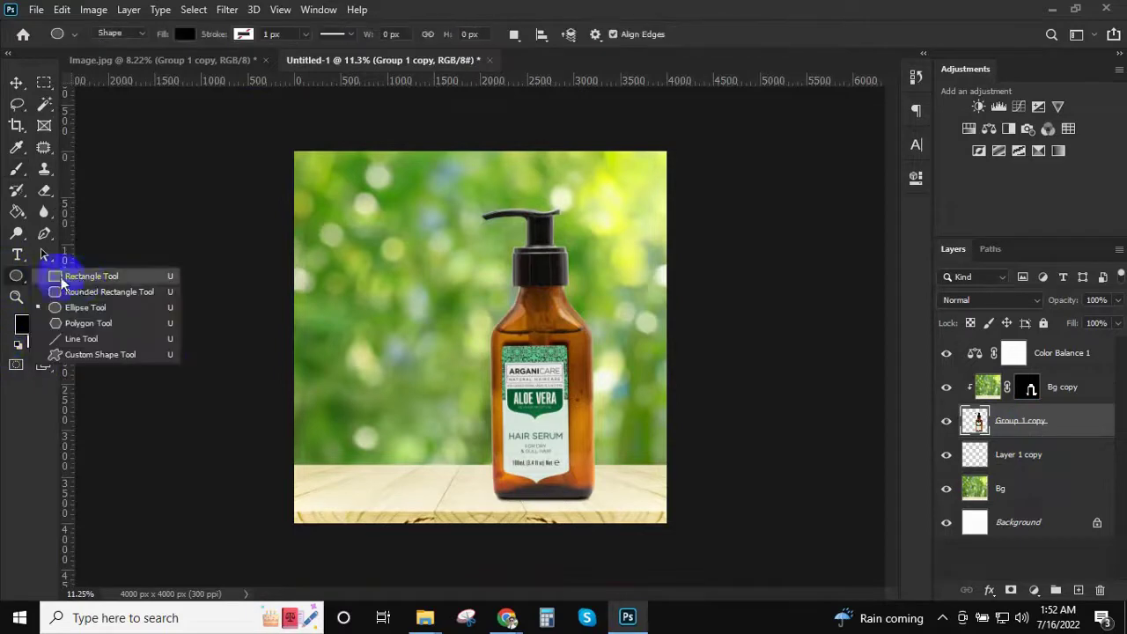
pyautogui.click(1074, 356)
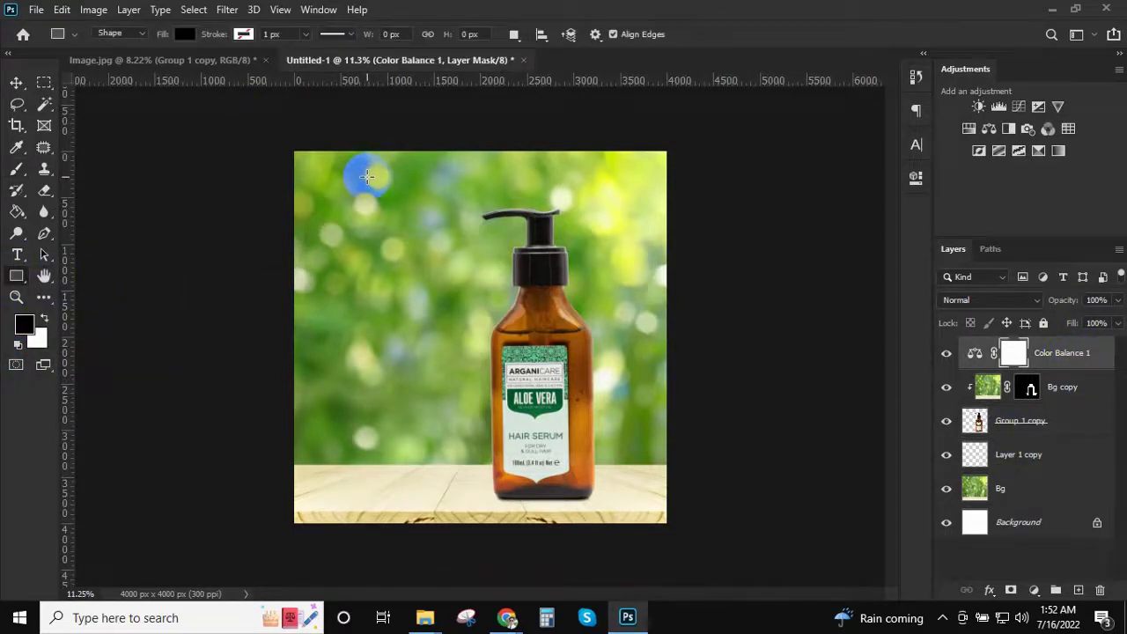
pyautogui.moveTo(161, 113); pyautogui.dragTo(765, 205)
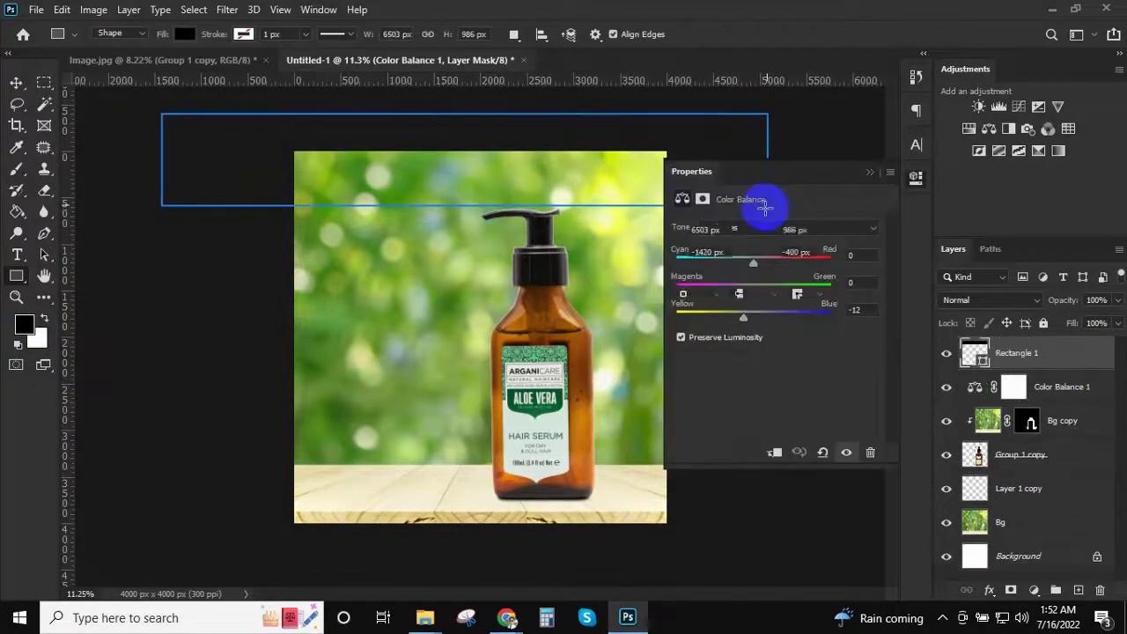
pyautogui.click(916, 177)
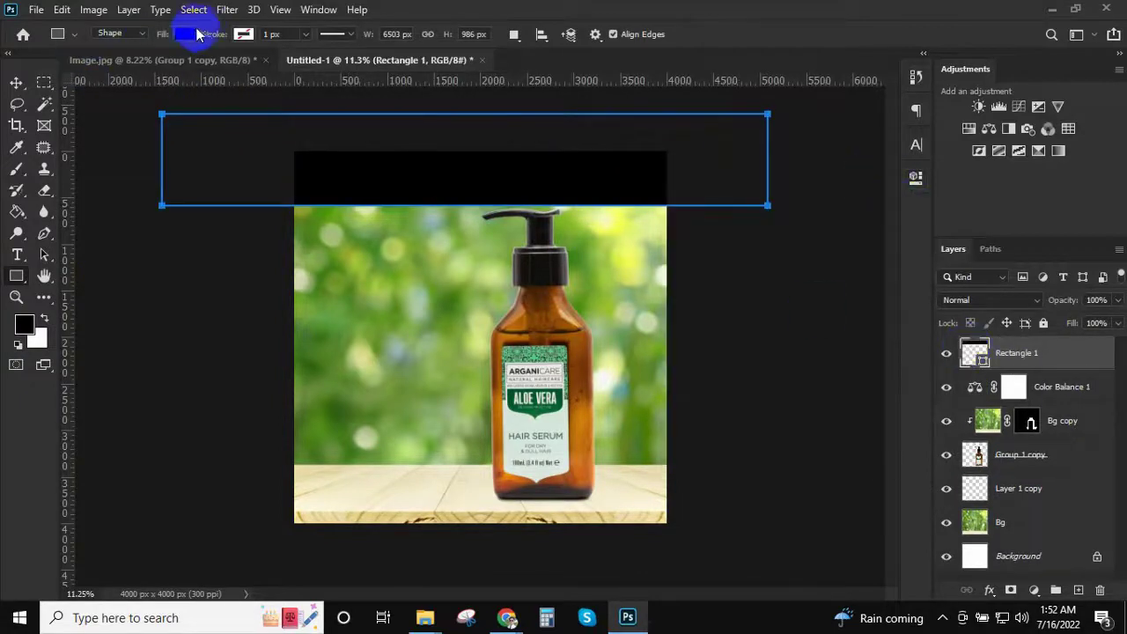
pyautogui.click(197, 34)
pyautogui.click(284, 119)
pyautogui.click(689, 205)
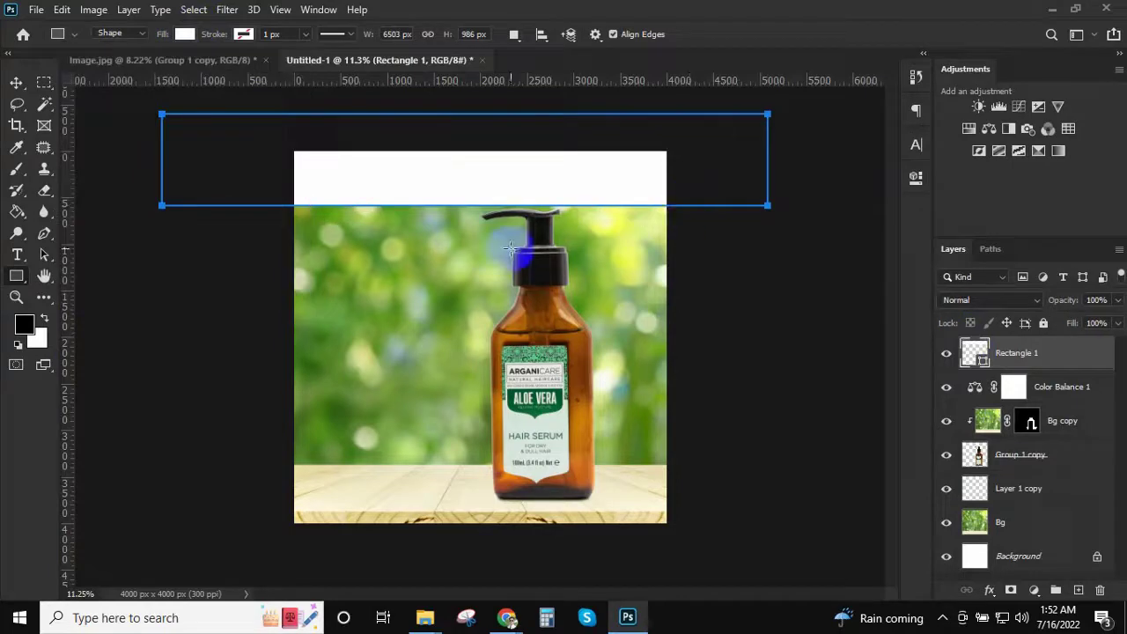
# Add an anchor to the rectangle's bottom edge and bend it into a wave
pyautogui.moveTo(44, 234); pyautogui.dragTo(124, 279)
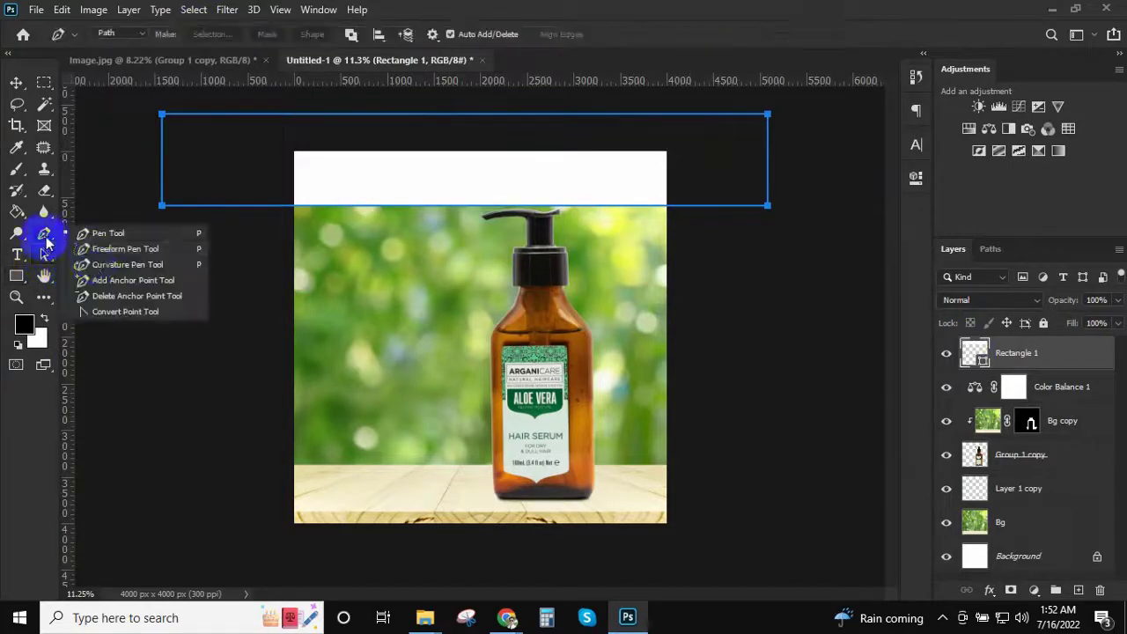
pyautogui.moveTo(529, 205); pyautogui.dragTo(530, 214)
pyautogui.scroll(3, 531, 214)
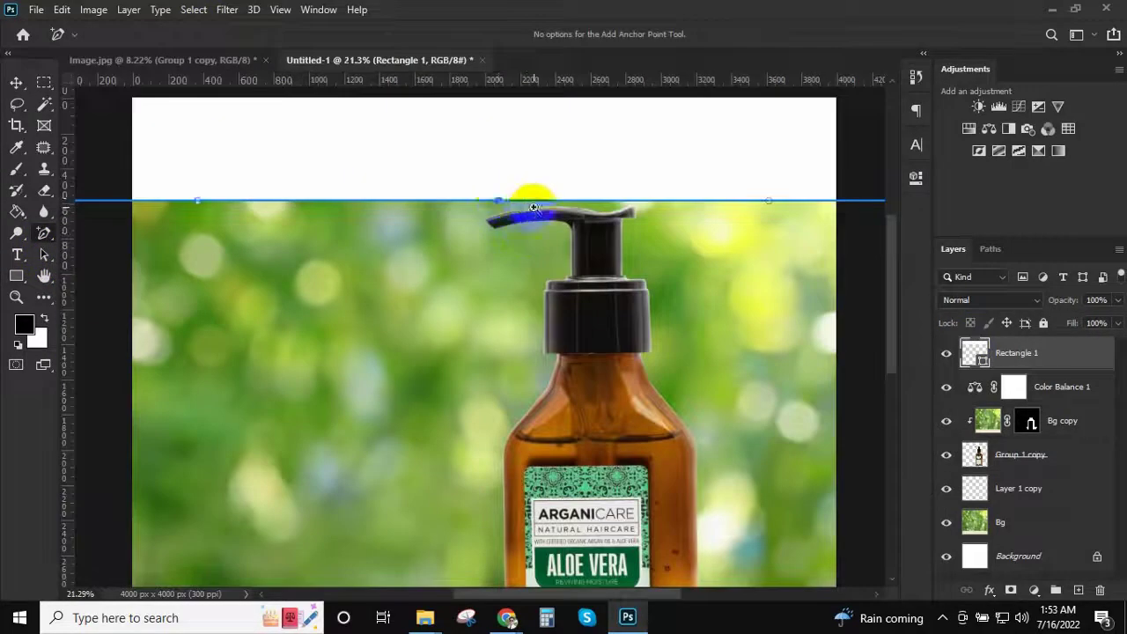
pyautogui.scroll(-2, 528, 189)
pyautogui.click(668, 177)
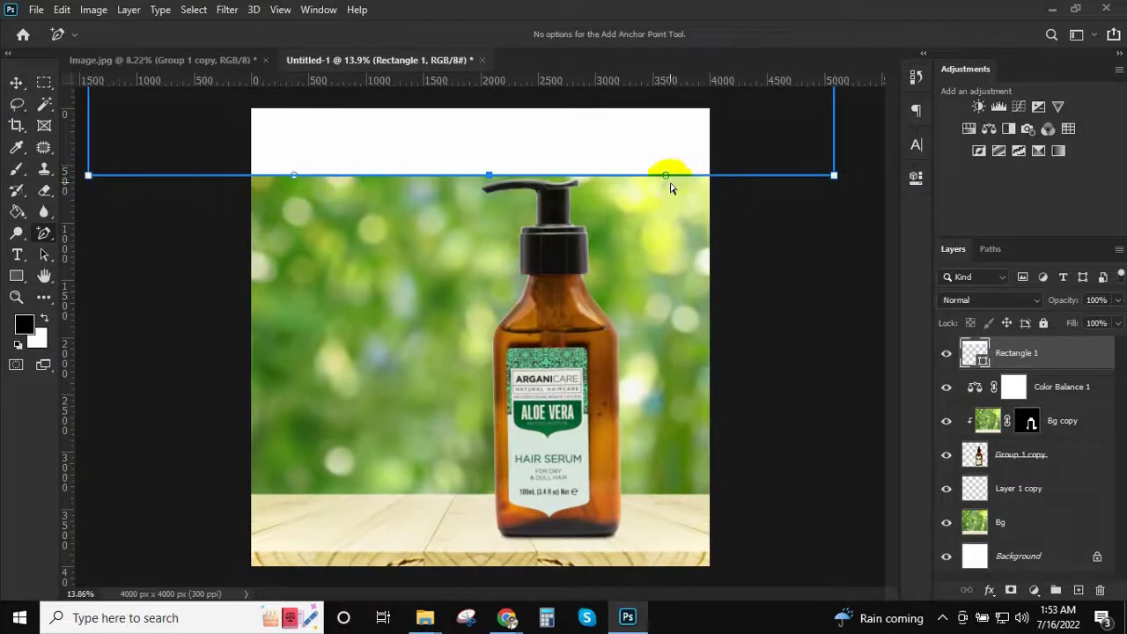
pyautogui.moveTo(666, 177); pyautogui.dragTo(301, 230)
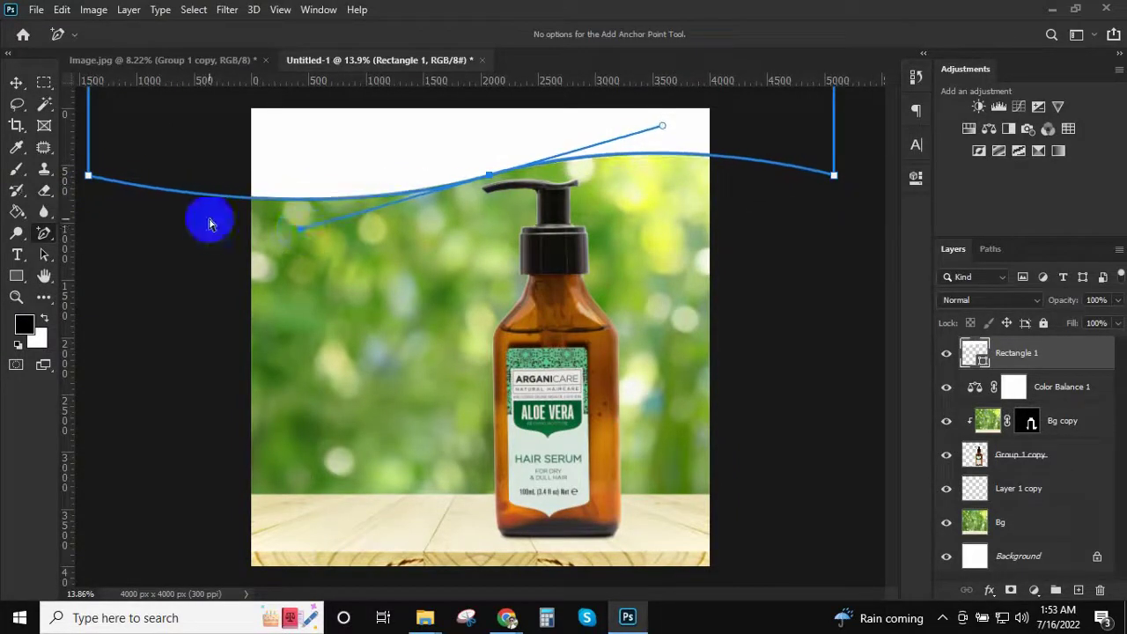
pyautogui.press('Escape')
pyautogui.scroll(-3, 473, 259)
pyautogui.scroll(2, 551, 299)
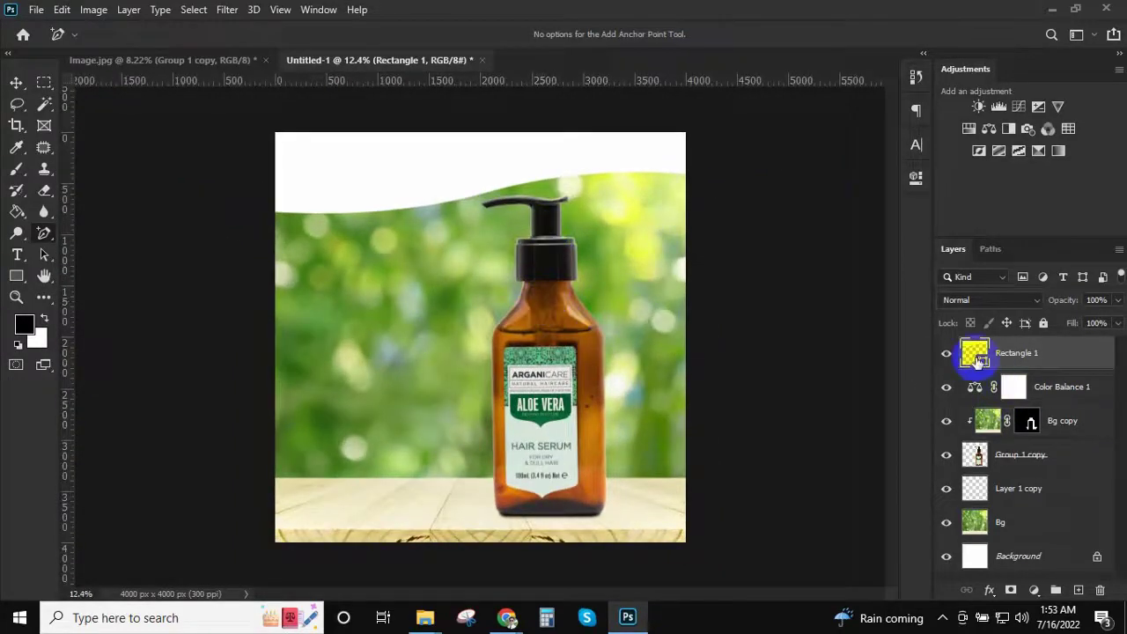
# Refine the left side of the wave curve on Rectangle 1
pyautogui.click(581, 179)
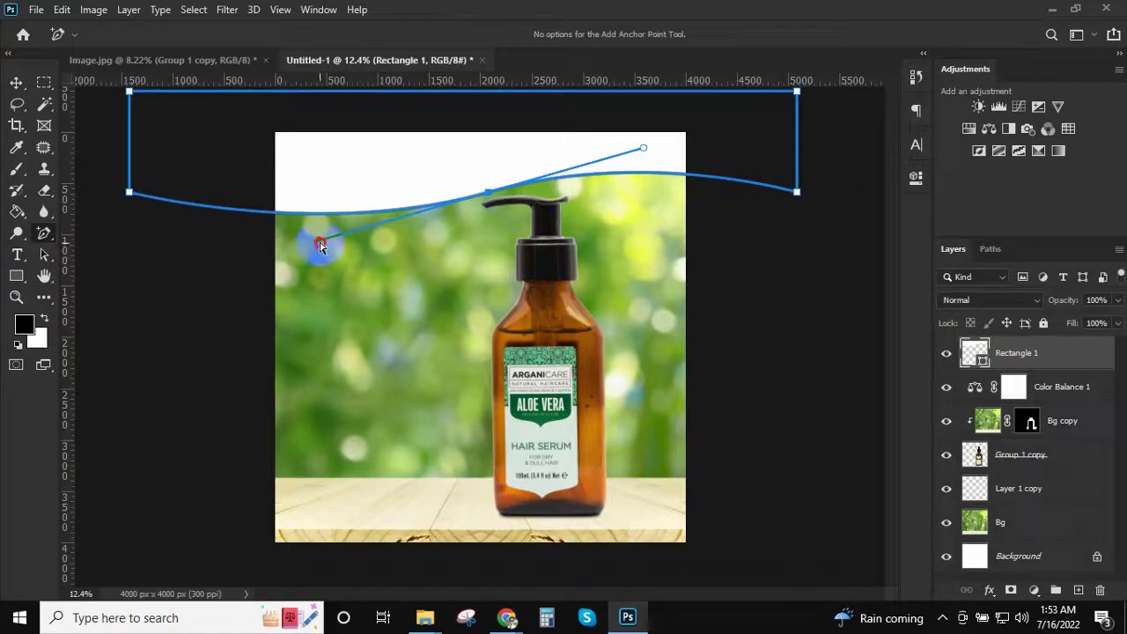
pyautogui.moveTo(131, 192); pyautogui.dragTo(202, 259)
pyautogui.press('Escape')
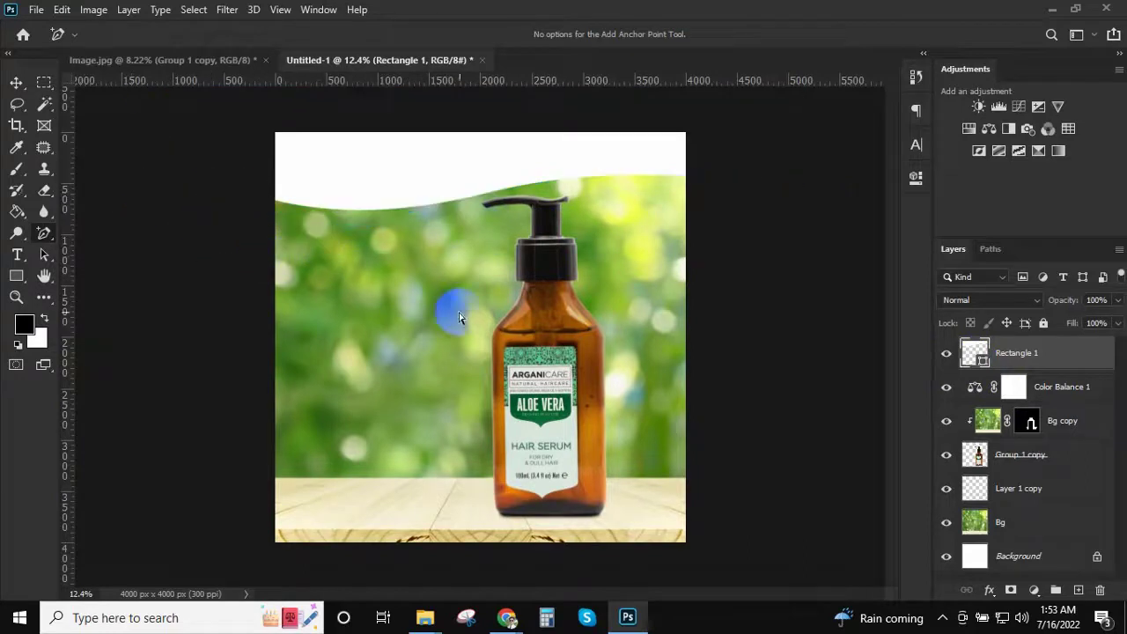
pyautogui.scroll(-2, 459, 317)
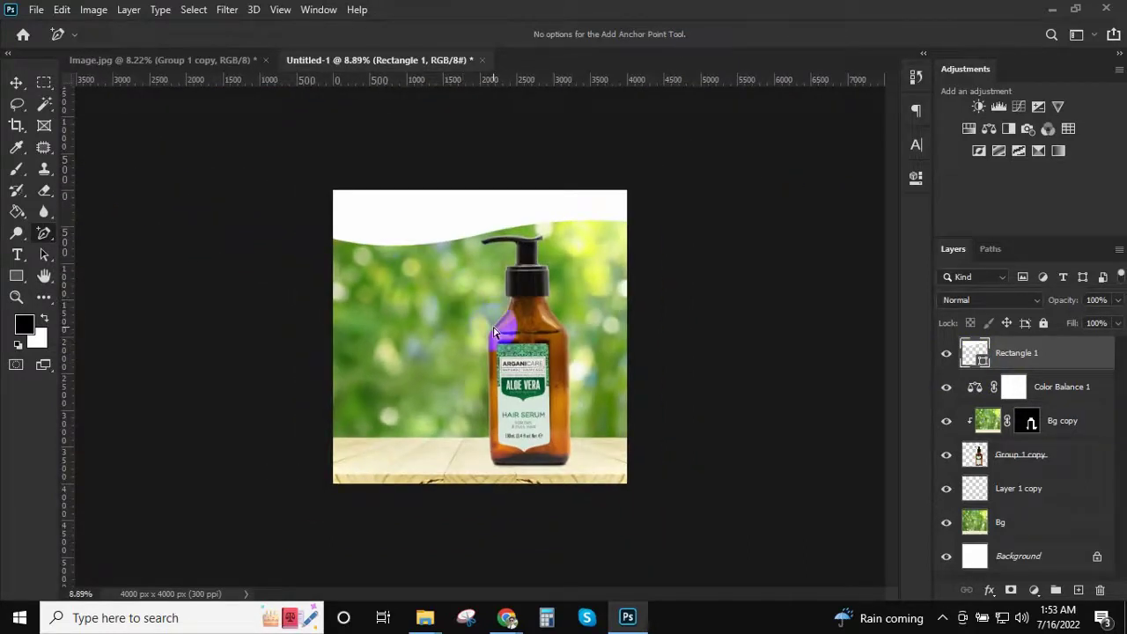
pyautogui.scroll(2, 502, 348)
pyautogui.scroll(1, 475, 295)
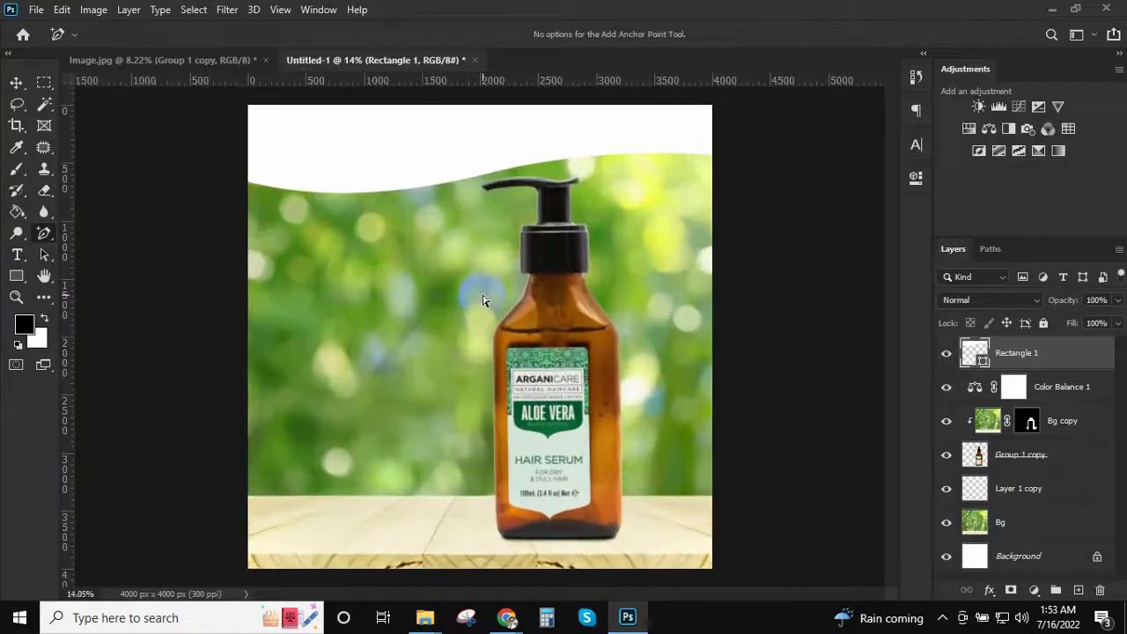
pyautogui.press('v')
pyautogui.scroll(2, 461, 156)
pyautogui.scroll(-1, 478, 182)
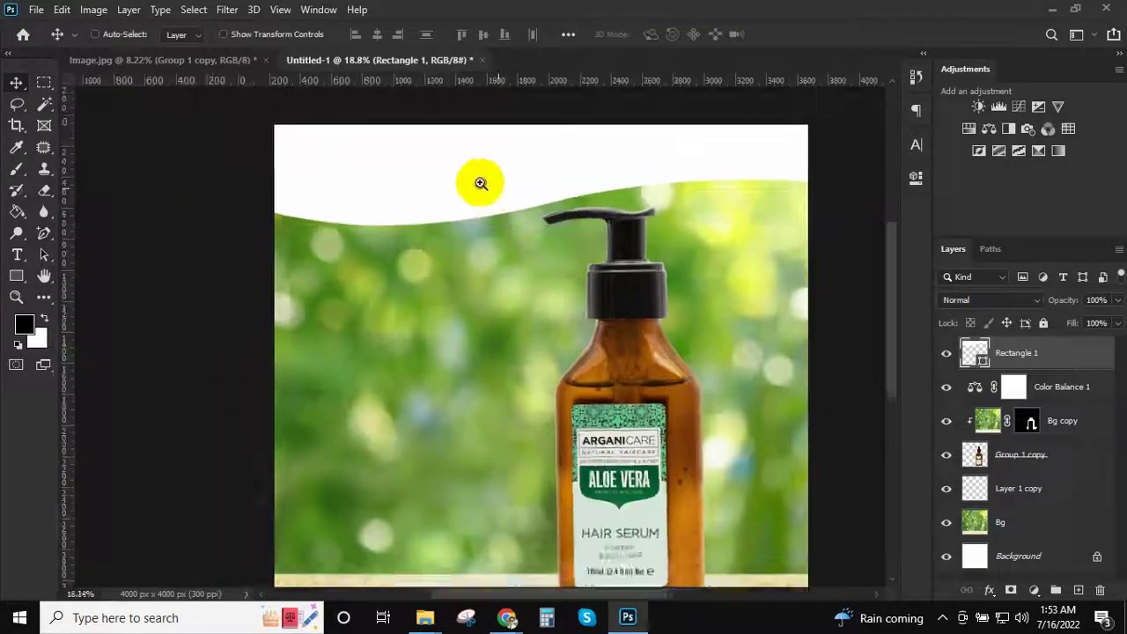
pyautogui.scroll(-1, 528, 290)
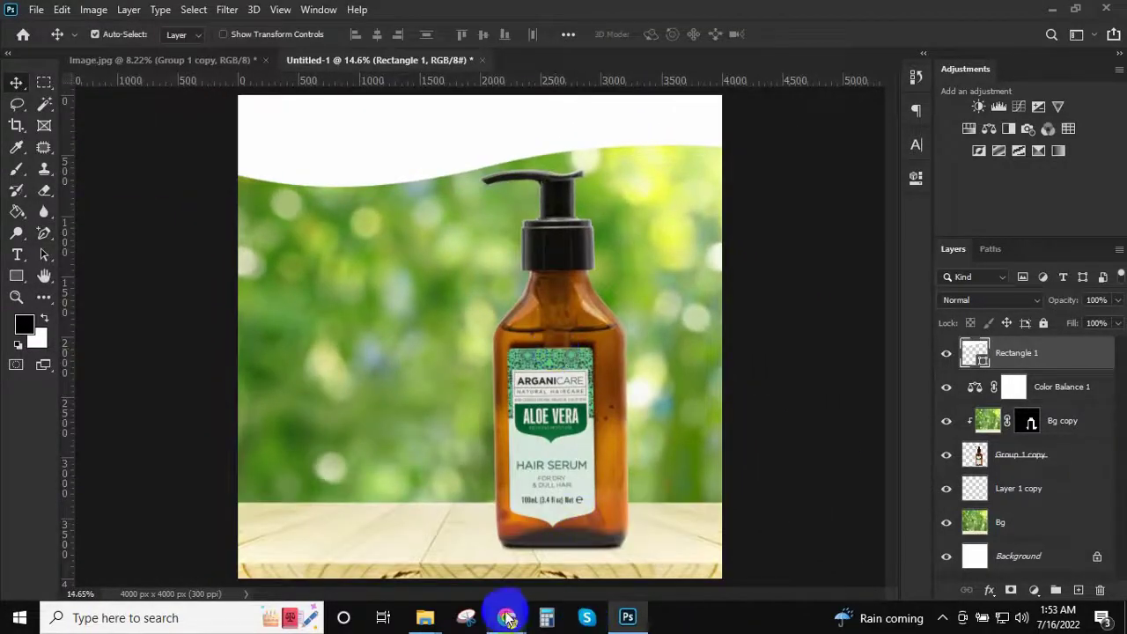
# Open the Text file from the project folder, select its heading text, and return to Photoshop
pyautogui.click(424, 617)
pyautogui.rightClick(632, 164)
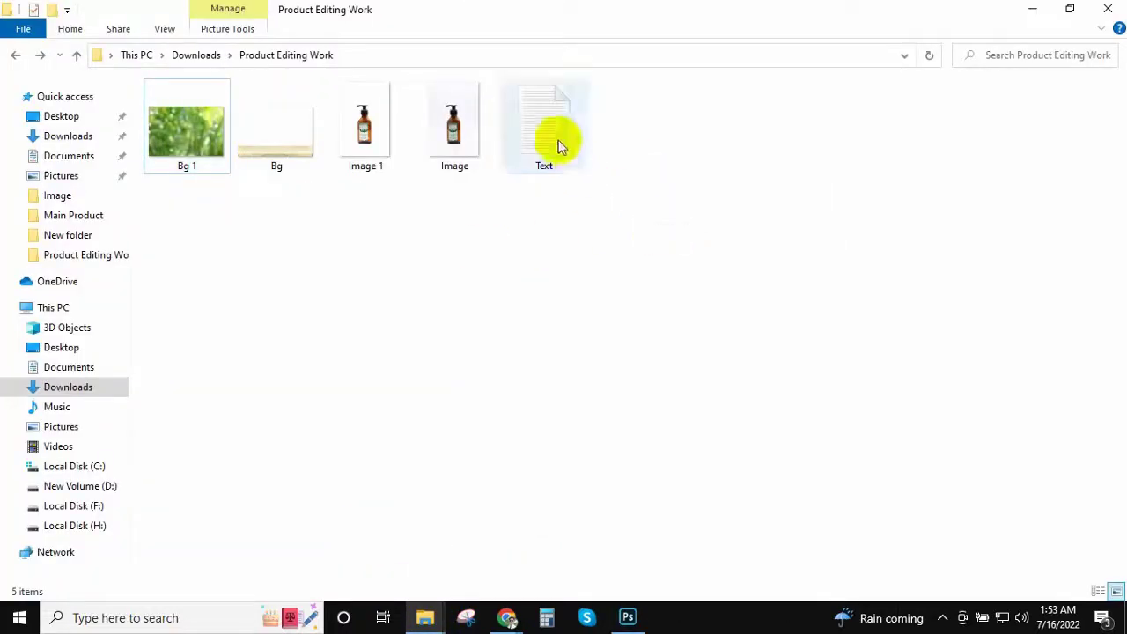
pyautogui.doubleClick(554, 145)
pyautogui.hotkey('ctrl', 'a')
pyautogui.click(598, 407)
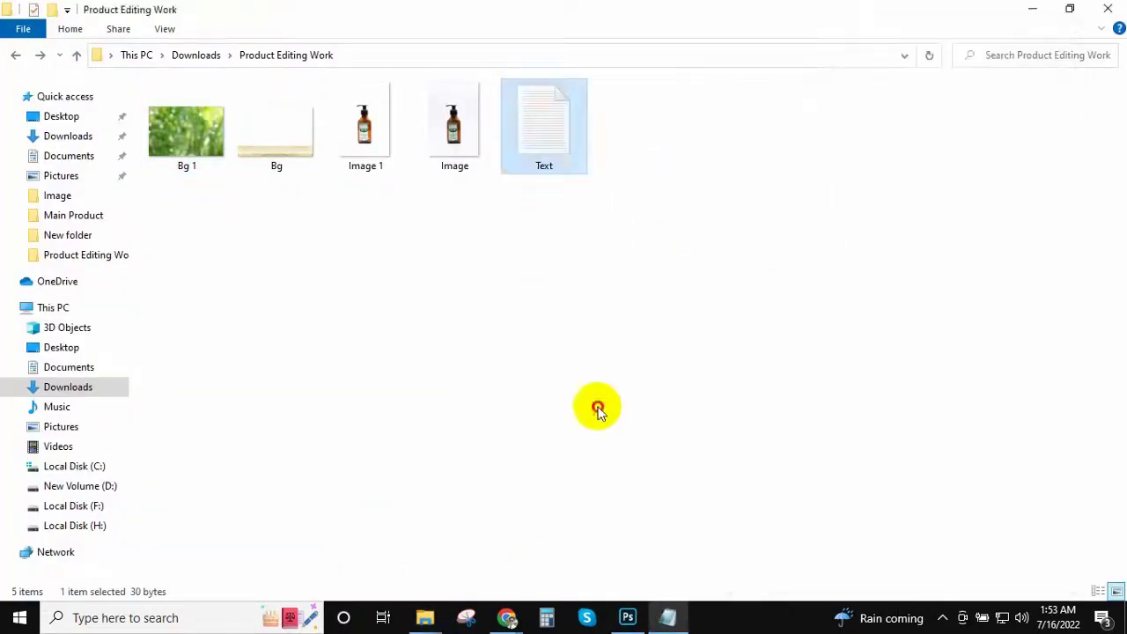
pyautogui.click(627, 618)
# Set the text colour to dark grey and start a text box in the white header
pyautogui.press('t')
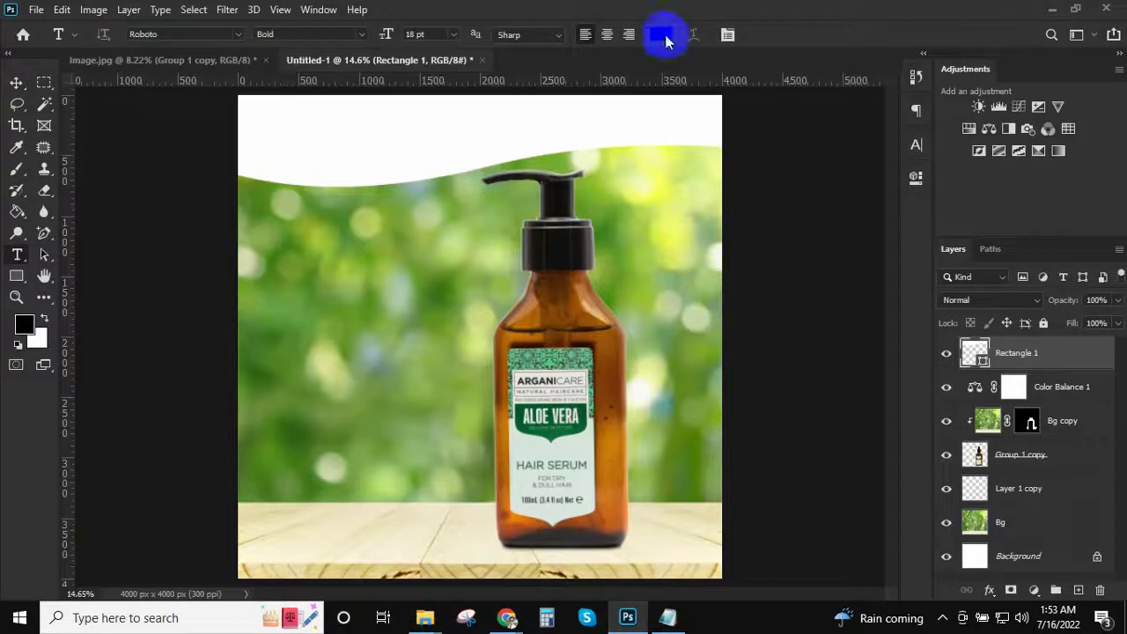
pyautogui.click(662, 33)
pyautogui.click(692, 433)
pyautogui.click(1067, 269)
pyautogui.scroll(3, 437, 182)
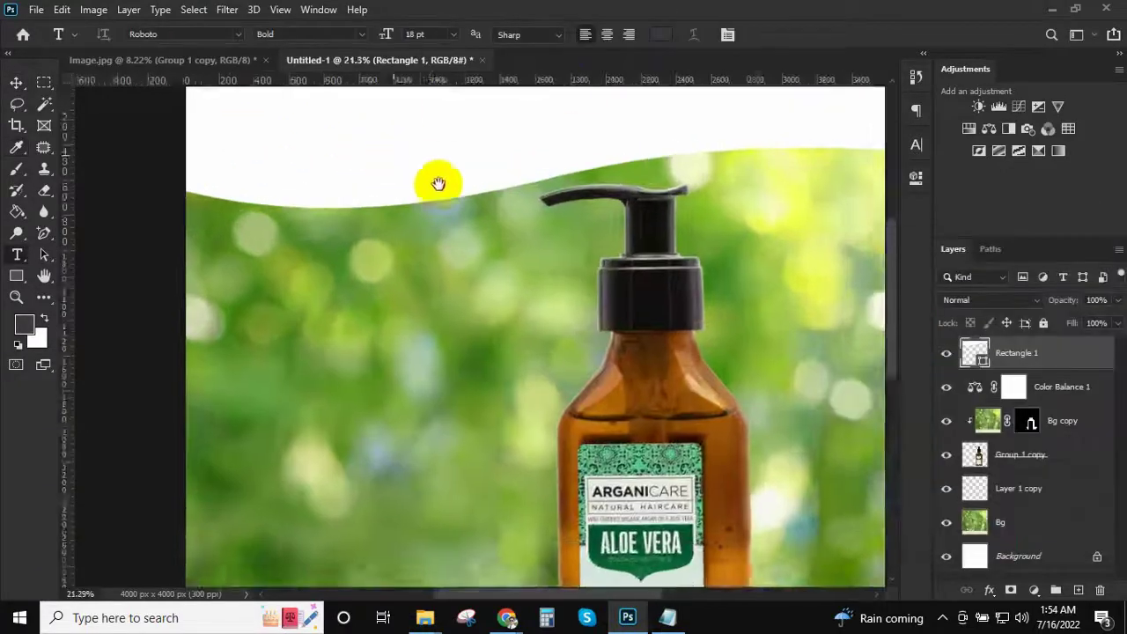
pyautogui.click(294, 163)
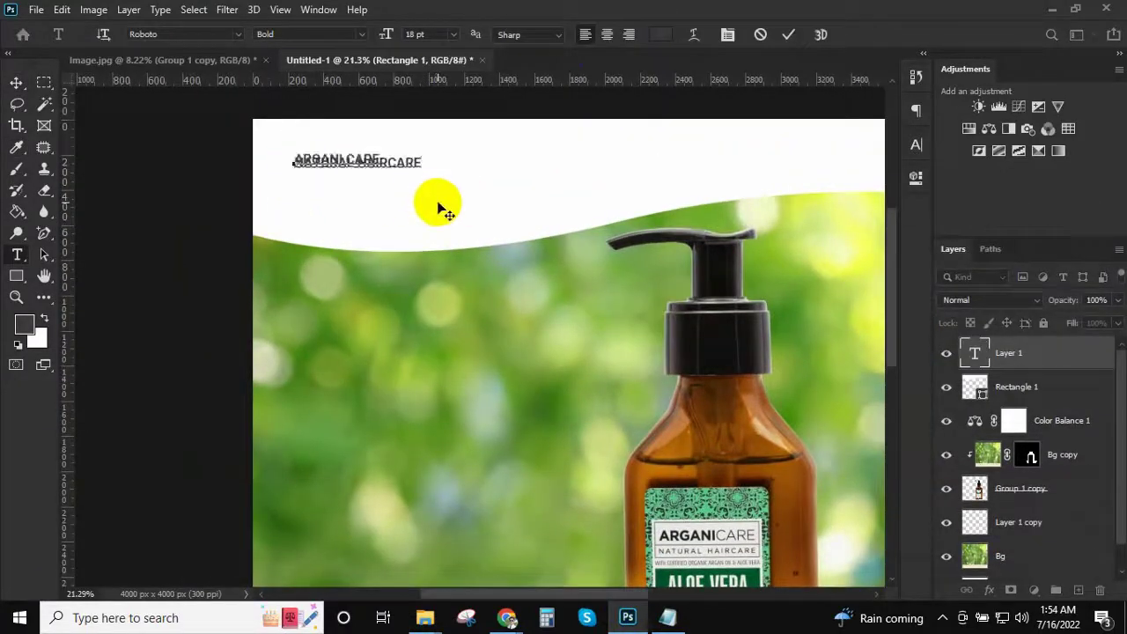
# Increase the line spacing of the pasted ARGANI CARE / NATURAL HAIRCARE heading
pyautogui.hotkey('ctrl', 'a')
pyautogui.click(916, 145)
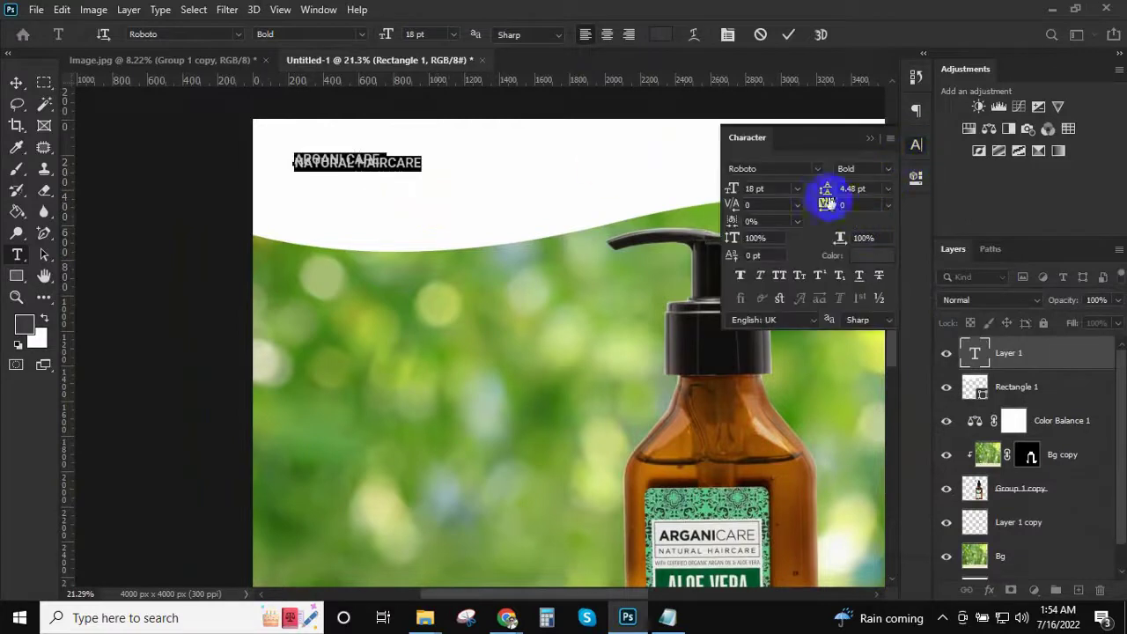
pyautogui.moveTo(828, 191); pyautogui.dragTo(840, 198)
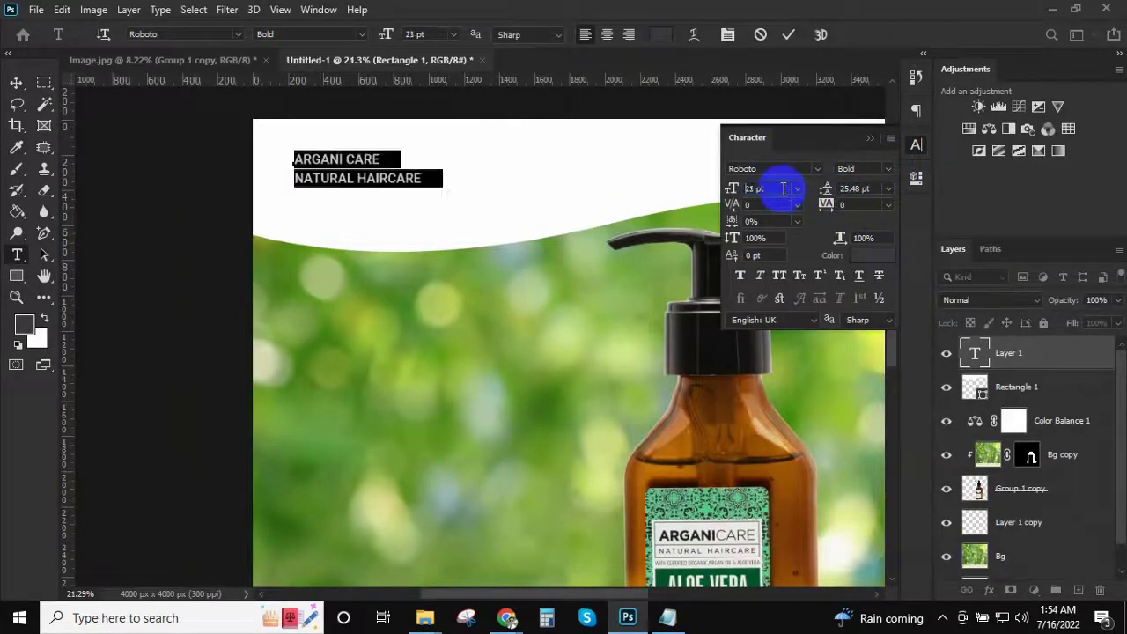
pyautogui.scroll(10, 783, 189)
pyautogui.scroll(9, 782, 188)
pyautogui.scroll(4, 783, 188)
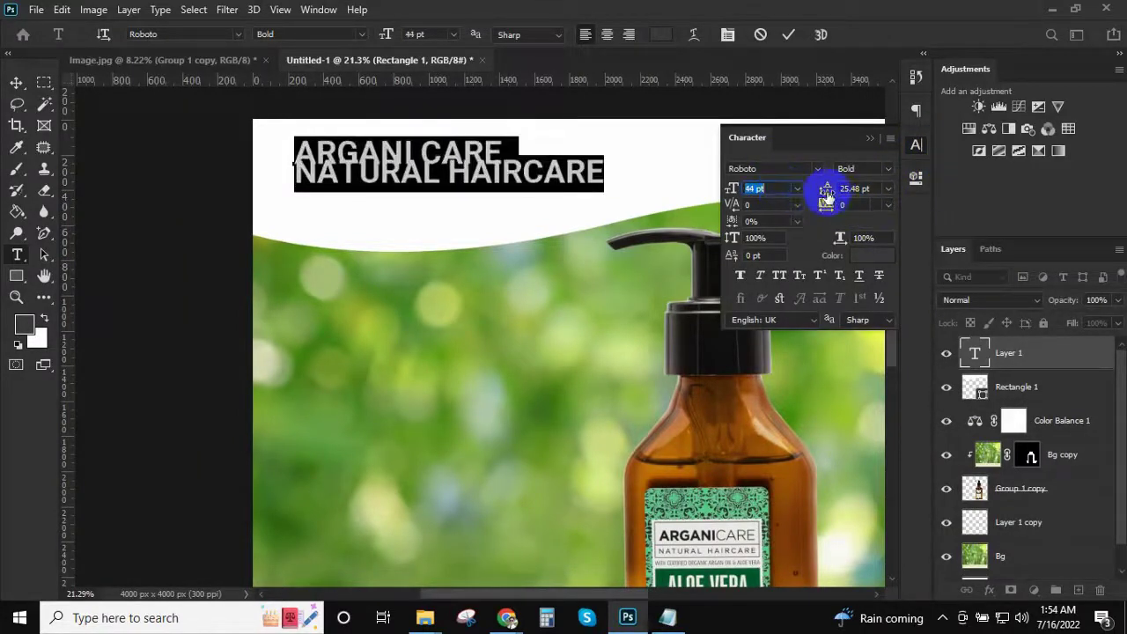
pyautogui.moveTo(827, 194); pyautogui.dragTo(845, 201)
pyautogui.click(788, 34)
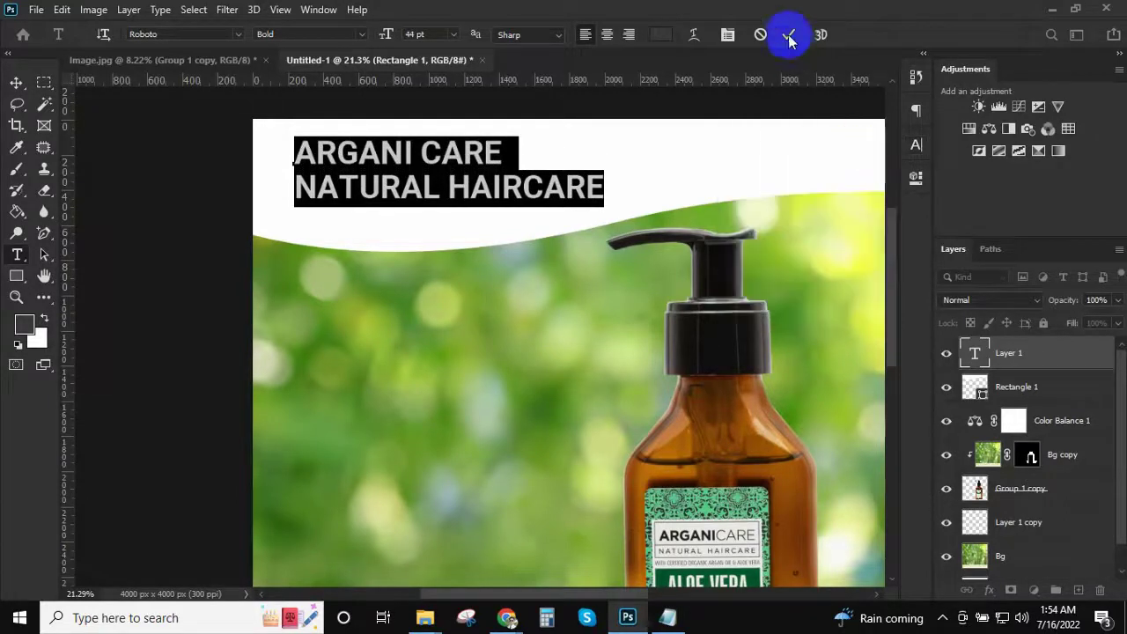
# Enlarge the ARGANI CARE line to 55 pt
pyautogui.moveTo(500, 154); pyautogui.dragTo(295, 152)
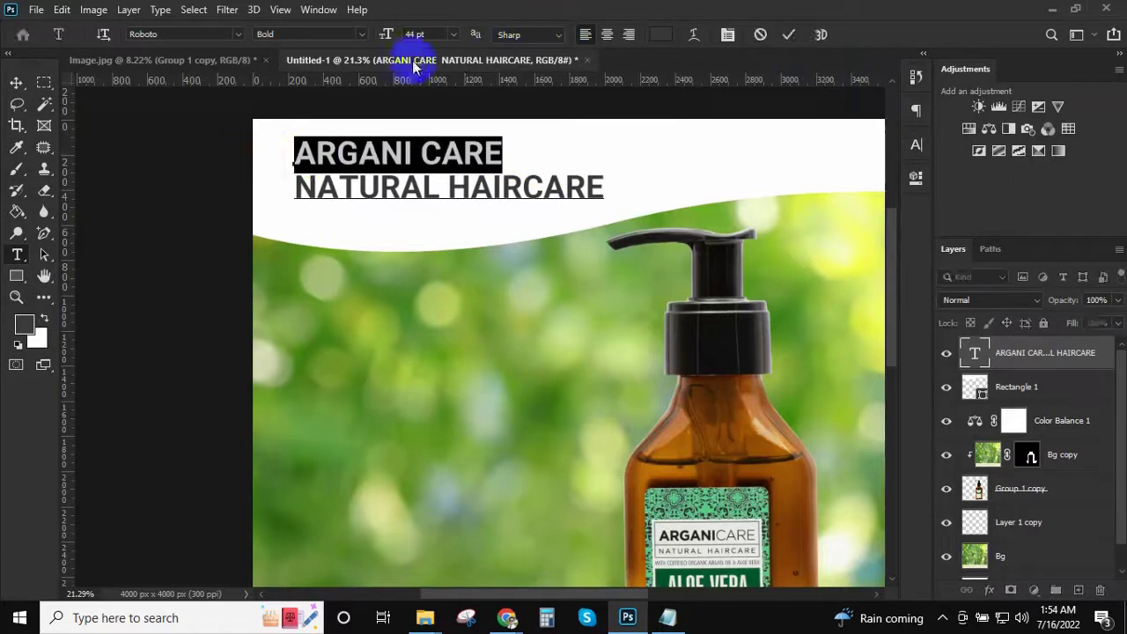
pyautogui.click(432, 35)
pyautogui.write('50')
pyautogui.press('Return')
pyautogui.press('Up')
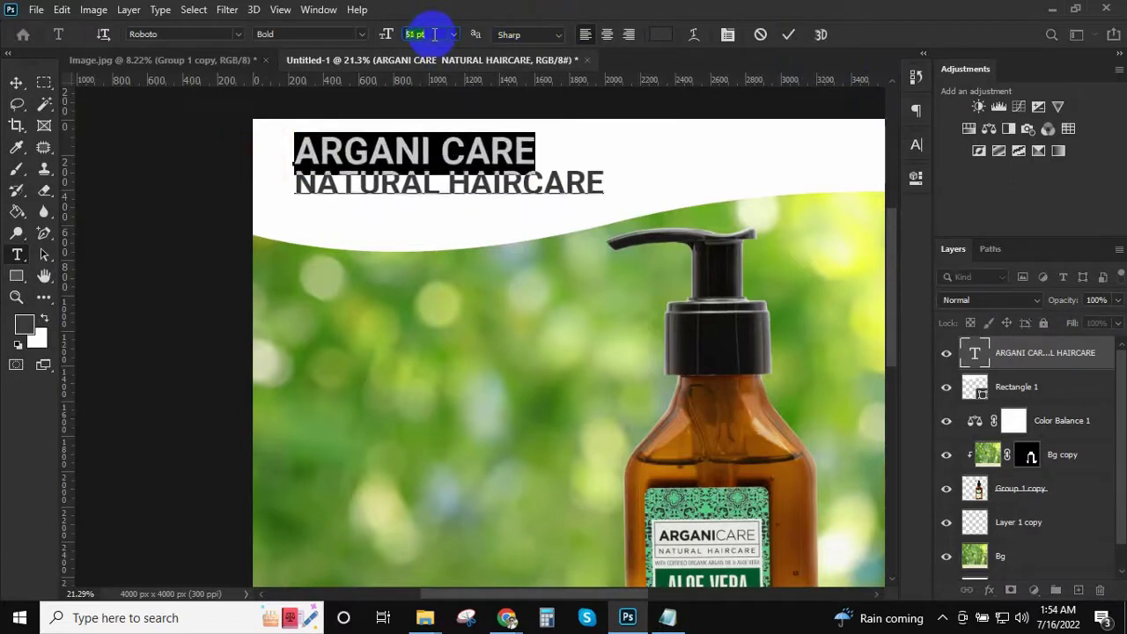
pyautogui.press('Up')
pyautogui.press('Up')
pyautogui.press('Up')
pyautogui.press('Up')
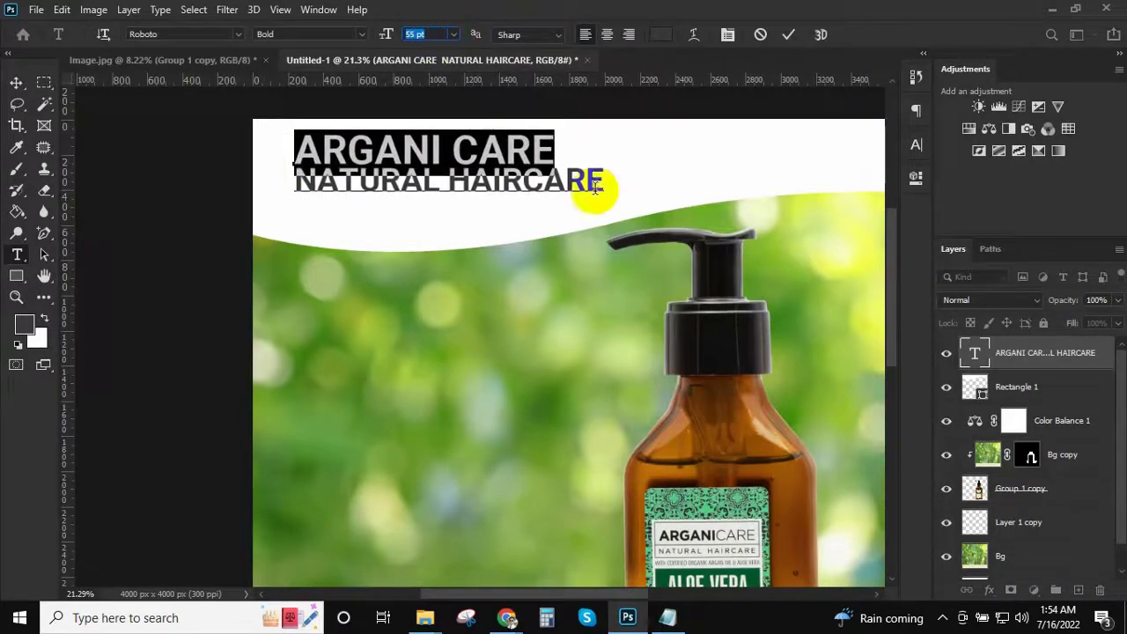
# Raise the leading between both heading lines further and commit the heading
pyautogui.moveTo(596, 187); pyautogui.dragTo(297, 142)
pyautogui.click(918, 144)
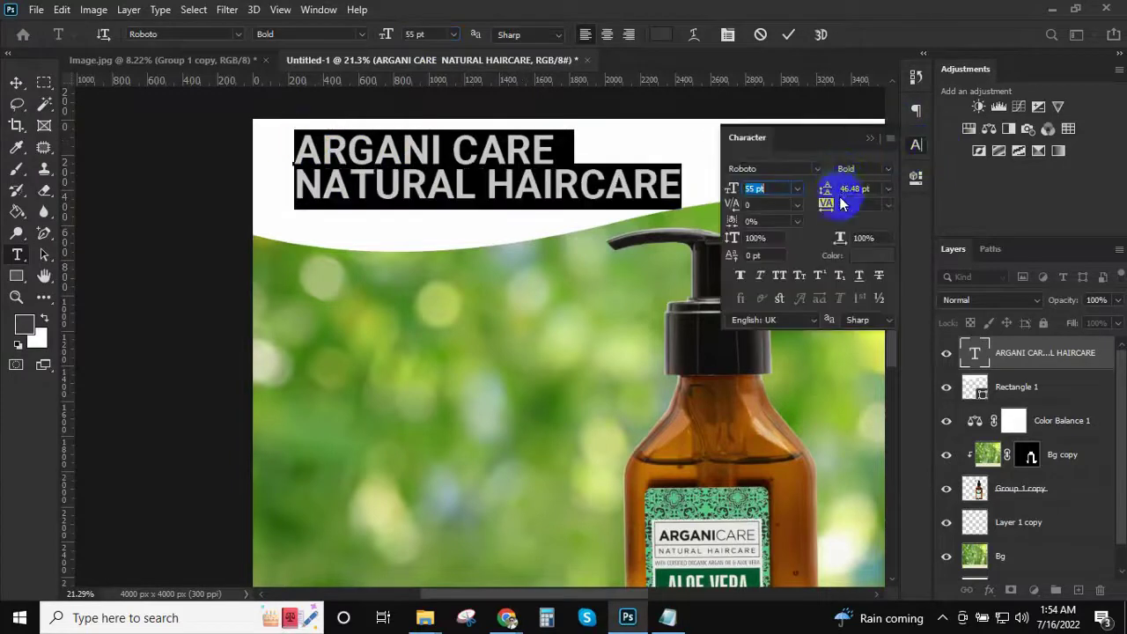
pyautogui.moveTo(825, 191); pyautogui.dragTo(838, 188)
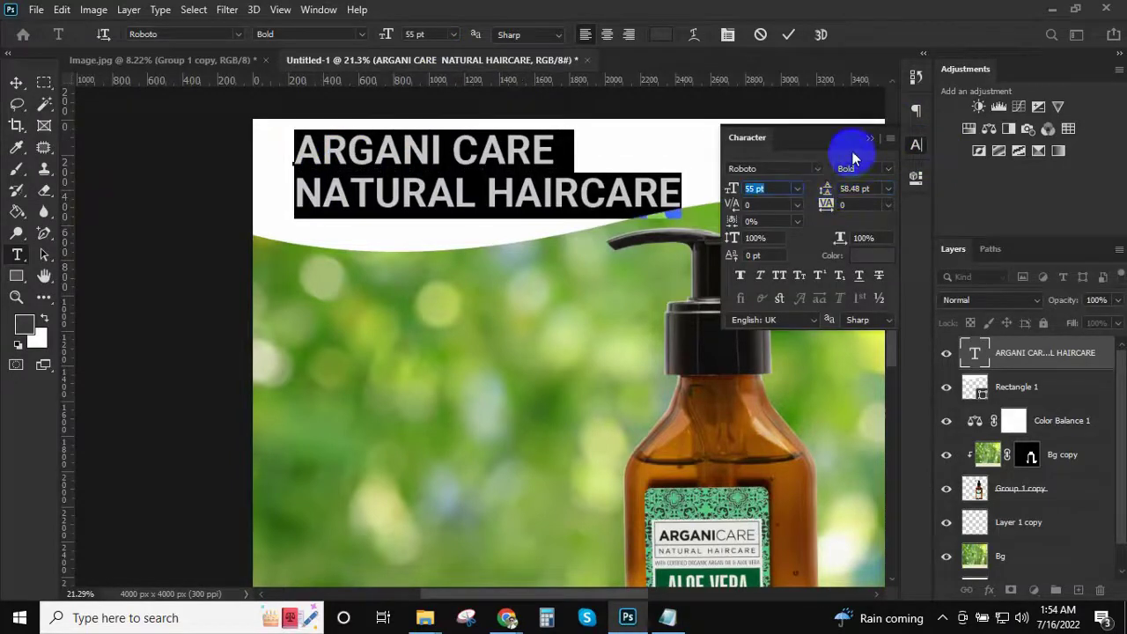
pyautogui.click(667, 189)
pyautogui.moveTo(674, 190); pyautogui.dragTo(302, 196)
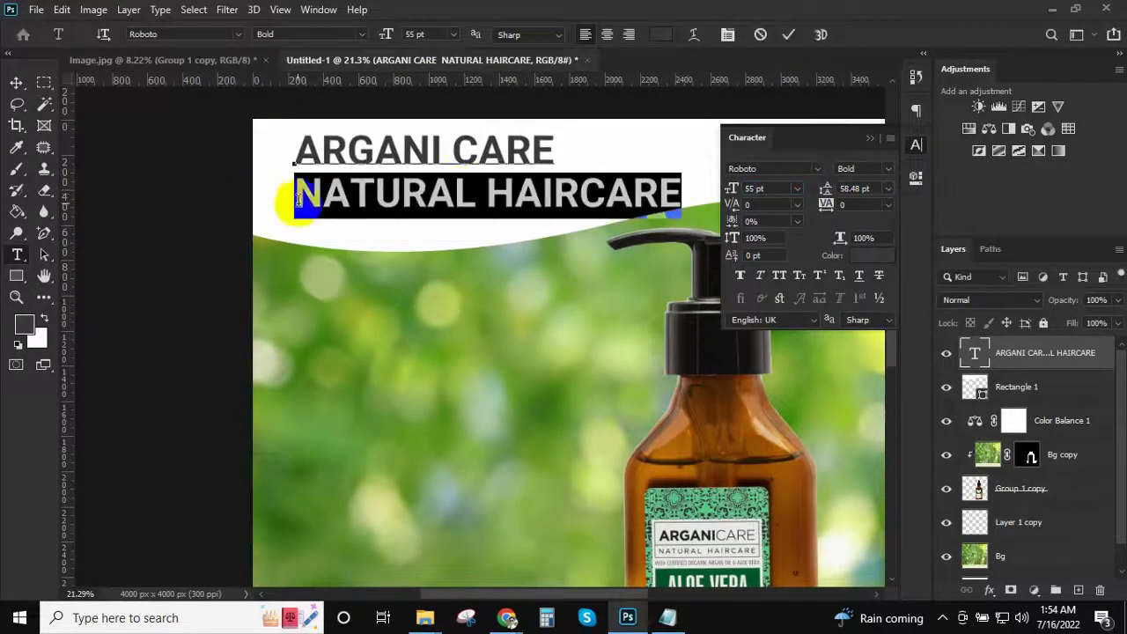
pyautogui.scroll(-4, 769, 188)
pyautogui.scroll(-7, 769, 188)
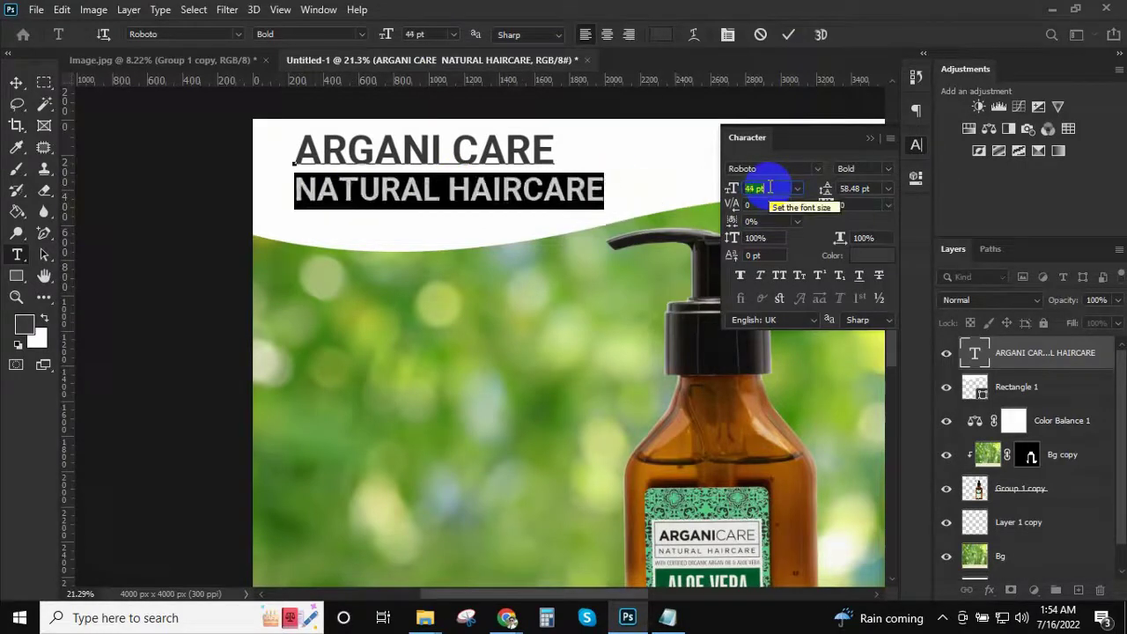
pyautogui.scroll(-4, 770, 188)
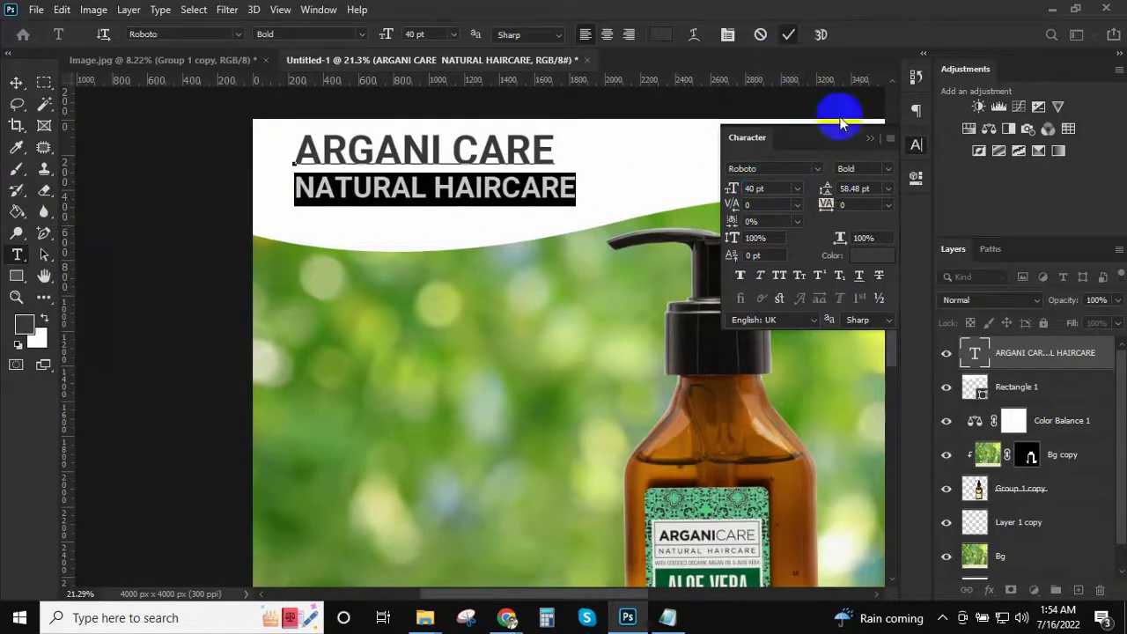
pyautogui.hotkey('ctrl', 'Return')
pyautogui.click(870, 139)
pyautogui.scroll(-3, 452, 226)
# Nudge the heading text layer slightly left and down
pyautogui.press('v')
pyautogui.scroll(3, 438, 258)
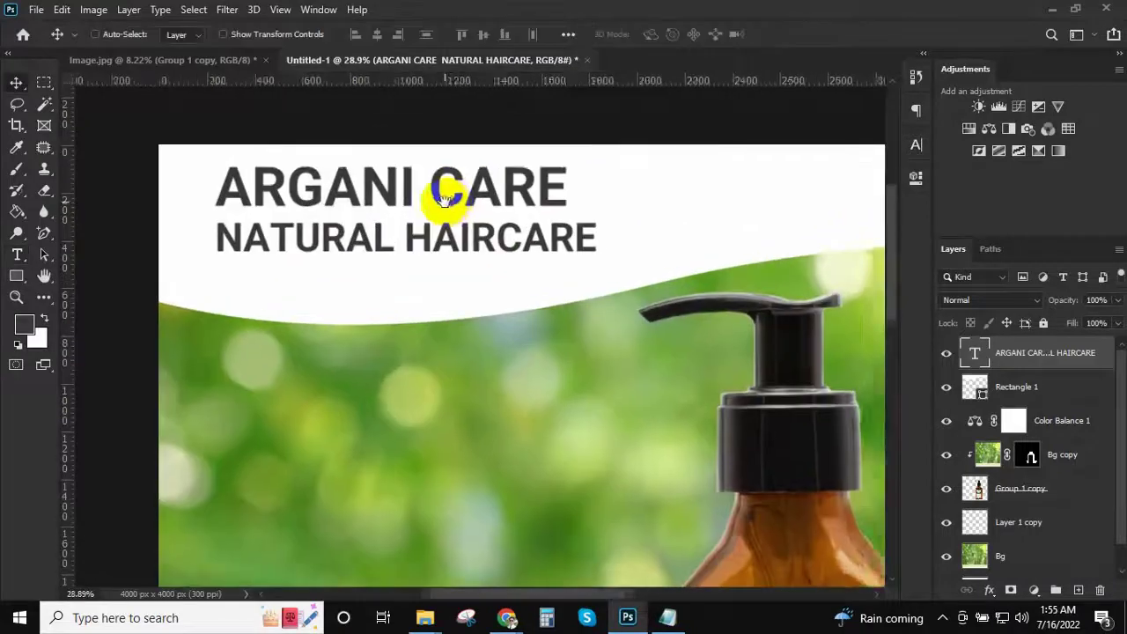
pyautogui.click(1010, 394)
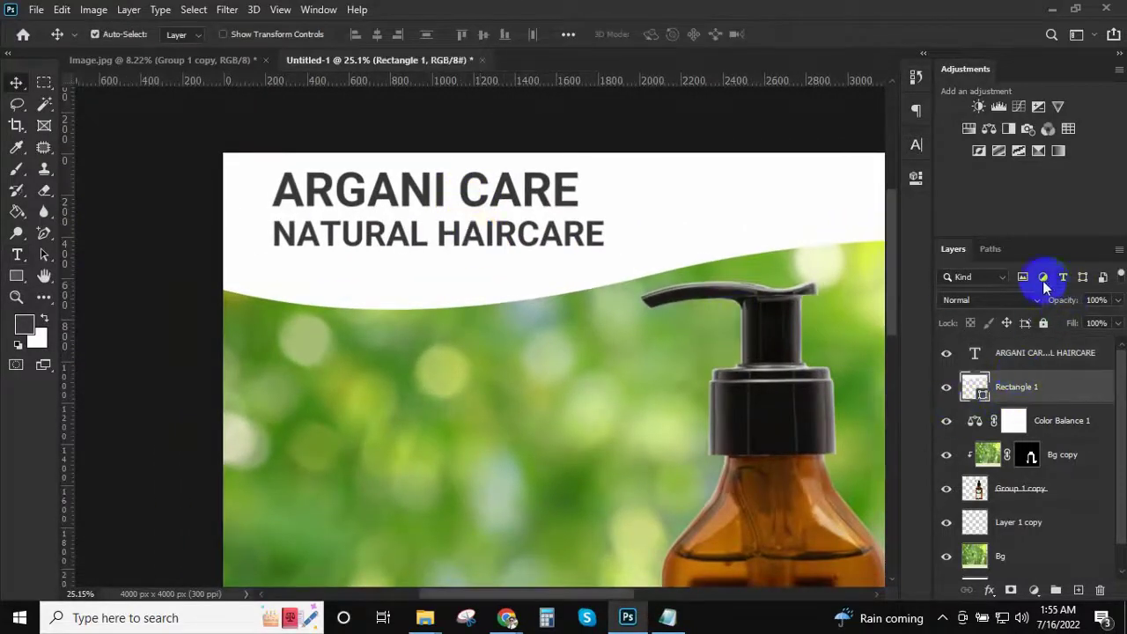
pyautogui.click(1039, 352)
pyautogui.moveTo(464, 209); pyautogui.dragTo(485, 264)
# Recolour the ARGANI CARE line dark green and commit the edit
pyautogui.doubleClick(974, 360)
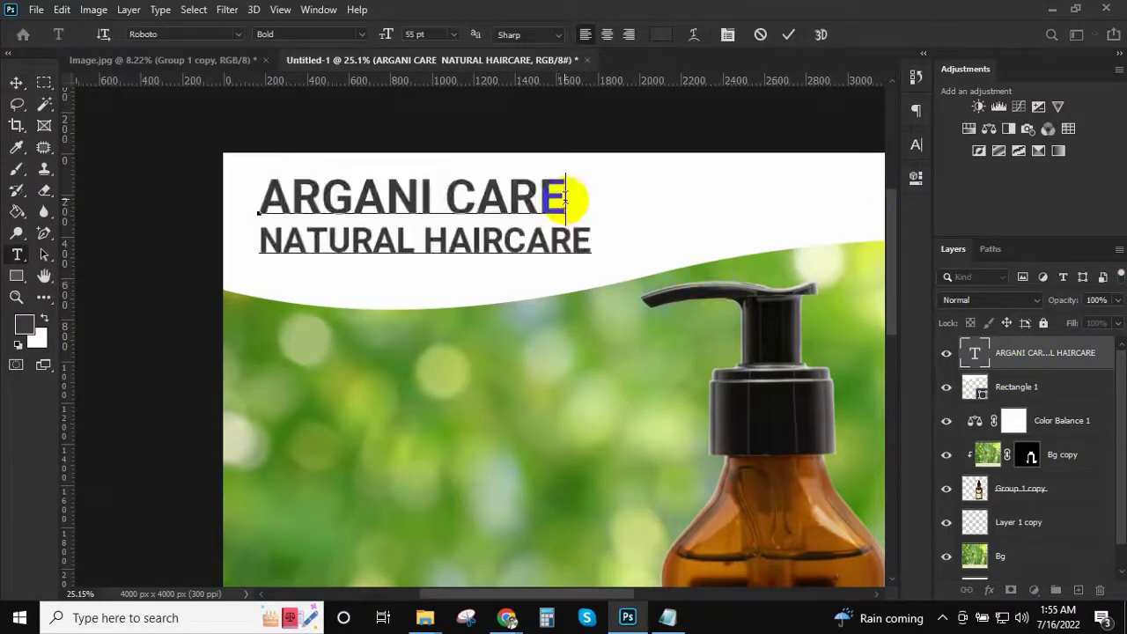
pyautogui.moveTo(573, 196); pyautogui.dragTo(240, 247)
pyautogui.click(663, 40)
pyautogui.click(604, 336)
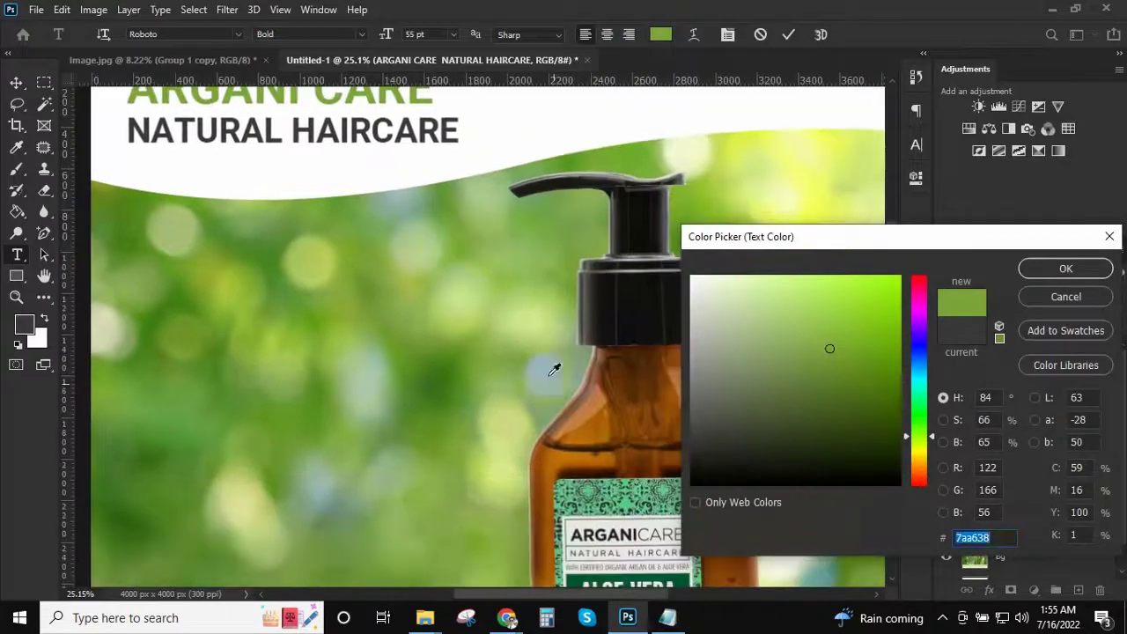
pyautogui.click(586, 454)
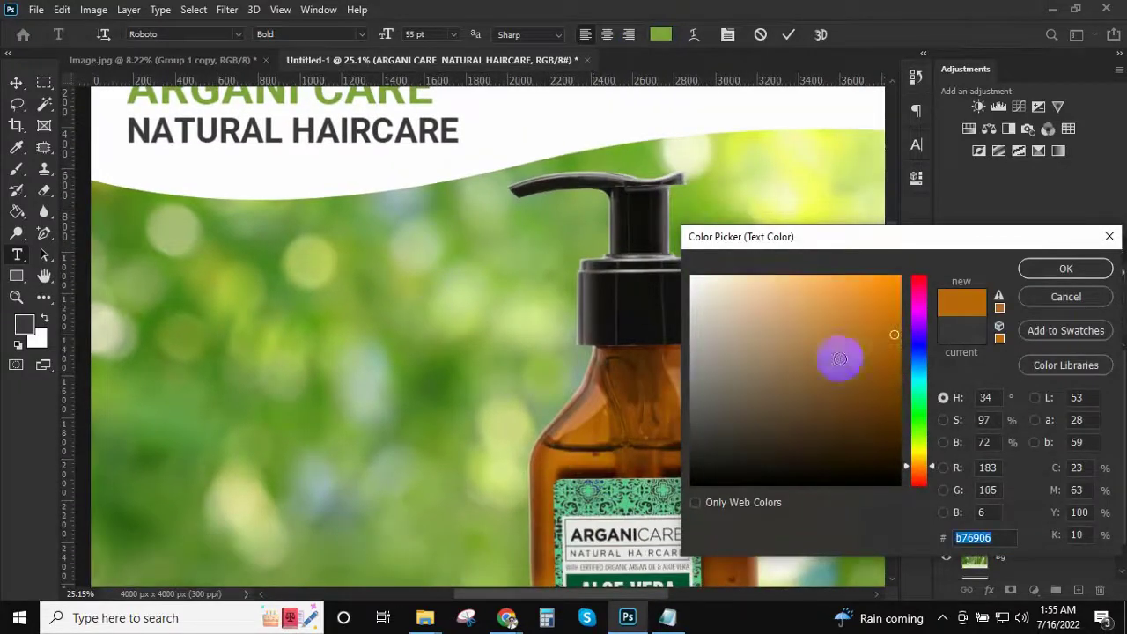
pyautogui.moveTo(920, 471); pyautogui.dragTo(918, 459)
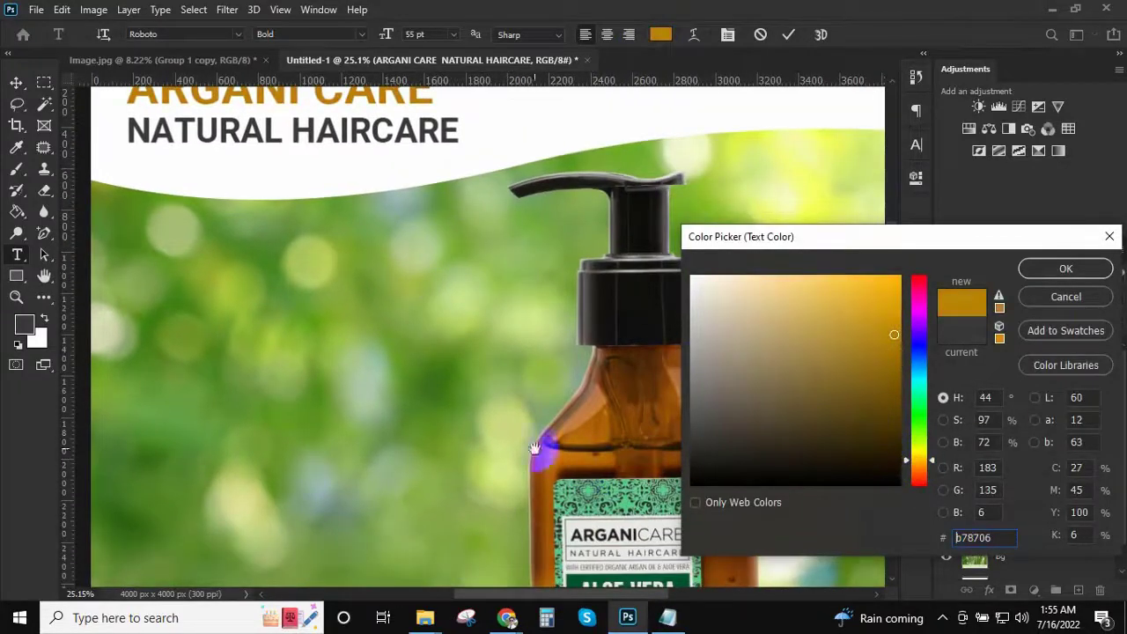
pyautogui.moveTo(533, 449)
pyautogui.mouseDown()
pyautogui.moveTo(524, 304)
pyautogui.moveTo(574, 460)
pyautogui.mouseUp()
pyautogui.click(485, 255)
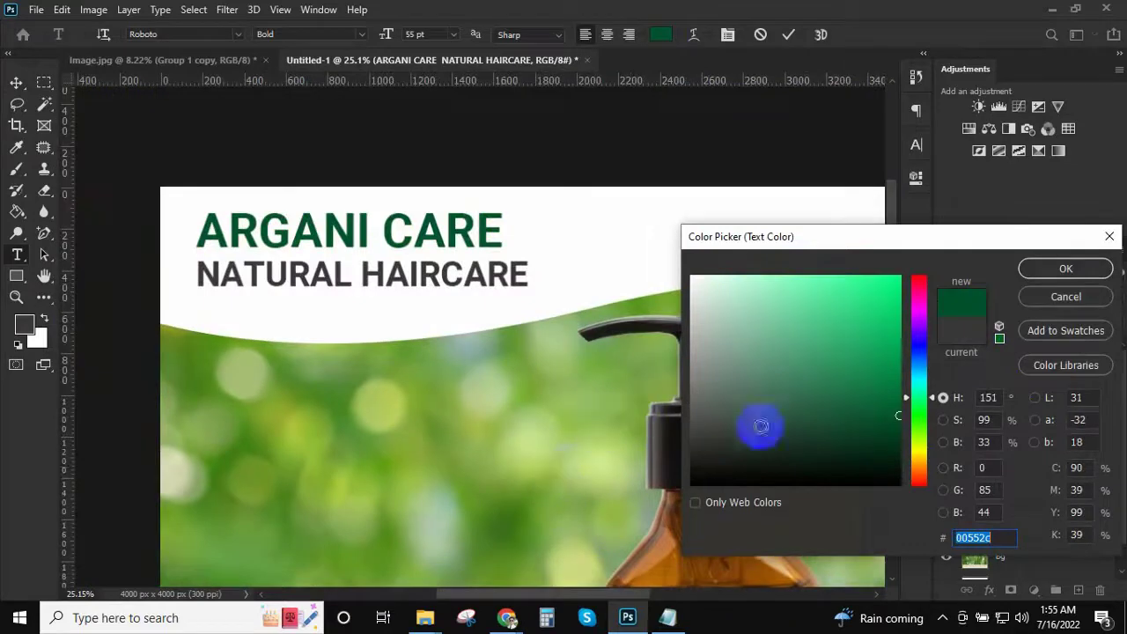
pyautogui.click(883, 385)
pyautogui.click(1059, 269)
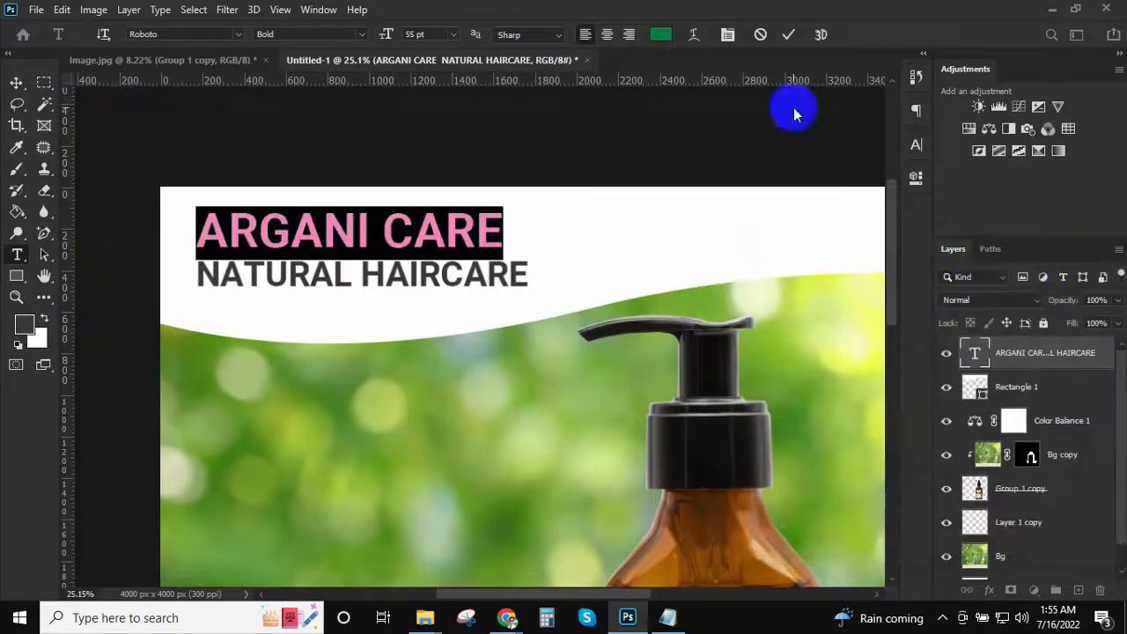
pyautogui.click(788, 34)
# Reopen the heading for editing and select the whole NATURAL HAIRCARE line
pyautogui.press('v')
pyautogui.scroll(-3, 467, 281)
pyautogui.scroll(3, 448, 232)
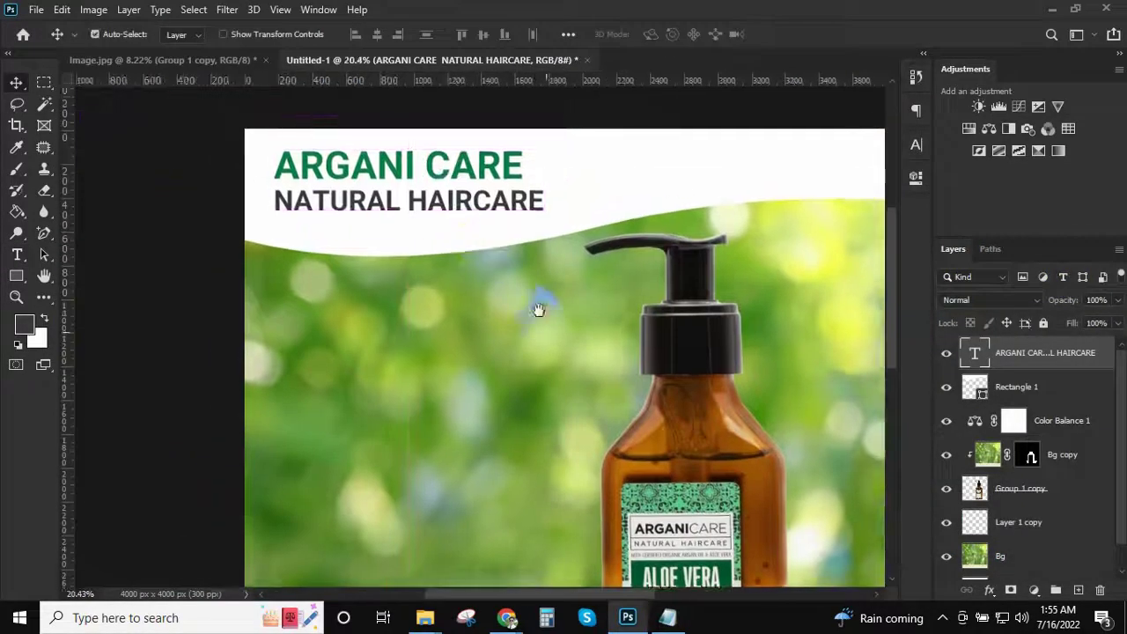
pyautogui.scroll(-1, 536, 307)
pyautogui.moveTo(581, 470); pyautogui.dragTo(581, 422)
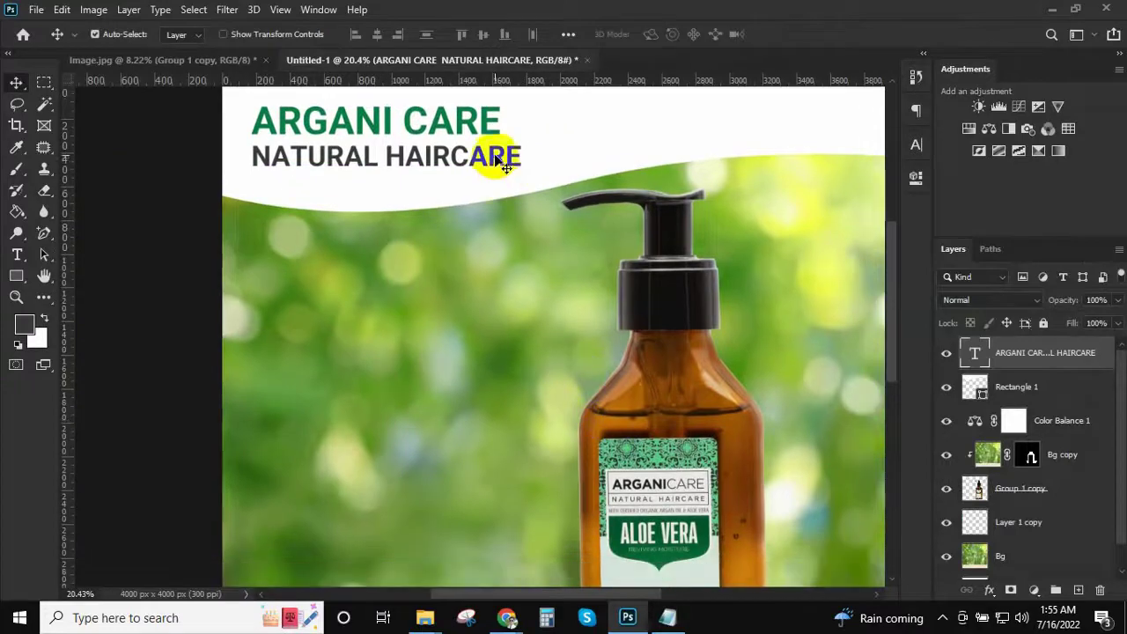
pyautogui.doubleClick(974, 354)
pyautogui.moveTo(516, 156)
pyautogui.mouseDown()
pyautogui.moveTo(251, 156)
pyautogui.moveTo(451, 163)
pyautogui.mouseUp()
pyautogui.moveTo(254, 156); pyautogui.dragTo(546, 162)
# Give NATURAL HAIRCARE the green sampled from ARGANI CARE and commit
pyautogui.click(660, 35)
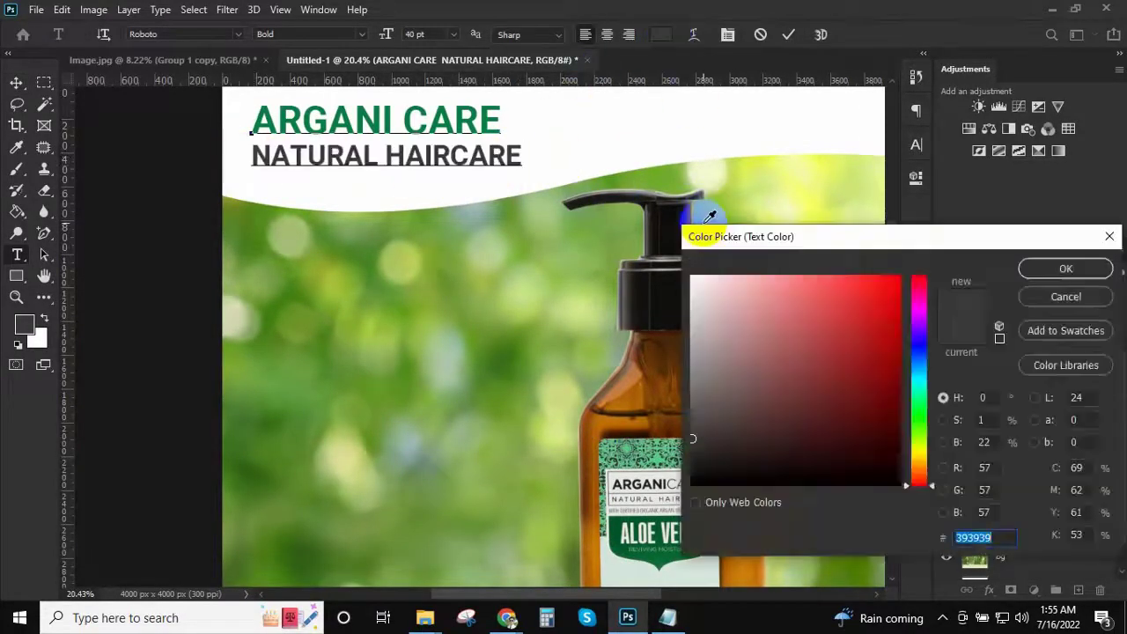
pyautogui.moveTo(522, 308); pyautogui.dragTo(506, 264)
pyautogui.click(509, 119)
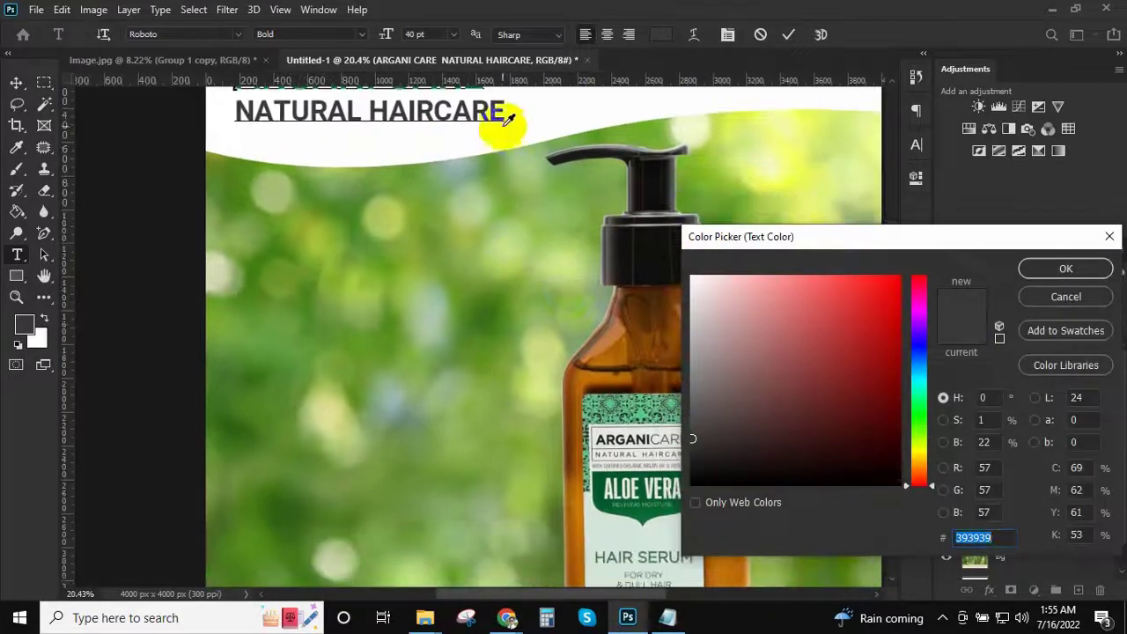
pyautogui.moveTo(516, 454); pyautogui.dragTo(467, 337)
pyautogui.moveTo(434, 182); pyautogui.dragTo(511, 461)
pyautogui.click(511, 460)
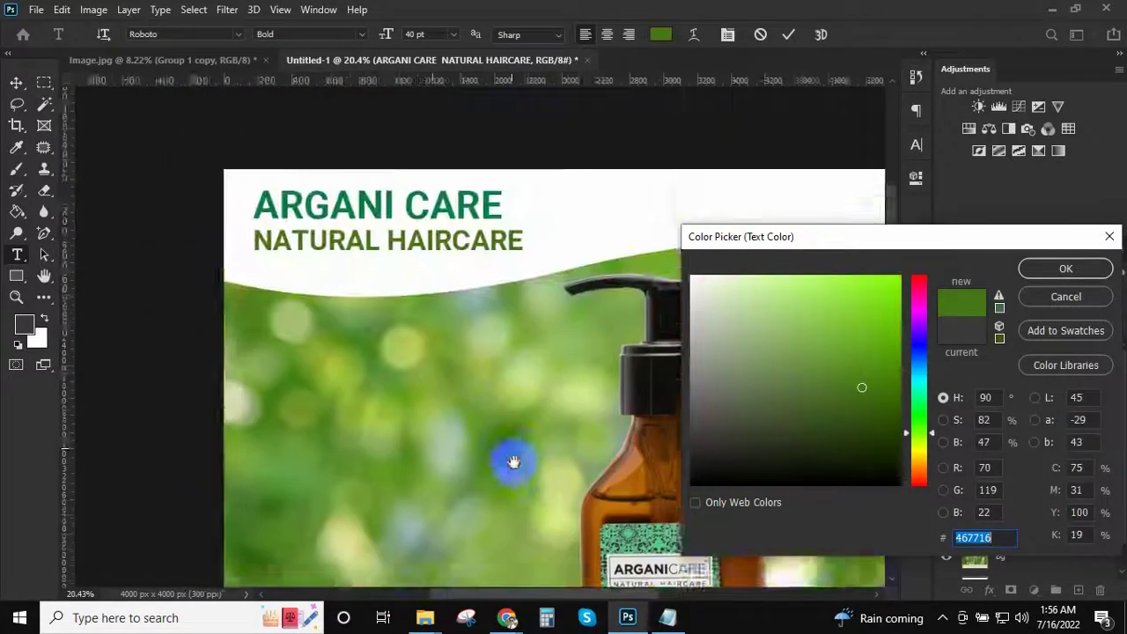
pyautogui.moveTo(800, 382); pyautogui.dragTo(879, 330)
pyautogui.moveTo(911, 433); pyautogui.dragTo(911, 423)
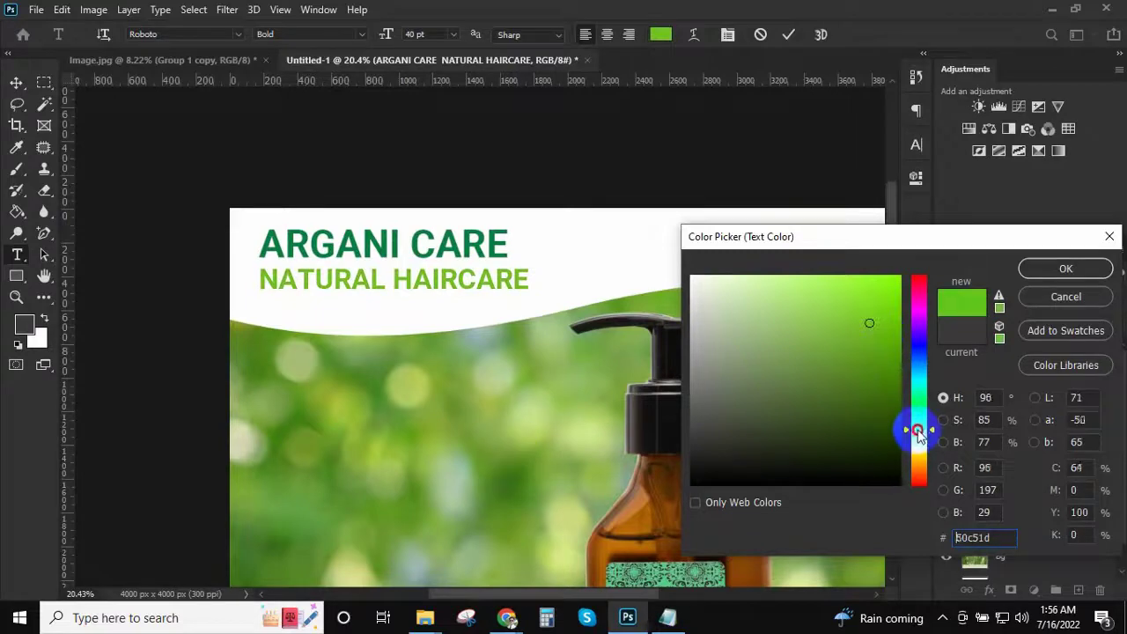
pyautogui.click(888, 369)
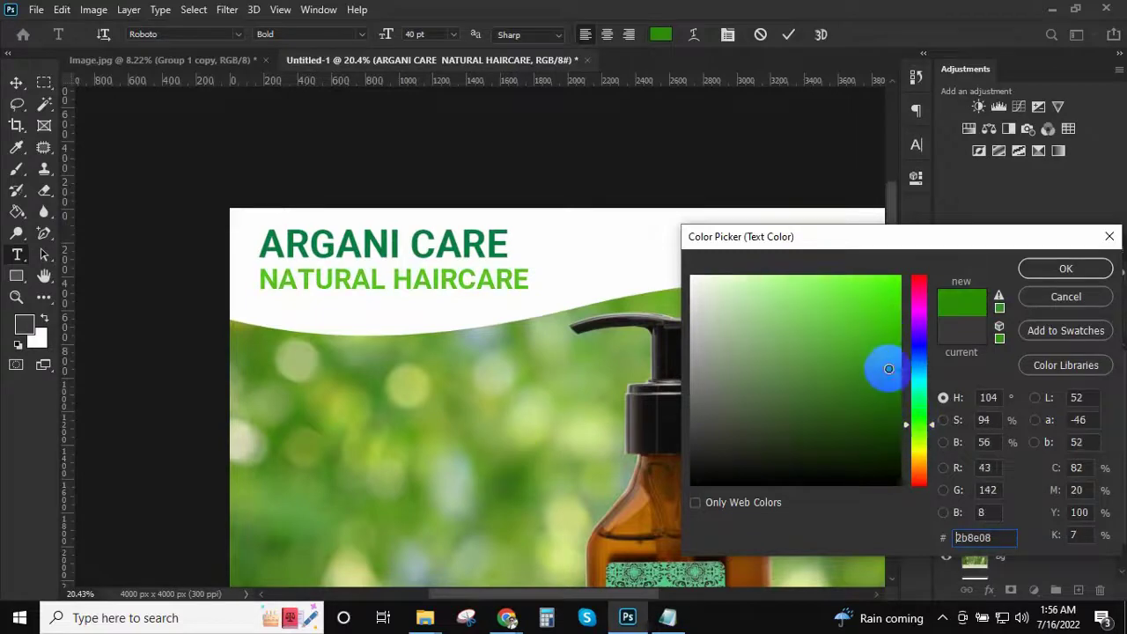
pyautogui.click(486, 234)
pyautogui.click(1065, 269)
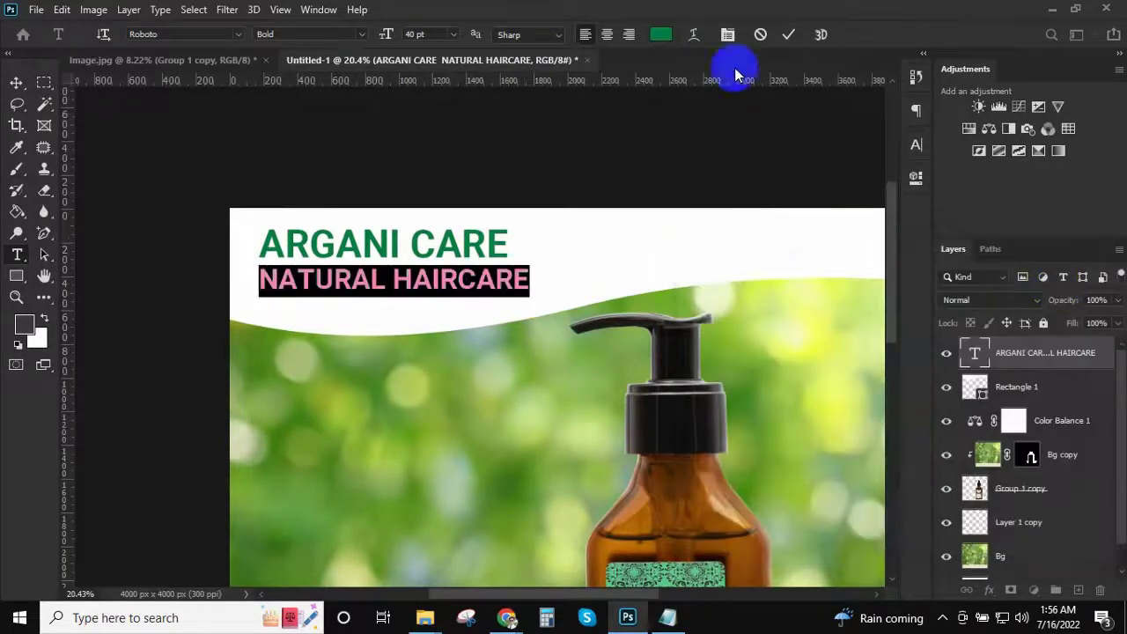
pyautogui.click(788, 40)
pyautogui.hotkey('ctrl', '0')
# Group the header text with the wave shape and lock the group
pyautogui.press('v')
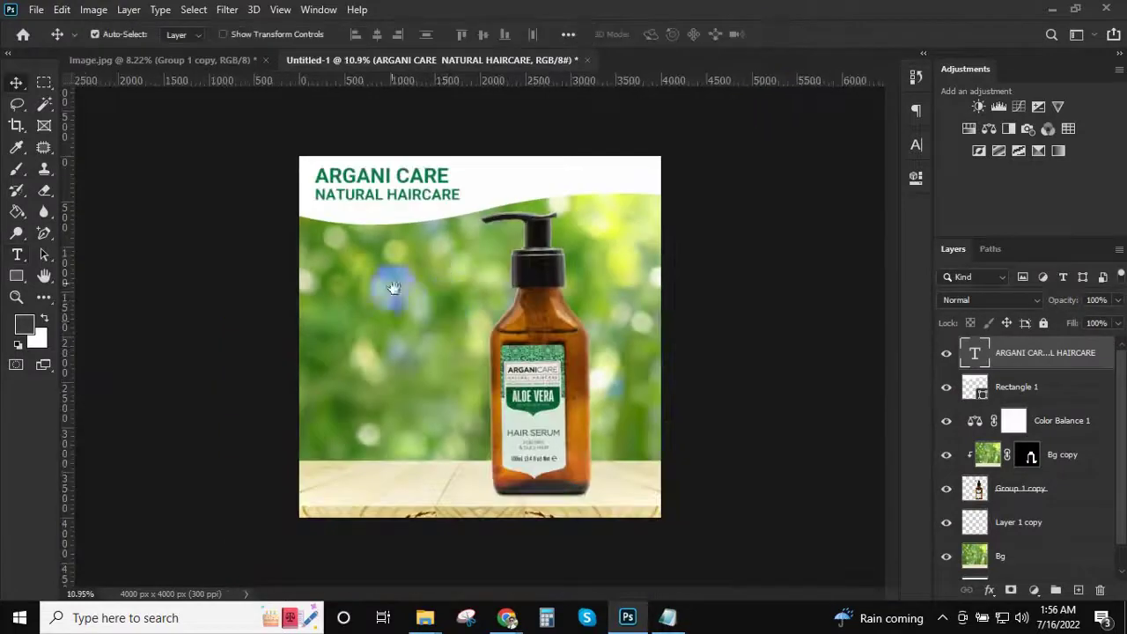
pyautogui.scroll(3, 393, 287)
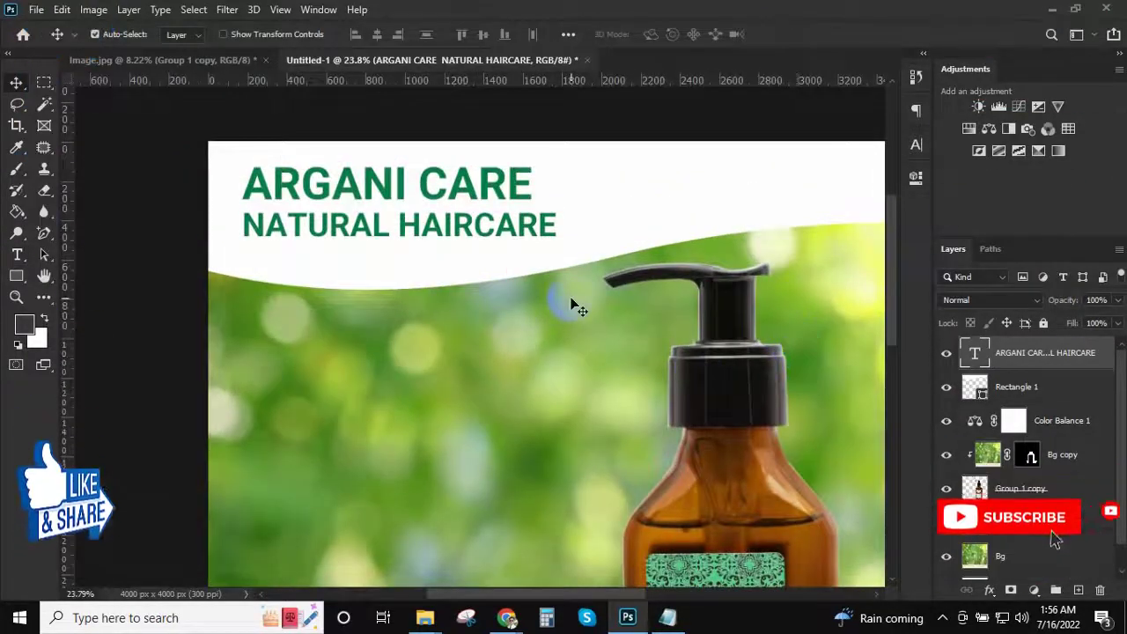
pyautogui.scroll(-3, 568, 304)
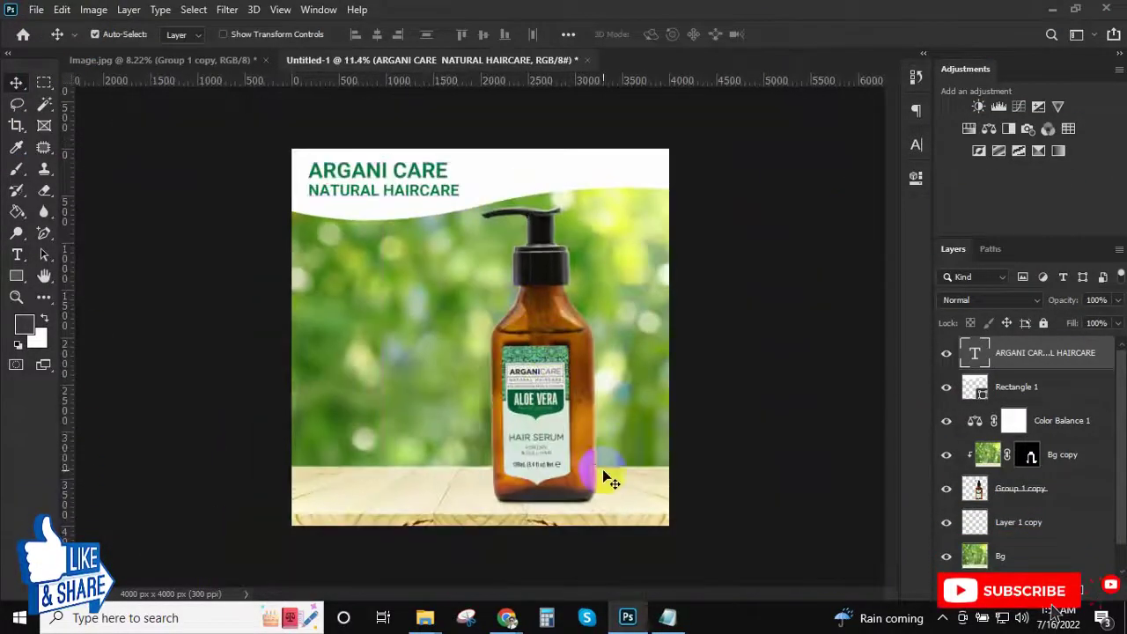
pyautogui.keyDown('shift'); pyautogui.click(1039, 387); pyautogui.keyUp('shift')
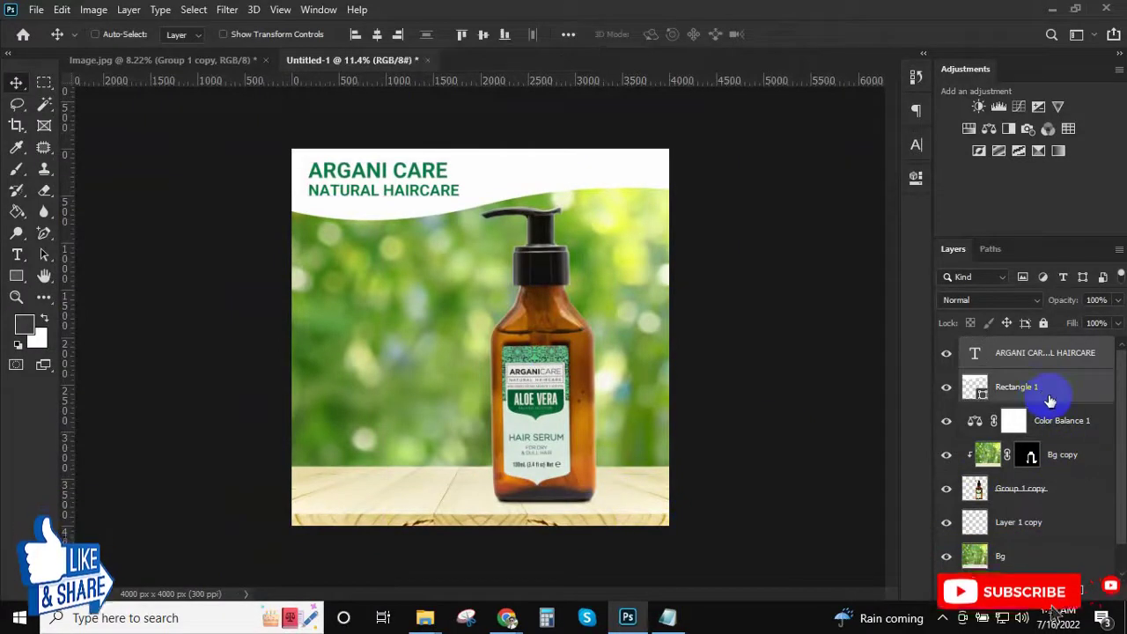
pyautogui.hotkey('ctrl', 'g')
pyautogui.click(1043, 323)
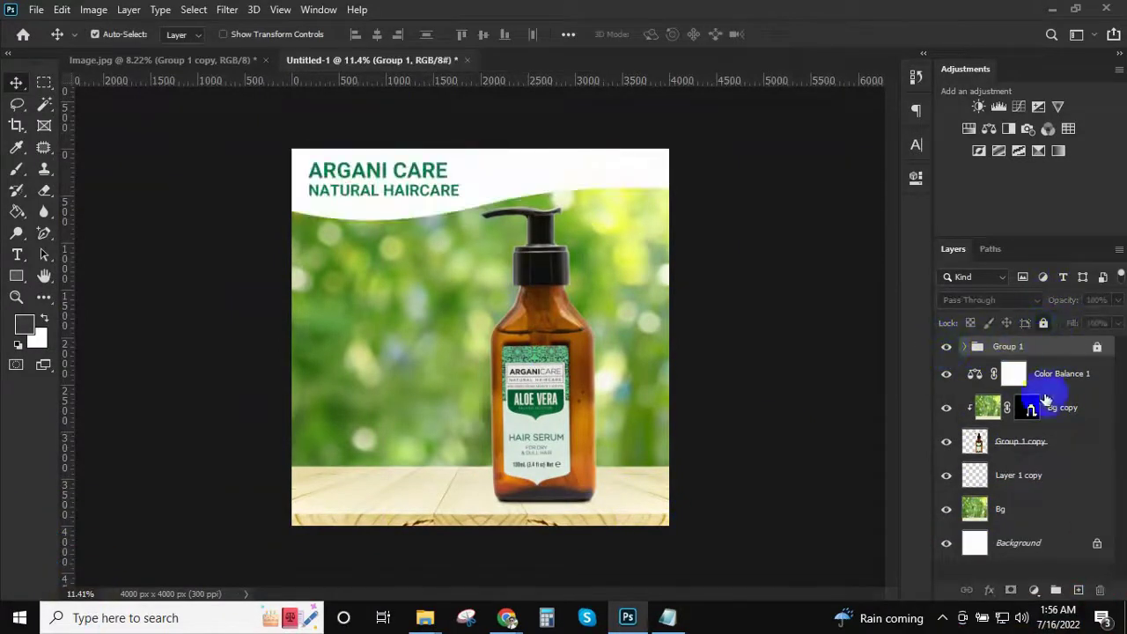
# Group Color Balance 1 through Layer 1 copy and nudge the group right and down
pyautogui.click(1061, 375)
pyautogui.keyDown('shift'); pyautogui.click(1038, 479); pyautogui.keyUp('shift')
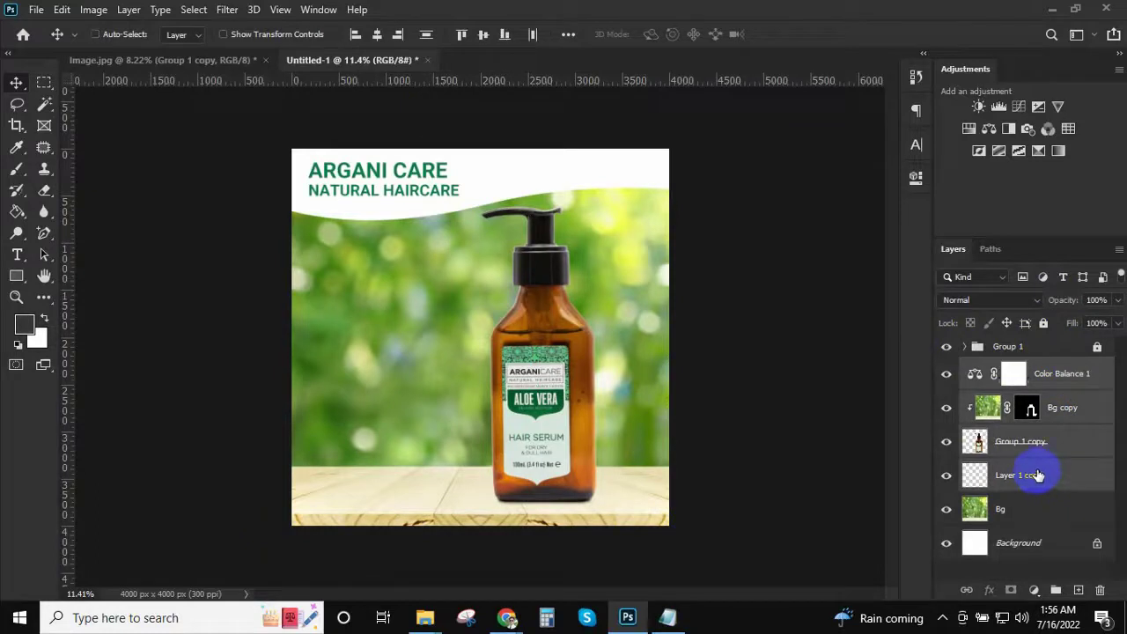
pyautogui.hotkey('ctrl', 'g')
pyautogui.hotkey('ctrl', 't')
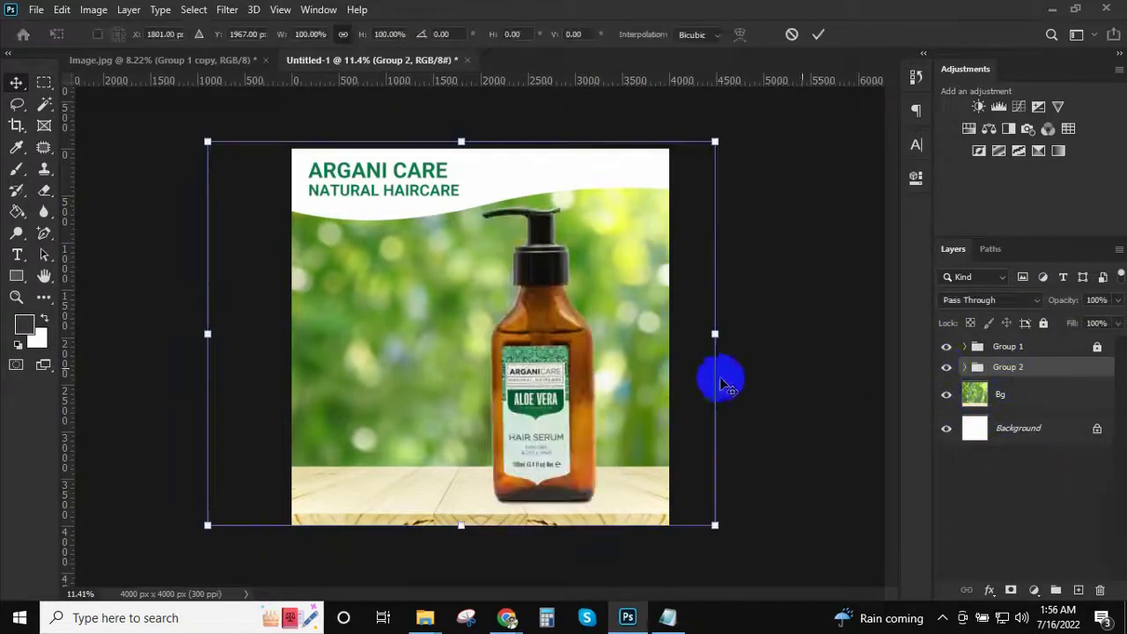
pyautogui.press('Right')
pyautogui.press('Right')
pyautogui.press('Right')
pyautogui.press('Right')
pyautogui.press('Right')
pyautogui.press('Right')
pyautogui.press('Right')
pyautogui.press('Right')
pyautogui.press('Right')
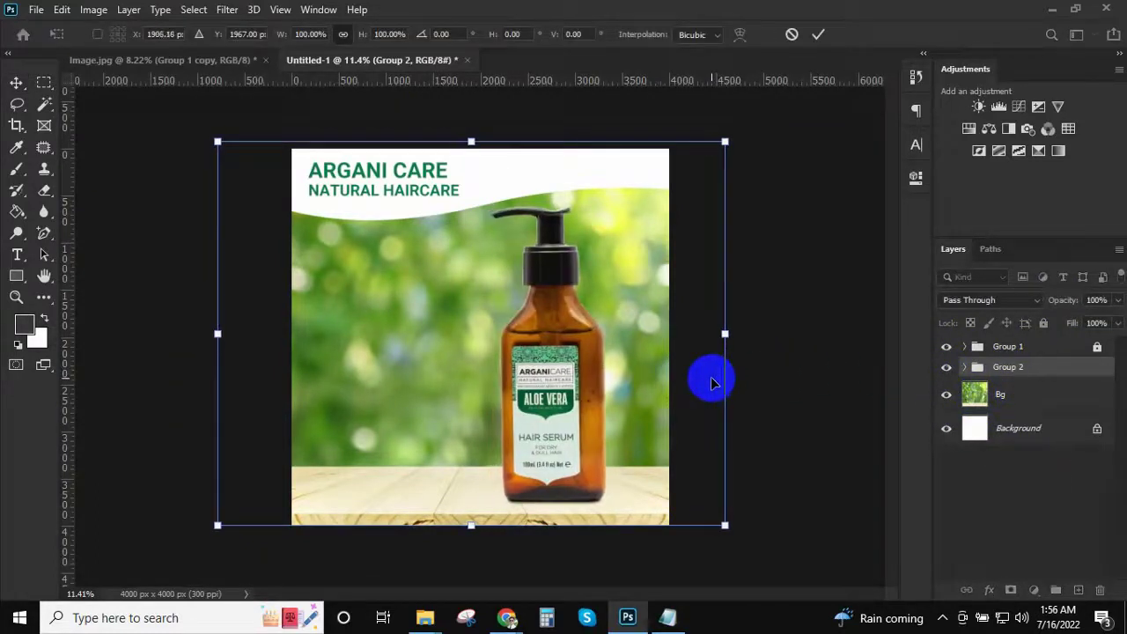
pyautogui.press('Right')
pyautogui.press('Right')
pyautogui.press('Right')
pyautogui.press('Down')
pyautogui.press('Down')
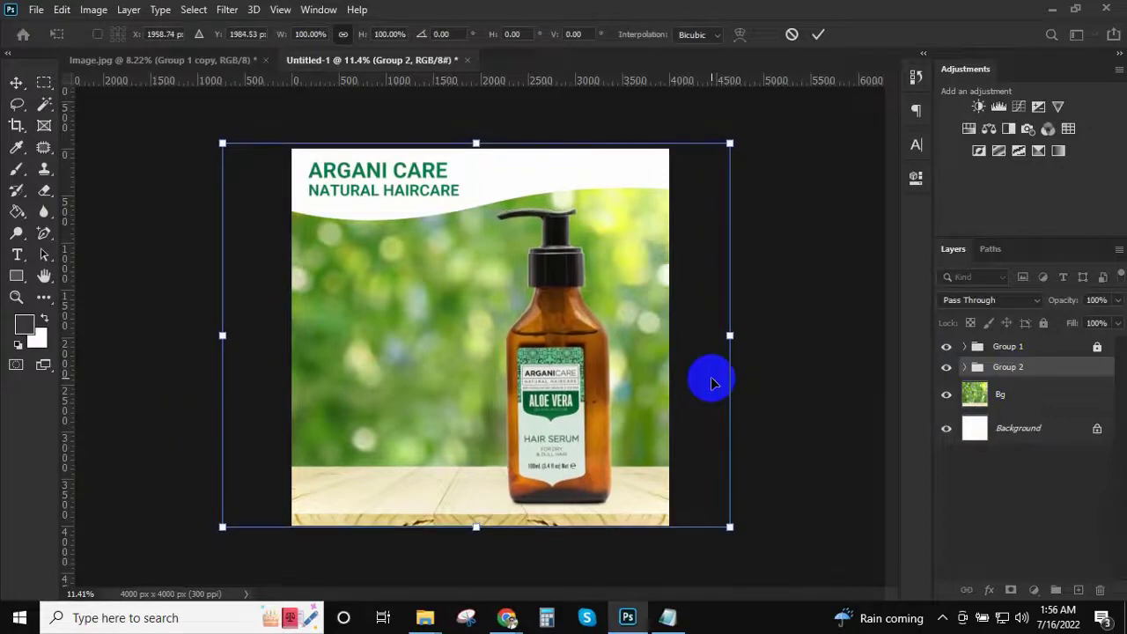
pyautogui.press('Return')
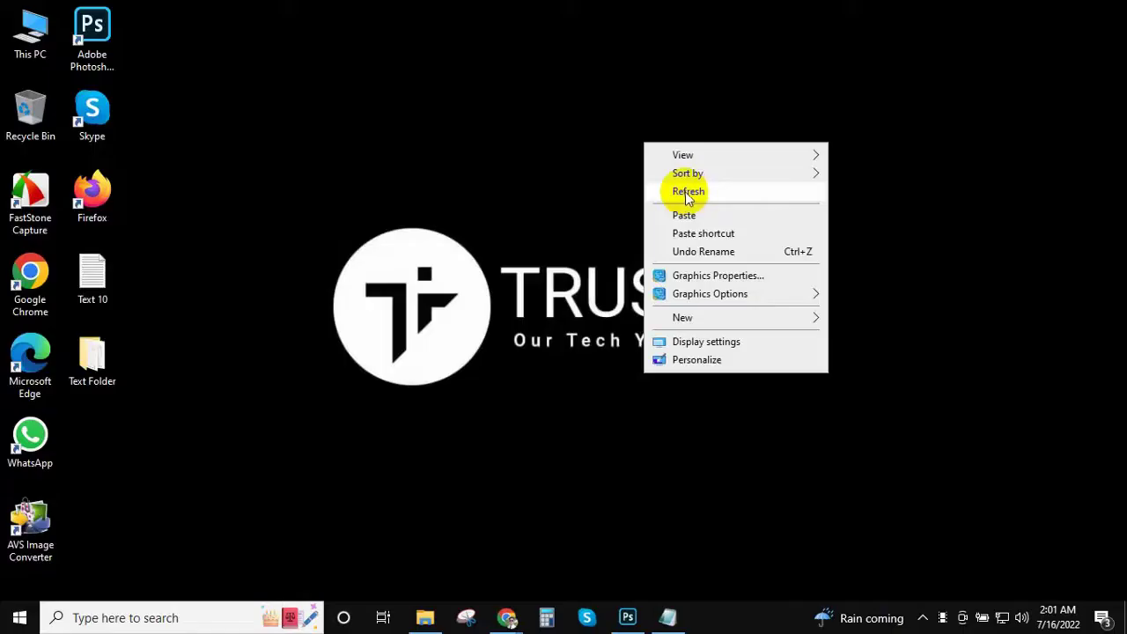
# Browse from the Icon image folder up to Product Editing Work, then return to Photoshop
pyautogui.click(693, 151)
pyautogui.click(628, 617)
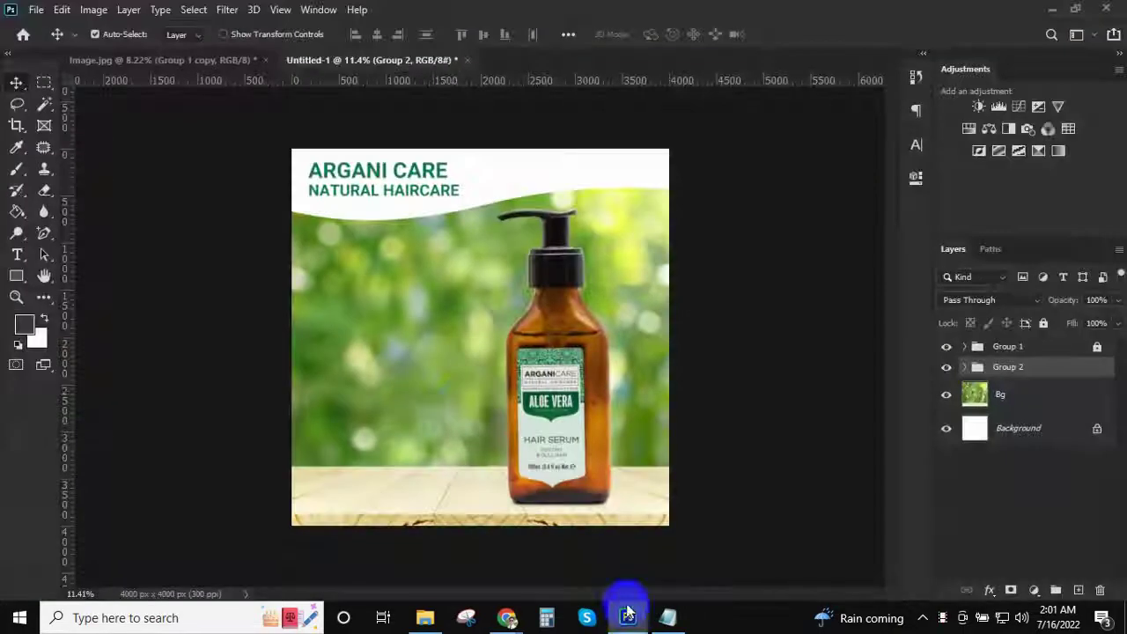
pyautogui.click(426, 618)
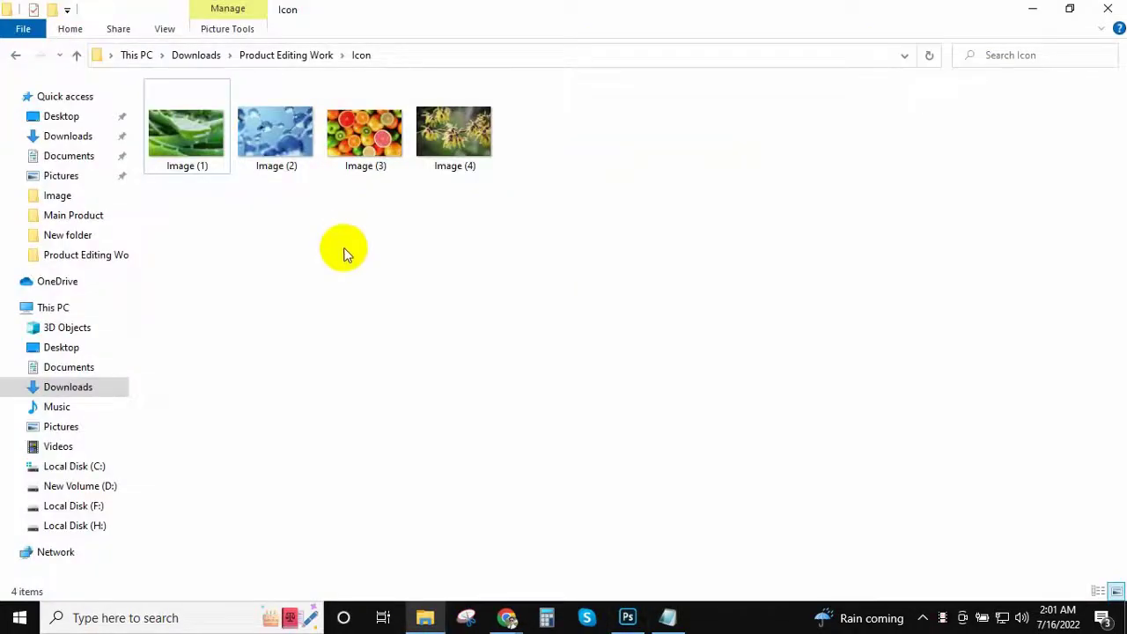
pyautogui.hotkey('alt', 'Up')
pyautogui.rightClick(413, 244)
pyautogui.click(485, 313)
pyautogui.hotkey('alt', 'Tab')
# Draw a circle with the Ellipse tool left of the bottle, above Group 1
pyautogui.scroll(1, 410, 402)
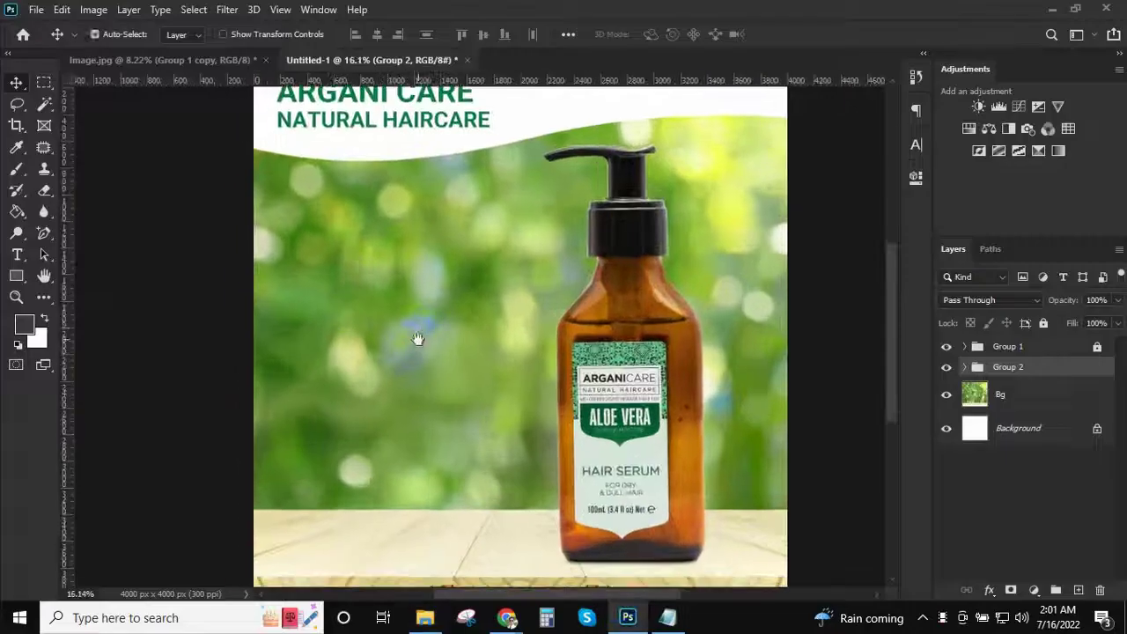
pyautogui.scroll(-1, 449, 343)
pyautogui.scroll(1, 442, 296)
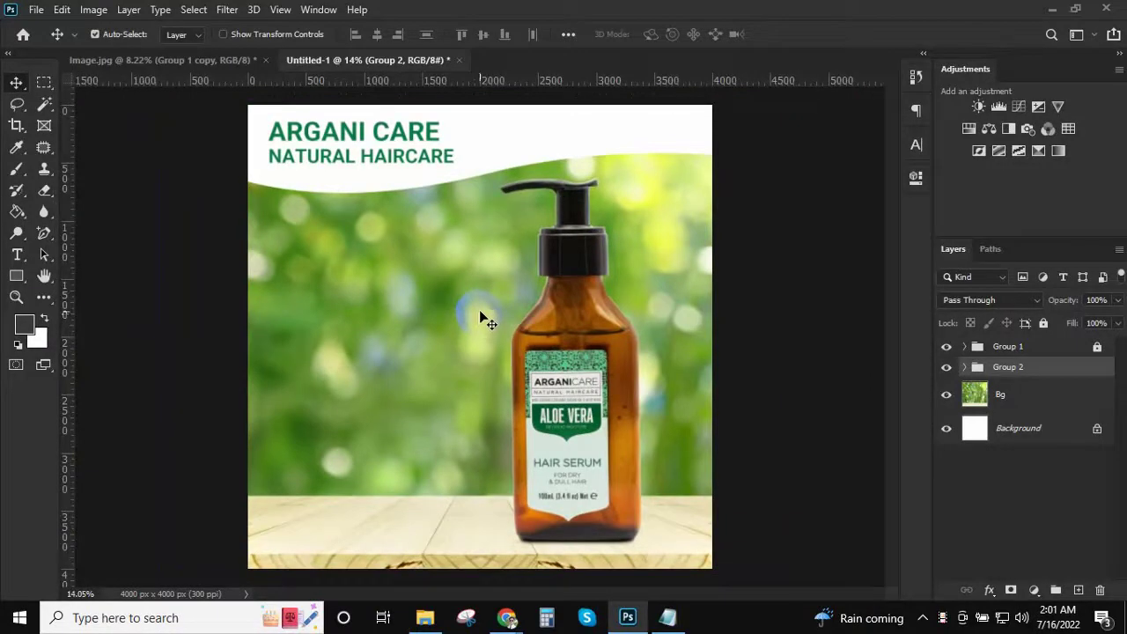
pyautogui.rightClick(16, 275)
pyautogui.click(94, 311)
pyautogui.click(1052, 350)
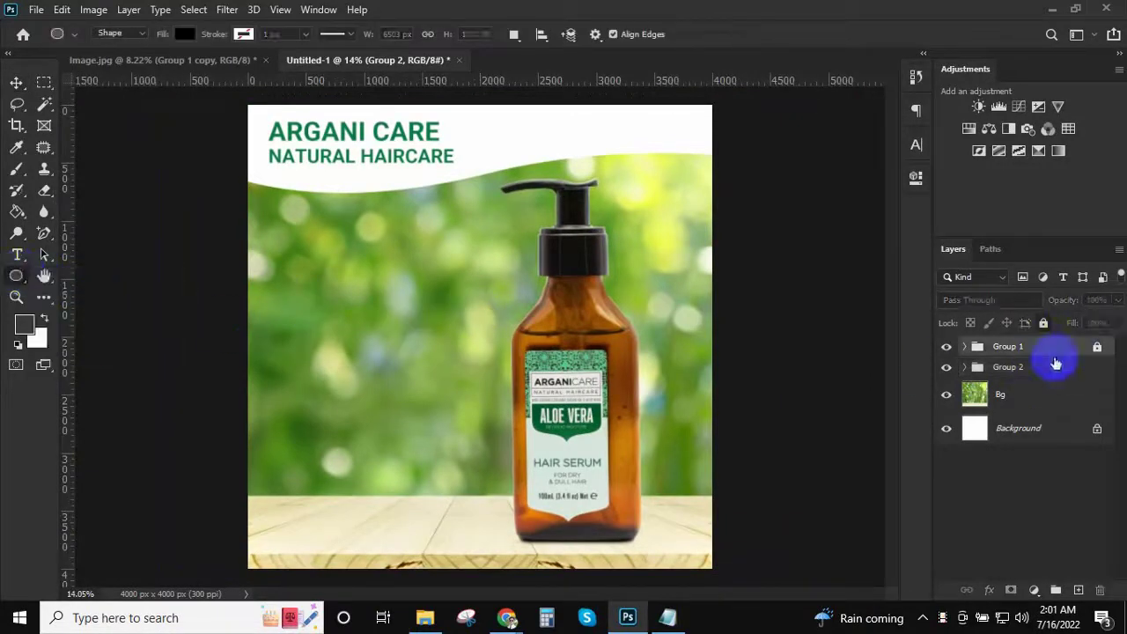
pyautogui.scroll(1, 411, 306)
pyautogui.moveTo(285, 247); pyautogui.dragTo(387, 348)
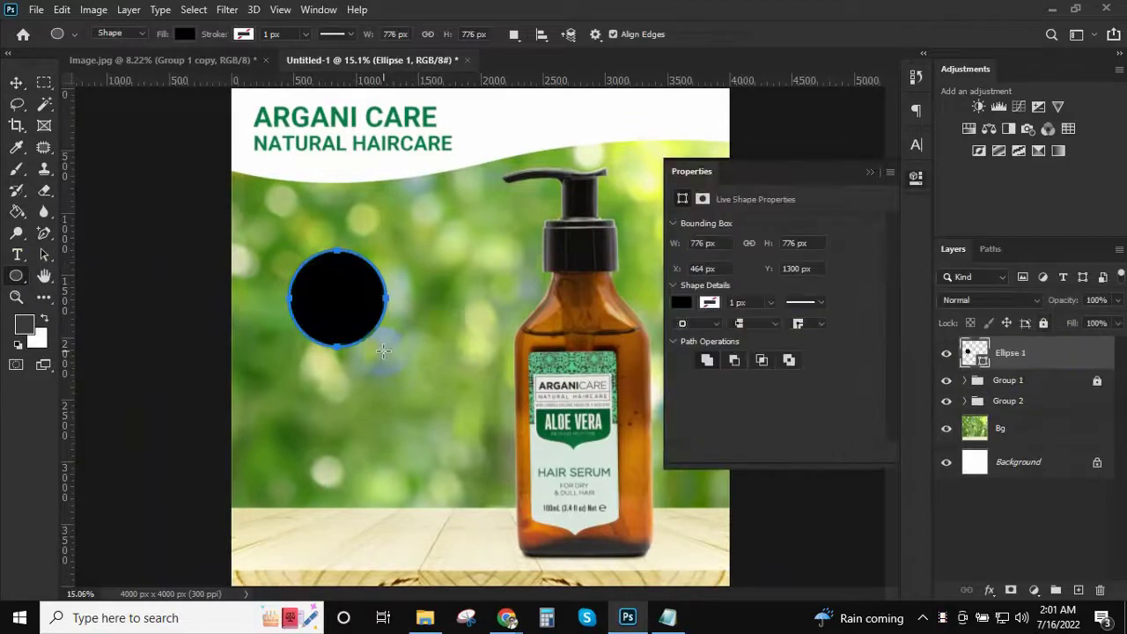
# Give the circle a white fill and a 20 px black stroke
pyautogui.click(710, 303)
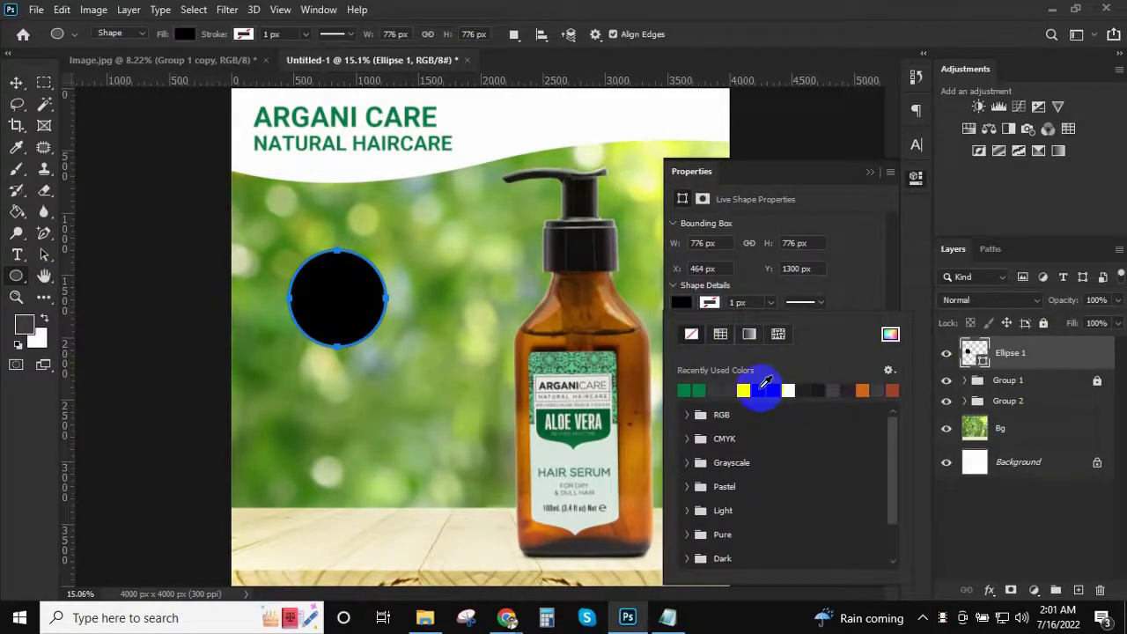
pyautogui.click(766, 388)
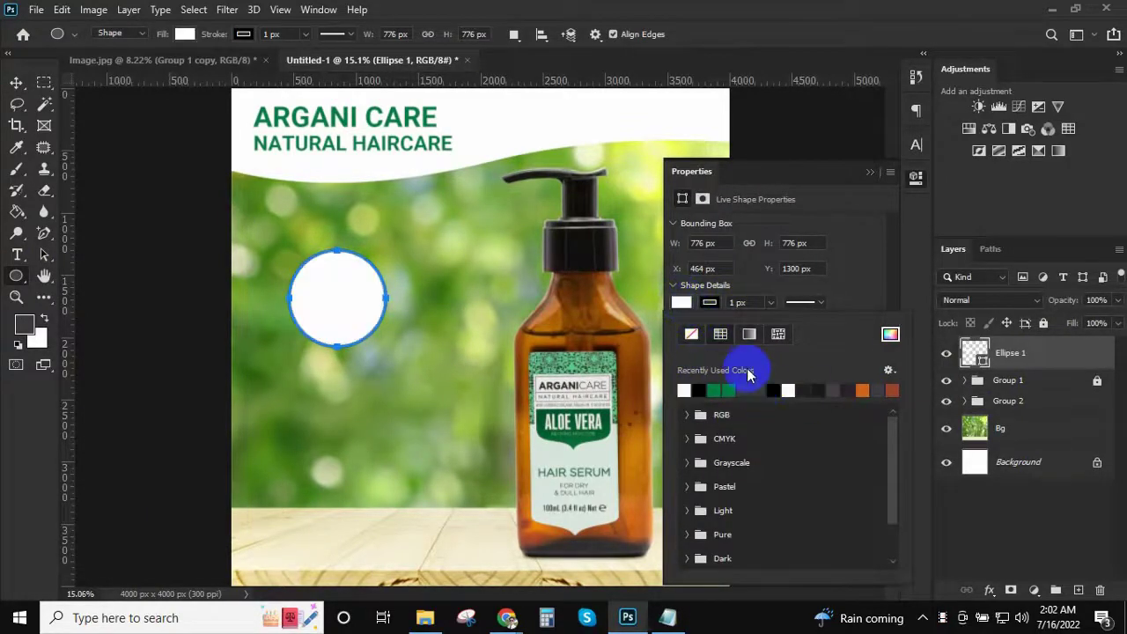
pyautogui.click(758, 302)
pyautogui.write('10')
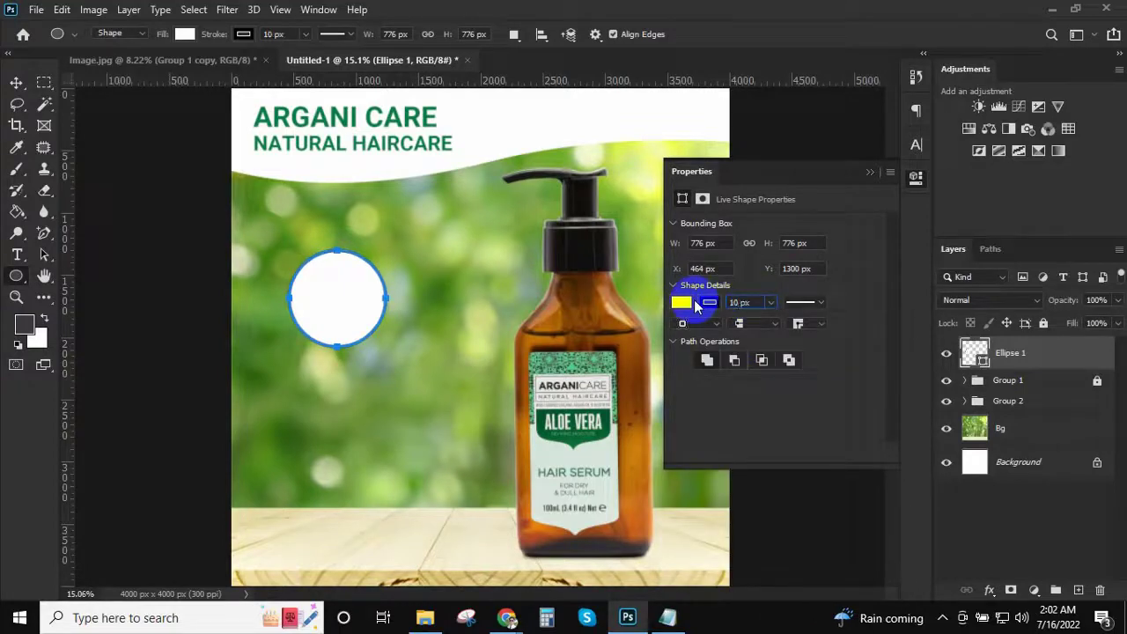
pyautogui.click(871, 174)
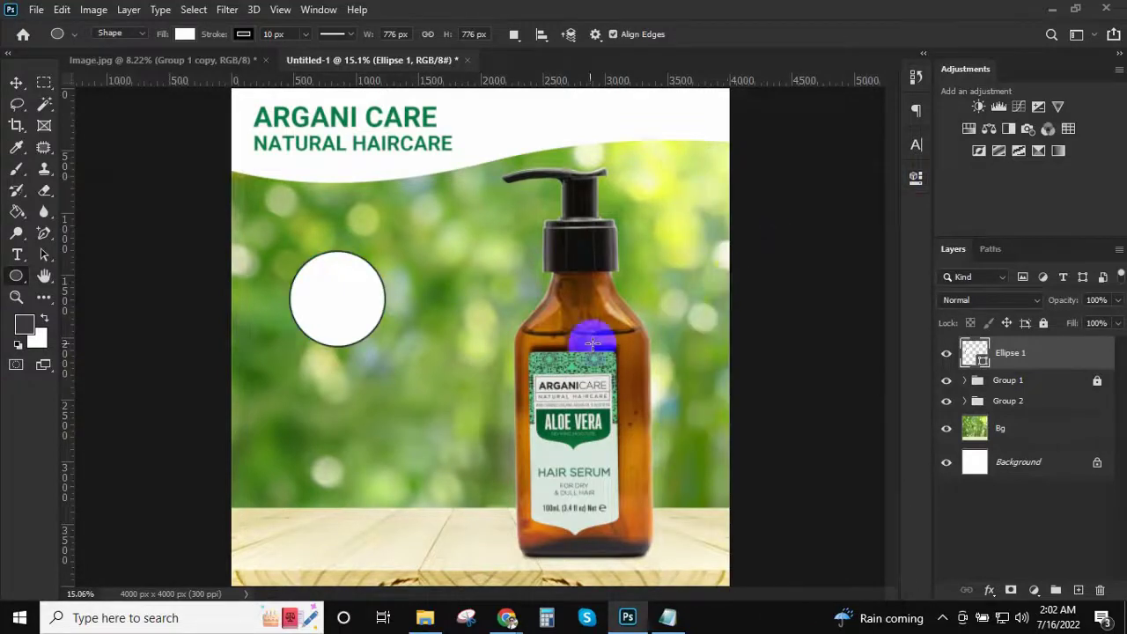
pyautogui.click(242, 34)
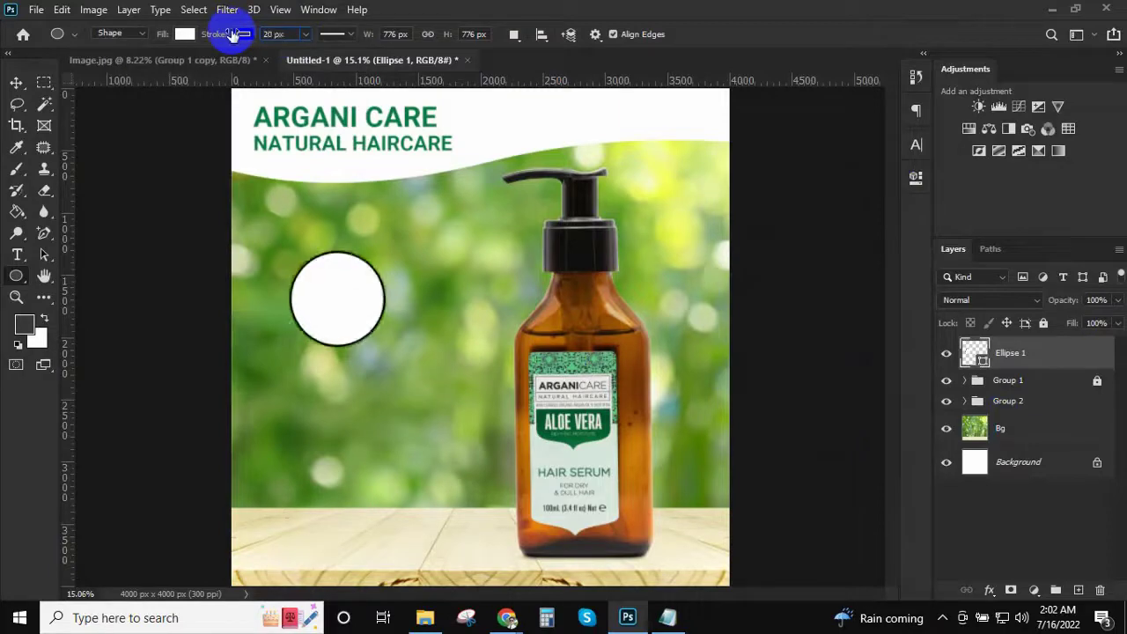
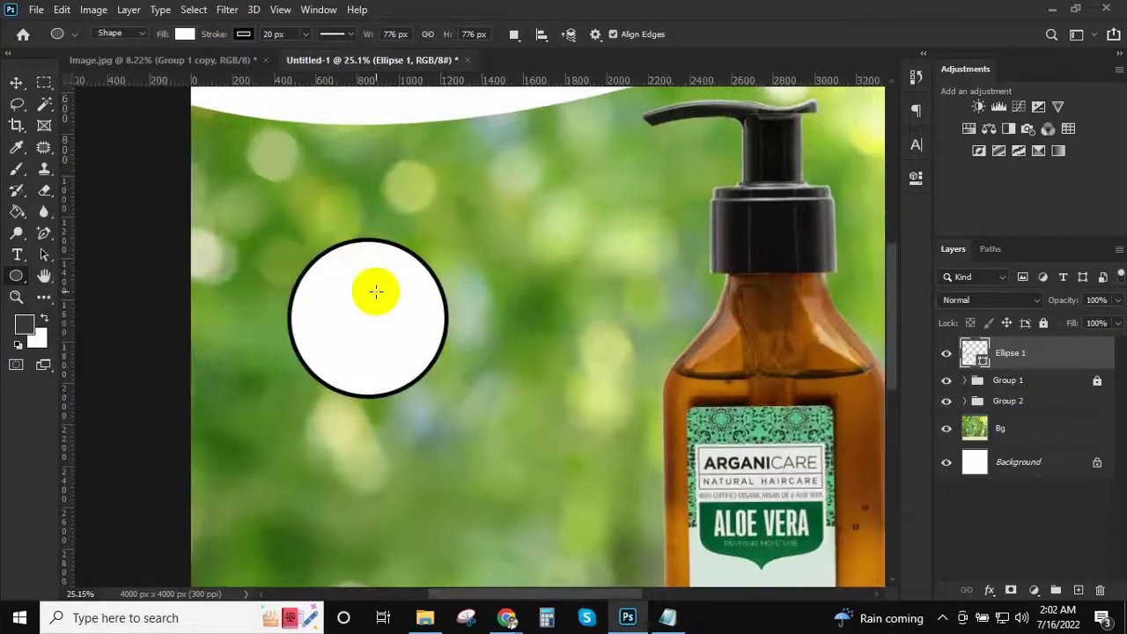
# Set the circle's black stroke alignment to Outside in Stroke Options
pyautogui.moveTo(302, 252); pyautogui.dragTo(411, 261)
pyautogui.press('u')
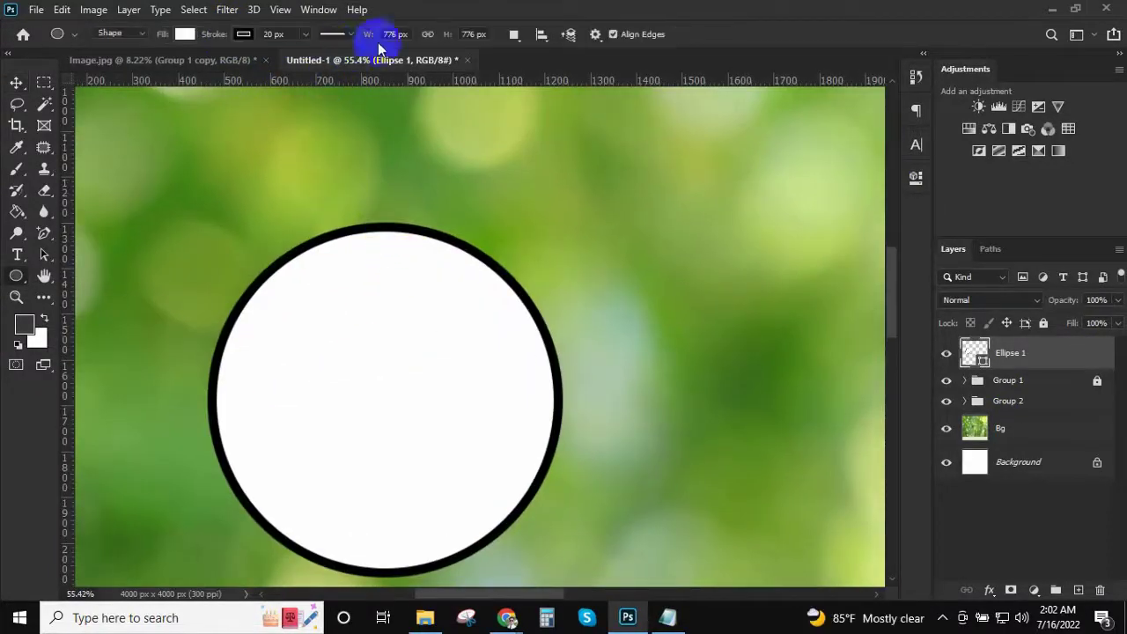
pyautogui.click(345, 35)
pyautogui.click(336, 233)
pyautogui.click(476, 199)
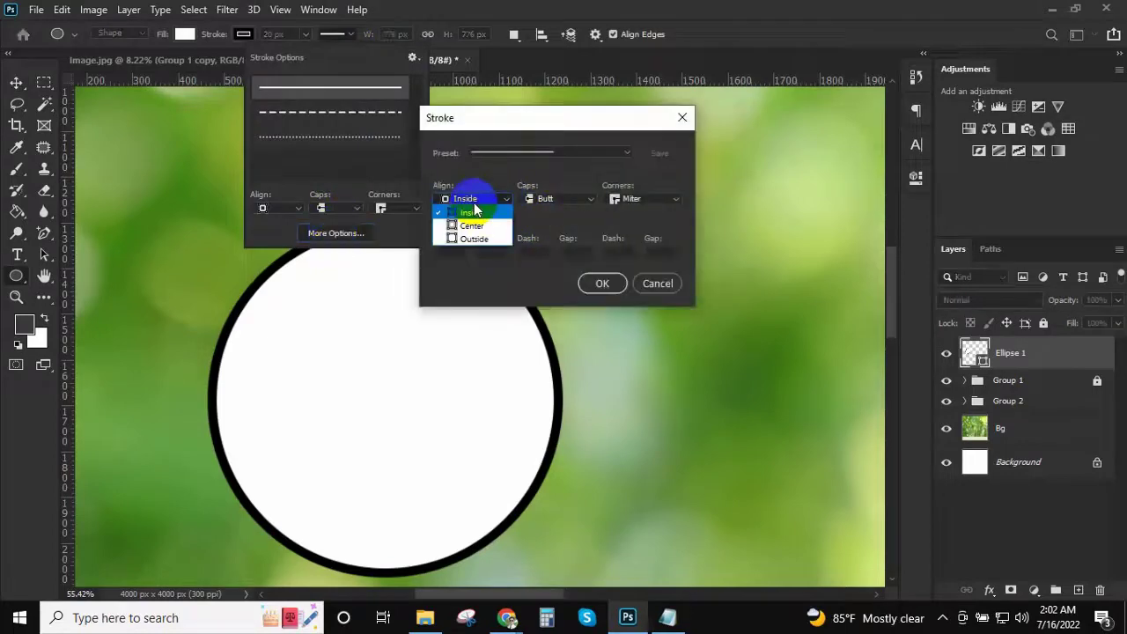
pyautogui.click(479, 231)
pyautogui.click(602, 283)
pyautogui.click(428, 219)
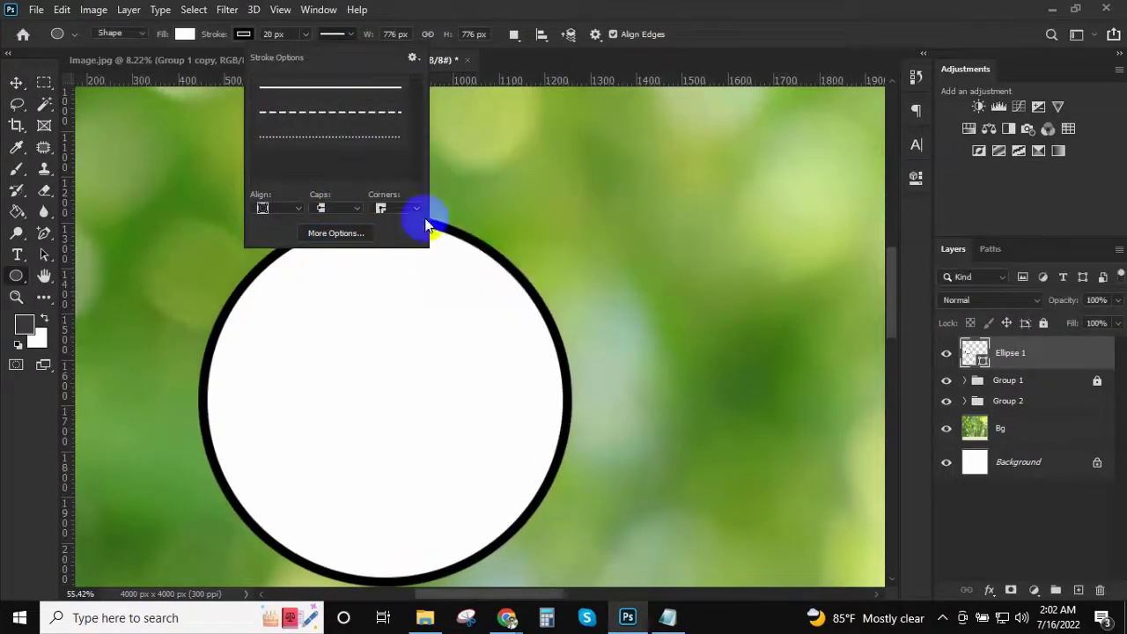
pyautogui.scroll(-5, 372, 284)
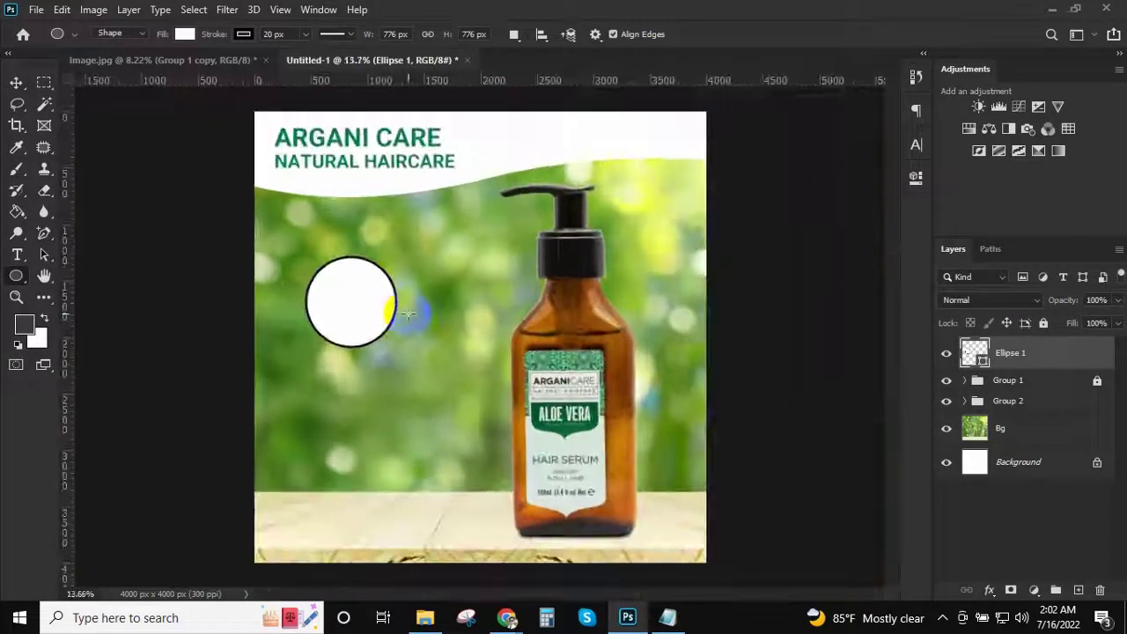
# Shrink the circle to about 87% and move it up and left
pyautogui.press('v')
pyautogui.hotkey('ctrl', 't')
pyautogui.moveTo(401, 353); pyautogui.dragTo(386, 343)
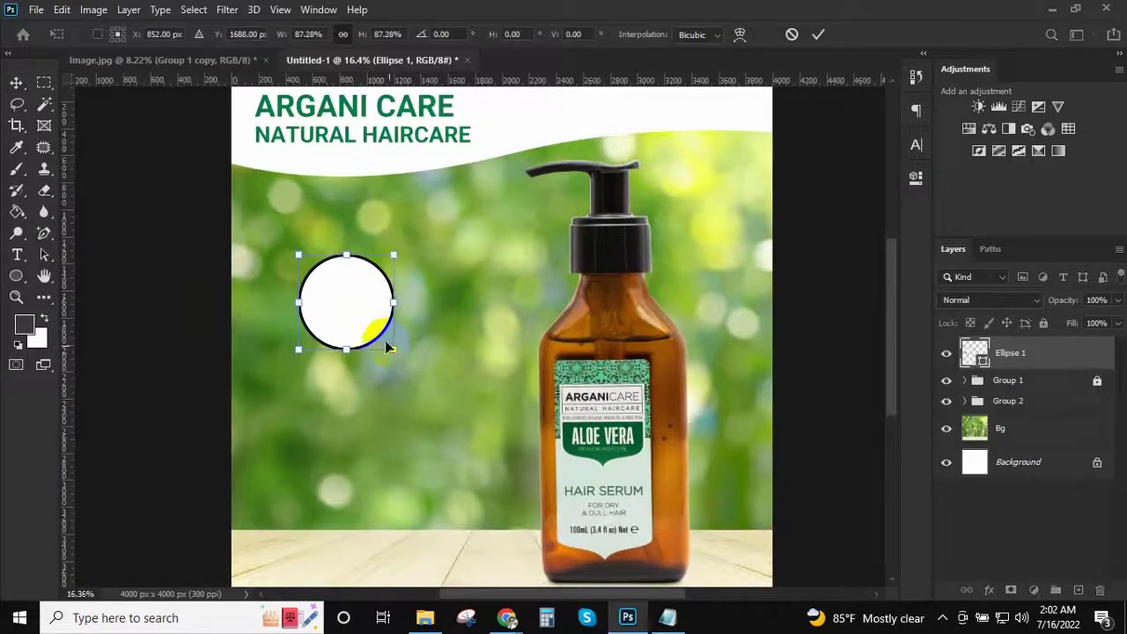
pyautogui.moveTo(355, 298); pyautogui.dragTo(330, 281)
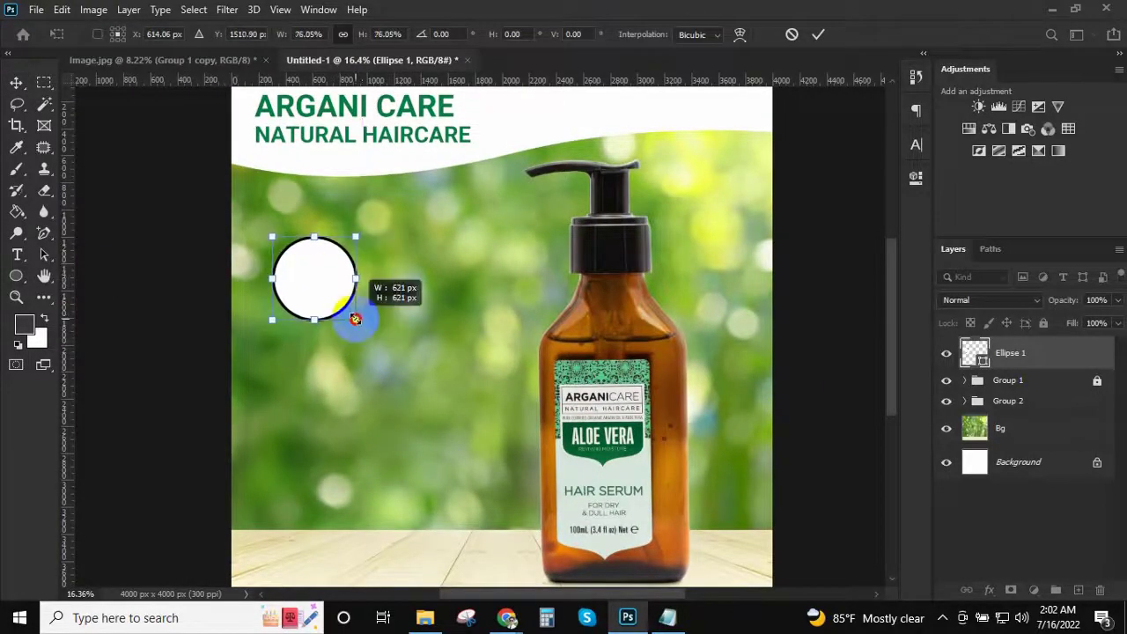
pyautogui.doubleClick(327, 286)
# Alt-drag a copy of the circle to its right and select both circles
pyautogui.moveTo(327, 285); pyautogui.dragTo(464, 285)
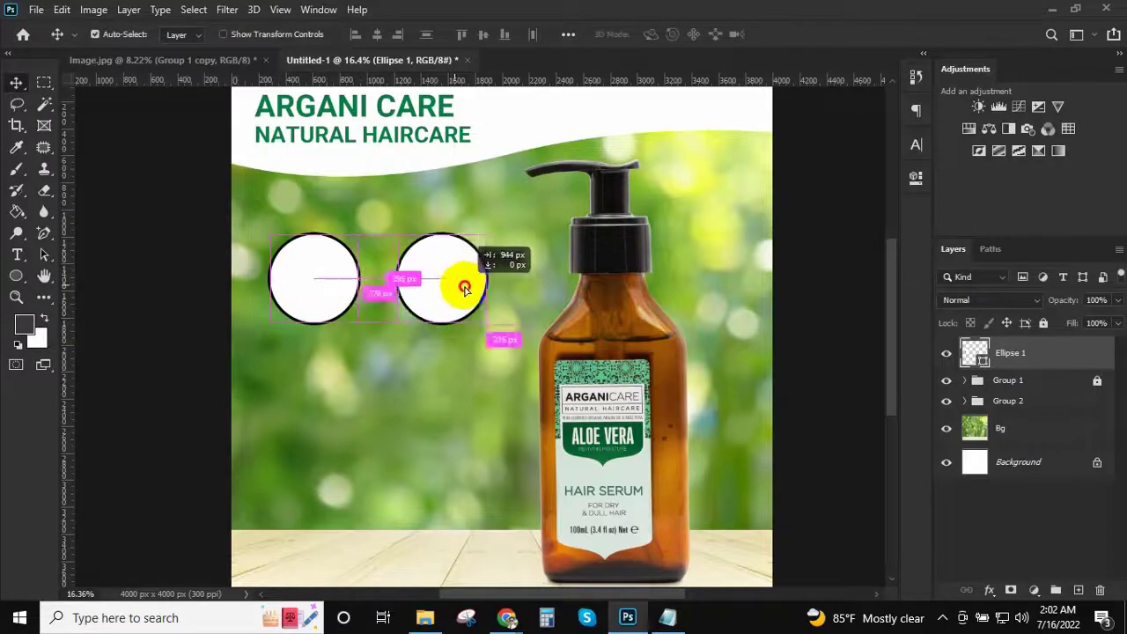
pyautogui.click(1035, 459)
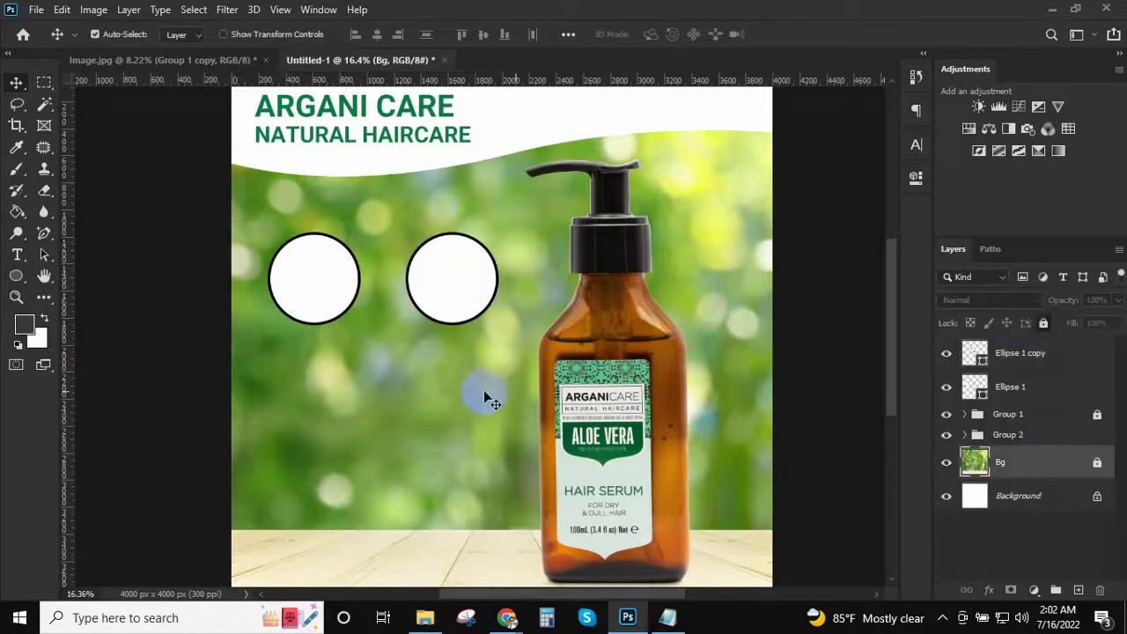
pyautogui.click(446, 302)
pyautogui.click(977, 434)
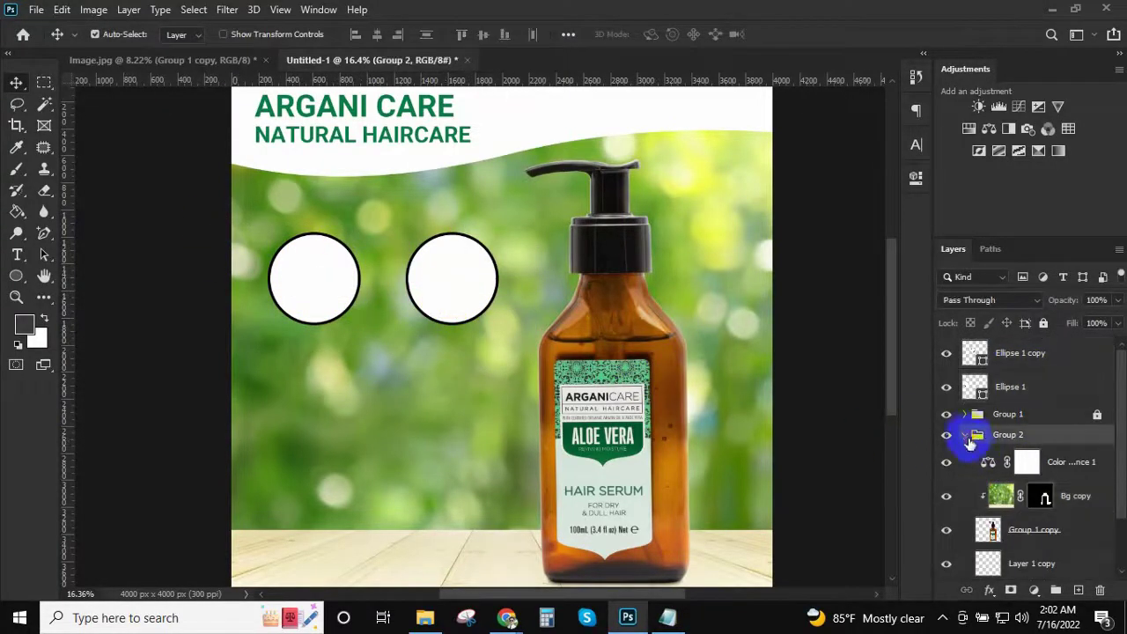
pyautogui.click(1044, 323)
pyautogui.click(1013, 386)
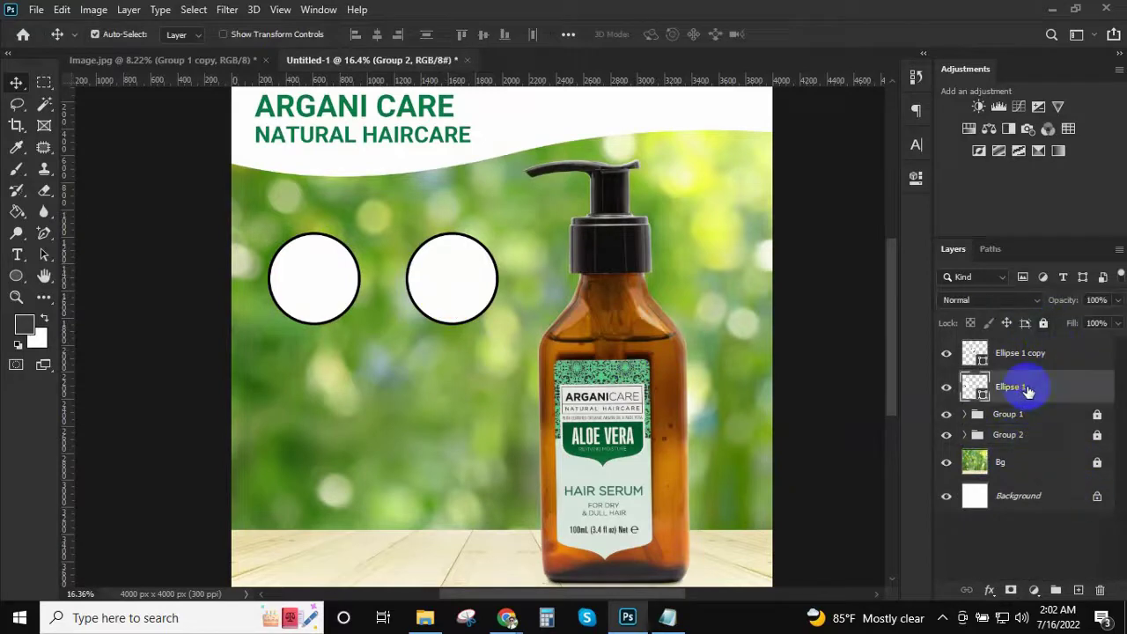
pyautogui.keyDown('shift'); pyautogui.click(476, 339); pyautogui.keyUp('shift')
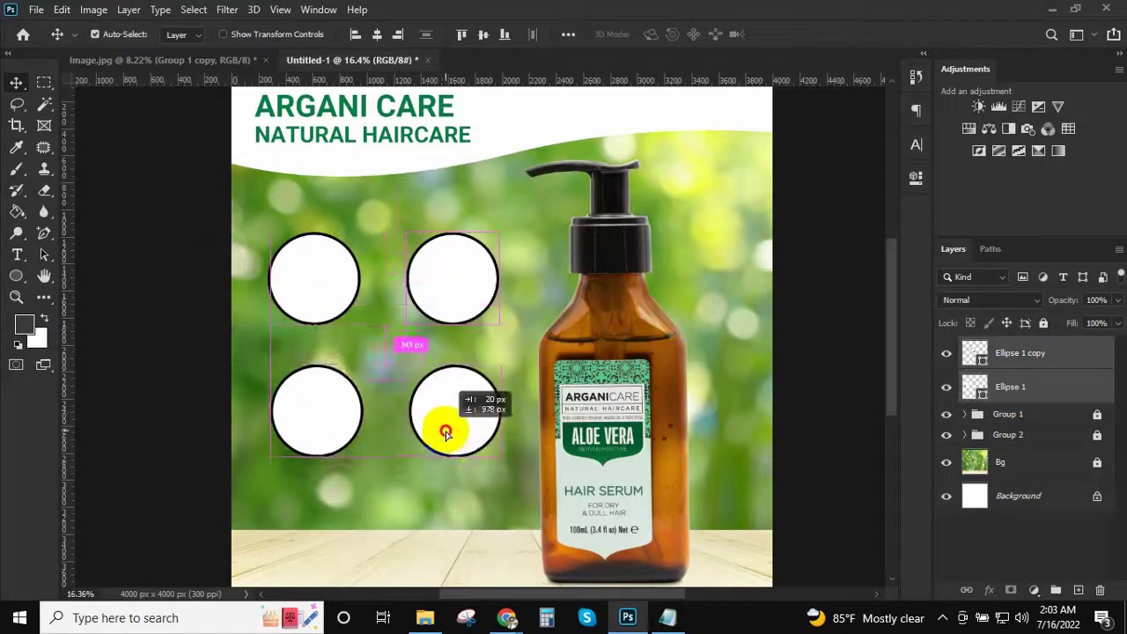
# Copy both circles down into a second row to form a 2x2 grid
pyautogui.moveTo(446, 359); pyautogui.dragTo(443, 458)
pyautogui.scroll(-1, 449, 412)
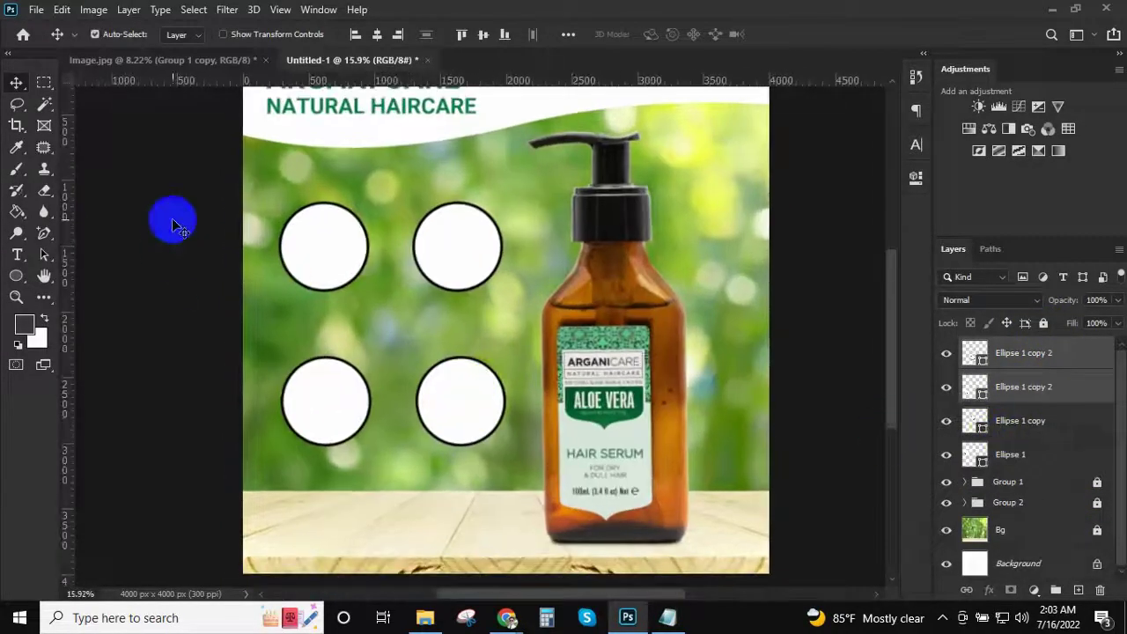
pyautogui.moveTo(173, 218); pyautogui.dragTo(505, 470)
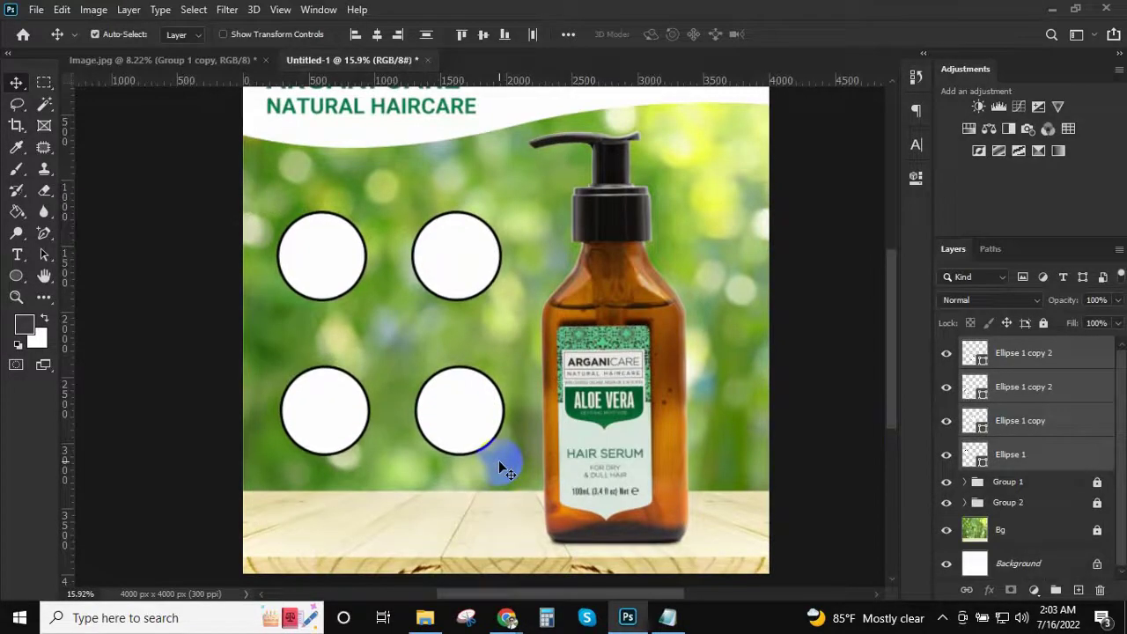
pyautogui.scroll(2, 445, 308)
pyautogui.scroll(-3, 444, 308)
pyautogui.click(1022, 352)
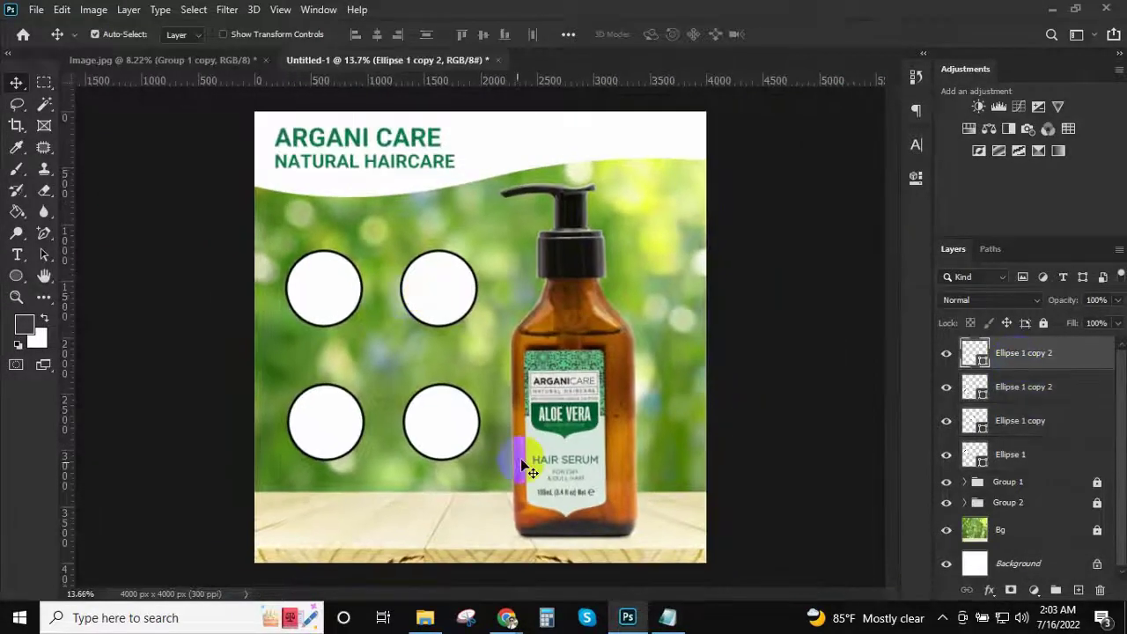
pyautogui.scroll(1, 515, 432)
pyautogui.scroll(-1, 519, 449)
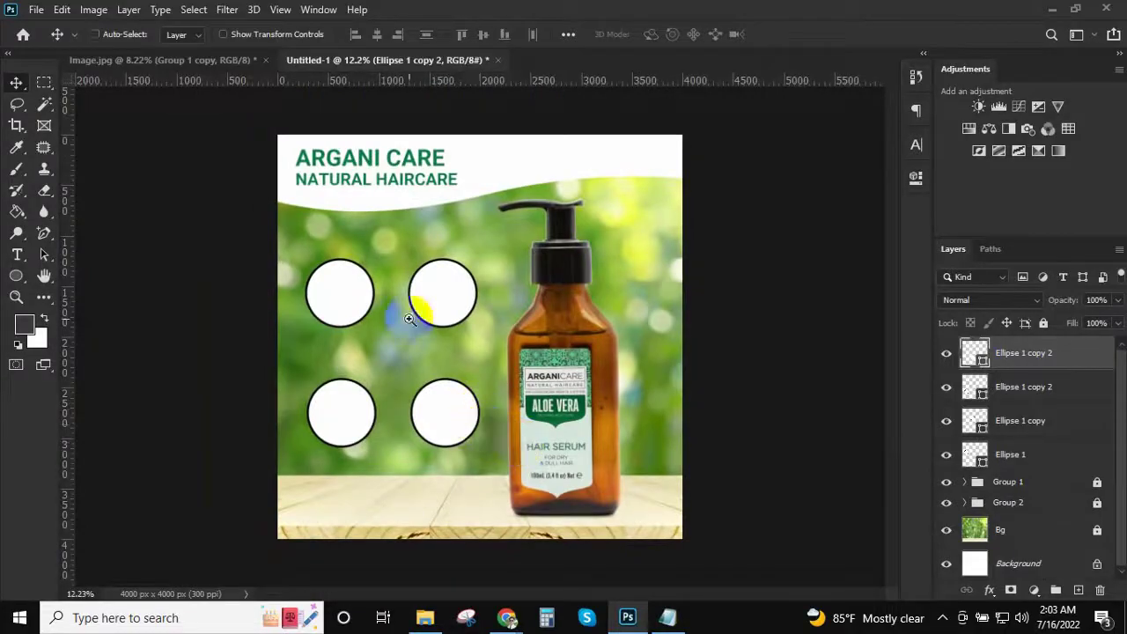
pyautogui.scroll(1, 409, 318)
# Place the aloe leaf image from the Icon folder, scaled down, above the first circle layer
pyautogui.click(425, 617)
pyautogui.doubleClick(186, 126)
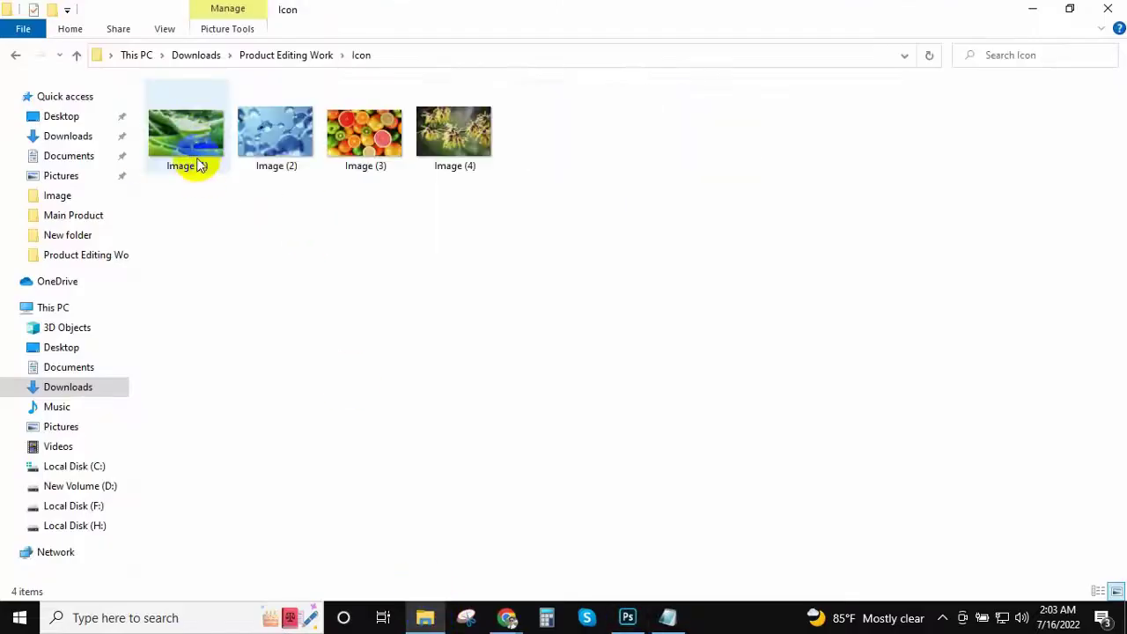
pyautogui.moveTo(192, 144)
pyautogui.mouseDown()
pyautogui.moveTo(306, 251)
pyautogui.moveTo(522, 370)
pyautogui.mouseUp()
pyautogui.moveTo(851, 336); pyautogui.dragTo(636, 336)
pyautogui.press('Return')
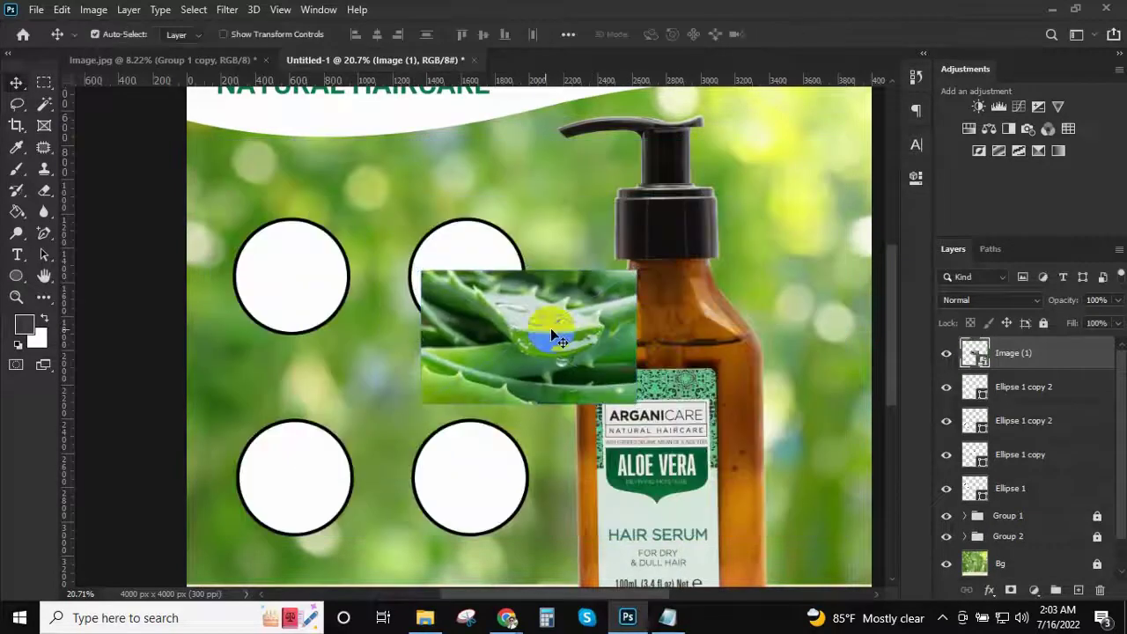
pyautogui.moveTo(1010, 488)
pyautogui.mouseDown()
pyautogui.moveTo(1033, 388)
pyautogui.moveTo(1052, 471)
pyautogui.mouseUp()
# Clip the aloe photo to the first circle, undoing an accidental shift
pyautogui.click(1021, 488)
pyautogui.click(1026, 454)
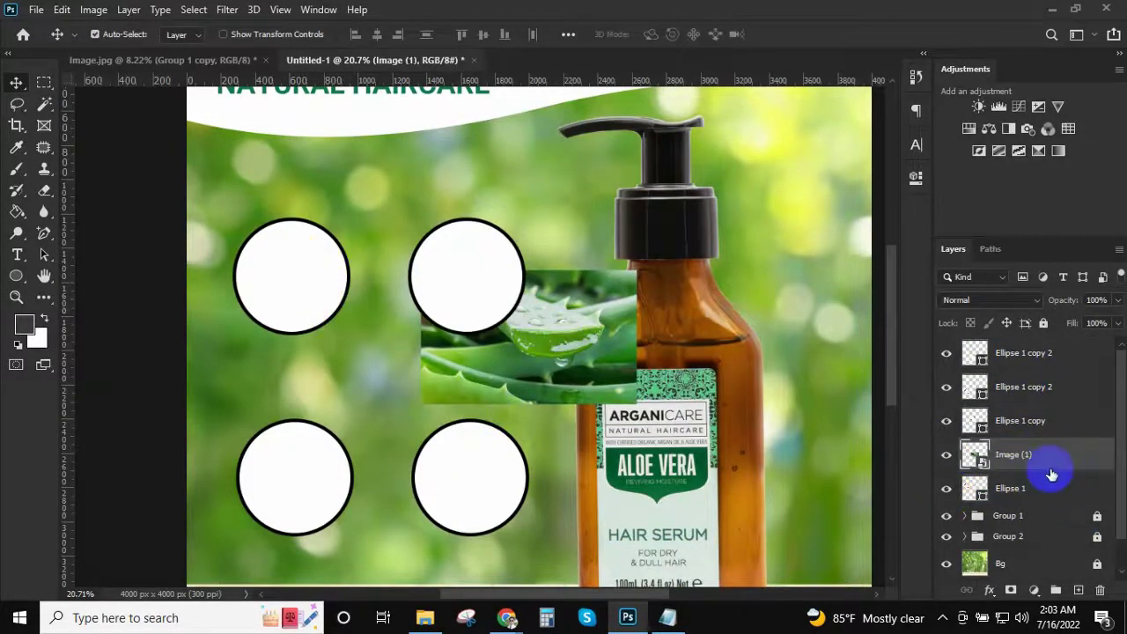
pyautogui.hotkey('ctrl', 'alt', 'g')
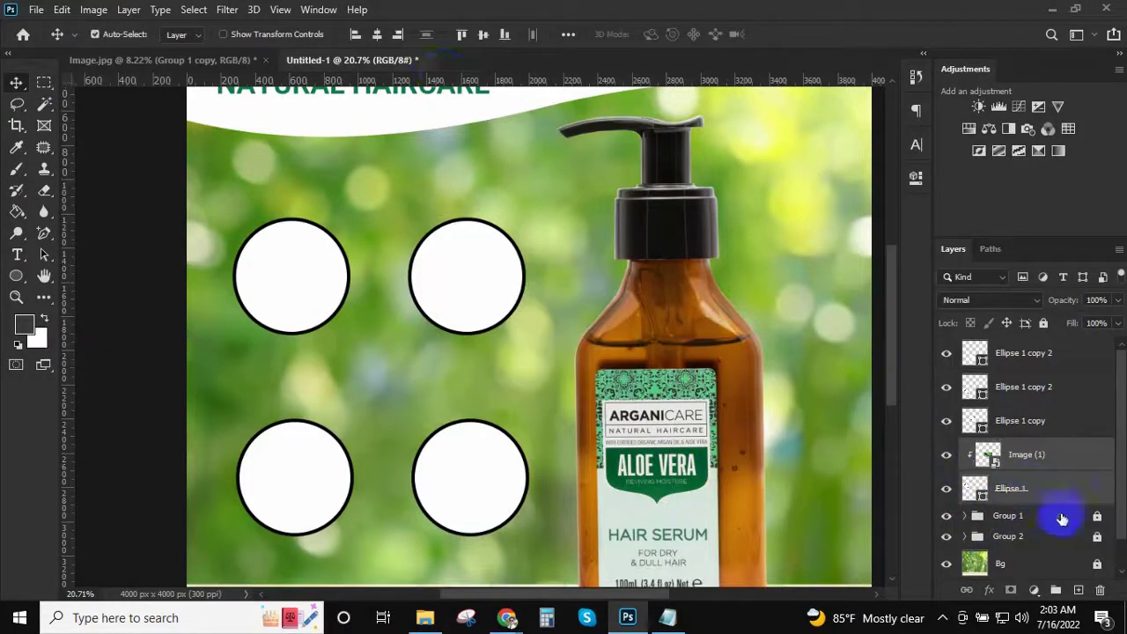
pyautogui.click(377, 34)
pyautogui.click(482, 35)
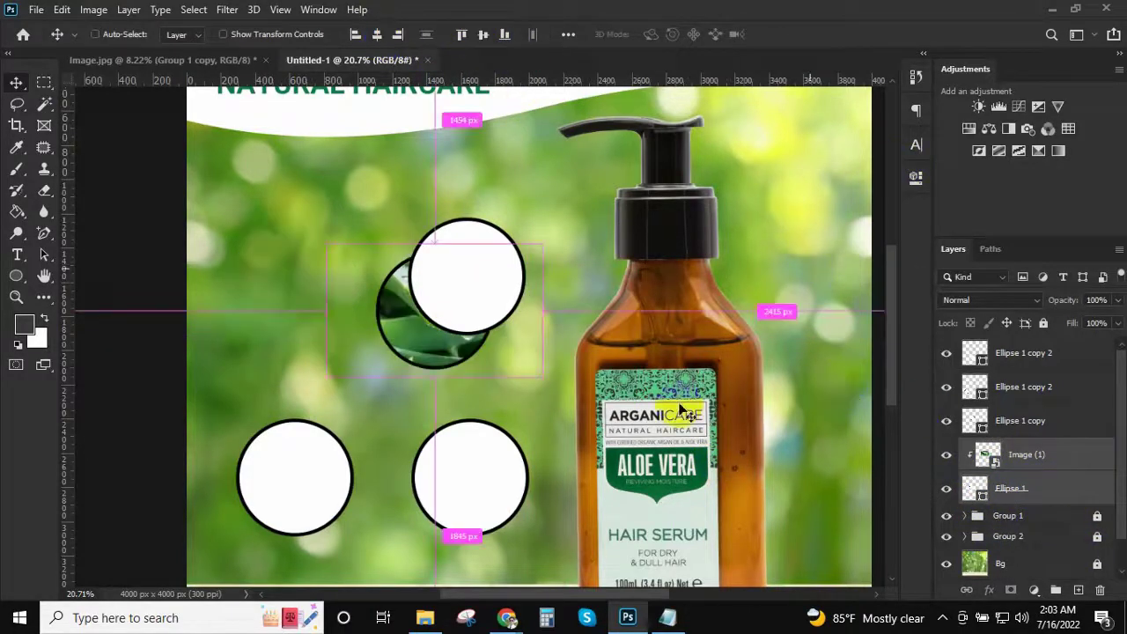
pyautogui.hotkey('ctrl', 'z')
pyautogui.hotkey('ctrl', 'z')
pyautogui.click(977, 458)
pyautogui.hotkey('ctrl', 'alt', 'g')
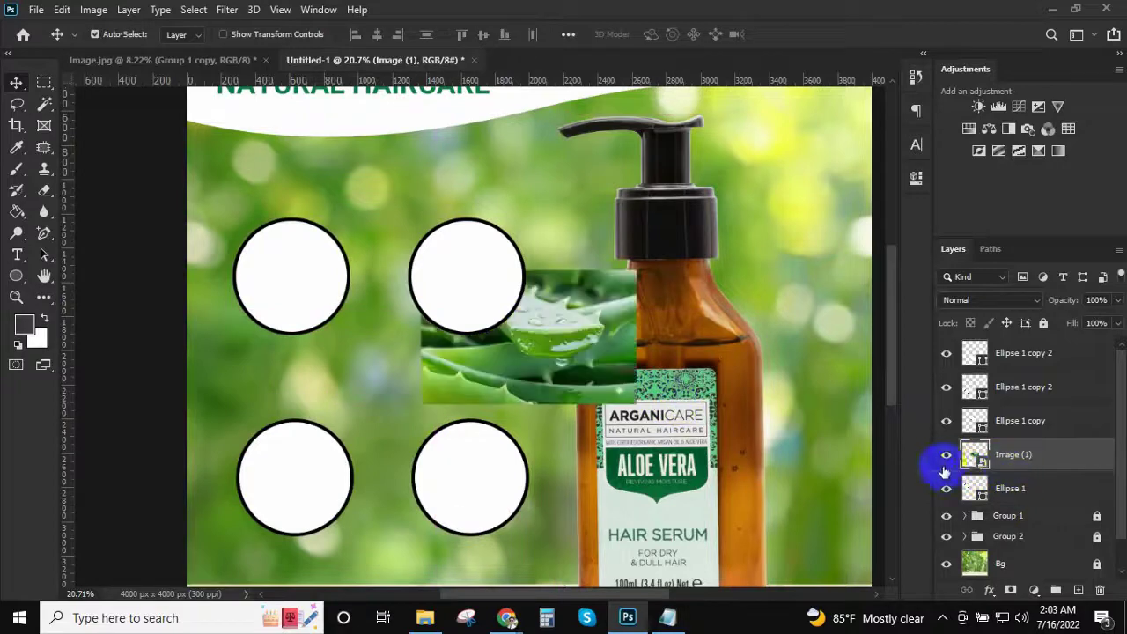
# Fit the aloe photo inside the top-left circle and group it with that circle
pyautogui.moveTo(546, 348)
pyautogui.mouseDown()
pyautogui.moveTo(365, 306)
pyautogui.moveTo(322, 261)
pyautogui.mouseUp()
pyautogui.hotkey('ctrl', 'alt', 'g')
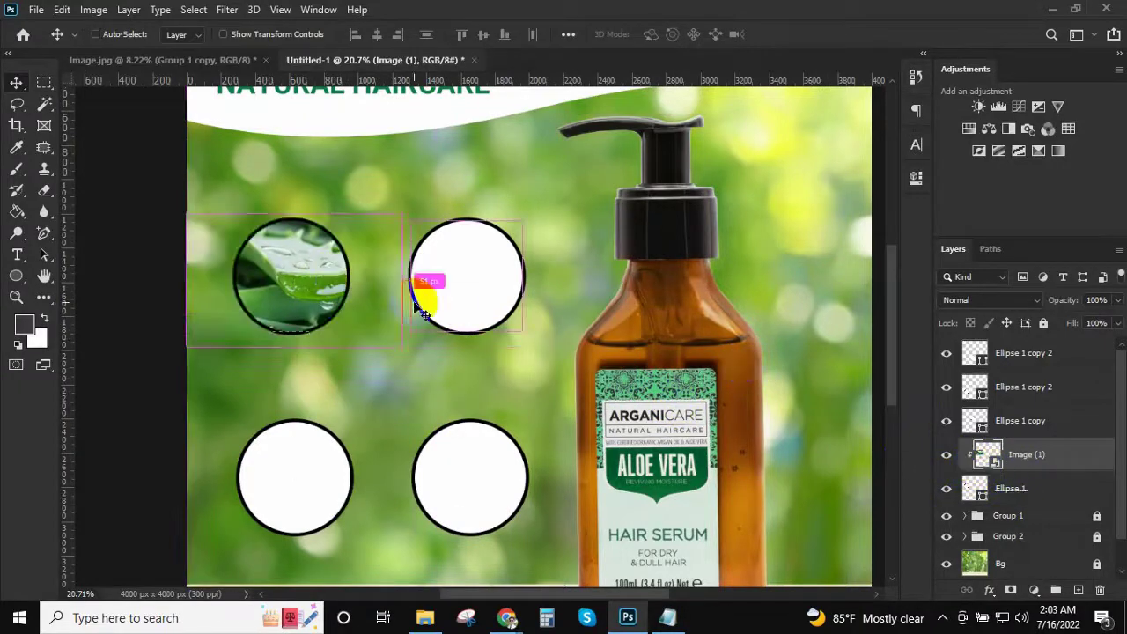
pyautogui.hotkey('ctrl', 't')
pyautogui.moveTo(396, 343); pyautogui.dragTo(314, 299)
pyautogui.press('Return')
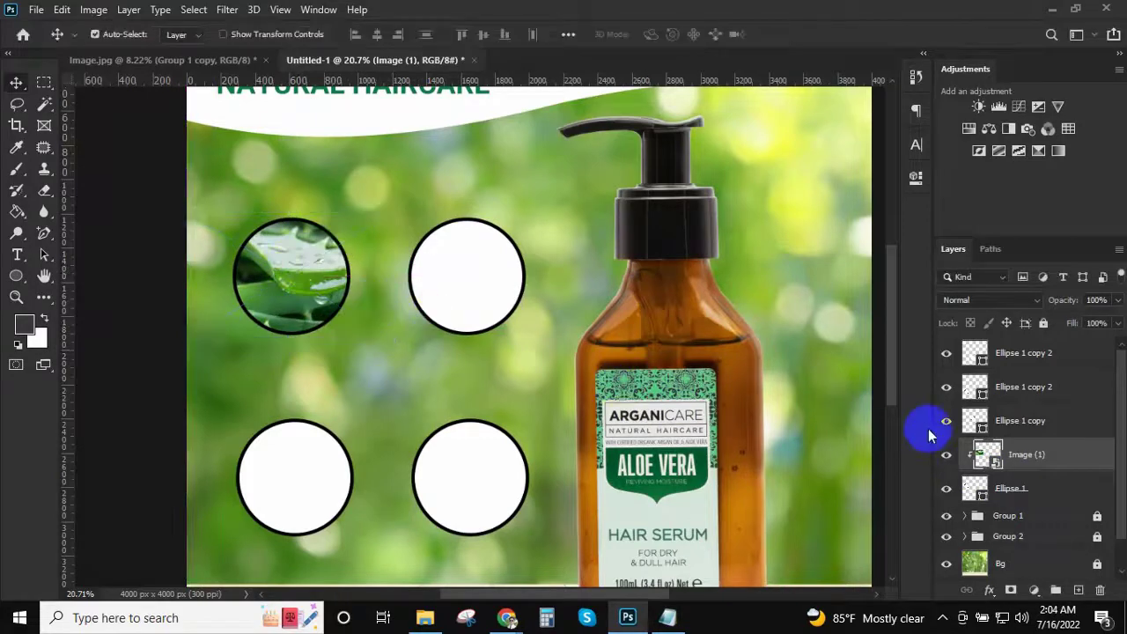
pyautogui.keyDown('shift'); pyautogui.click(1021, 497); pyautogui.keyUp('shift')
pyautogui.hotkey('ctrl', 'g')
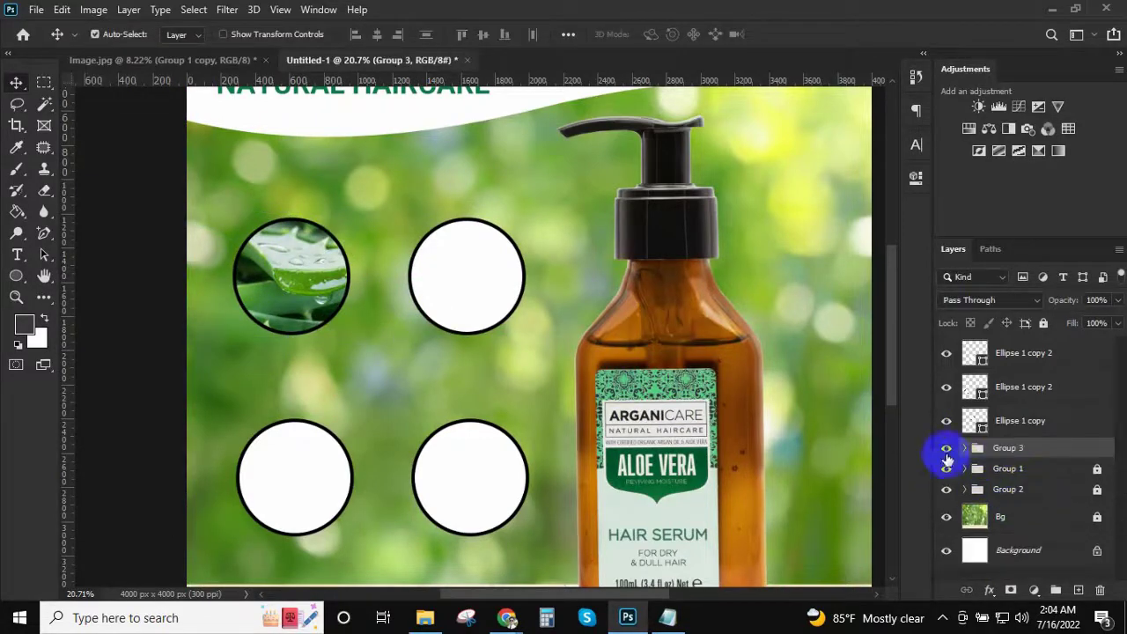
# Place the citrus fruit photo, scaled down, over the upper-right circle
pyautogui.click(1021, 421)
pyautogui.click(427, 620)
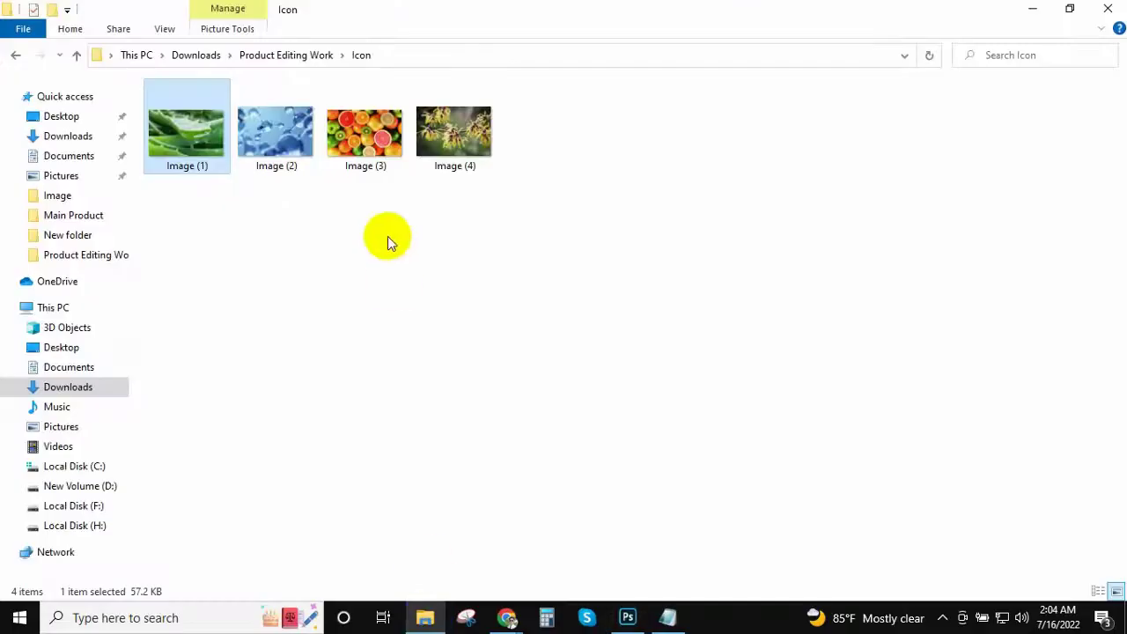
pyautogui.moveTo(365, 132); pyautogui.dragTo(476, 267)
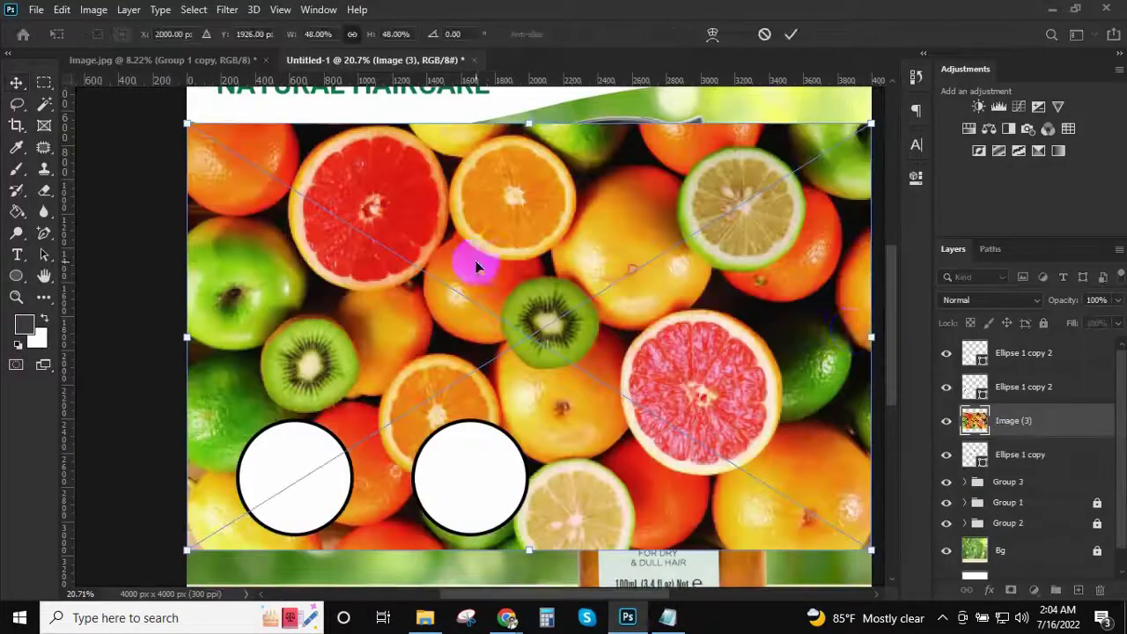
pyautogui.moveTo(868, 337); pyautogui.dragTo(651, 334)
pyautogui.moveTo(575, 297); pyautogui.dragTo(517, 260)
pyautogui.press('Return')
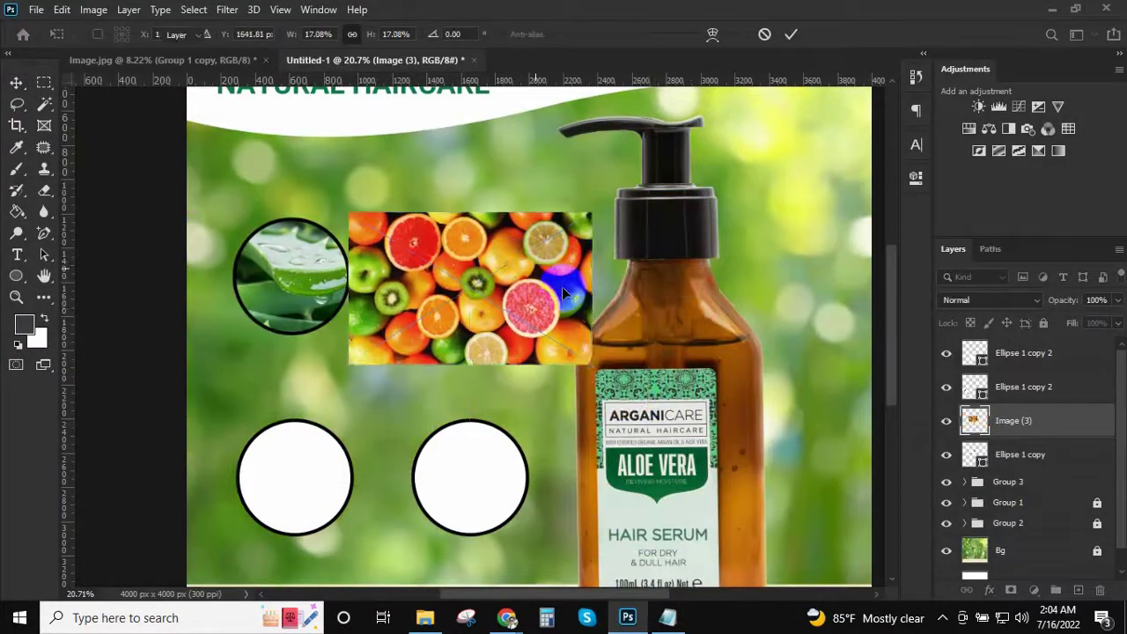
# Clip the fruit photo into its circle, resize it to fit, and group them
pyautogui.keyDown('alt'); pyautogui.click(968, 437); pyautogui.keyUp('alt')
pyautogui.hotkey('ctrl', 't')
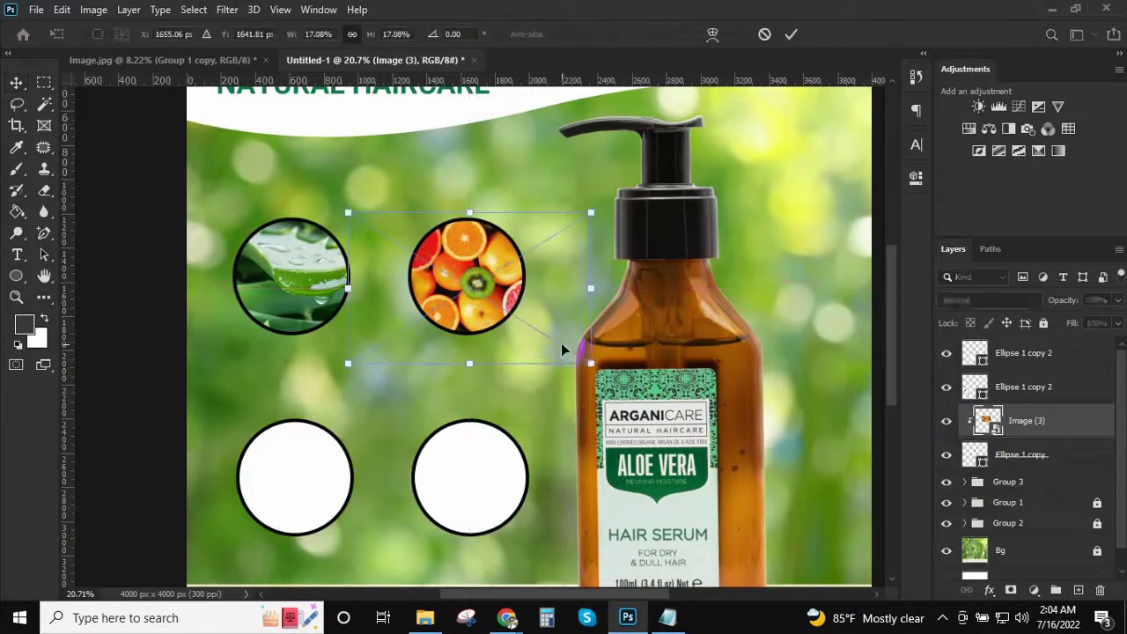
pyautogui.moveTo(591, 363); pyautogui.dragTo(528, 339)
pyautogui.press('Return')
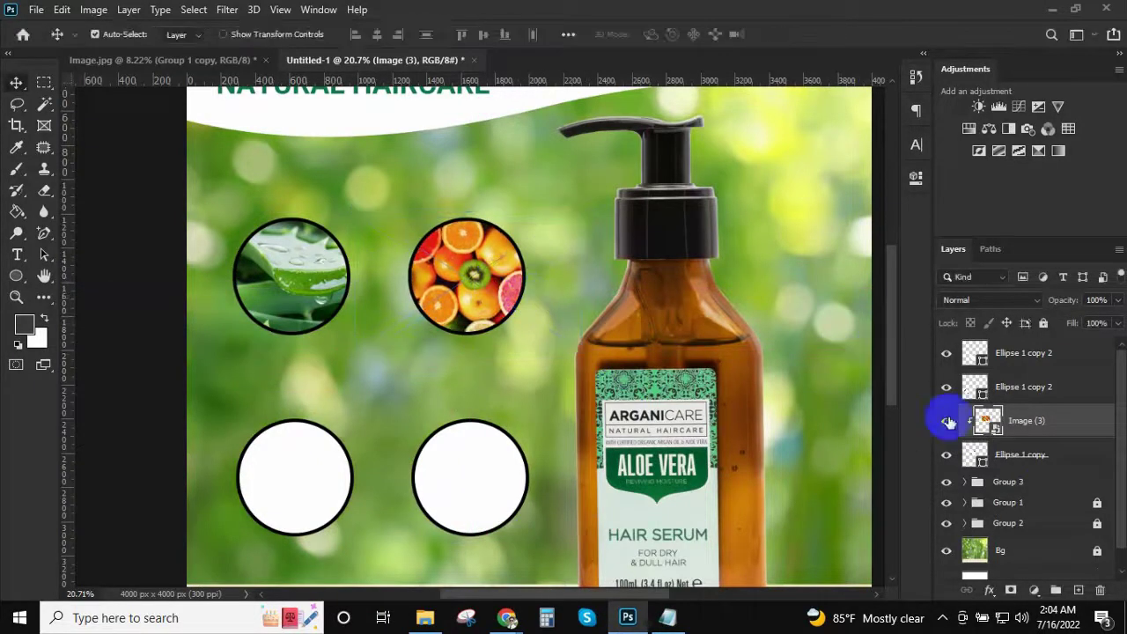
pyautogui.keyDown('shift'); pyautogui.click(1010, 456); pyautogui.keyUp('shift')
pyautogui.hotkey('ctrl', 'g')
pyautogui.scroll(-3, 546, 383)
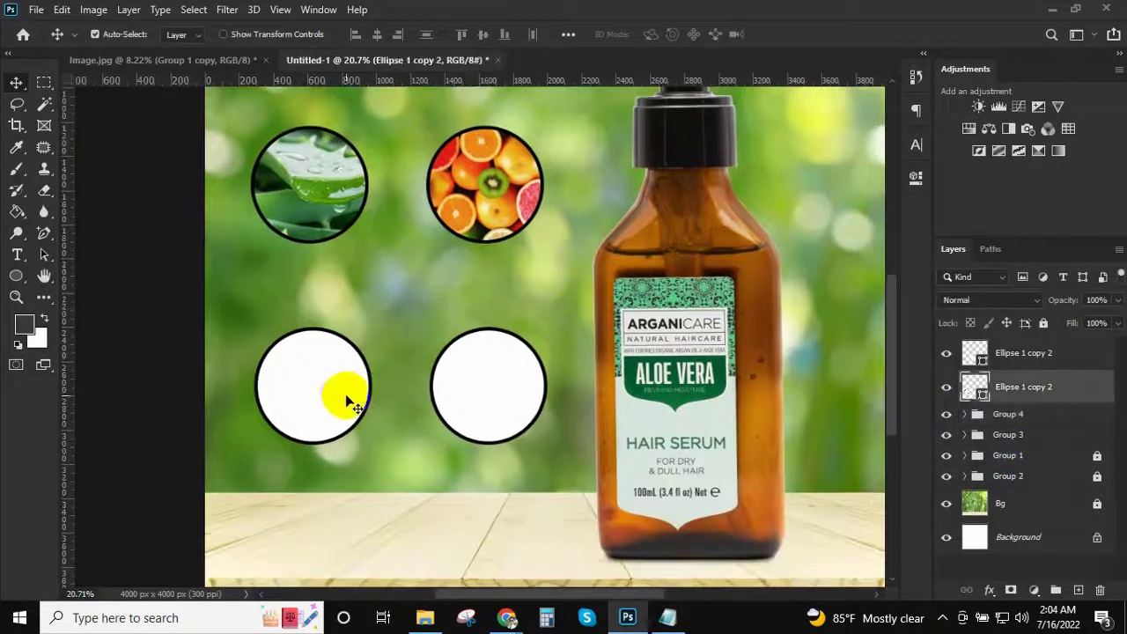
# Place the yellow flower photo, scaled down, over the lower-left circle
pyautogui.click(424, 617)
pyautogui.rightClick(572, 172)
pyautogui.click(619, 235)
pyautogui.moveTo(453, 134); pyautogui.dragTo(323, 385)
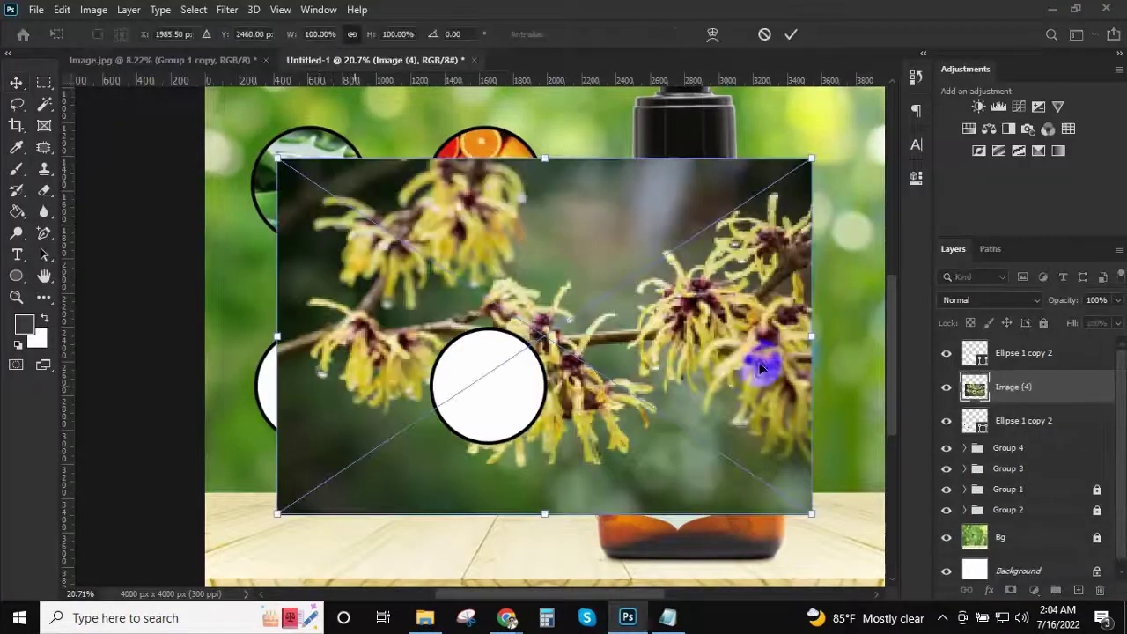
pyautogui.moveTo(830, 516); pyautogui.dragTo(684, 428)
pyautogui.moveTo(547, 342)
pyautogui.mouseDown()
pyautogui.moveTo(476, 371)
pyautogui.moveTo(465, 358)
pyautogui.moveTo(390, 360)
pyautogui.mouseUp()
pyautogui.press('Return')
# Clip the flower photo into the lower-left circle, fit it, and group them
pyautogui.click(946, 387)
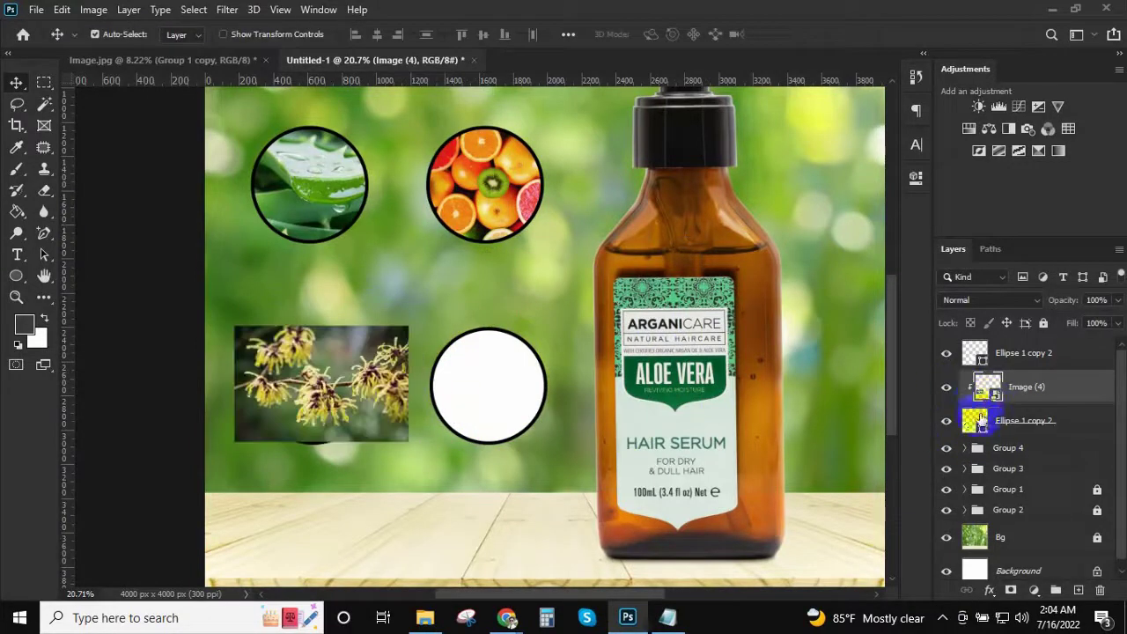
pyautogui.hotkey('ctrl', 'alt', 'g')
pyautogui.hotkey('ctrl', 't')
pyautogui.moveTo(413, 442); pyautogui.dragTo(417, 452)
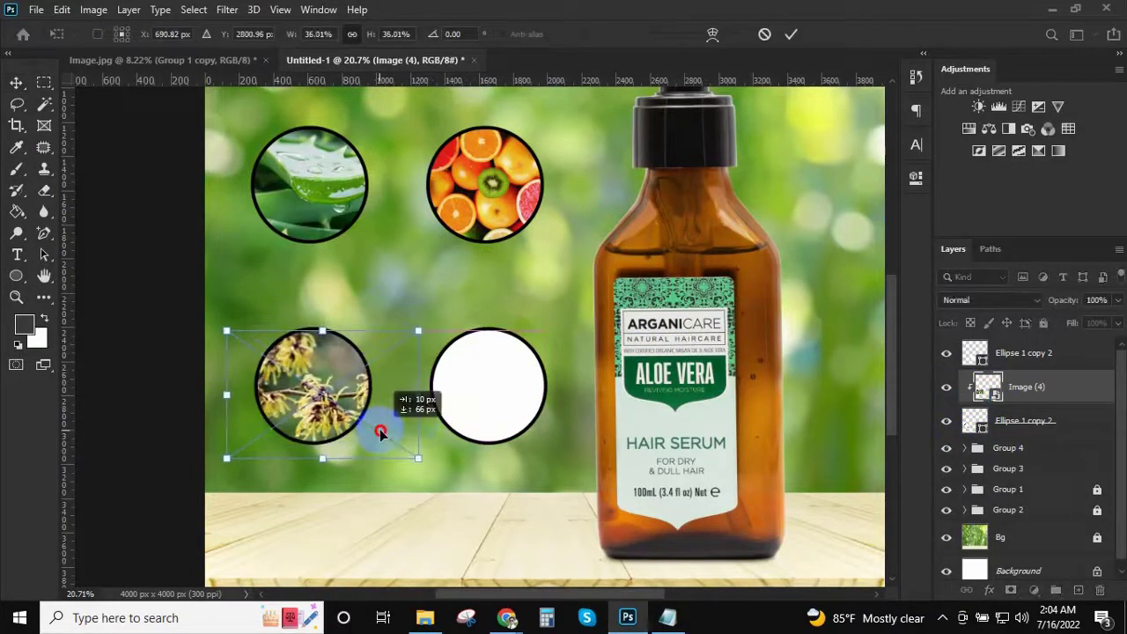
pyautogui.press('Return')
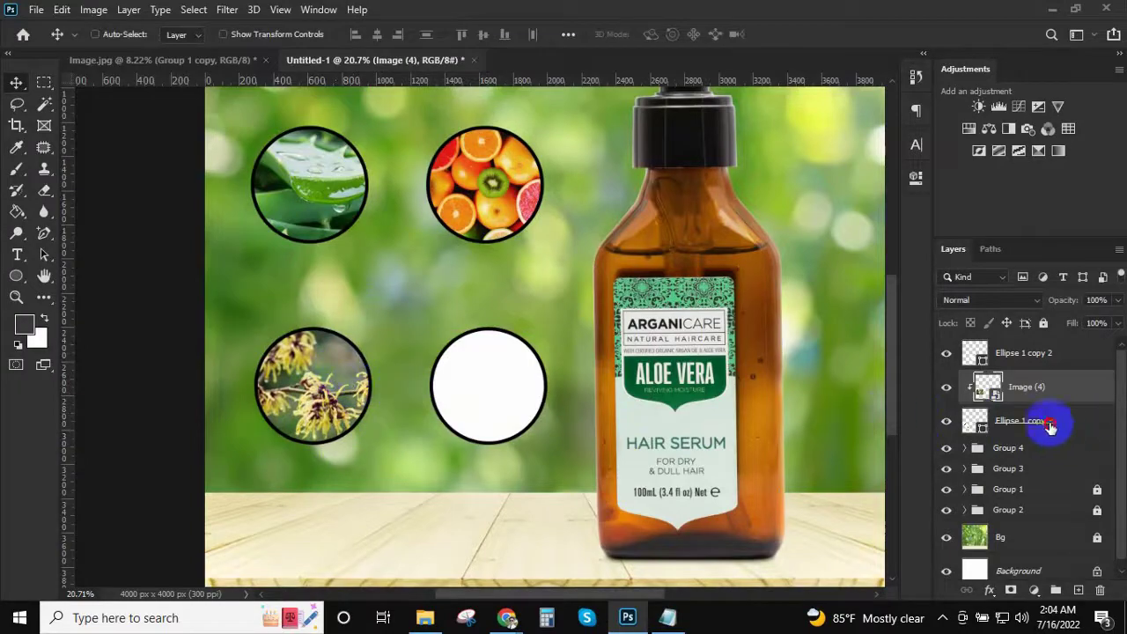
pyautogui.keyDown('shift'); pyautogui.click(1049, 426); pyautogui.keyUp('shift')
pyautogui.hotkey('ctrl', 'g')
# Place the molecule photo, scaled down, over the lower-right circle
pyautogui.click(1057, 353)
pyautogui.click(424, 617)
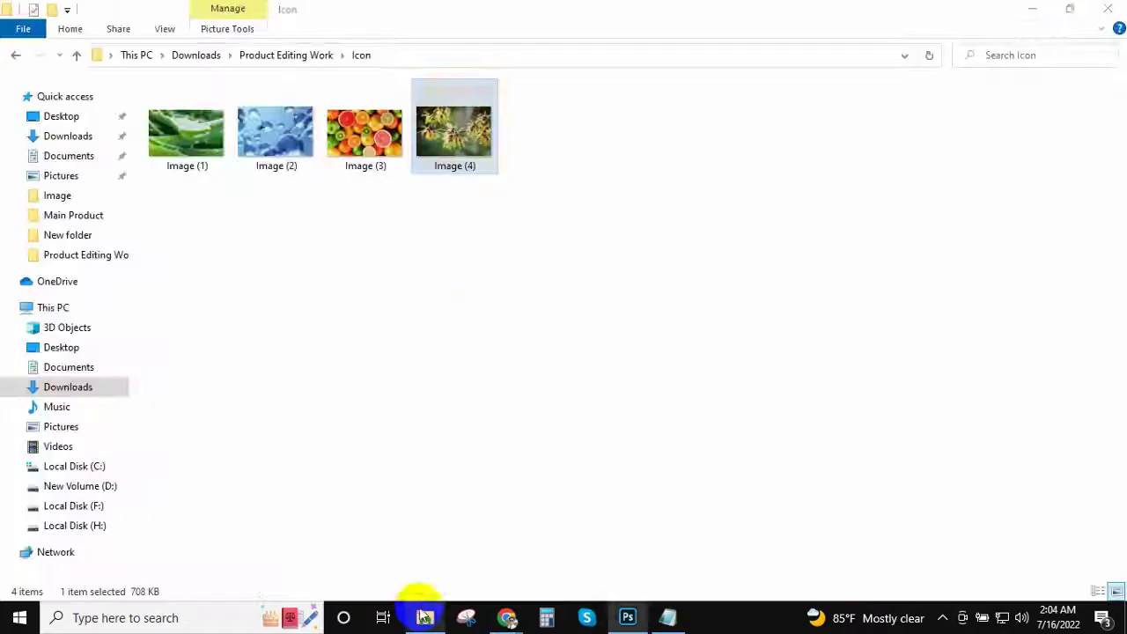
pyautogui.moveTo(274, 136)
pyautogui.mouseDown()
pyautogui.moveTo(638, 622)
pyautogui.moveTo(502, 377)
pyautogui.mouseUp()
pyautogui.moveTo(754, 352)
pyautogui.mouseDown()
pyautogui.moveTo(660, 327)
pyautogui.moveTo(520, 449)
pyautogui.mouseUp()
pyautogui.press('Return')
# Clip the molecule photo into its circle, nudge it up, and group them
pyautogui.keyDown('alt'); pyautogui.click(984, 370); pyautogui.keyUp('alt')
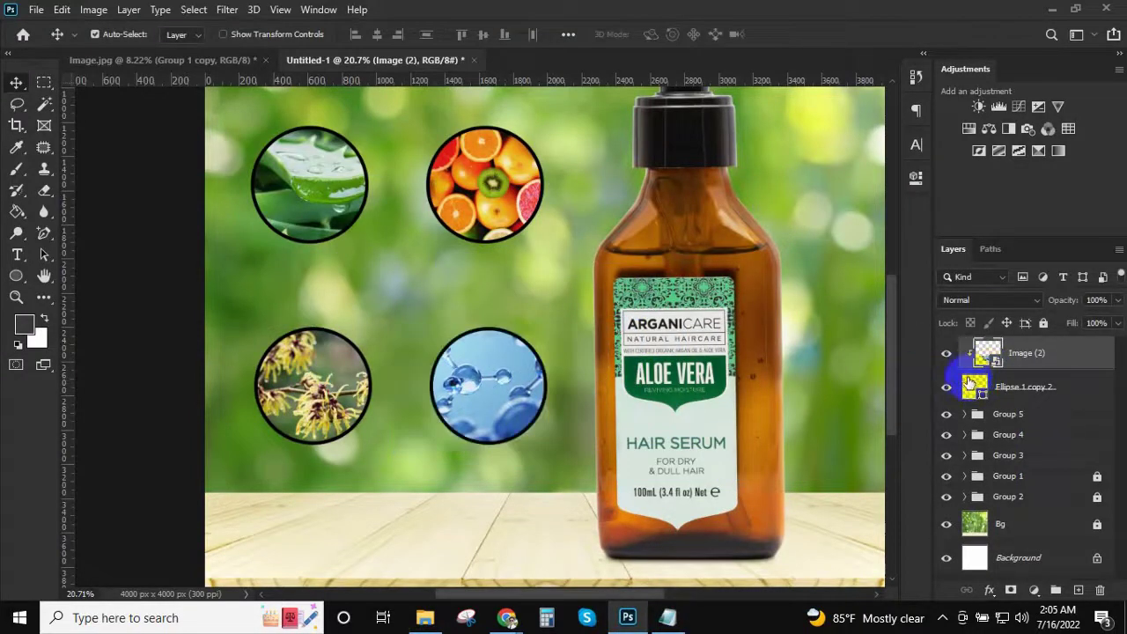
pyautogui.hotkey('ctrl', 't')
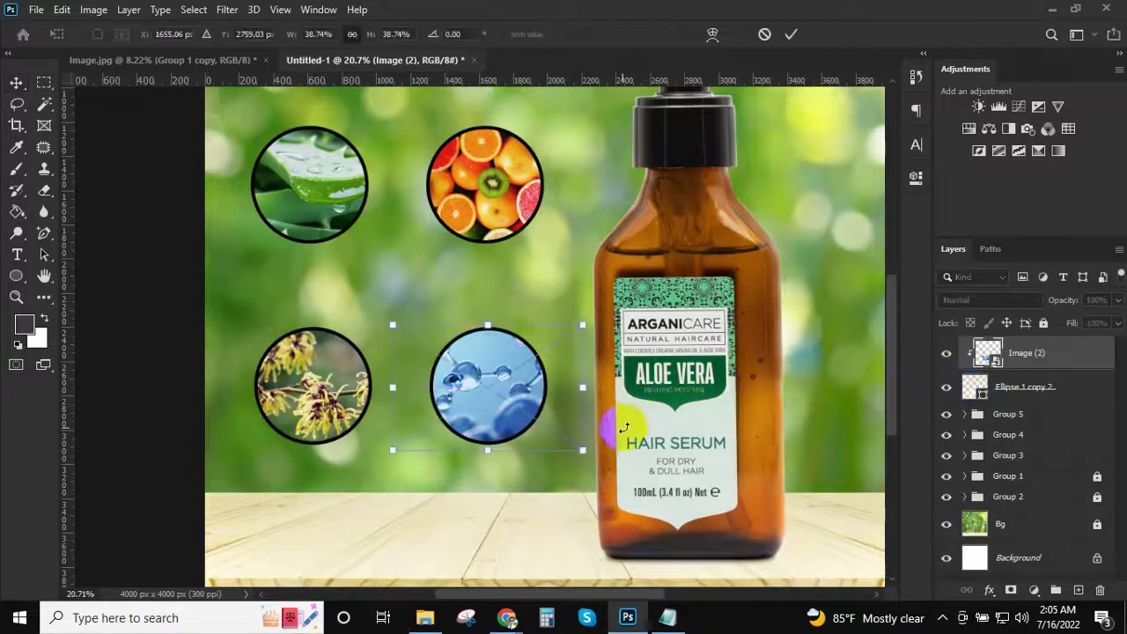
pyautogui.moveTo(531, 380); pyautogui.dragTo(493, 385)
pyautogui.press('Return')
pyautogui.scroll(-1, 523, 375)
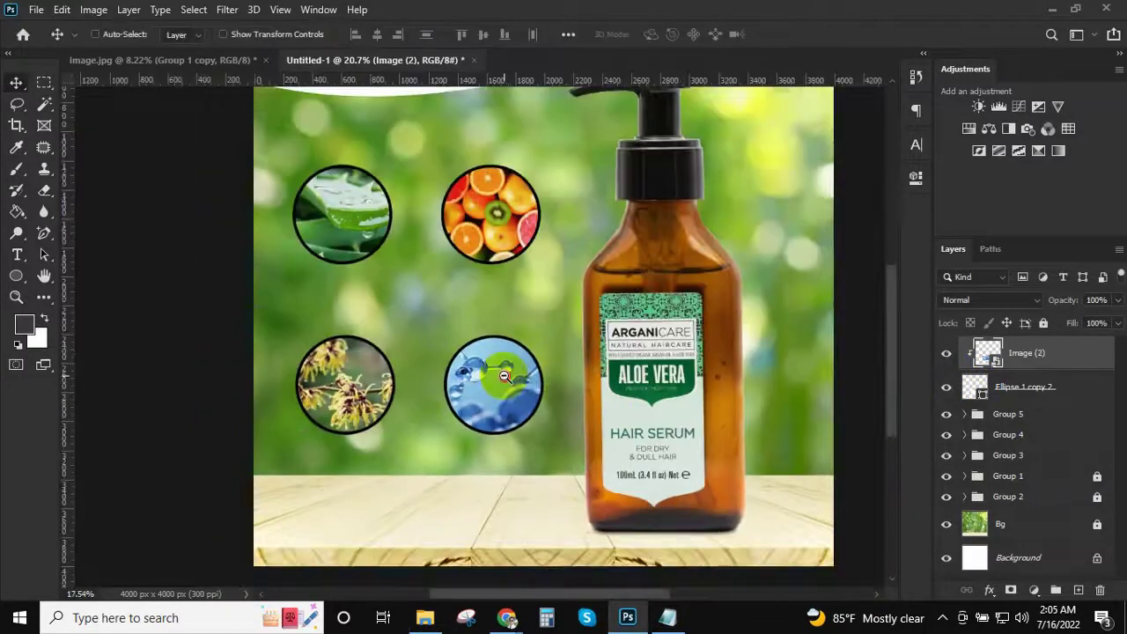
pyautogui.hotkey('ctrl', 'g')
pyautogui.scroll(-1, 613, 352)
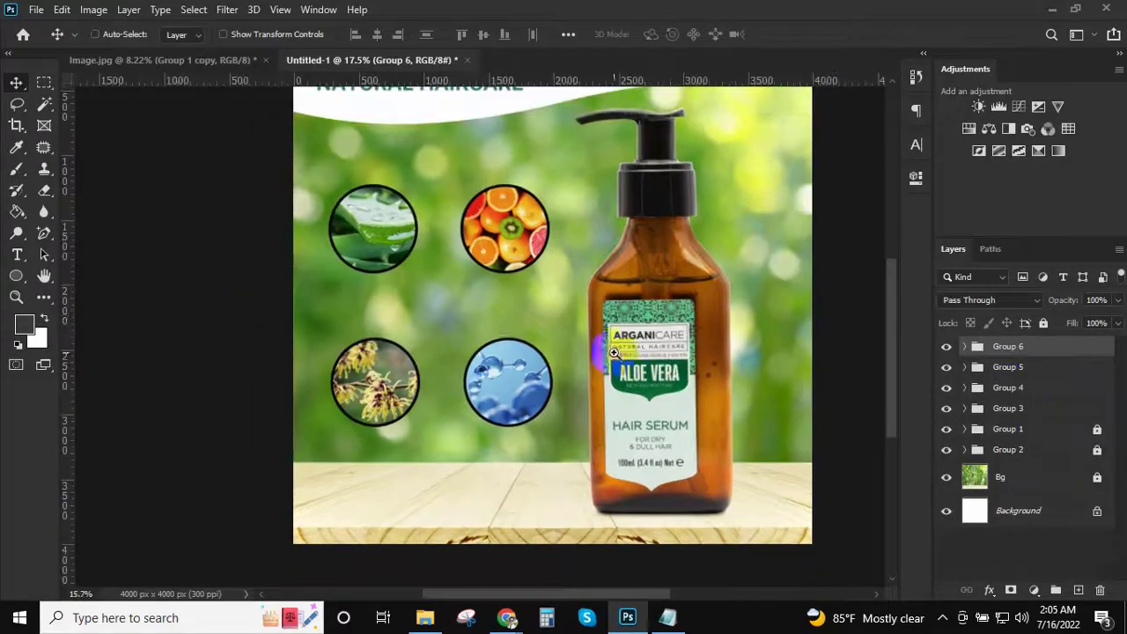
# Set the outline colour of all four ingredient circles to white
pyautogui.moveTo(276, 204); pyautogui.dragTo(540, 460)
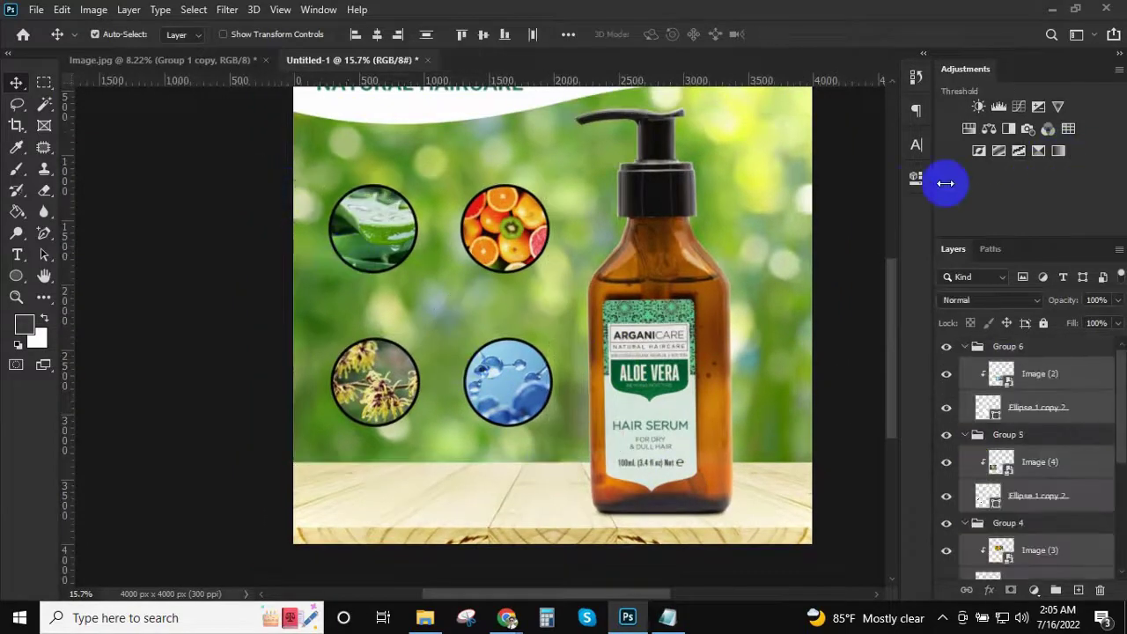
pyautogui.click(915, 176)
pyautogui.click(709, 302)
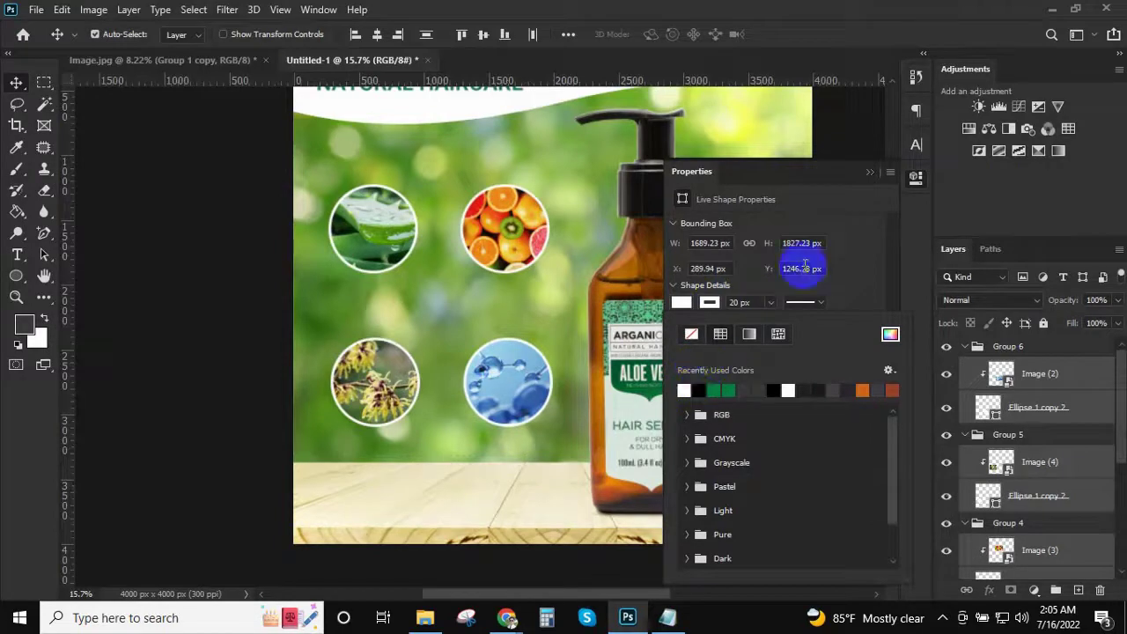
pyautogui.click(827, 256)
# Collapse Groups 6, 5 and 4 in the Layers panel and return to the ad
pyautogui.click(964, 346)
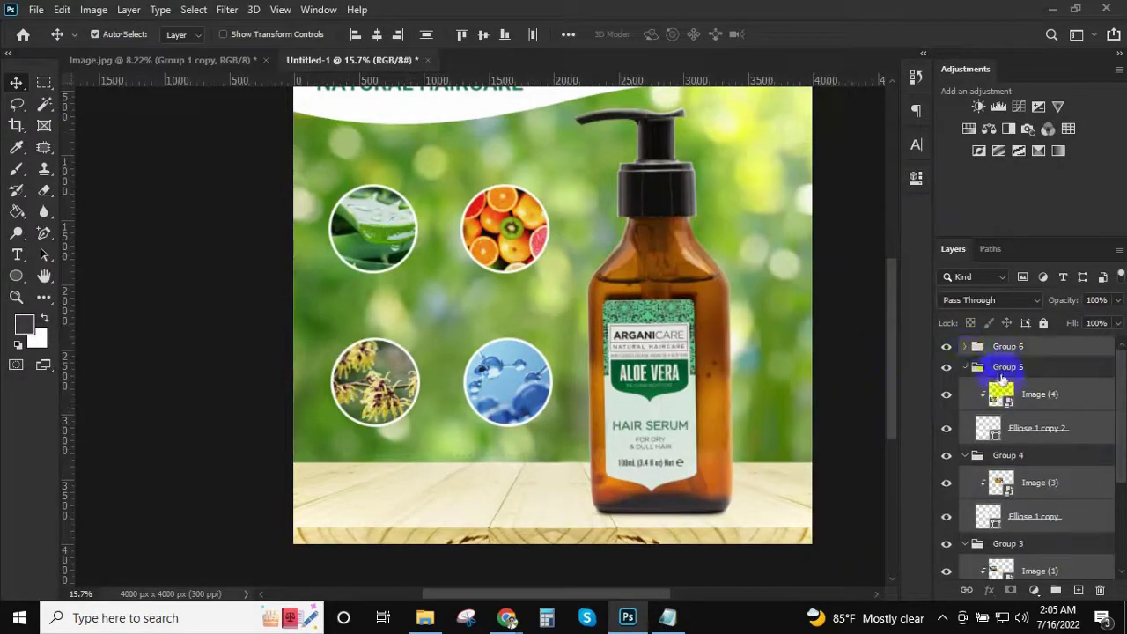
pyautogui.click(964, 367)
pyautogui.click(965, 388)
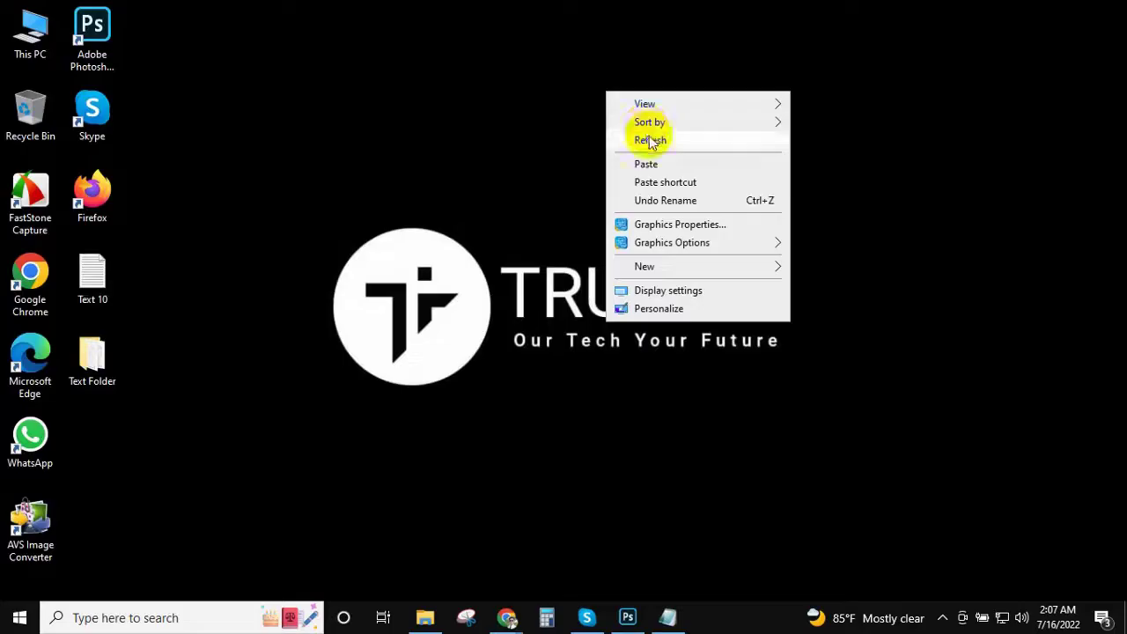
pyautogui.click(651, 140)
pyautogui.click(626, 617)
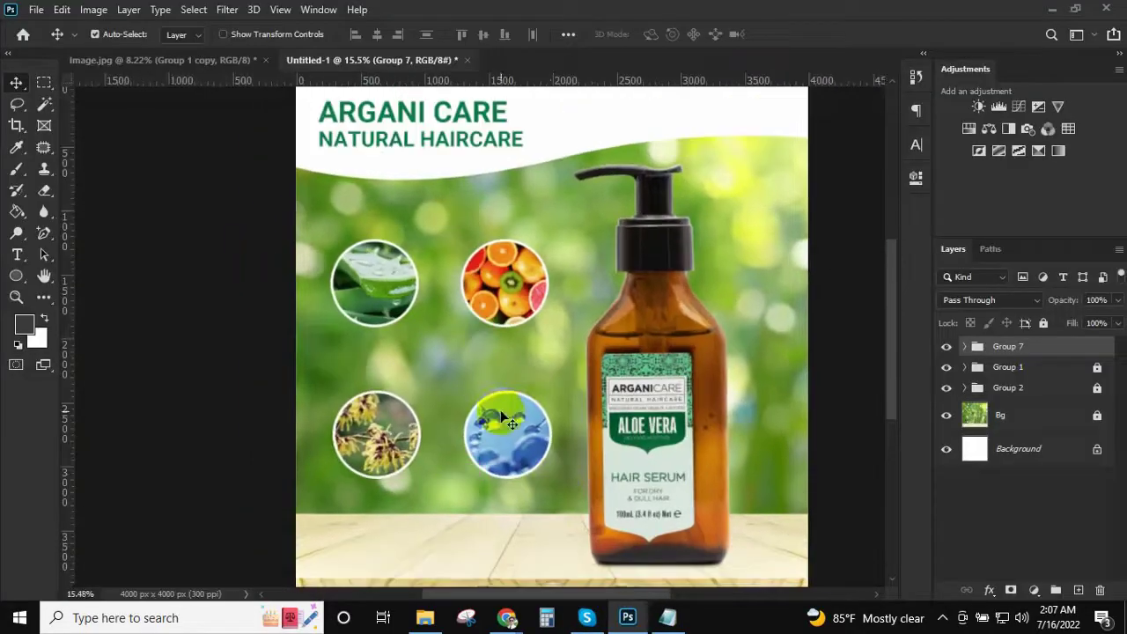
pyautogui.scroll(1, 505, 421)
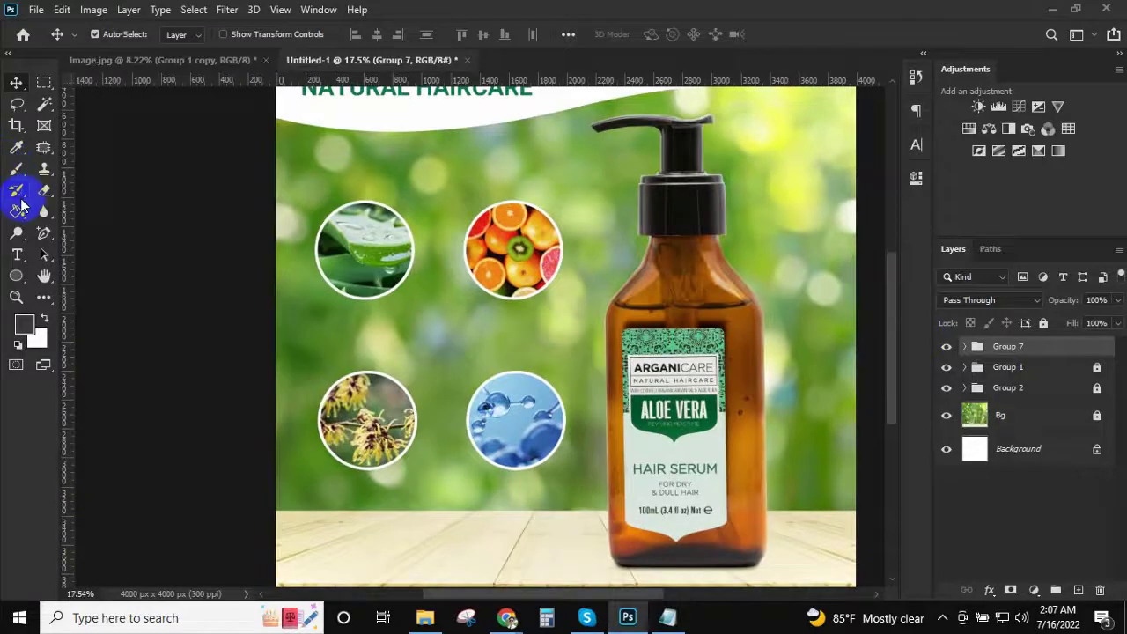
# Pick the Type tool with white as the text colour
pyautogui.click(16, 191)
pyautogui.click(17, 255)
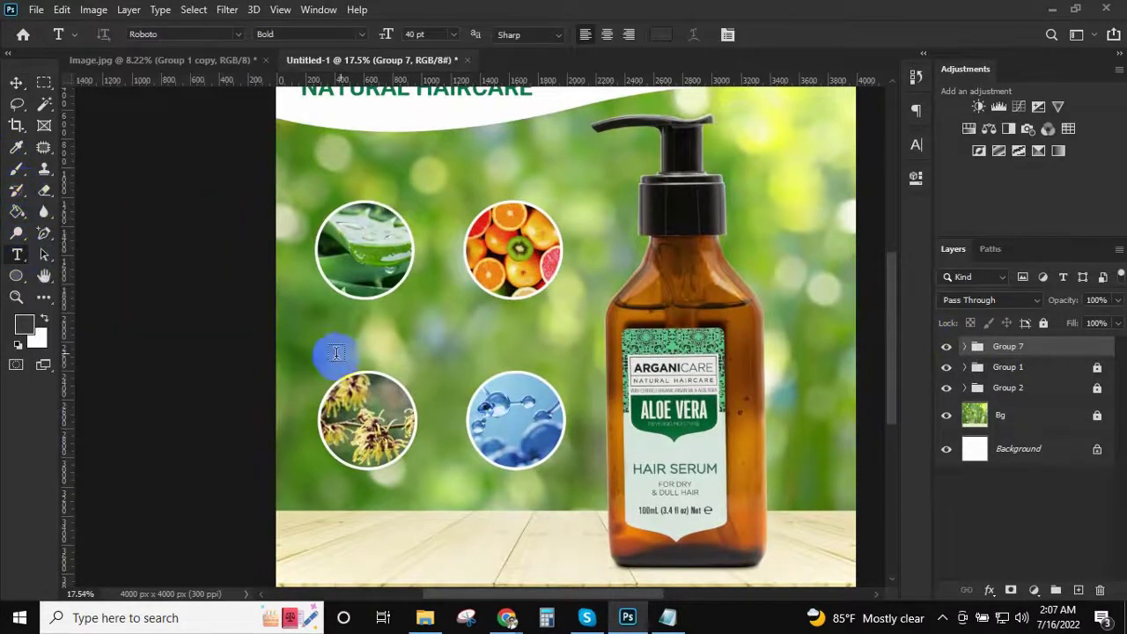
pyautogui.click(660, 34)
pyautogui.click(722, 301)
pyautogui.click(1069, 267)
pyautogui.scroll(2, 350, 350)
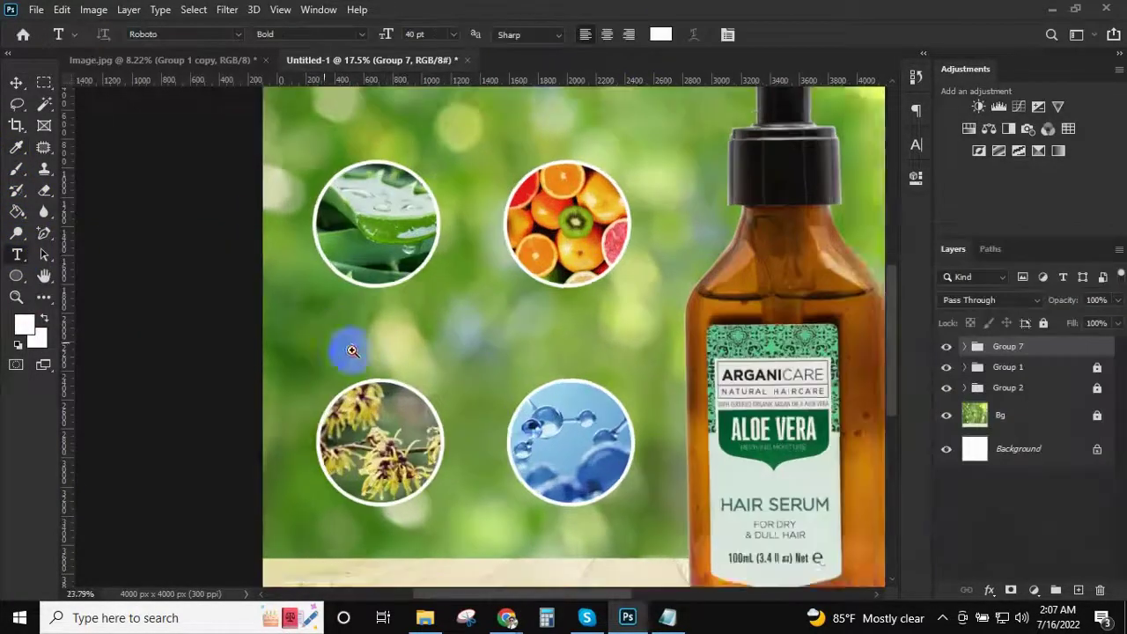
# Add the 'Aloe Vera Extract' label from the ingredient notes under the aloe circle
pyautogui.click(315, 320)
pyautogui.click(671, 617)
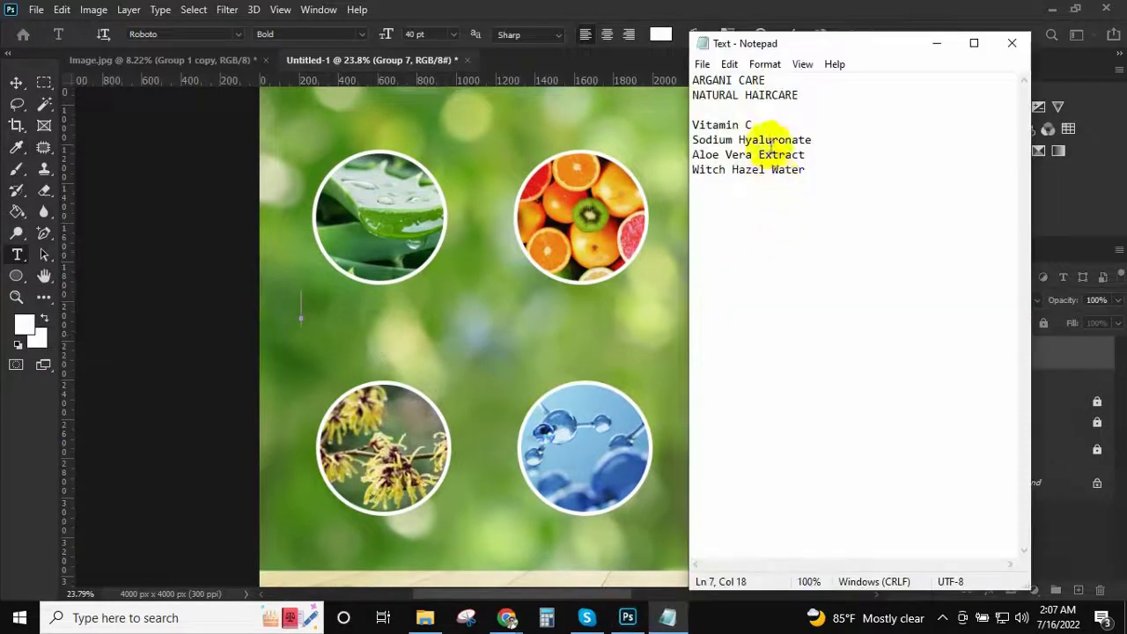
pyautogui.moveTo(691, 169); pyautogui.dragTo(722, 167)
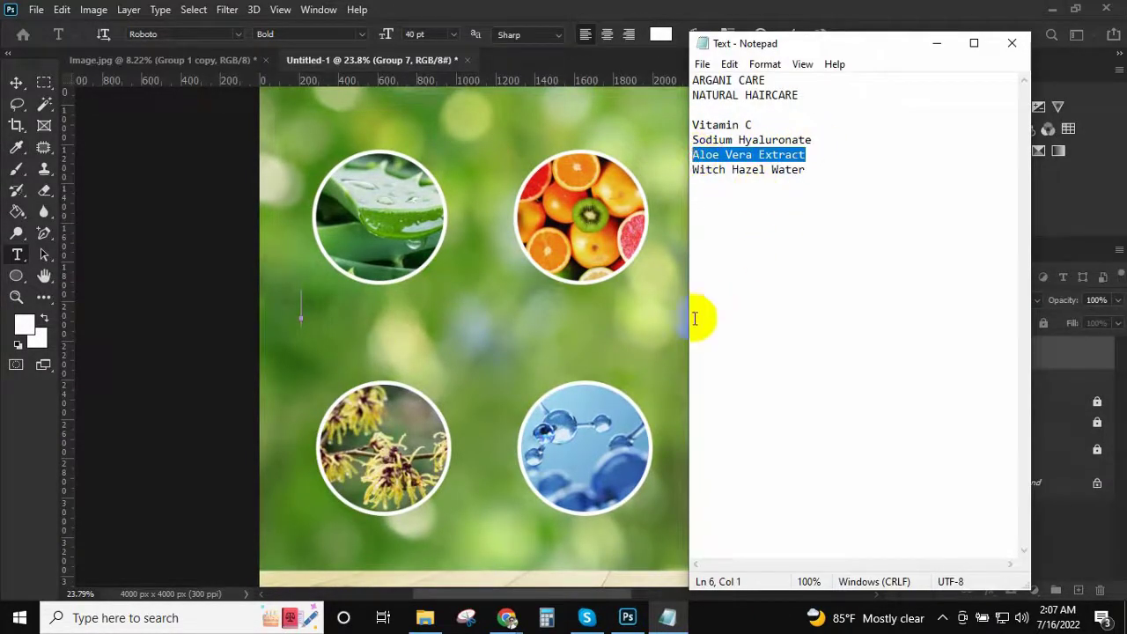
pyautogui.click(305, 318)
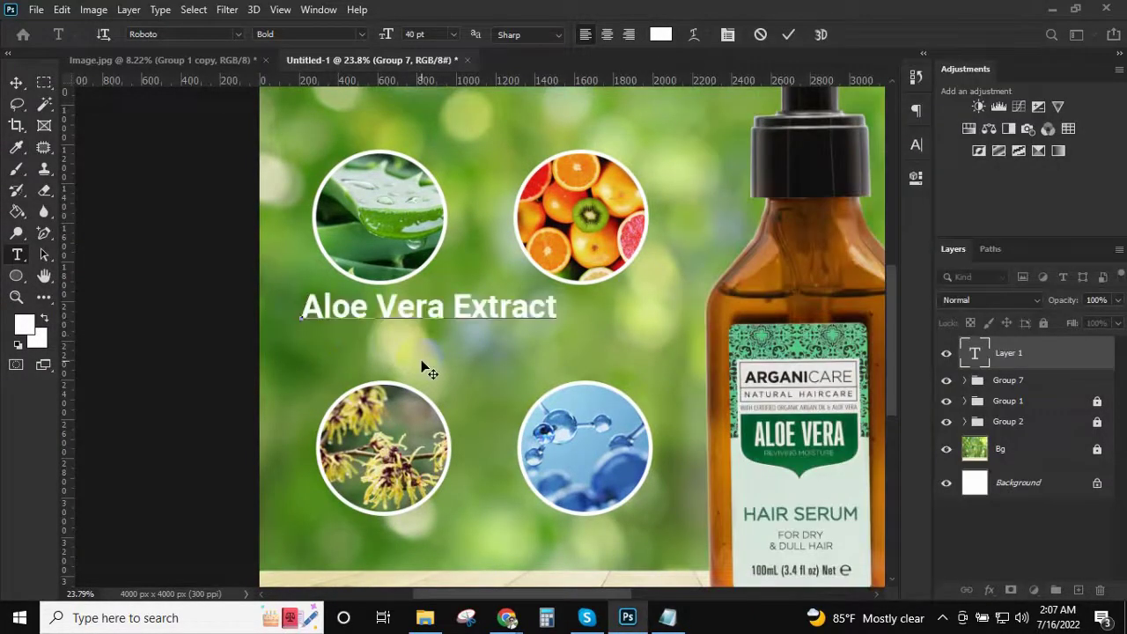
pyautogui.hotkey('ctrl', 's')
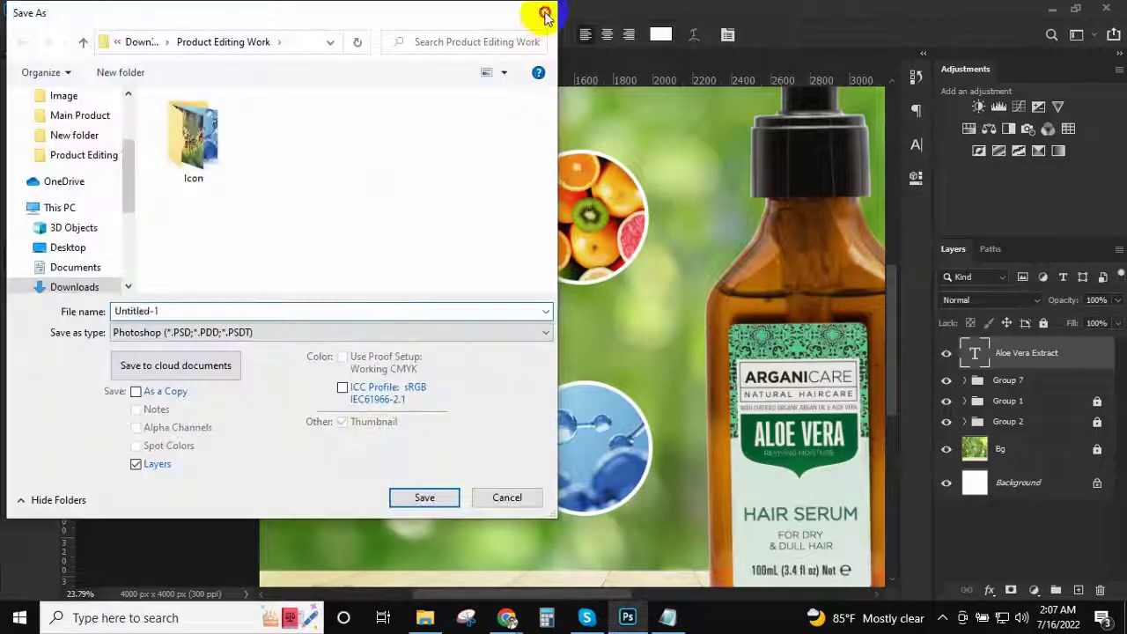
pyautogui.press('Escape')
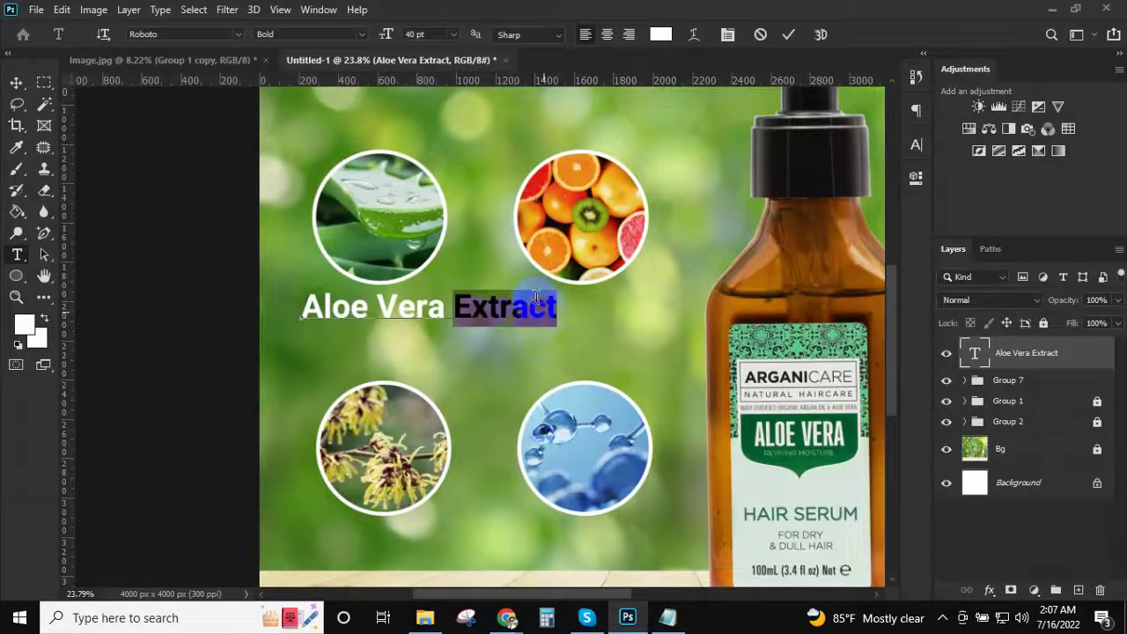
# Commit the Aloe Vera Extract label and Alt-drag a copy toward the oranges circle
pyautogui.tripleClick(537, 304)
pyautogui.scroll(-4, 433, 35)
pyautogui.scroll(-4, 433, 35)
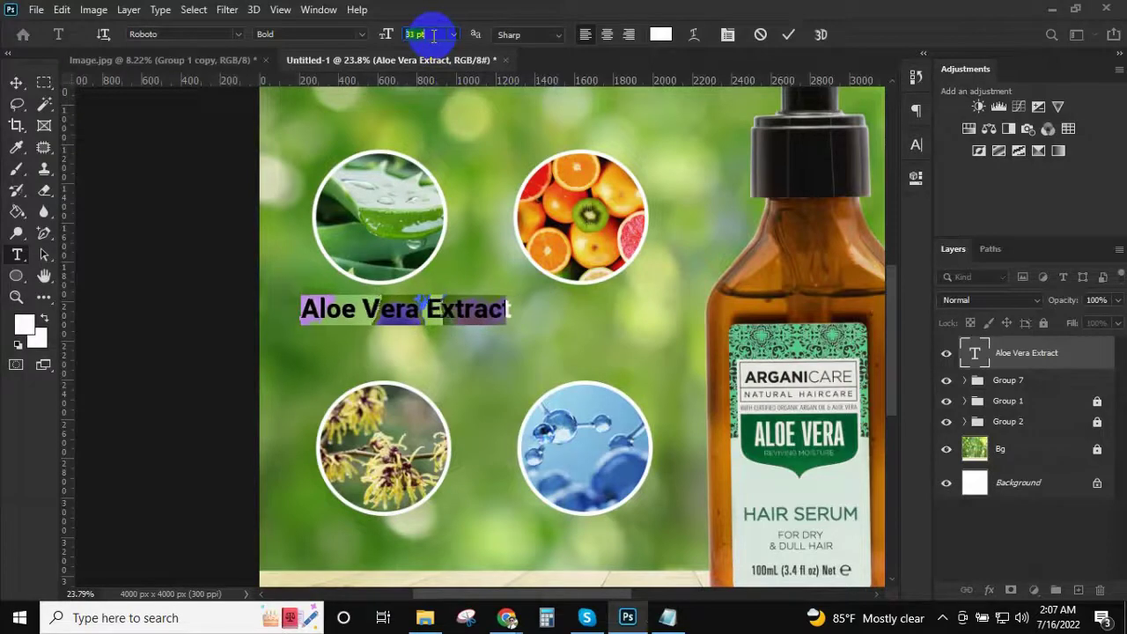
pyautogui.scroll(-4, 433, 35)
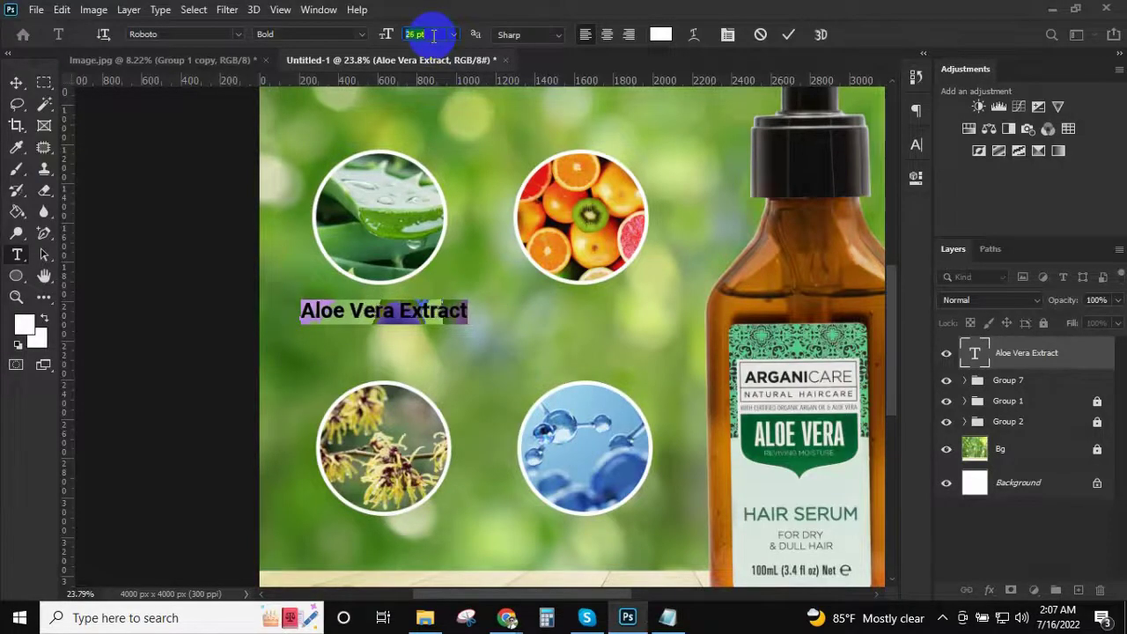
pyautogui.write('25')
pyautogui.click(789, 37)
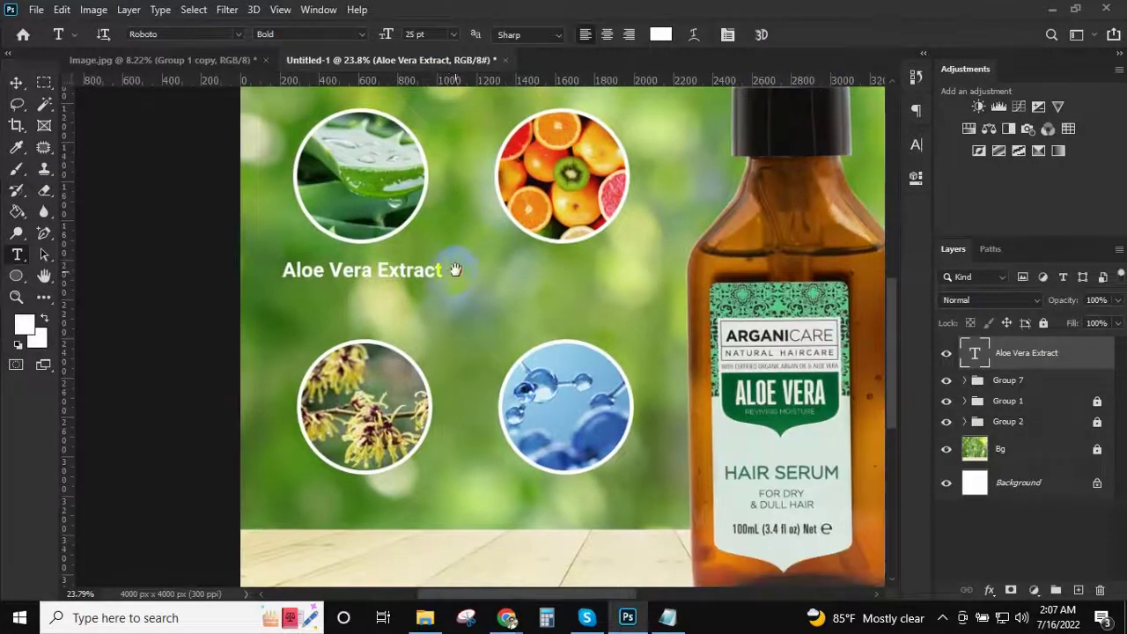
pyautogui.press('v')
pyautogui.moveTo(428, 279); pyautogui.dragTo(616, 275)
# Replace the copied label's text with 'Vitamin C' pasted from the ingredient notes
pyautogui.click(669, 617)
pyautogui.click(754, 124)
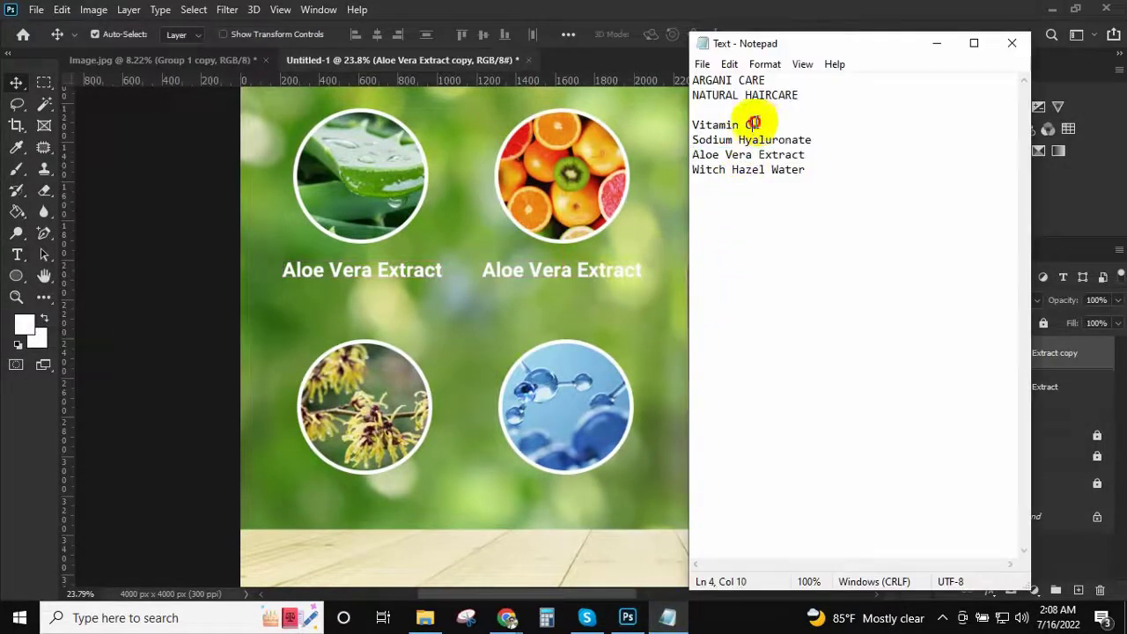
pyautogui.click(594, 284)
pyautogui.press('t')
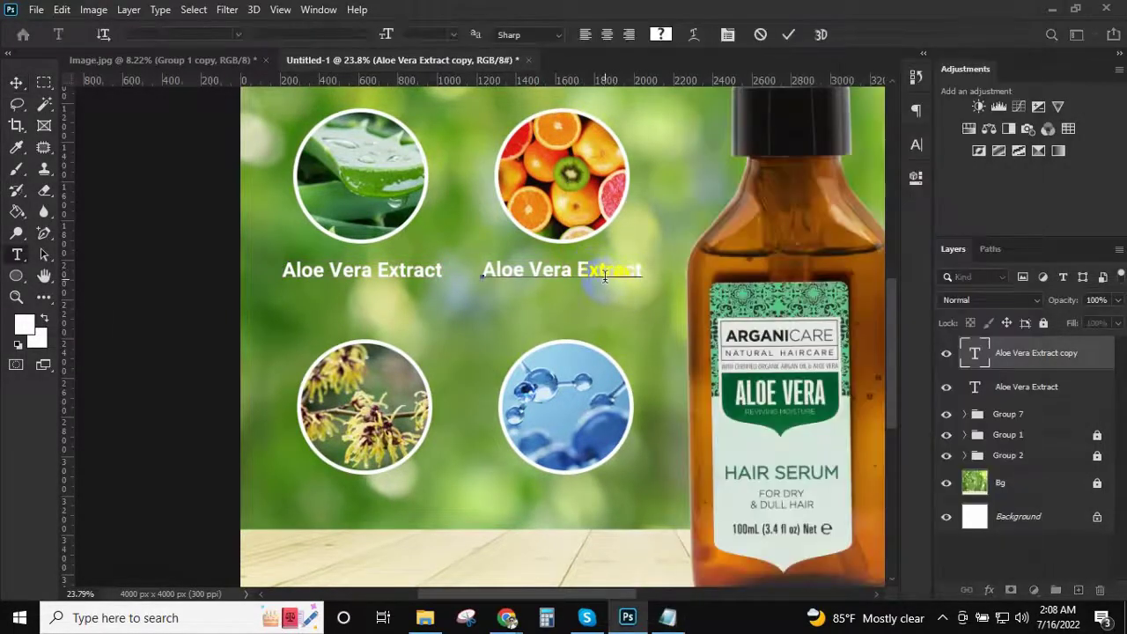
pyautogui.tripleClick(604, 276)
pyautogui.write('Vitamin C')
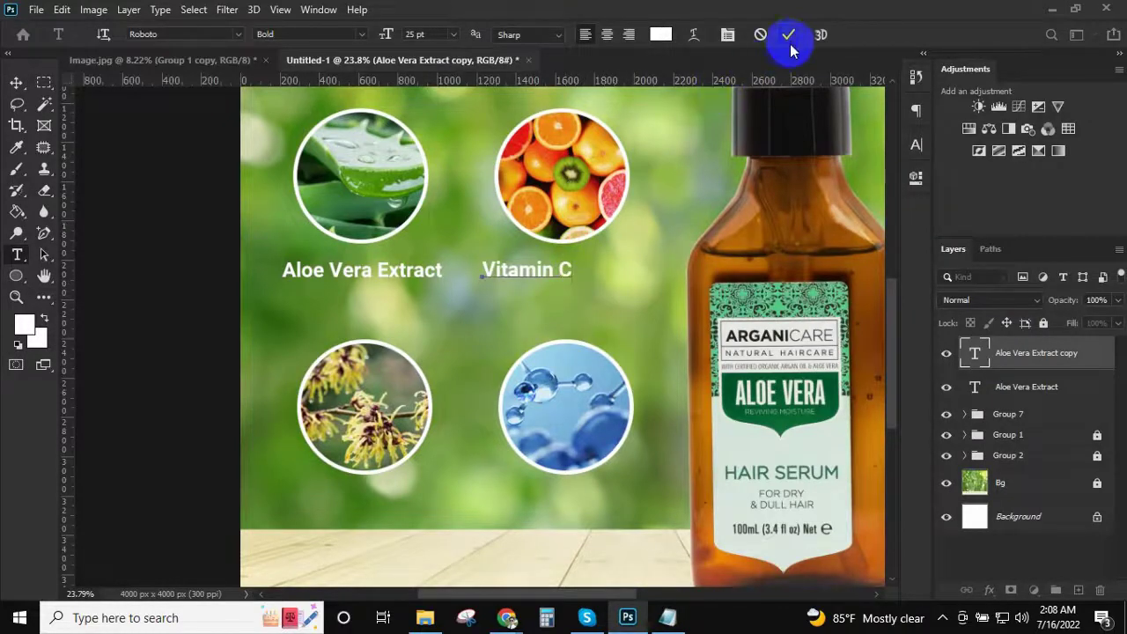
pyautogui.click(789, 35)
# Centre the Vitamin C label beneath the oranges circle and drag a copy lower
pyautogui.press('v')
pyautogui.moveTo(516, 171); pyautogui.dragTo(649, 307)
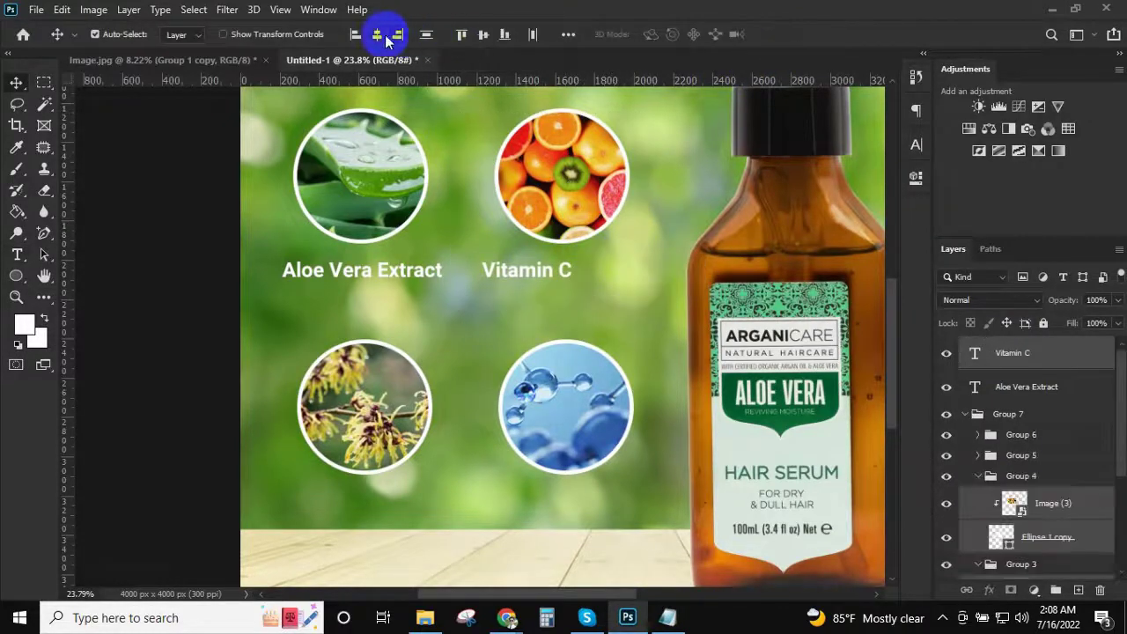
pyautogui.scroll(-1, 551, 304)
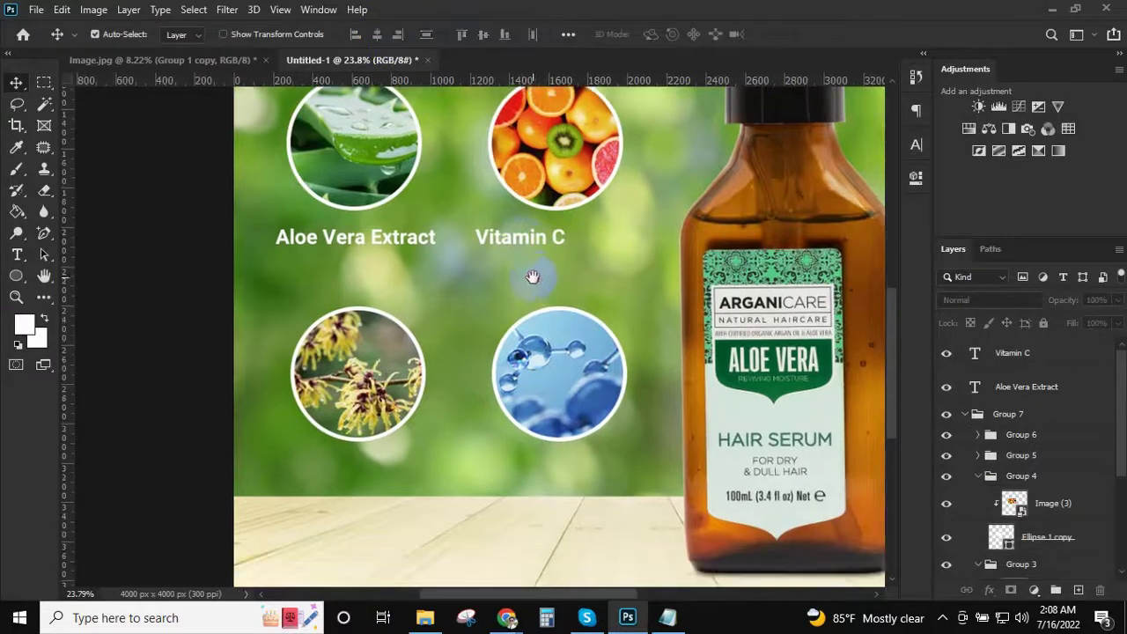
pyautogui.moveTo(527, 239); pyautogui.dragTo(568, 242)
pyautogui.scroll(-1, 567, 242)
pyautogui.moveTo(563, 194); pyautogui.dragTo(572, 430)
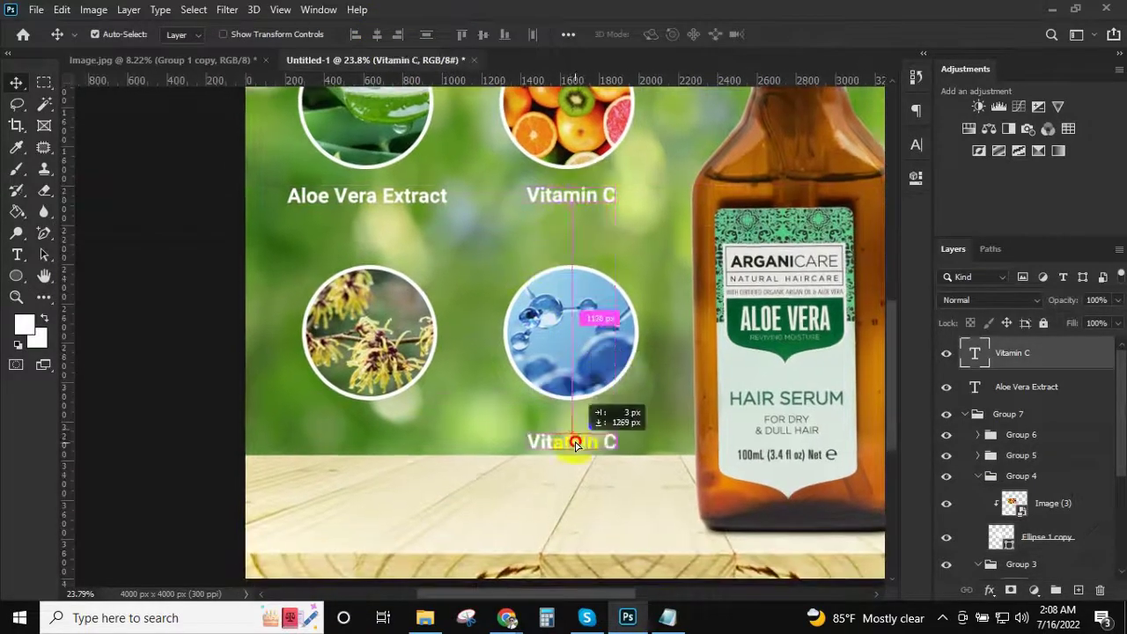
pyautogui.scroll(-1, 572, 430)
# Change the lower label to 'Witch Hazel Water' and duplicate it under the flower circle
pyautogui.click(667, 617)
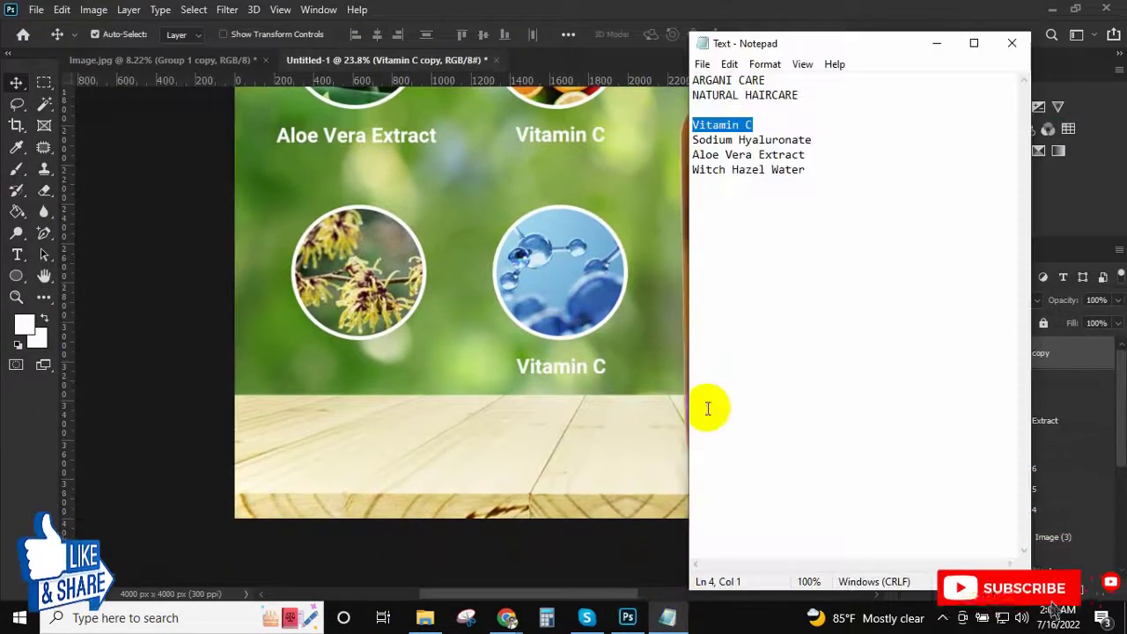
pyautogui.moveTo(805, 170); pyautogui.dragTo(693, 174)
pyautogui.hotkey('ctrl', 'c')
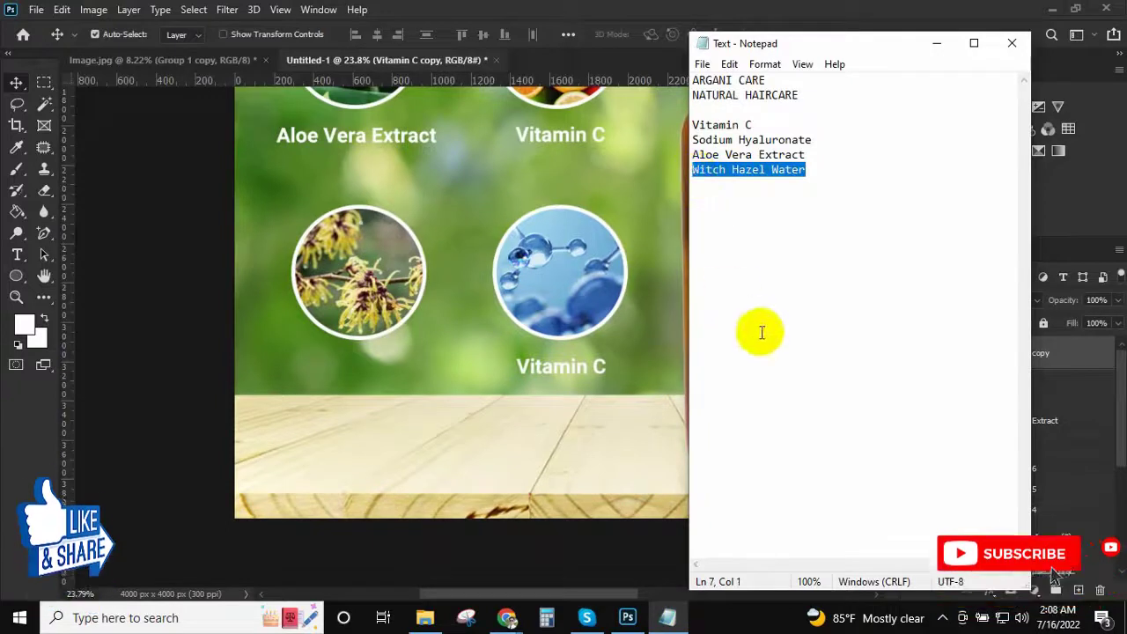
pyautogui.click(642, 411)
pyautogui.doubleClick(591, 365)
pyautogui.hotkey('ctrl', 'v')
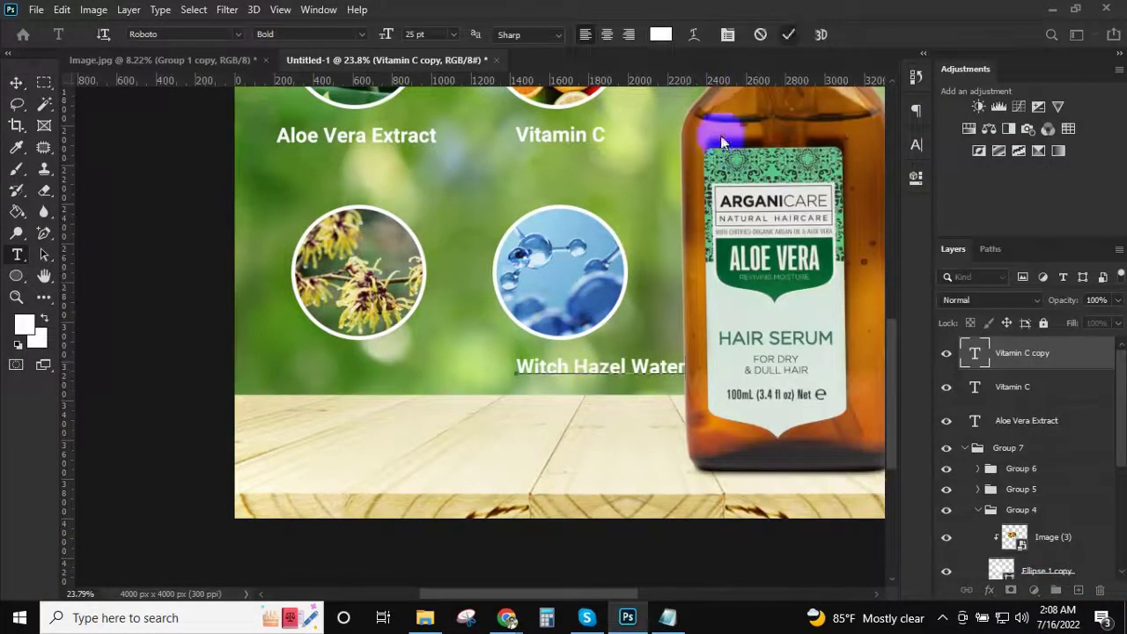
pyautogui.hotkey('ctrl', 'Return')
pyautogui.press('v')
pyautogui.moveTo(607, 366); pyautogui.dragTo(353, 395)
# Replace the left label's text with 'Sodium Hyaluronate' from the notes
pyautogui.click(667, 617)
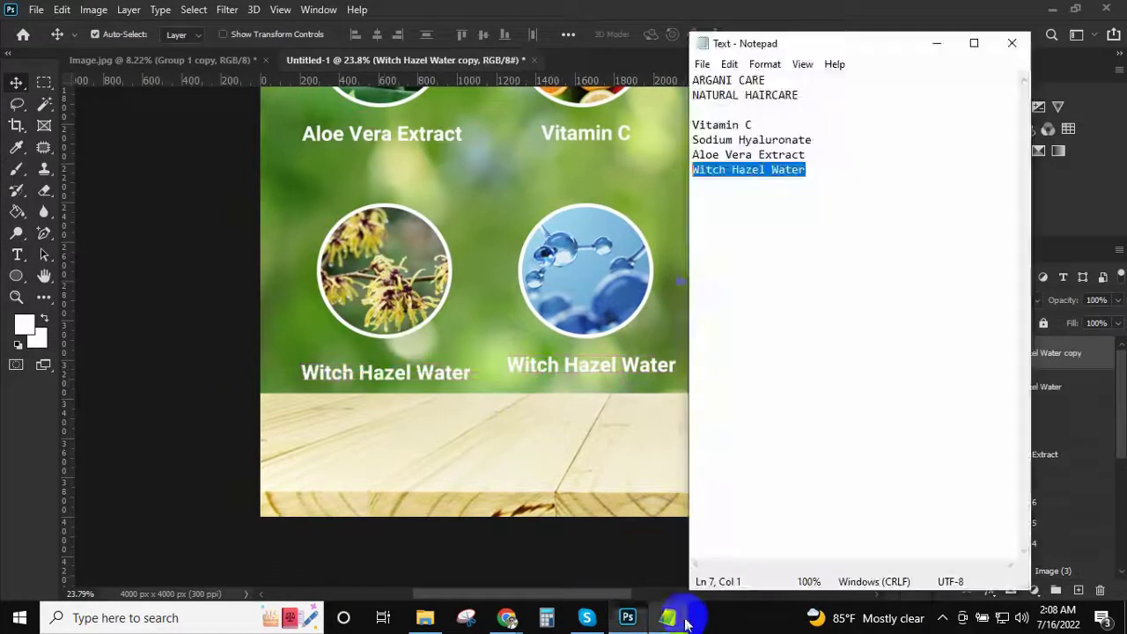
pyautogui.moveTo(692, 154); pyautogui.dragTo(730, 154)
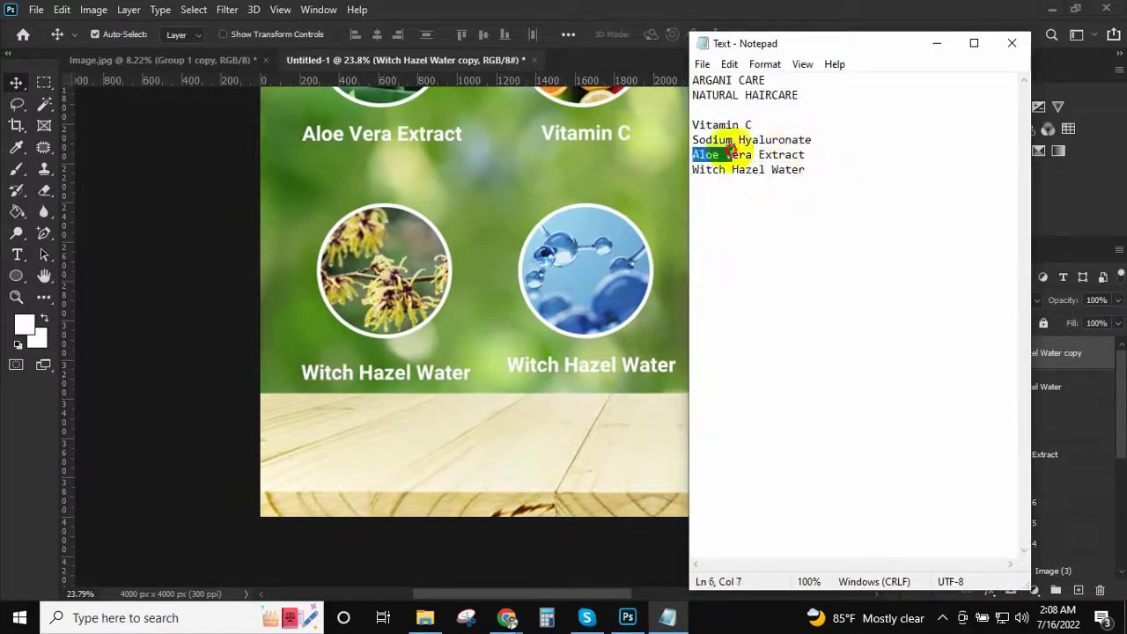
pyautogui.click(356, 347)
pyautogui.doubleClick(377, 374)
pyautogui.write('Sodium Hyaluronate')
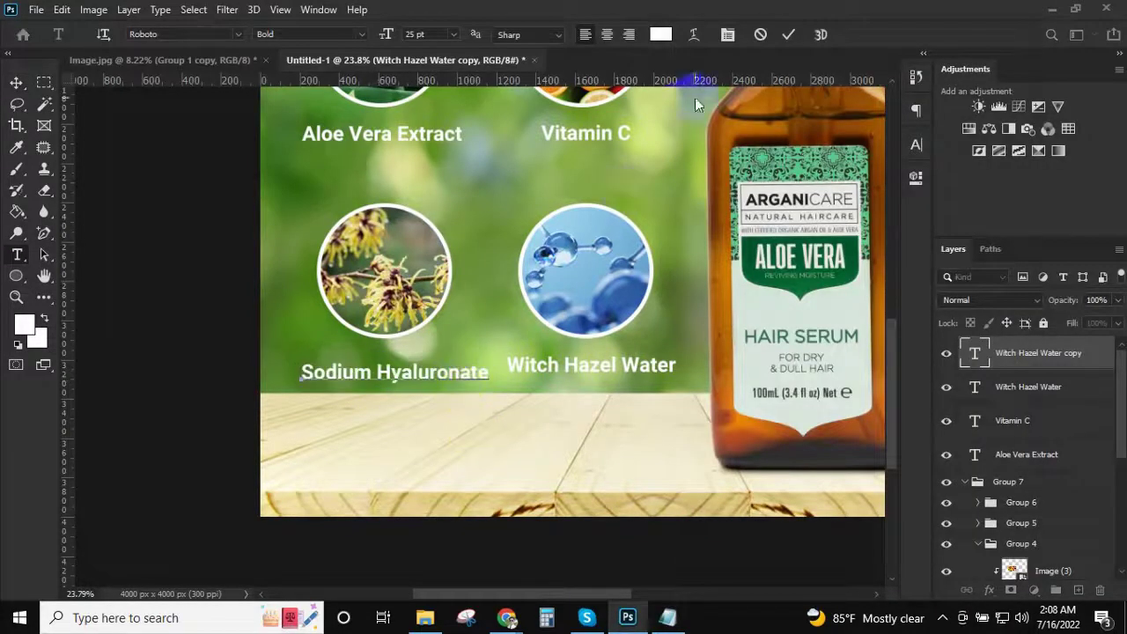
pyautogui.click(792, 35)
# Centre the Witch Hazel Water label beneath its circle and check the other labels
pyautogui.scroll(-2, 502, 322)
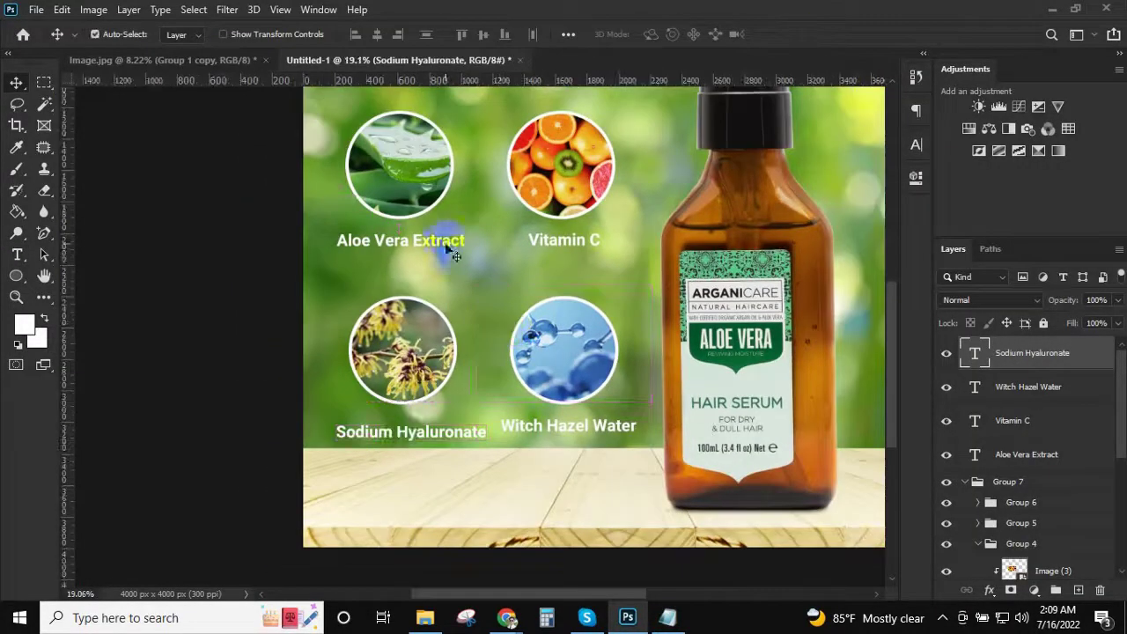
pyautogui.scroll(1, 564, 242)
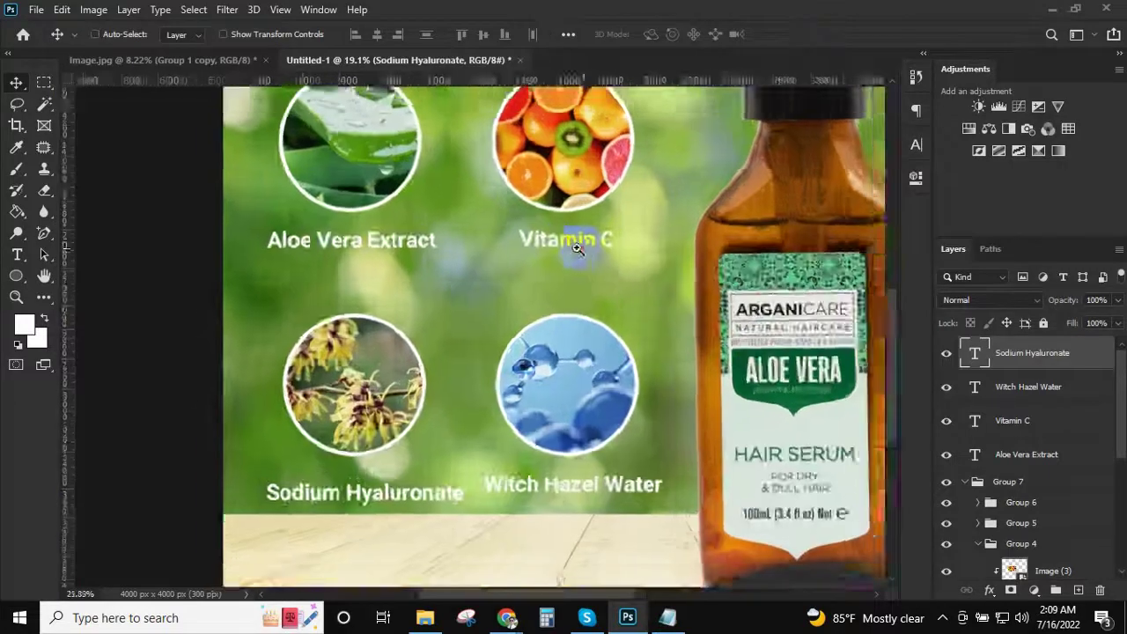
pyautogui.click(572, 242)
pyautogui.keyDown('ctrl'); pyautogui.click(616, 456); pyautogui.keyUp('ctrl')
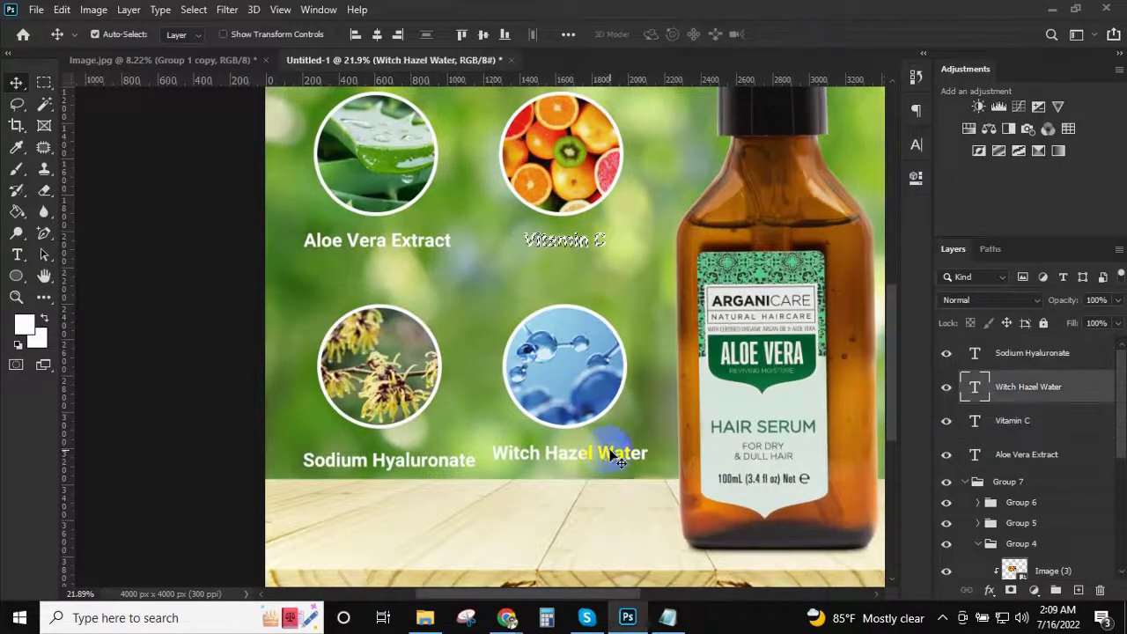
pyautogui.click(378, 35)
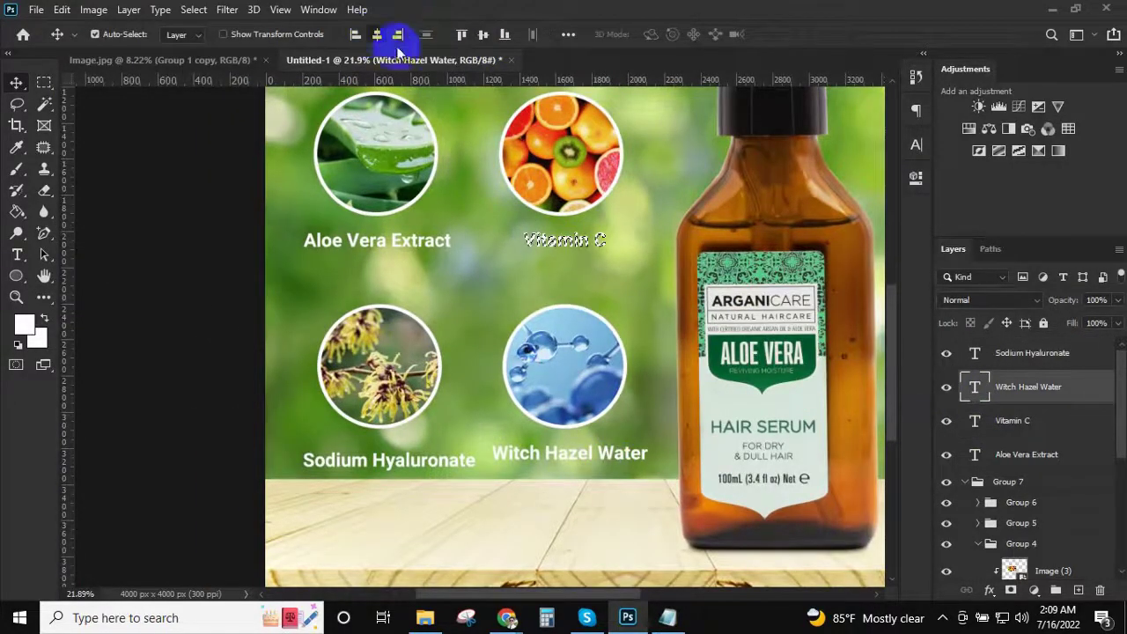
pyautogui.click(401, 238)
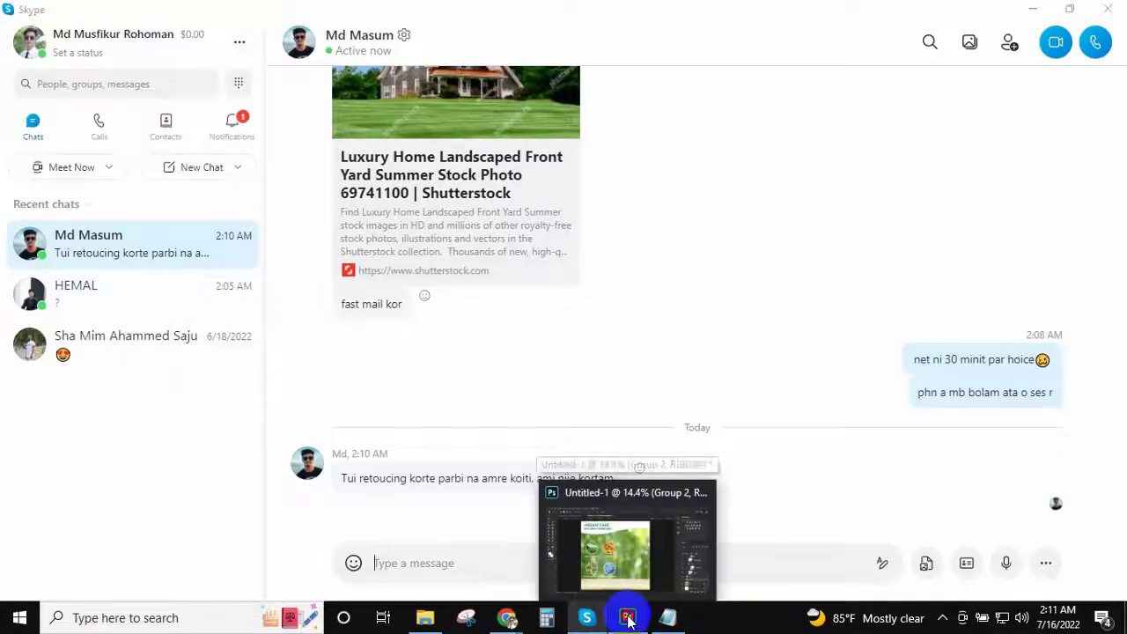
# Leave the Skype chat, minimize Photoshop and the Notepad ingredient notes, then restore Photoshop
pyautogui.click(581, 487)
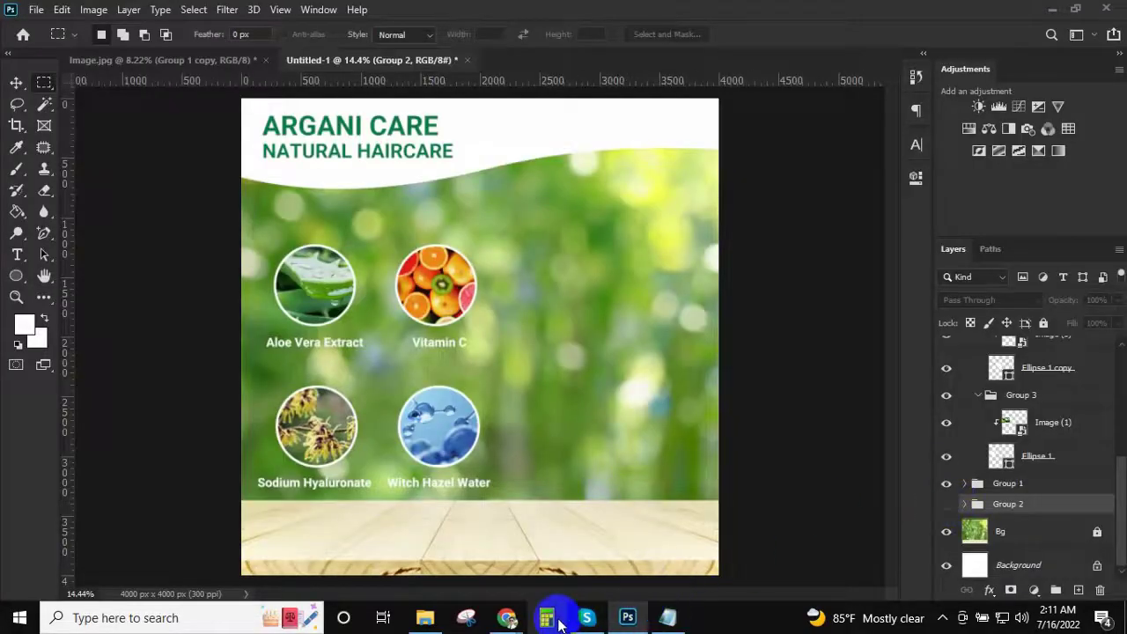
pyautogui.click(1053, 11)
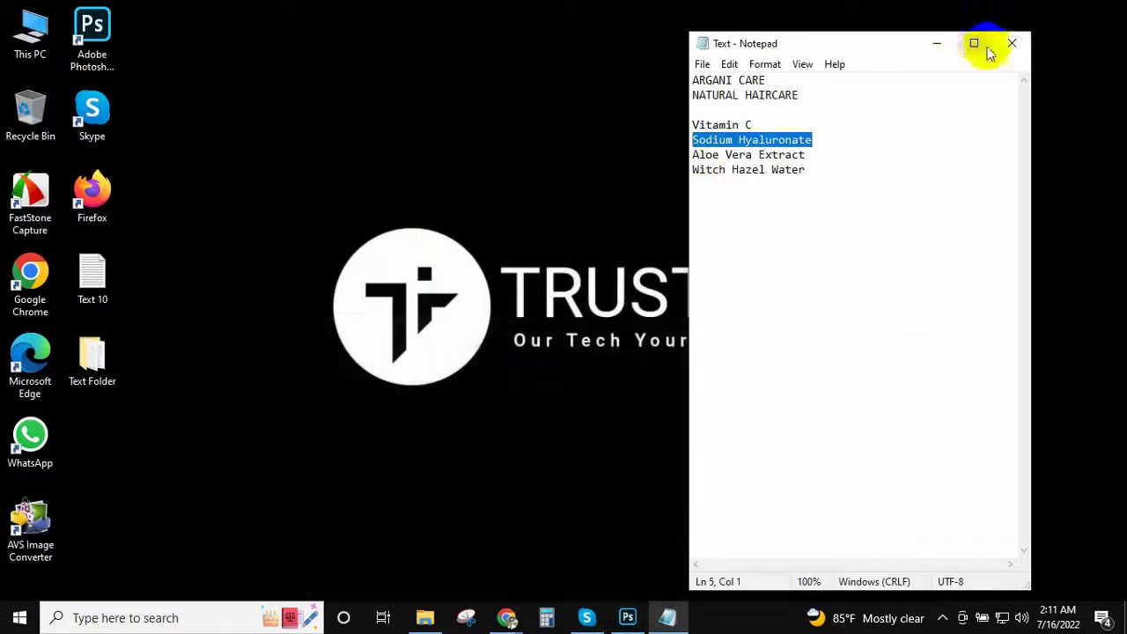
pyautogui.rightClick(401, 73)
pyautogui.click(932, 44)
pyautogui.click(942, 617)
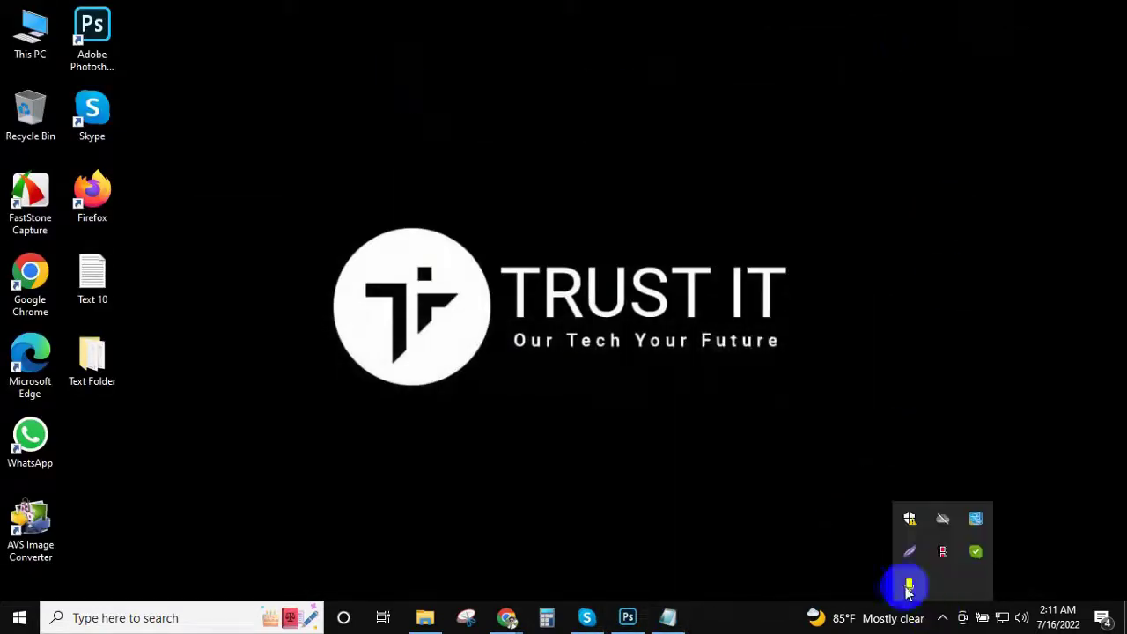
pyautogui.click(939, 552)
pyautogui.click(626, 617)
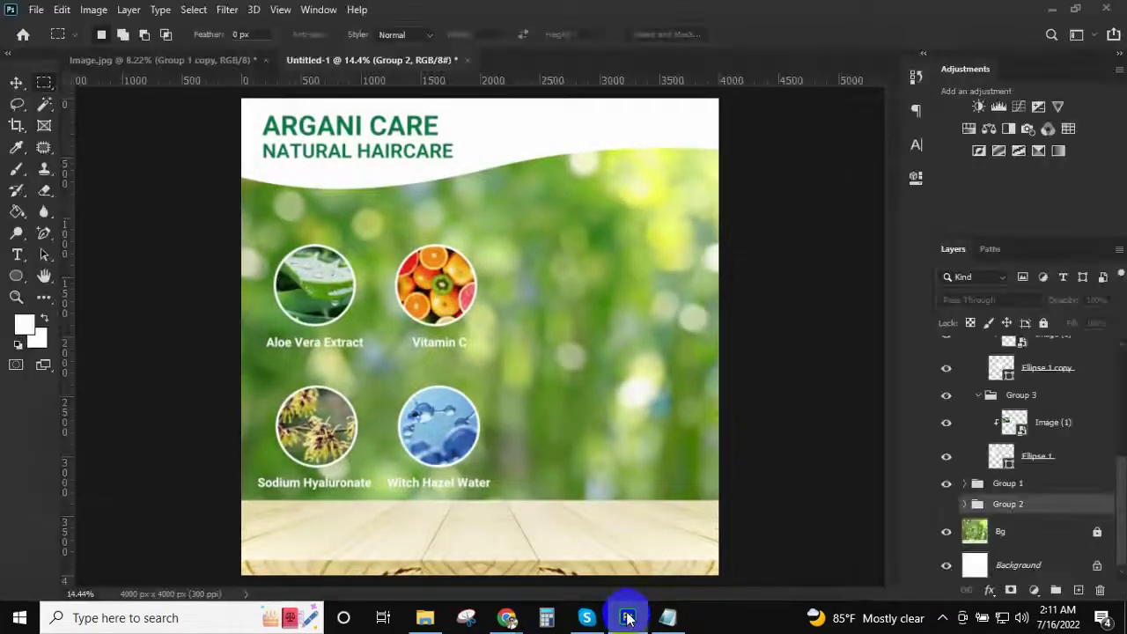
# Make the serum bottle group visible and nudge the bottle slightly right
pyautogui.click(942, 618)
pyautogui.click(943, 554)
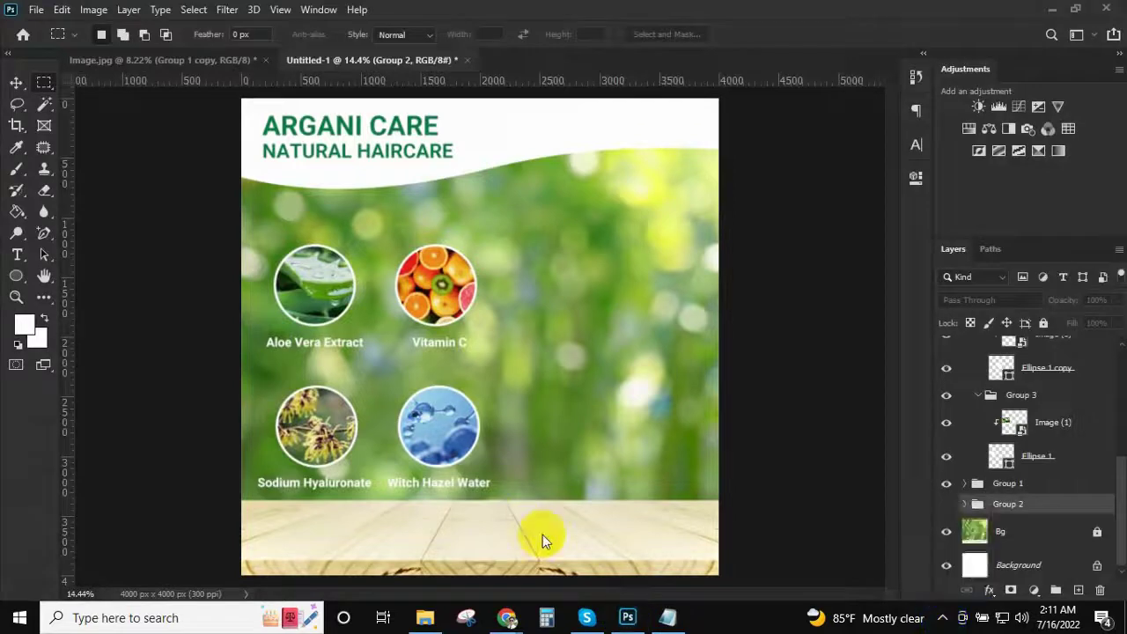
pyautogui.press('v')
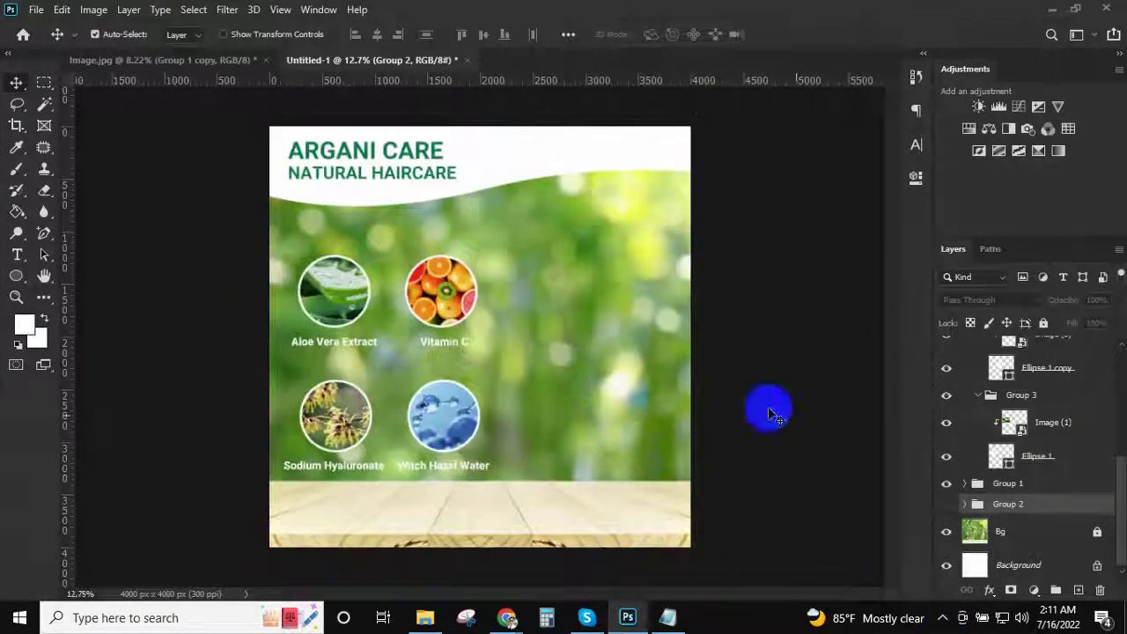
pyautogui.click(945, 504)
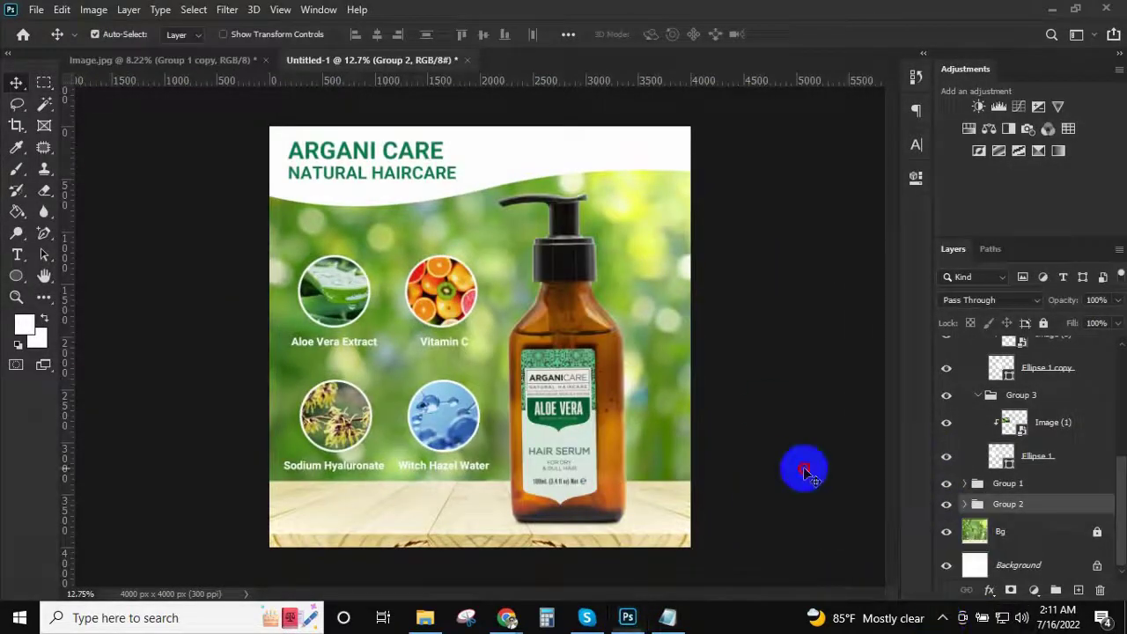
pyautogui.scroll(3, 624, 495)
pyautogui.scroll(-3, 599, 444)
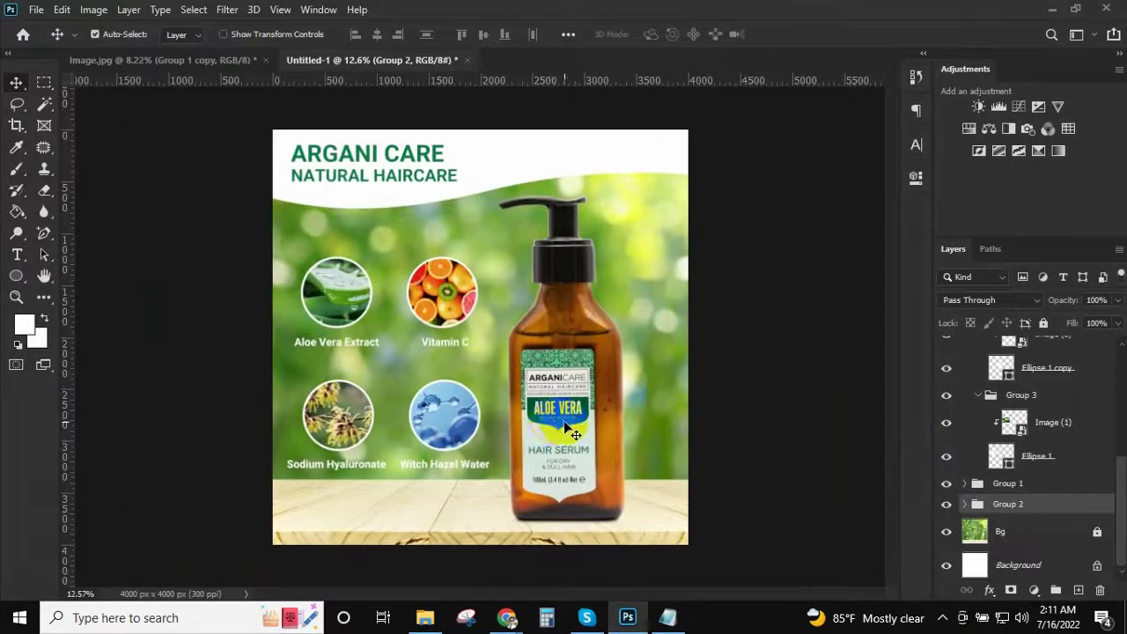
pyautogui.click(945, 504)
pyautogui.hotkey('shift', 'Right')
pyautogui.hotkey('shift', 'Right')
pyautogui.hotkey('shift', 'Right')
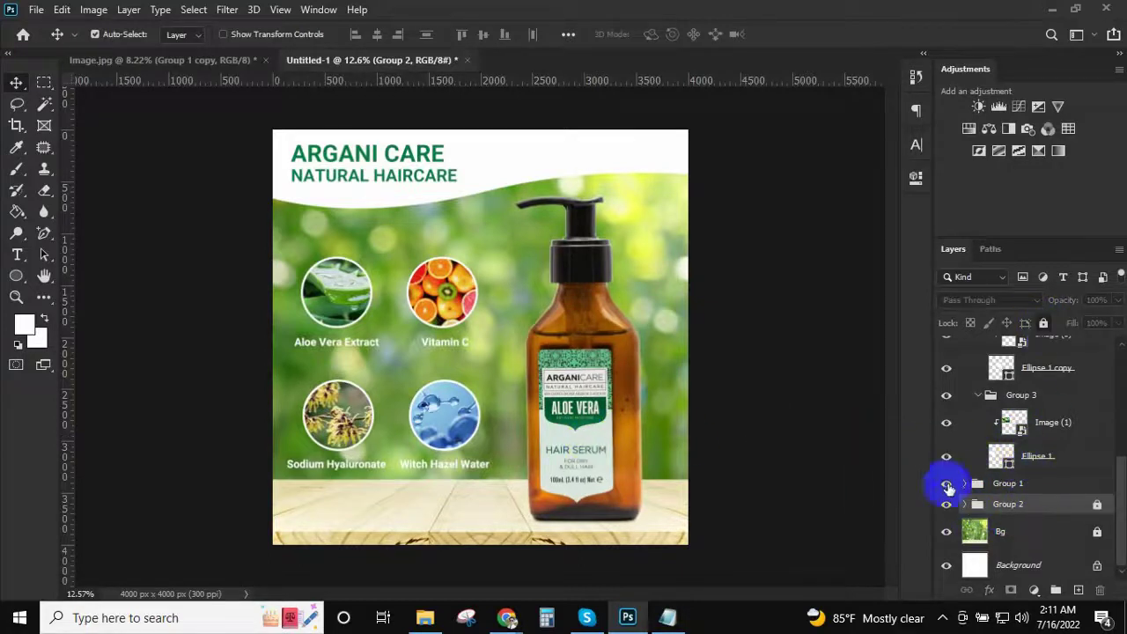
# Toggle Group 1's visibility to confirm it holds the ARGANI CARE header banner
pyautogui.click(945, 483)
pyautogui.click(1003, 483)
pyautogui.click(946, 483)
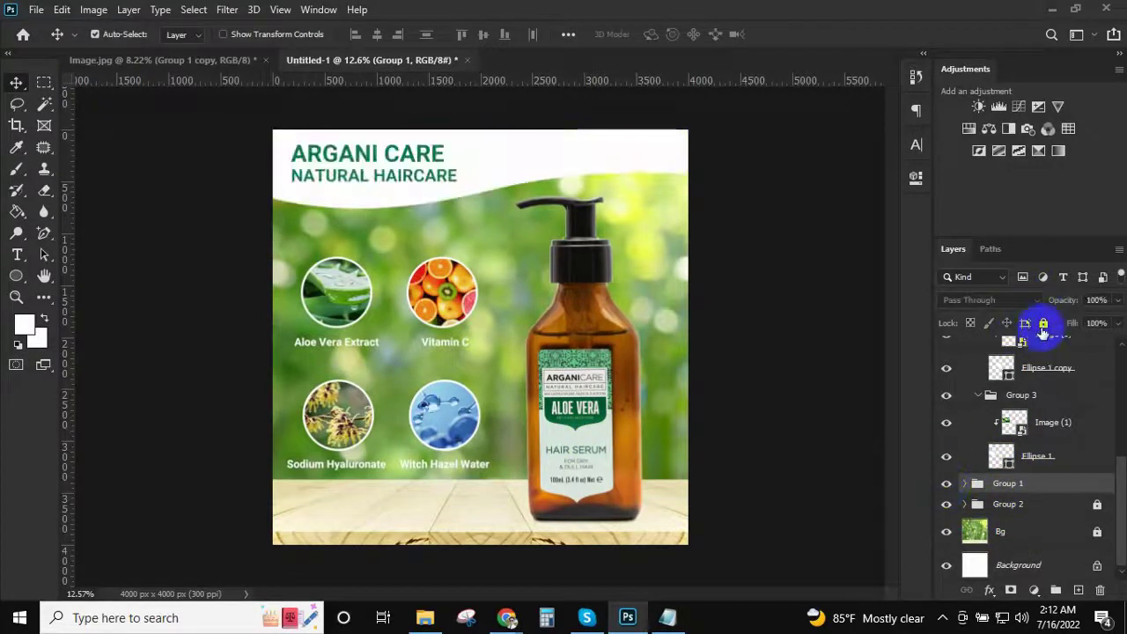
# Nudge the four circles and labels right and place a vertical guide at their left edge
pyautogui.moveTo(211, 263); pyautogui.dragTo(498, 498)
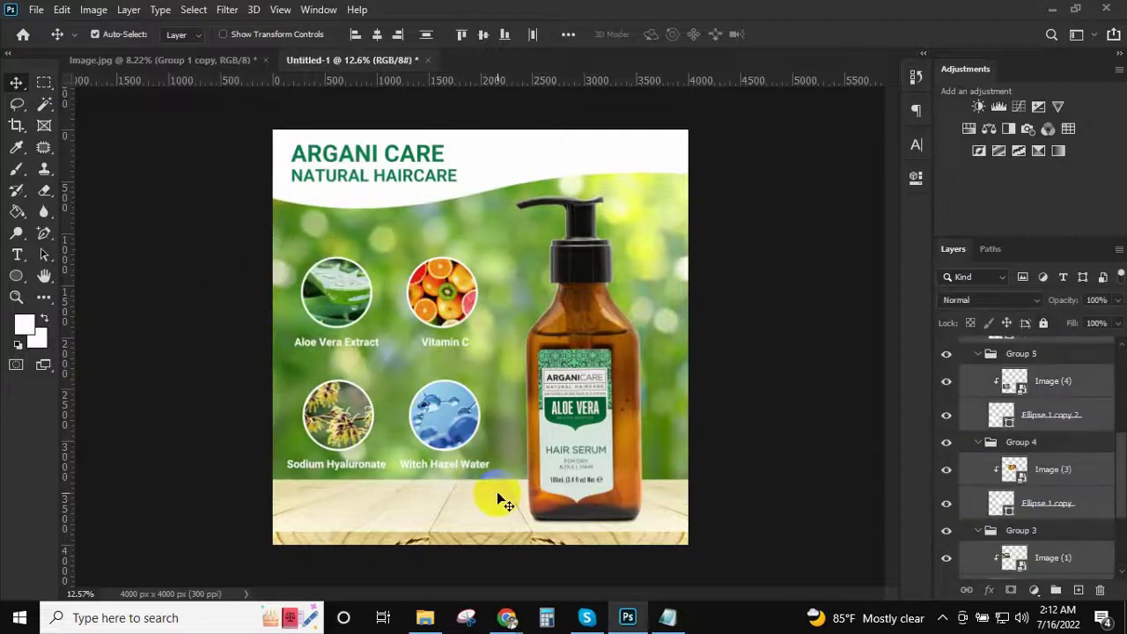
pyautogui.hotkey('shift', 'Right')
pyautogui.hotkey('shift', 'Right')
pyautogui.hotkey('shift', 'Right')
pyautogui.hotkey('shift', 'Right')
pyautogui.hotkey('shift', 'Right')
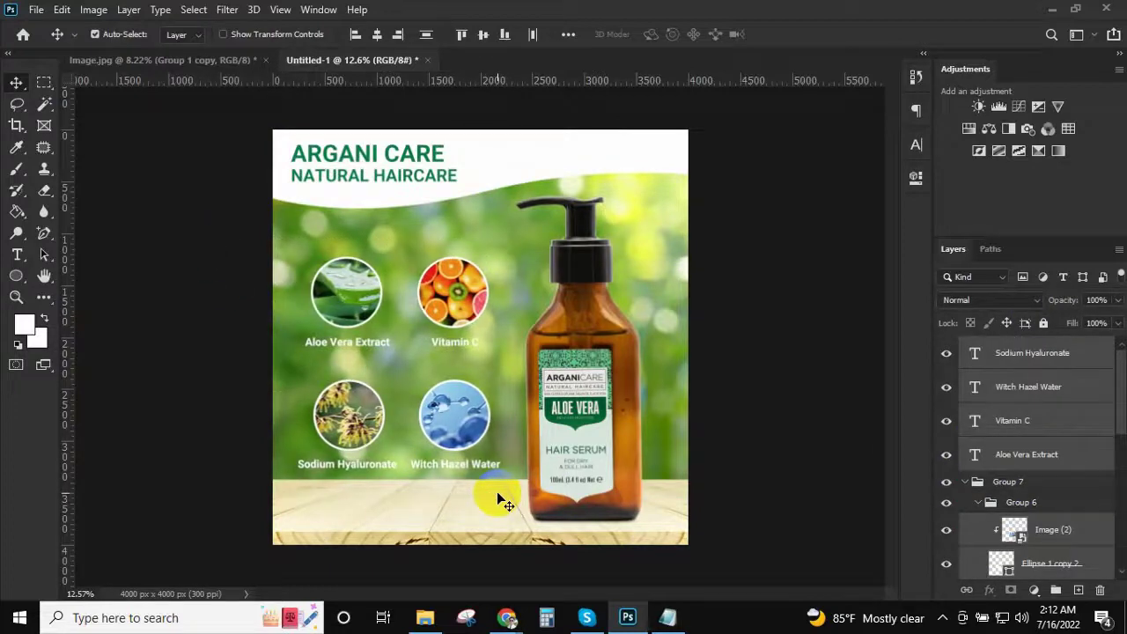
pyautogui.hotkey('shift', 'Right')
pyautogui.hotkey('shift', 'Right')
pyautogui.hotkey('shift', 'Right')
pyautogui.scroll(2, 453, 453)
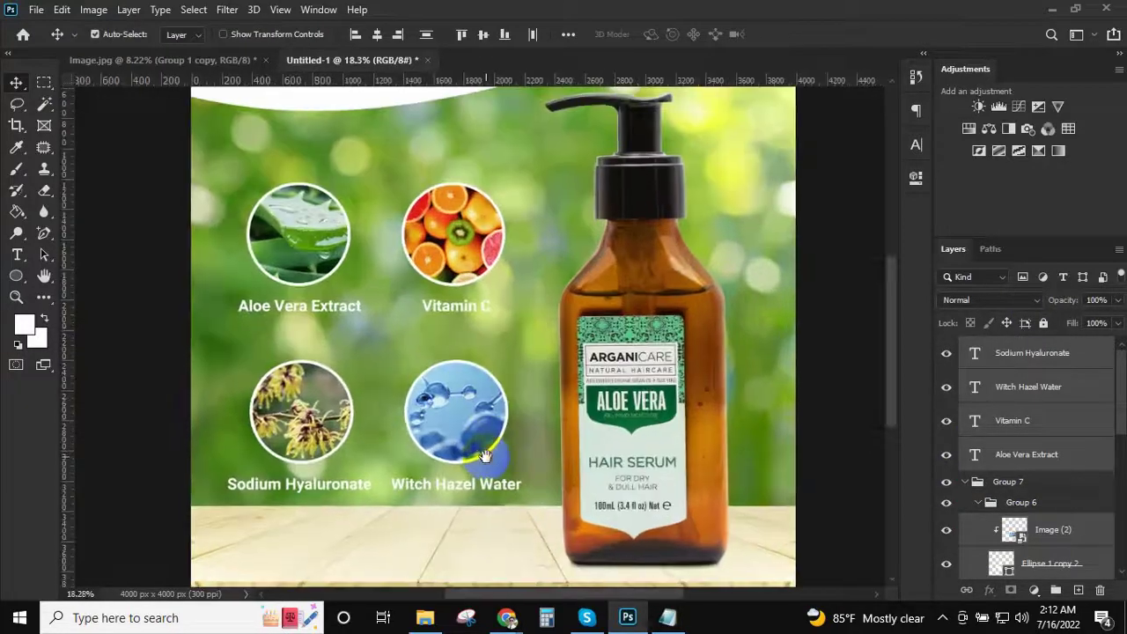
pyautogui.moveTo(66, 453)
pyautogui.mouseDown()
pyautogui.moveTo(237, 455)
pyautogui.moveTo(242, 260)
pyautogui.mouseUp()
pyautogui.scroll(2, 267, 255)
pyautogui.click(256, 255)
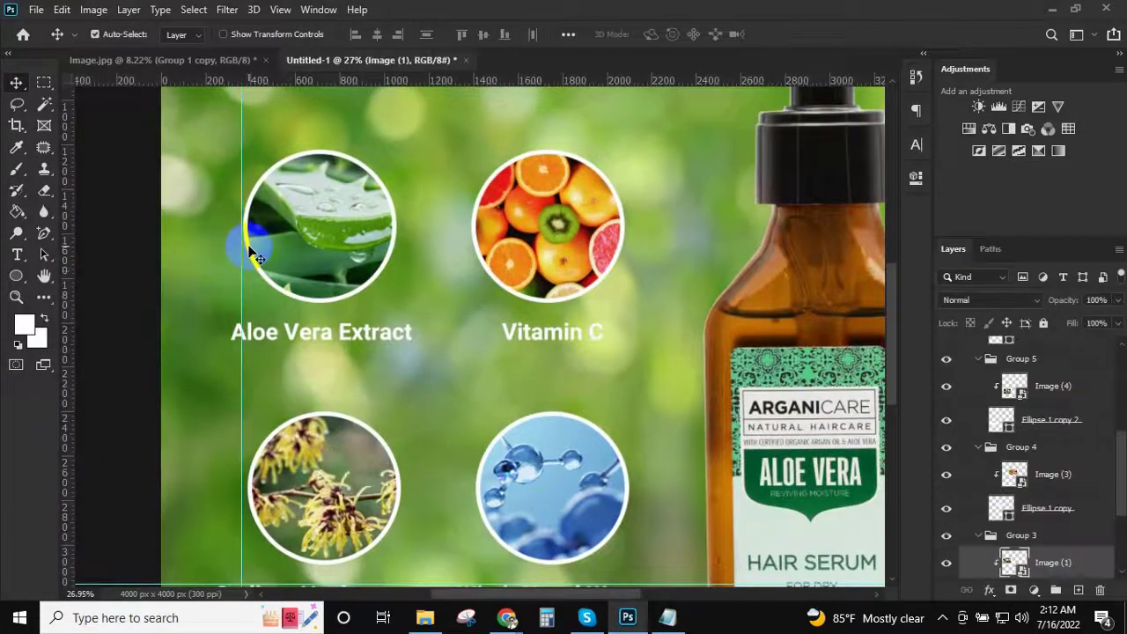
# Line the witch hazel circle up with the left-column guide
pyautogui.keyDown('ctrl'); pyautogui.click(1013, 561); pyautogui.keyUp('ctrl')
pyautogui.scroll(-3, 401, 378)
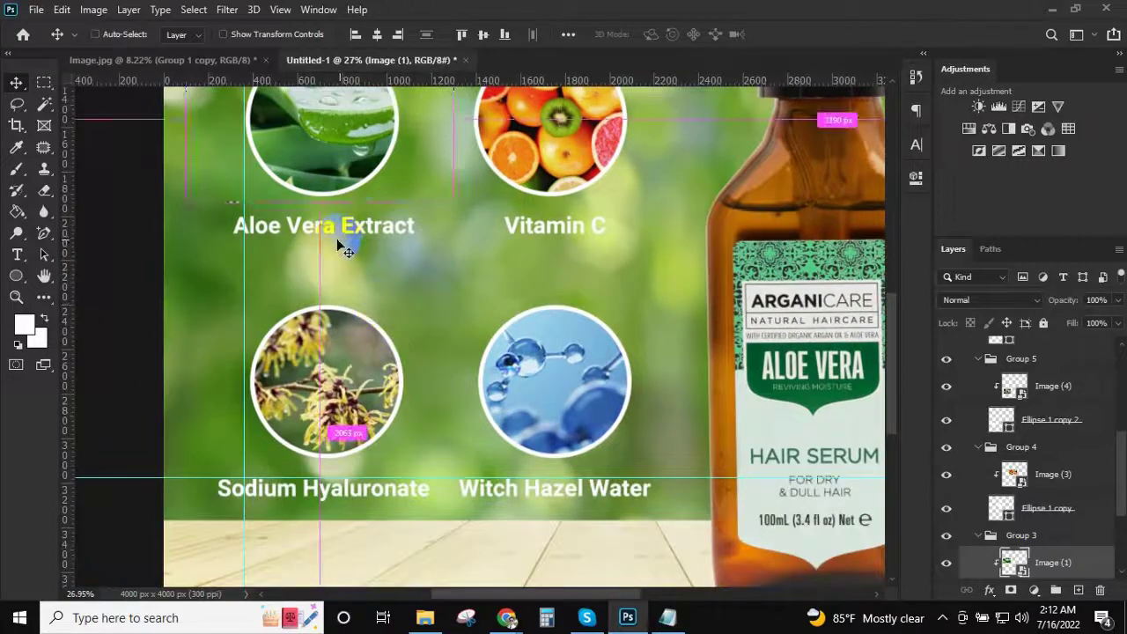
pyautogui.scroll(3, 338, 246)
pyautogui.scroll(-2, 1021, 546)
pyautogui.scroll(-3, 451, 448)
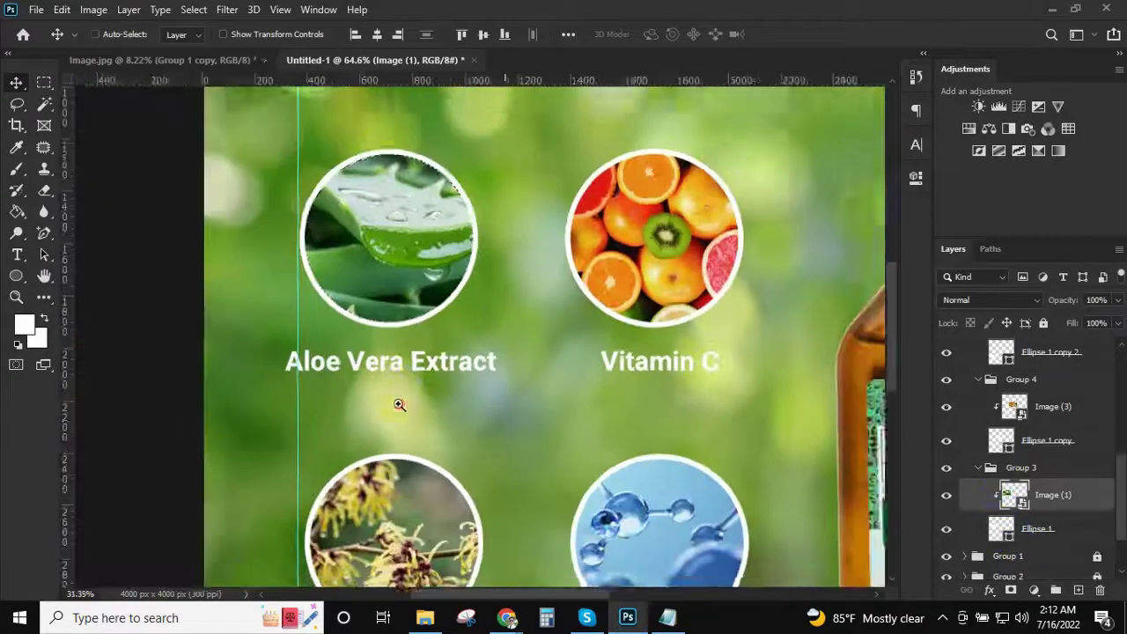
pyautogui.scroll(4, 390, 528)
pyautogui.click(994, 345)
pyautogui.click(1012, 388)
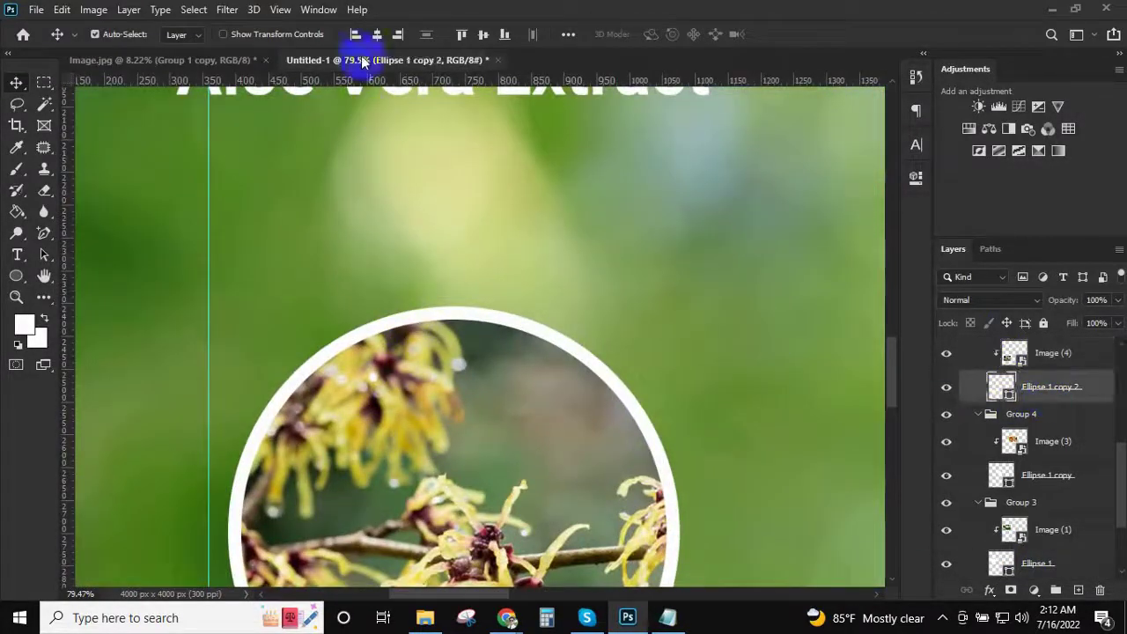
pyautogui.scroll(-3, 475, 326)
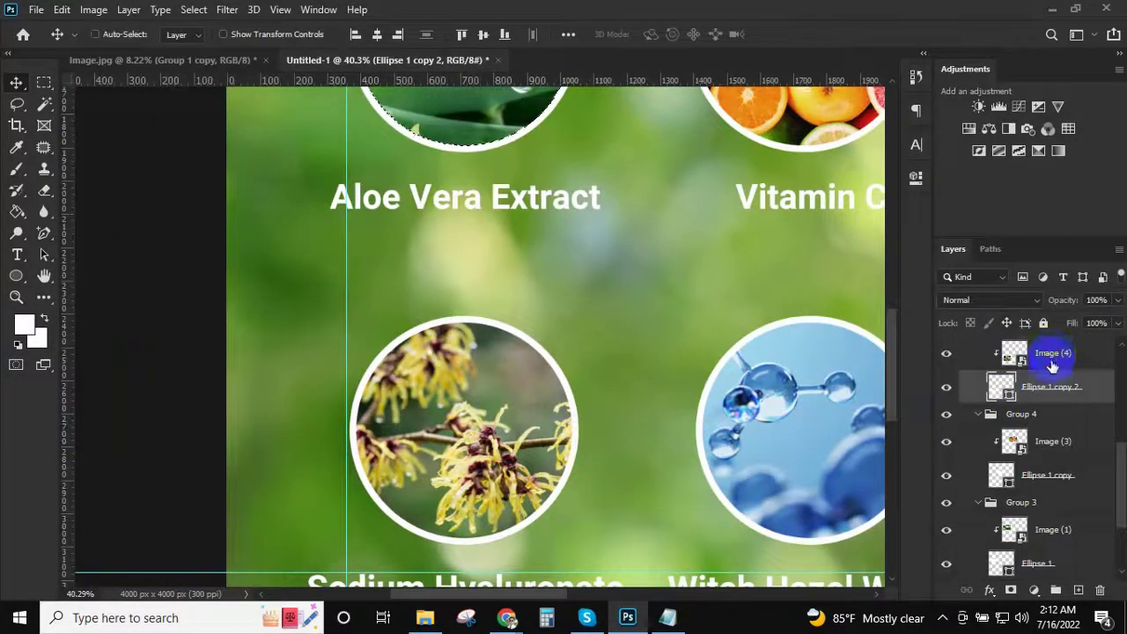
pyautogui.moveTo(1052, 366); pyautogui.dragTo(421, 92)
# Add a right-column vertical guide and select the right-hand circle with Image (2)
pyautogui.scroll(-3, 555, 365)
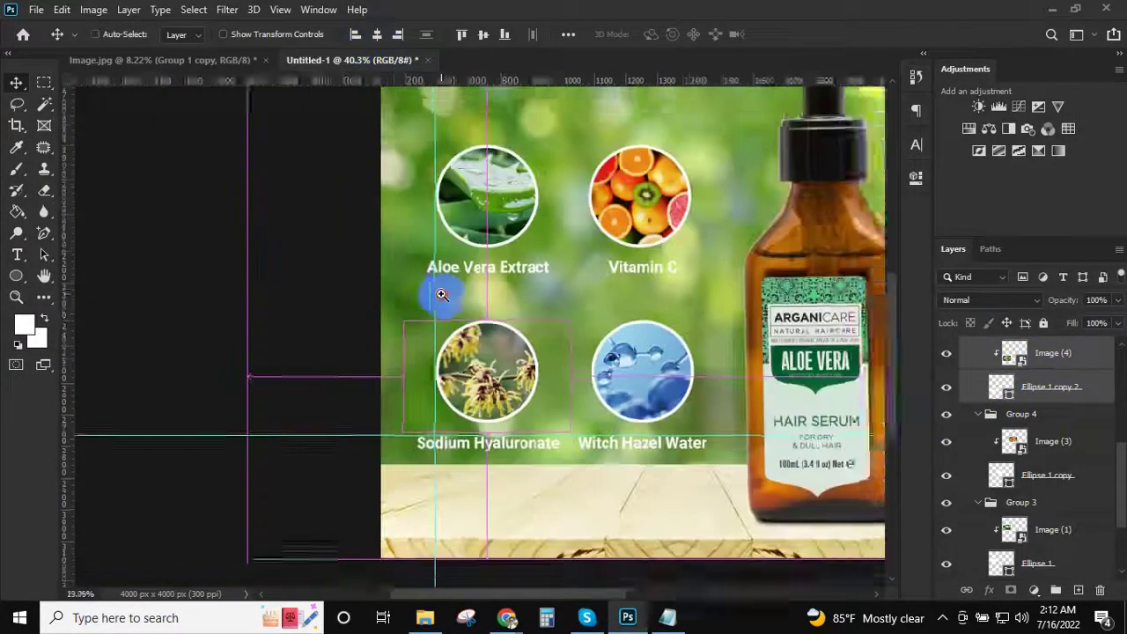
pyautogui.scroll(2, 485, 364)
pyautogui.scroll(2, 542, 316)
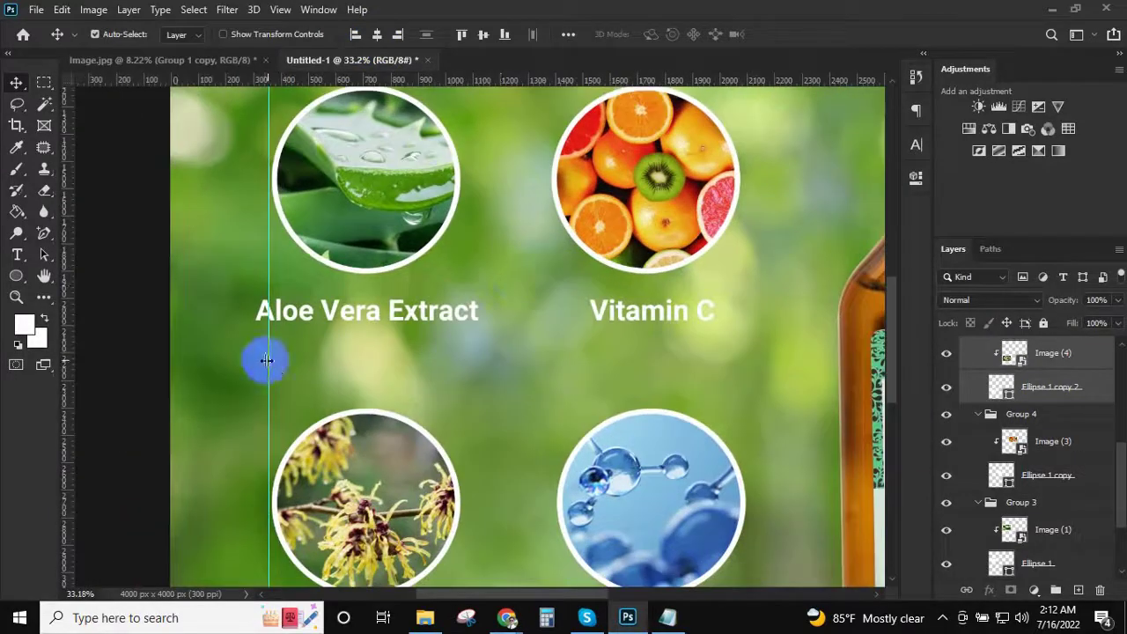
pyautogui.moveTo(261, 360); pyautogui.dragTo(554, 354)
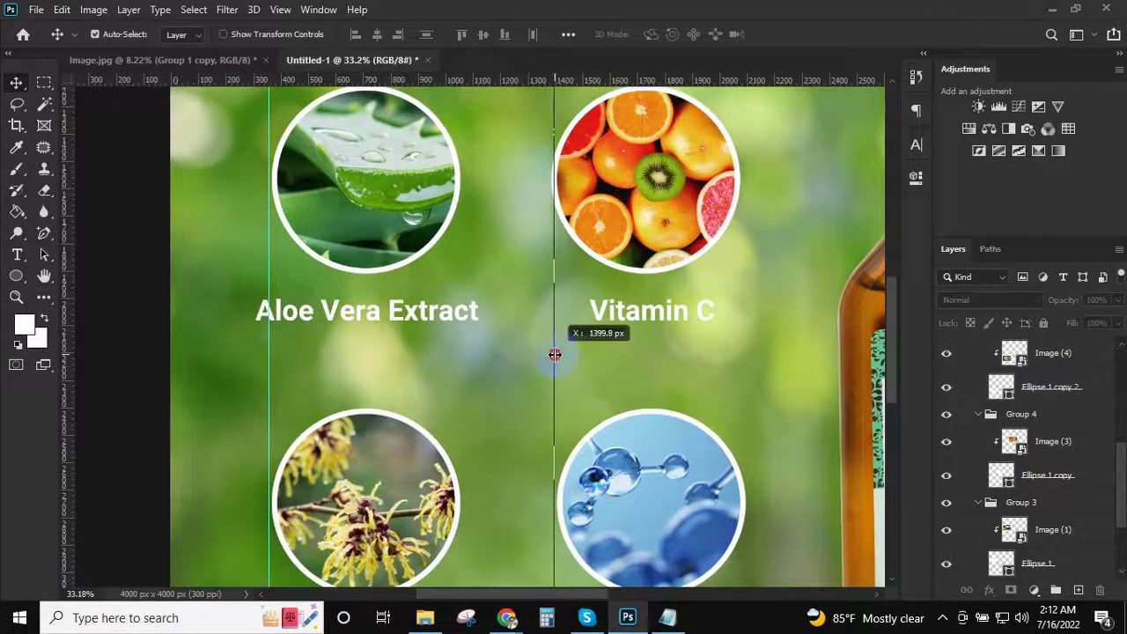
pyautogui.scroll(1, 603, 246)
pyautogui.click(992, 450)
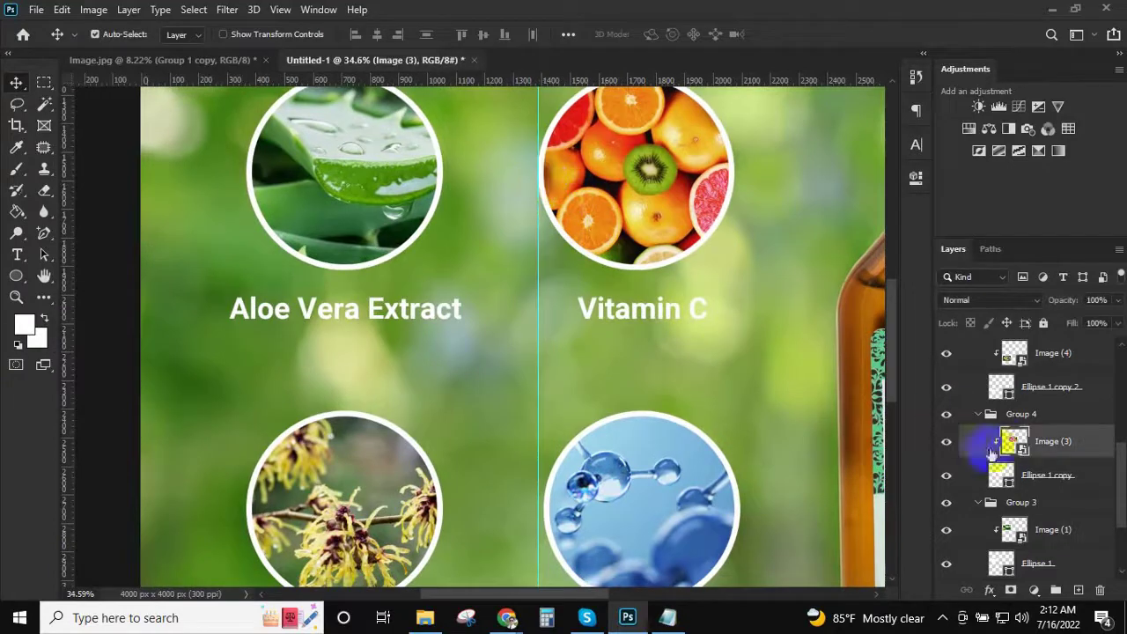
pyautogui.scroll(-2, 667, 340)
pyautogui.scroll(1, 1006, 396)
pyautogui.keyDown('ctrl'); pyautogui.click(1001, 387); pyautogui.keyUp('ctrl')
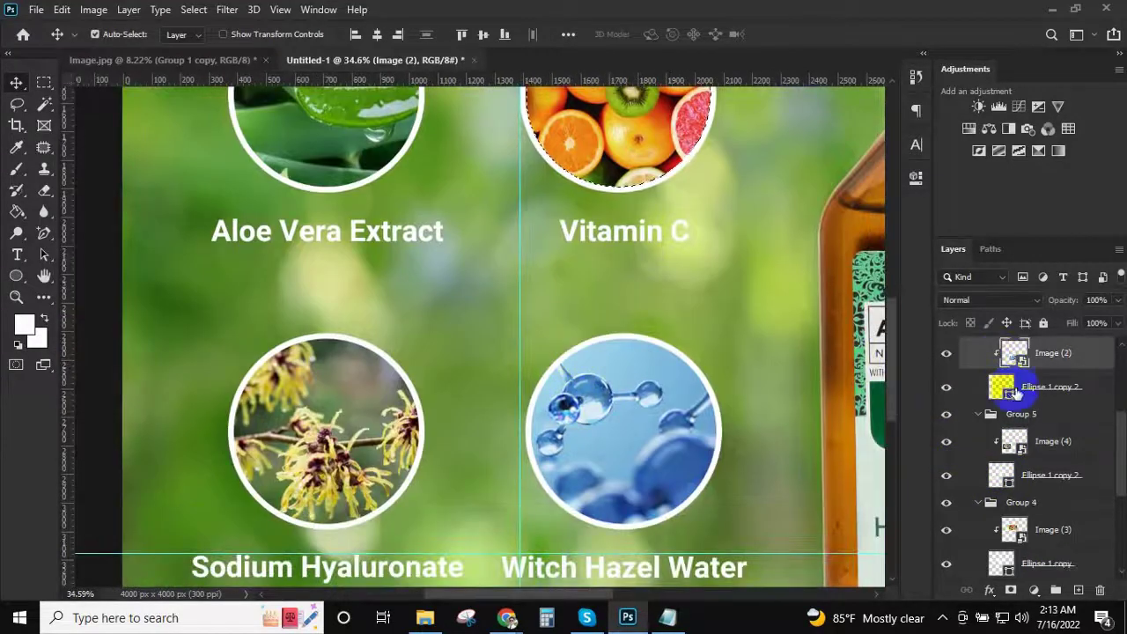
pyautogui.keyDown('ctrl'); pyautogui.click(1062, 355); pyautogui.keyUp('ctrl')
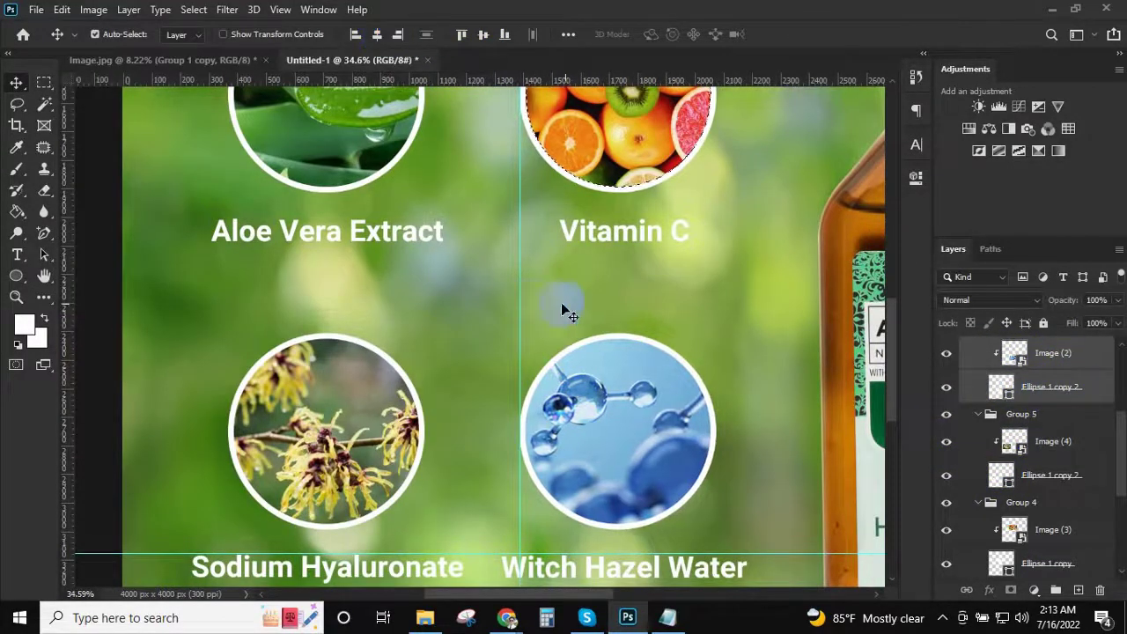
pyautogui.scroll(-1, 568, 299)
# Add a horizontal guide to check the labels line up
pyautogui.moveTo(631, 81)
pyautogui.mouseDown()
pyautogui.moveTo(641, 209)
pyautogui.moveTo(616, 30)
pyautogui.mouseUp()
pyautogui.scroll(-2, 529, 252)
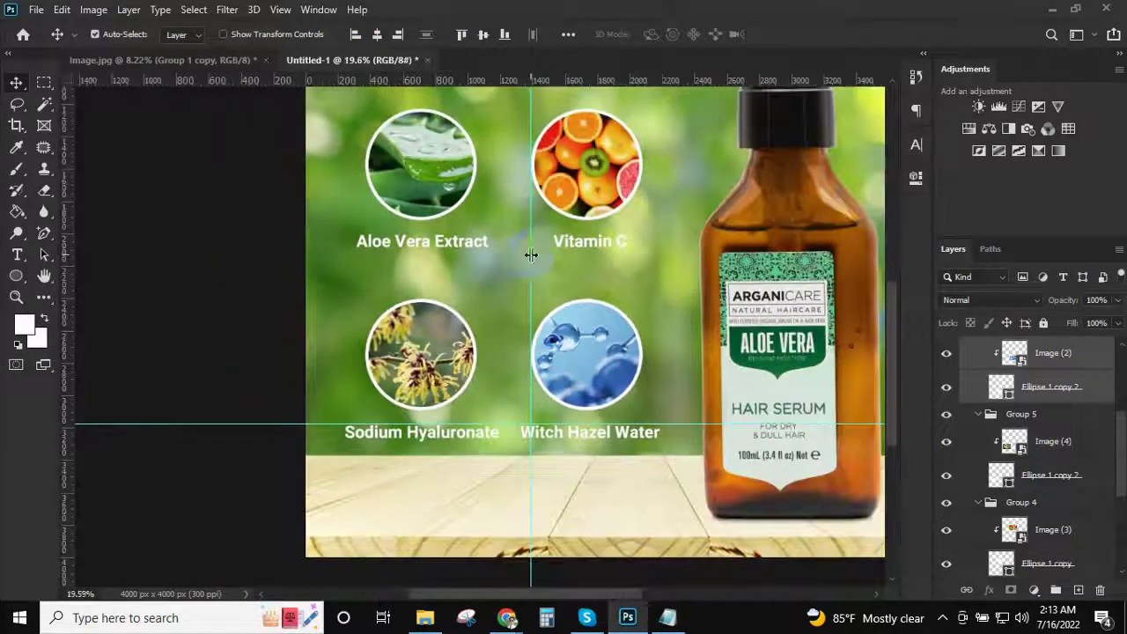
pyautogui.scroll(1, 483, 432)
pyautogui.scroll(-2, 599, 378)
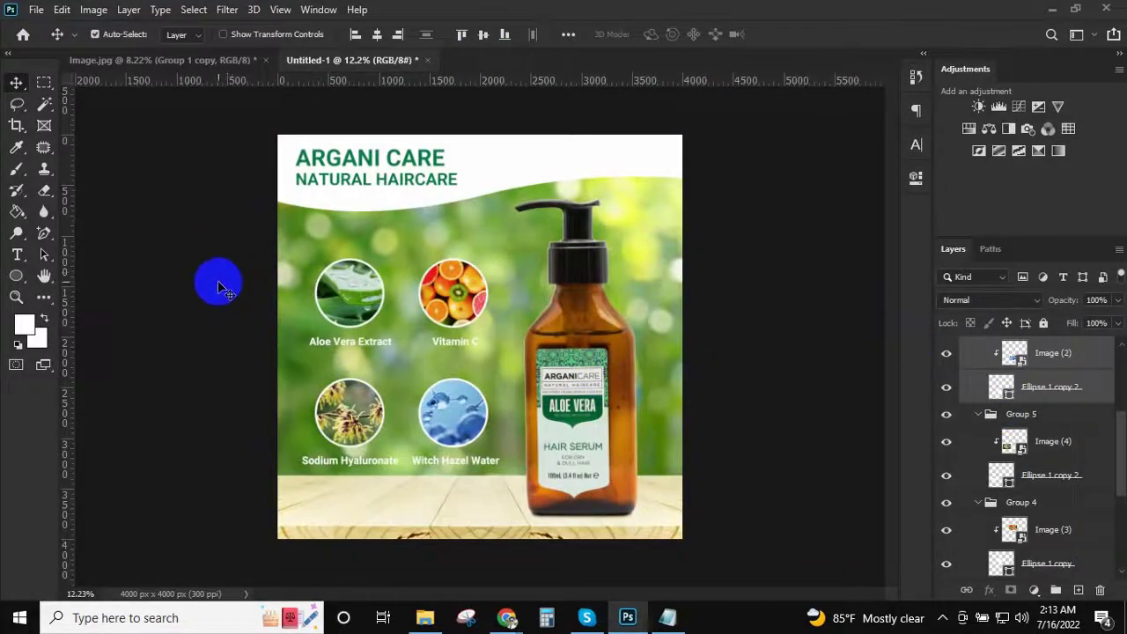
# Select all ingredient circle layers and check the label font size in the Character panel
pyautogui.moveTo(227, 280); pyautogui.dragTo(564, 422)
pyautogui.scroll(2, 563, 423)
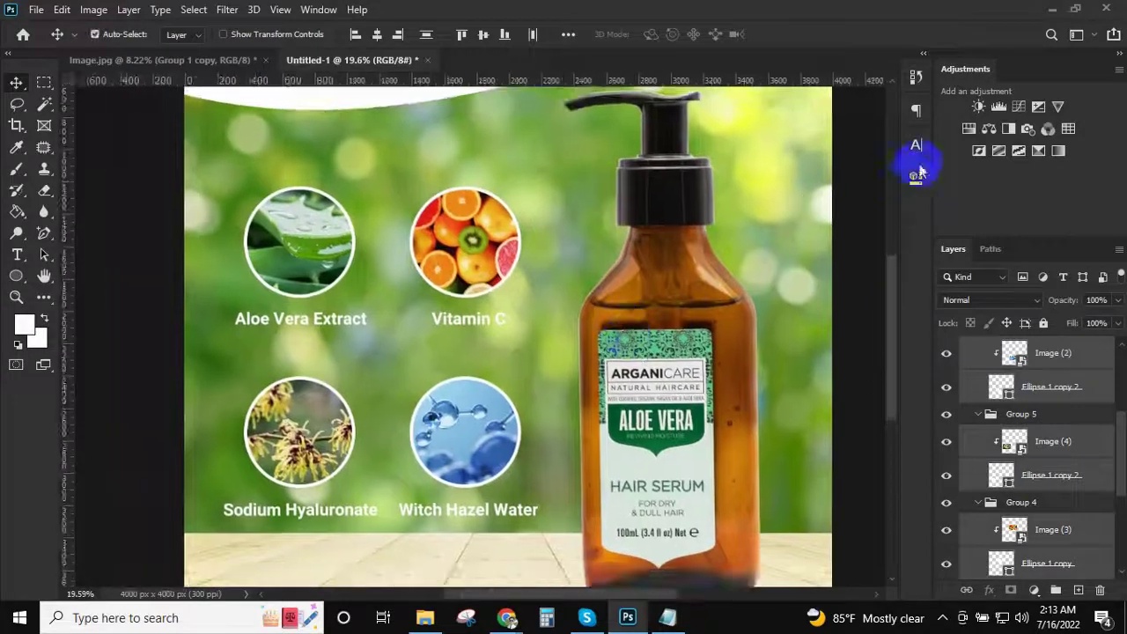
pyautogui.click(915, 144)
pyautogui.click(783, 188)
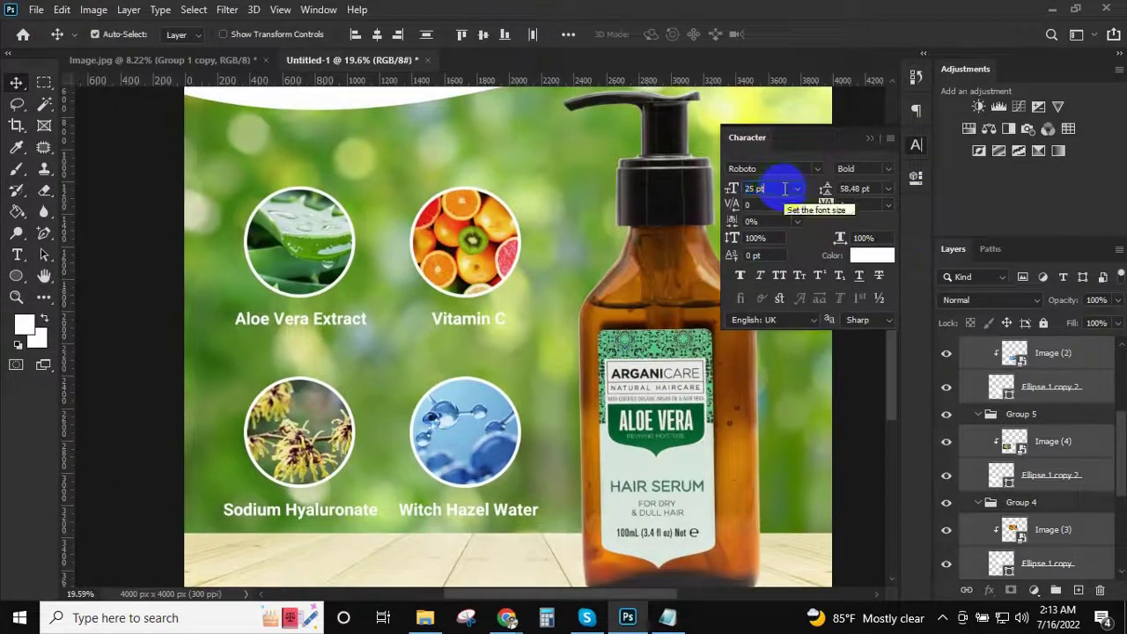
pyautogui.click(871, 140)
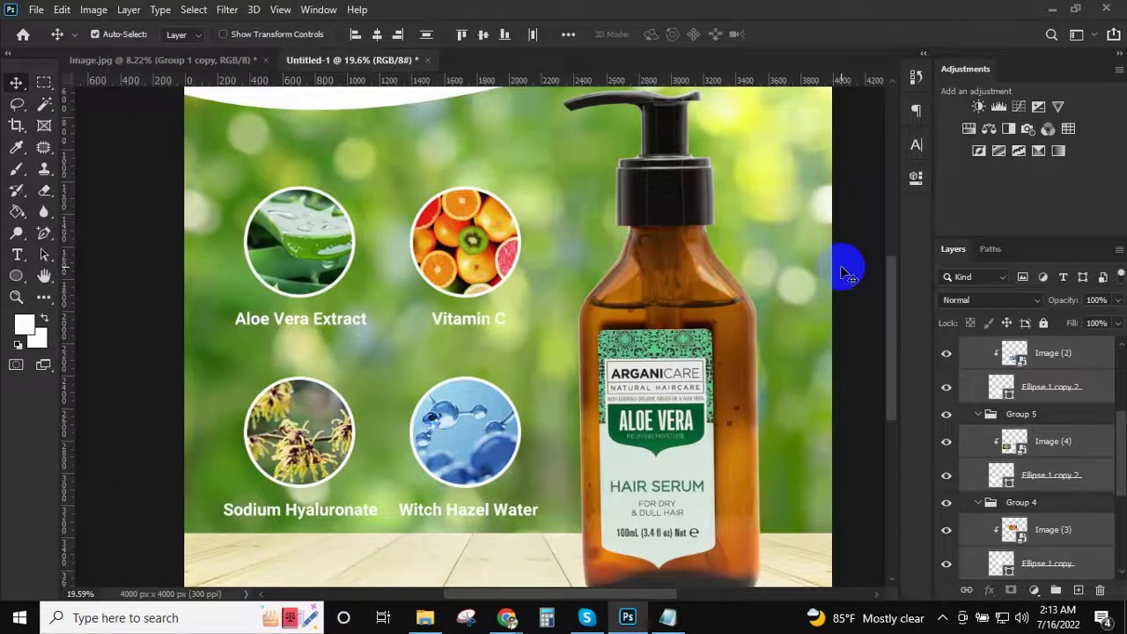
pyautogui.scroll(-2, 478, 352)
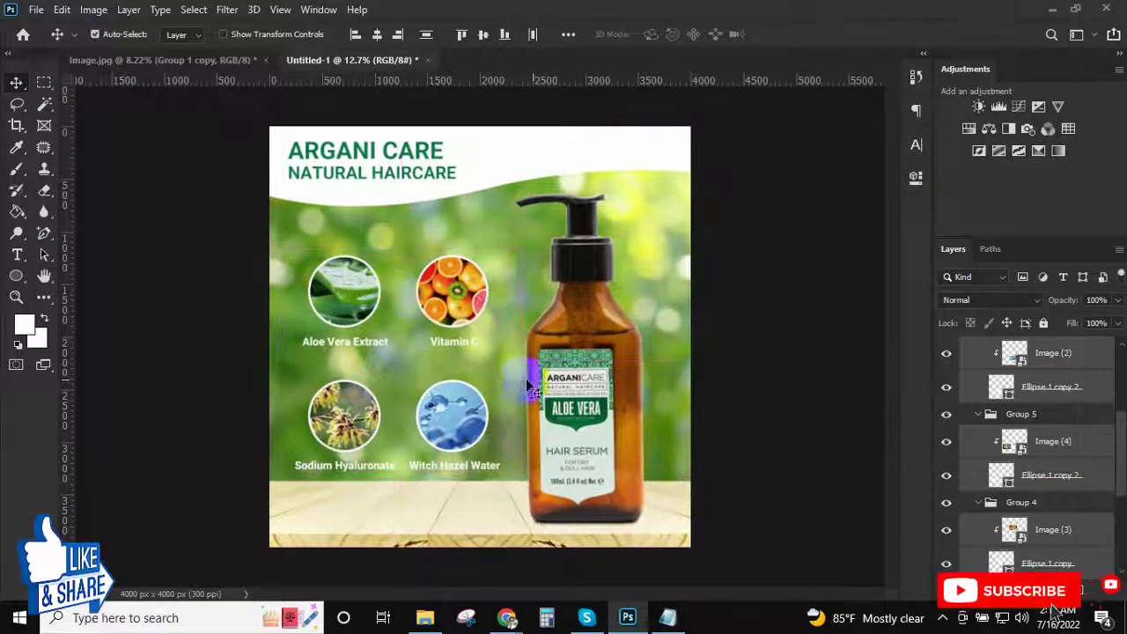
# Group the circle layers into Group 8 and unlock Group 1 and Group 2
pyautogui.hotkey('ctrl', 'g')
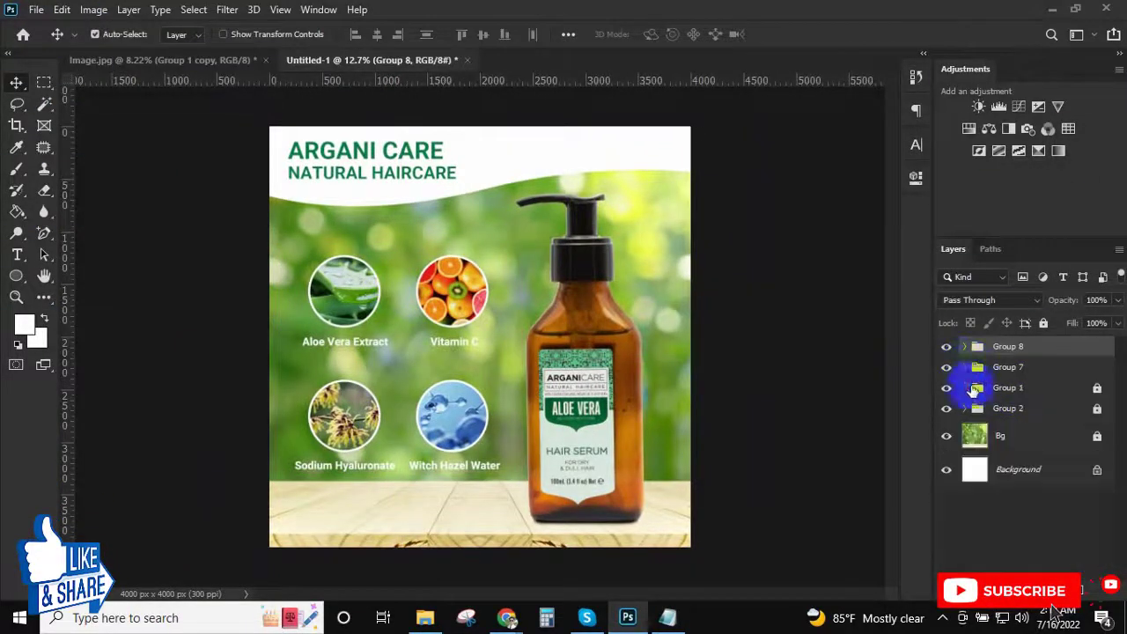
pyautogui.click(1096, 387)
pyautogui.click(1096, 408)
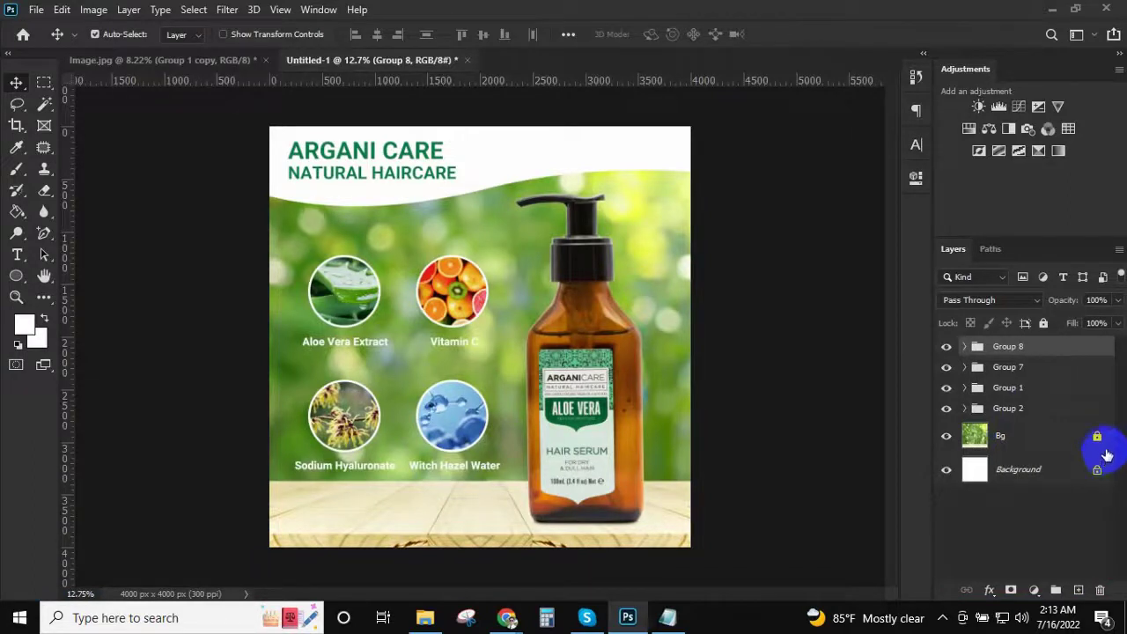
pyautogui.scroll(-3, 528, 308)
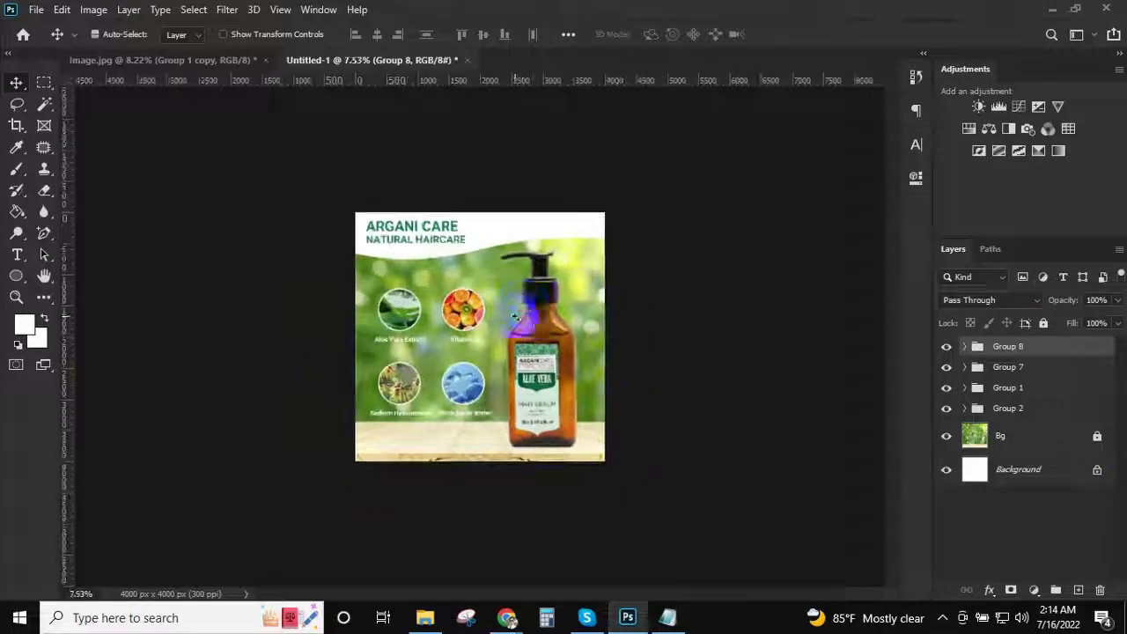
pyautogui.scroll(3, 555, 314)
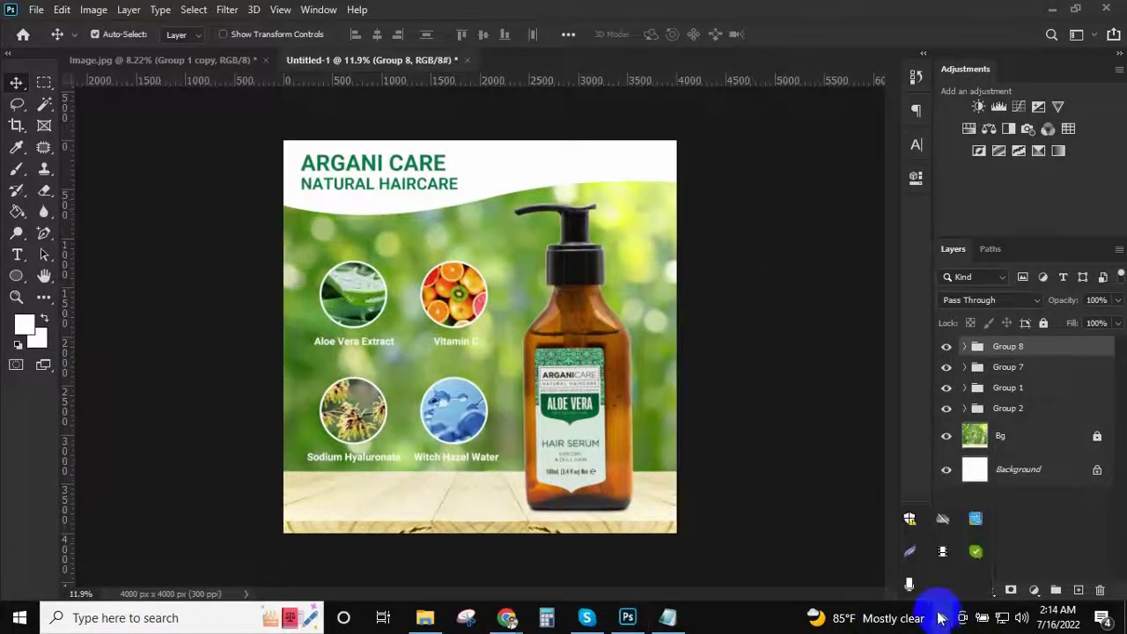